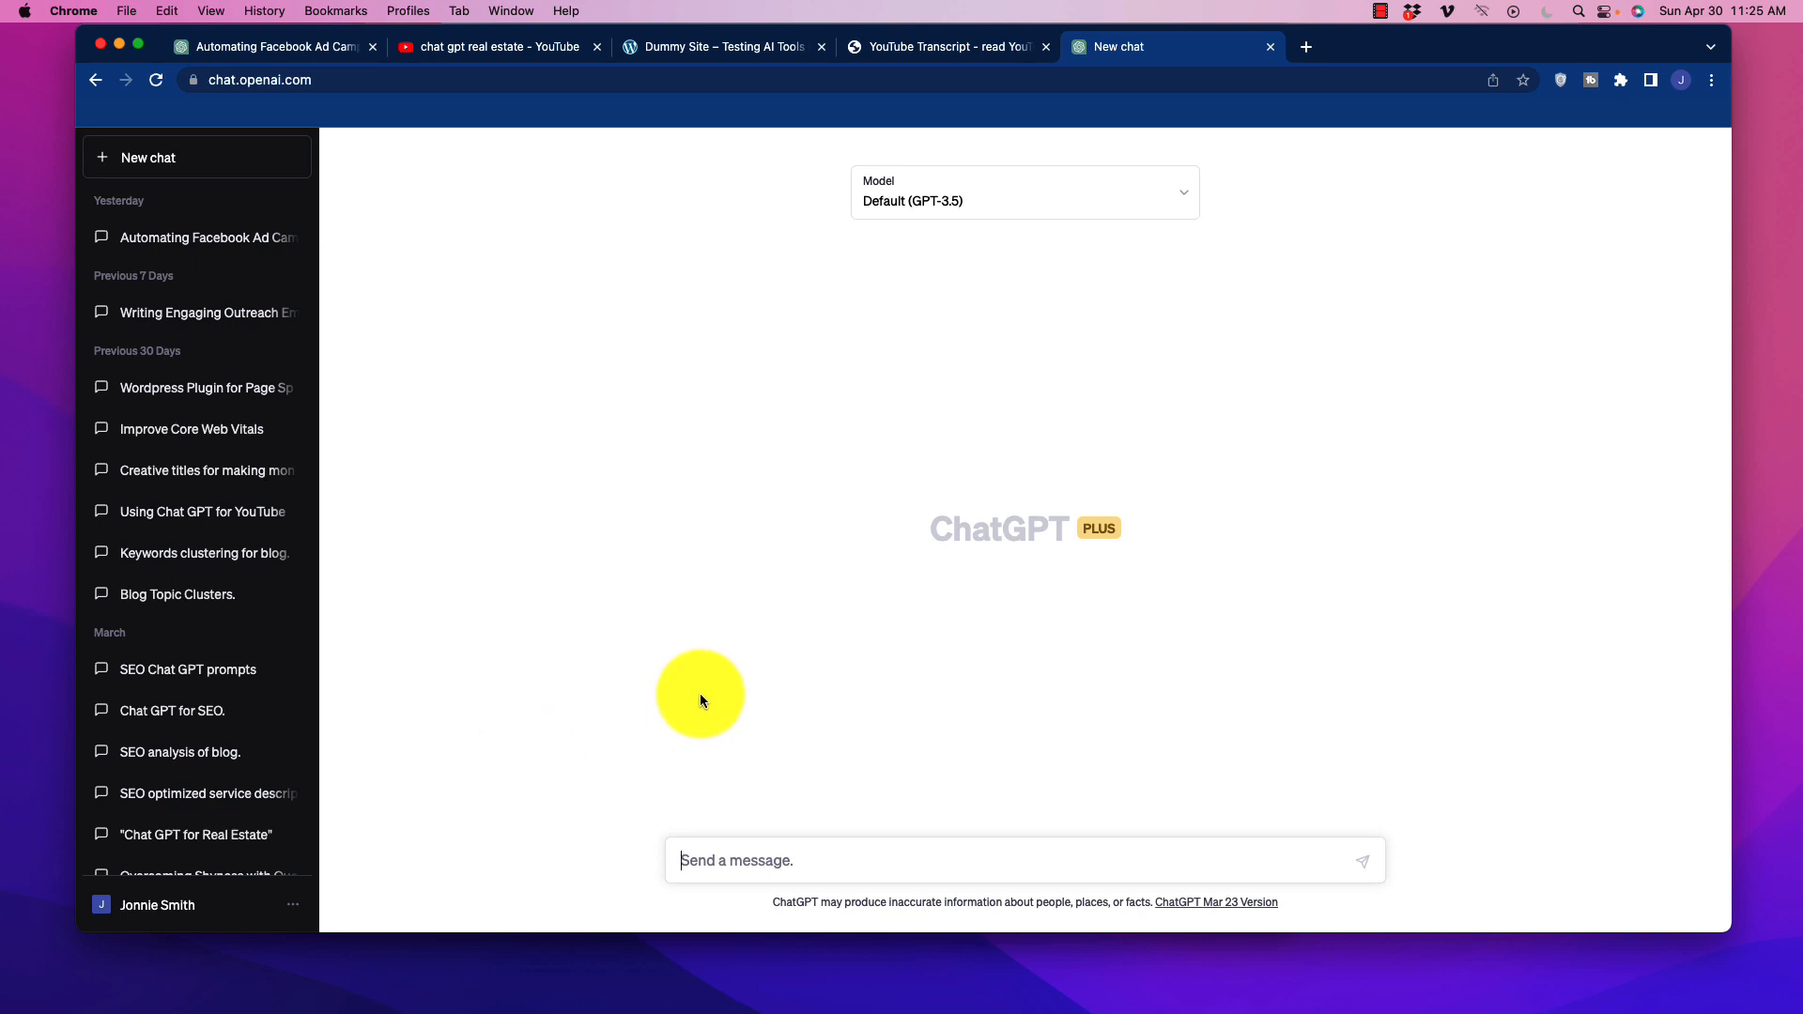
Step: Examine the dummy WordPress site and the YouTube results for "chat gpt real estate", comparing video titles and view counts
{"action": "left_click", "coordinate": [742, 52]}
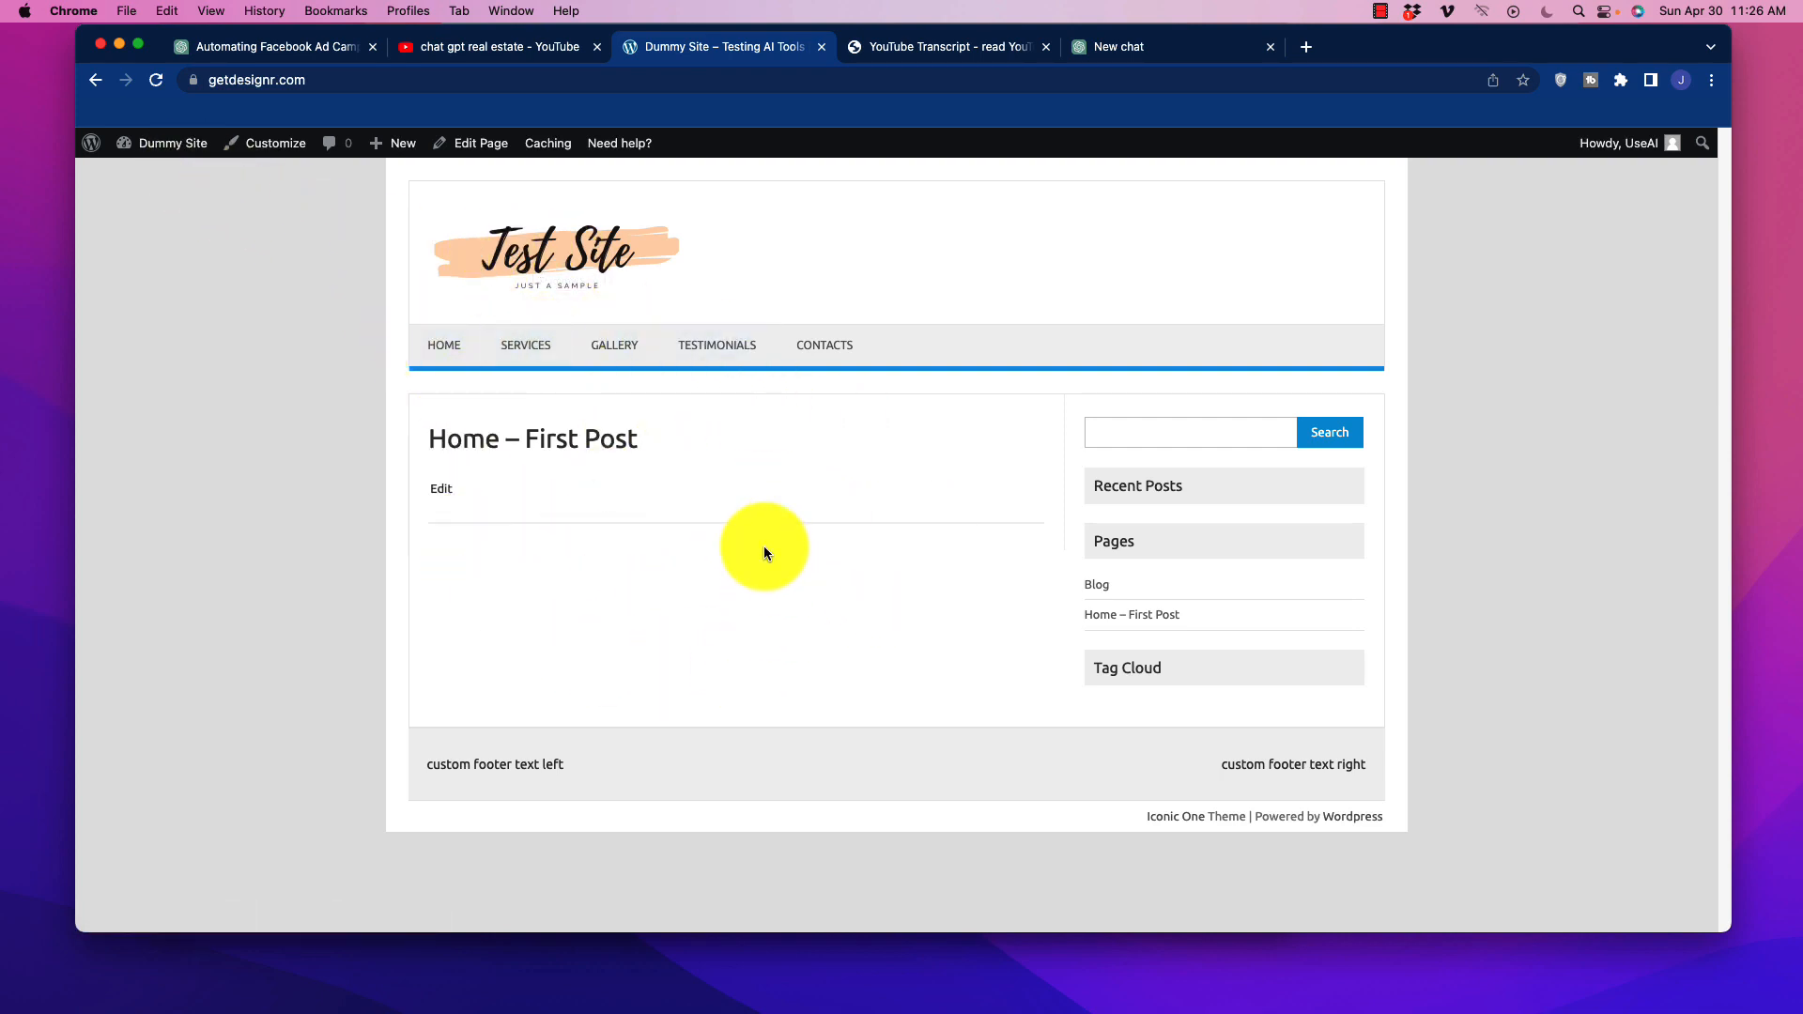
{"action": "left_click", "coordinate": [515, 44]}
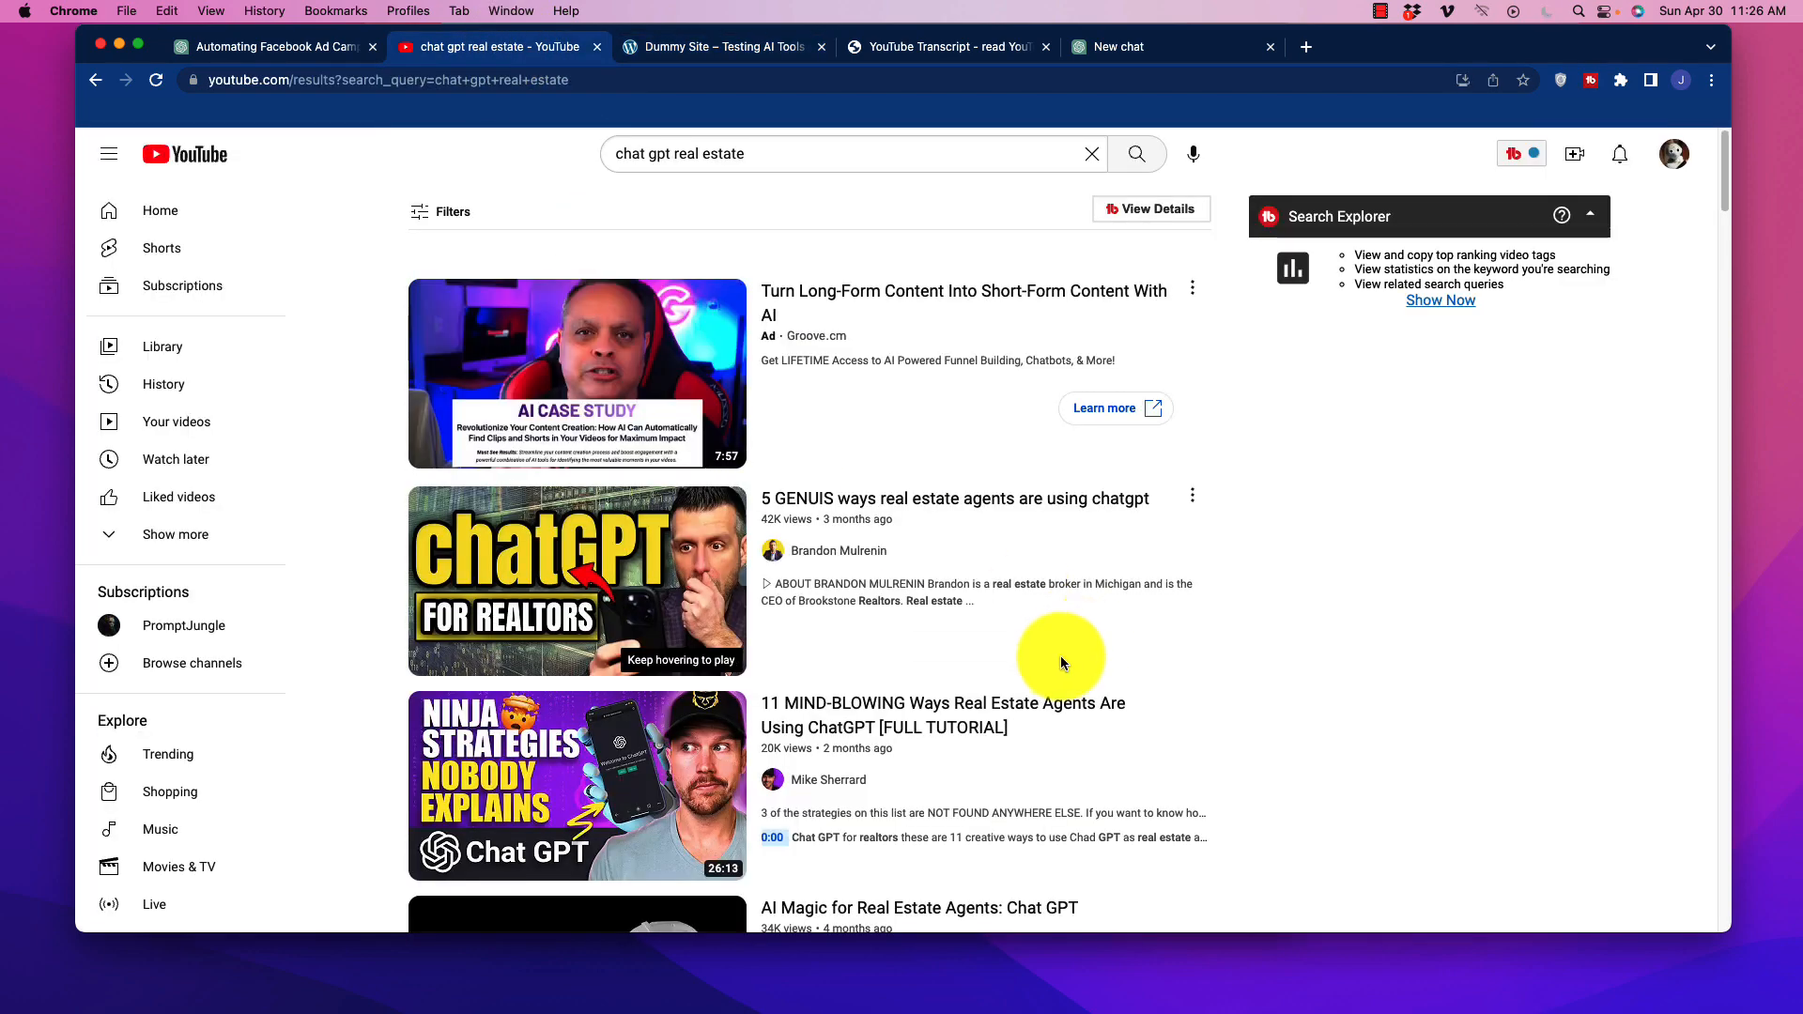
{"action": "scroll", "coordinate": [1057, 646], "scroll_direction": "down", "scroll_amount": 1}
{"action": "scroll", "coordinate": [1057, 644], "scroll_direction": "down", "scroll_amount": 1}
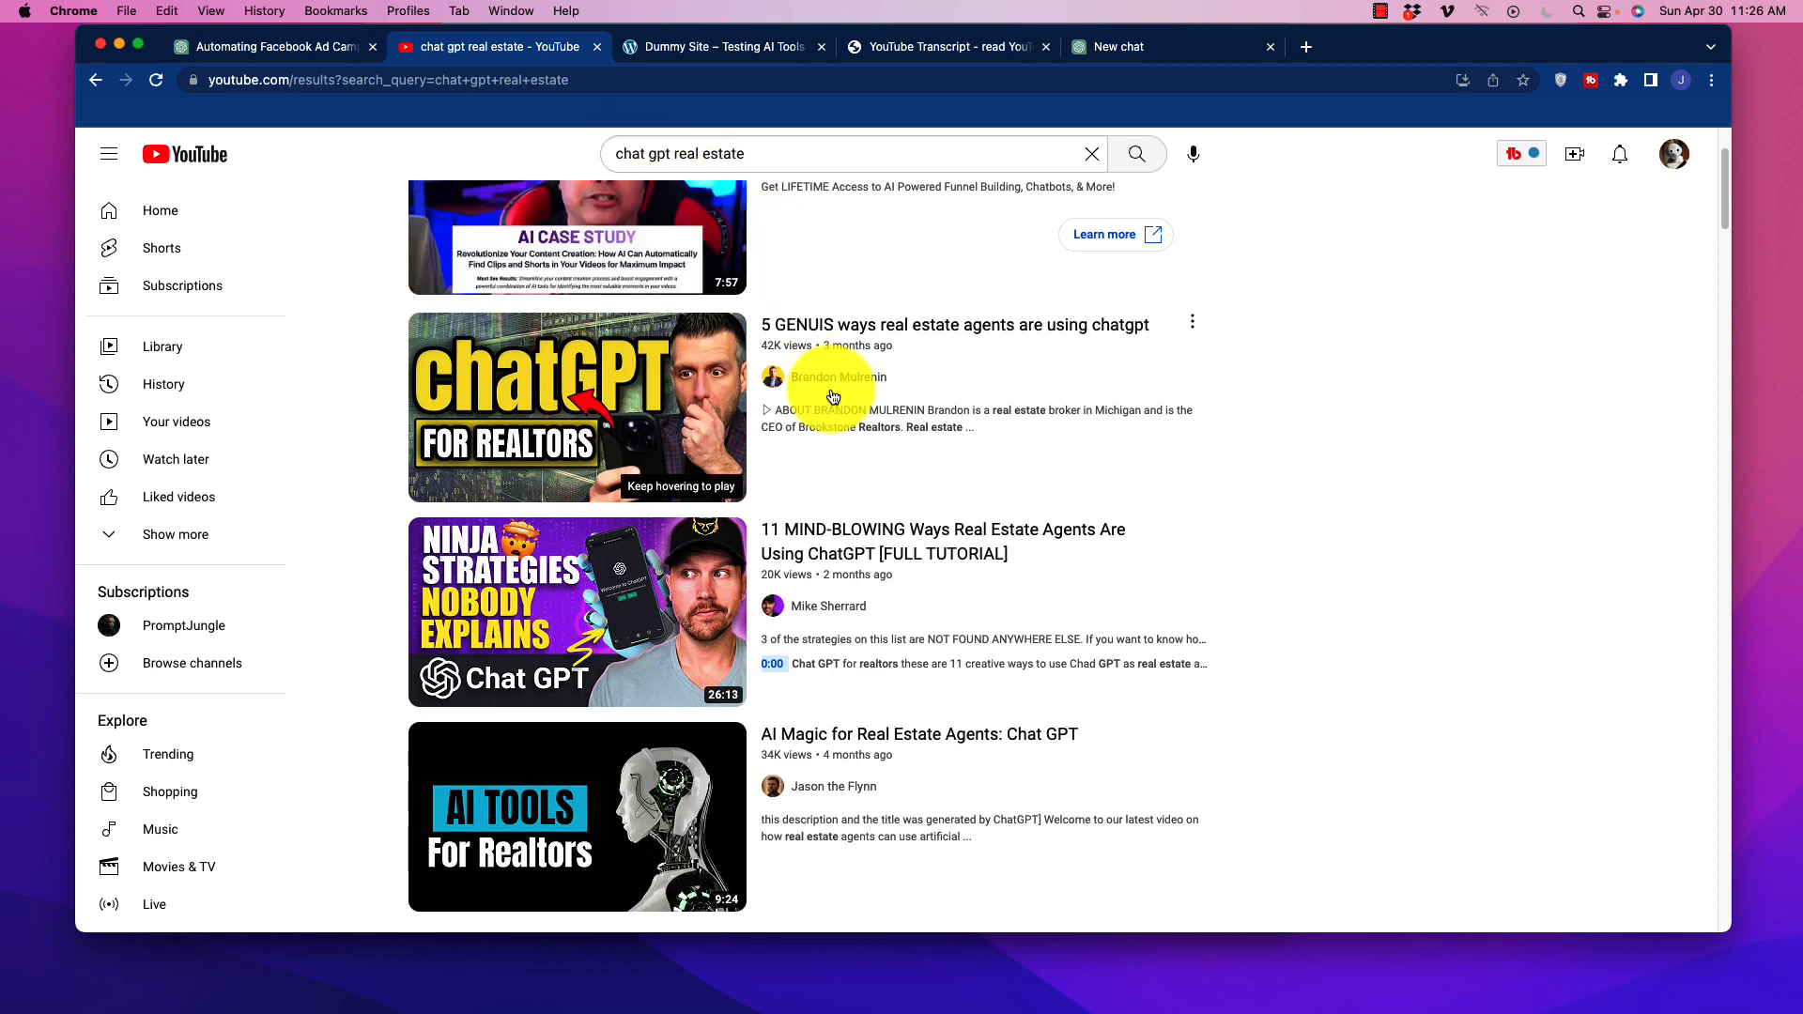
{"action": "mouse_move", "coordinate": [832, 396]}
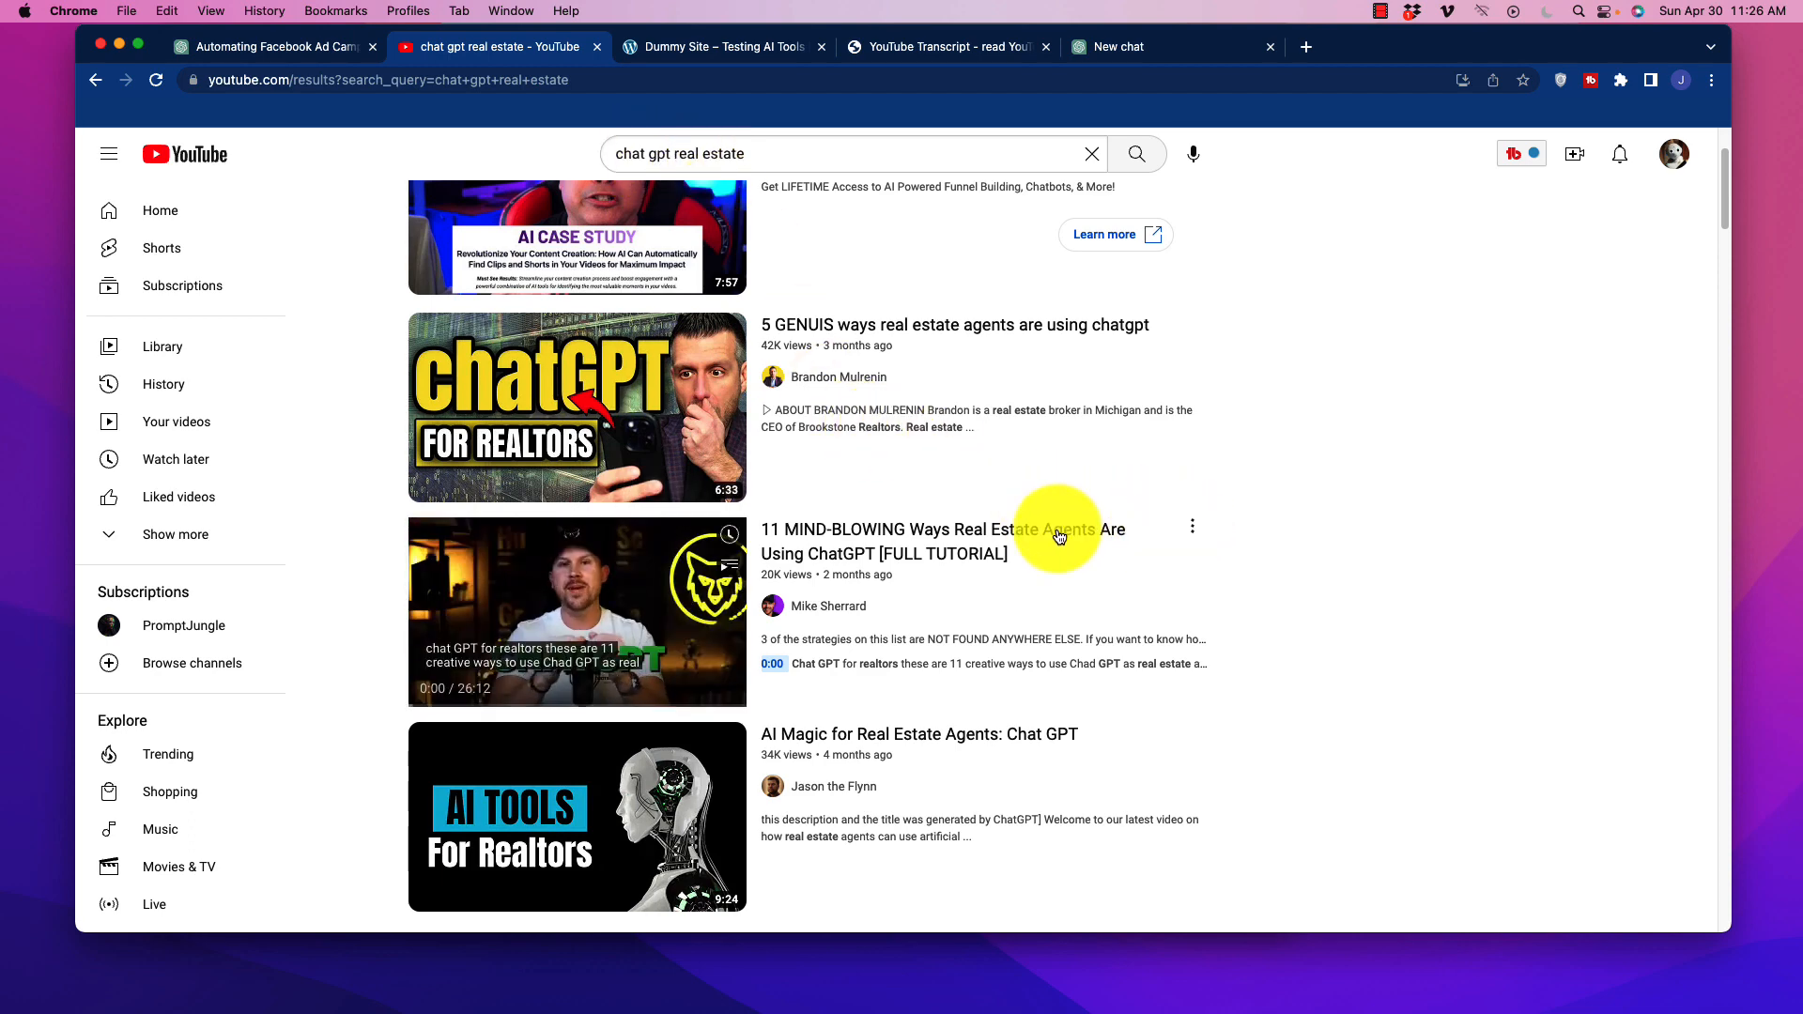
{"action": "scroll", "coordinate": [986, 511], "scroll_direction": "up", "scroll_amount": 3}
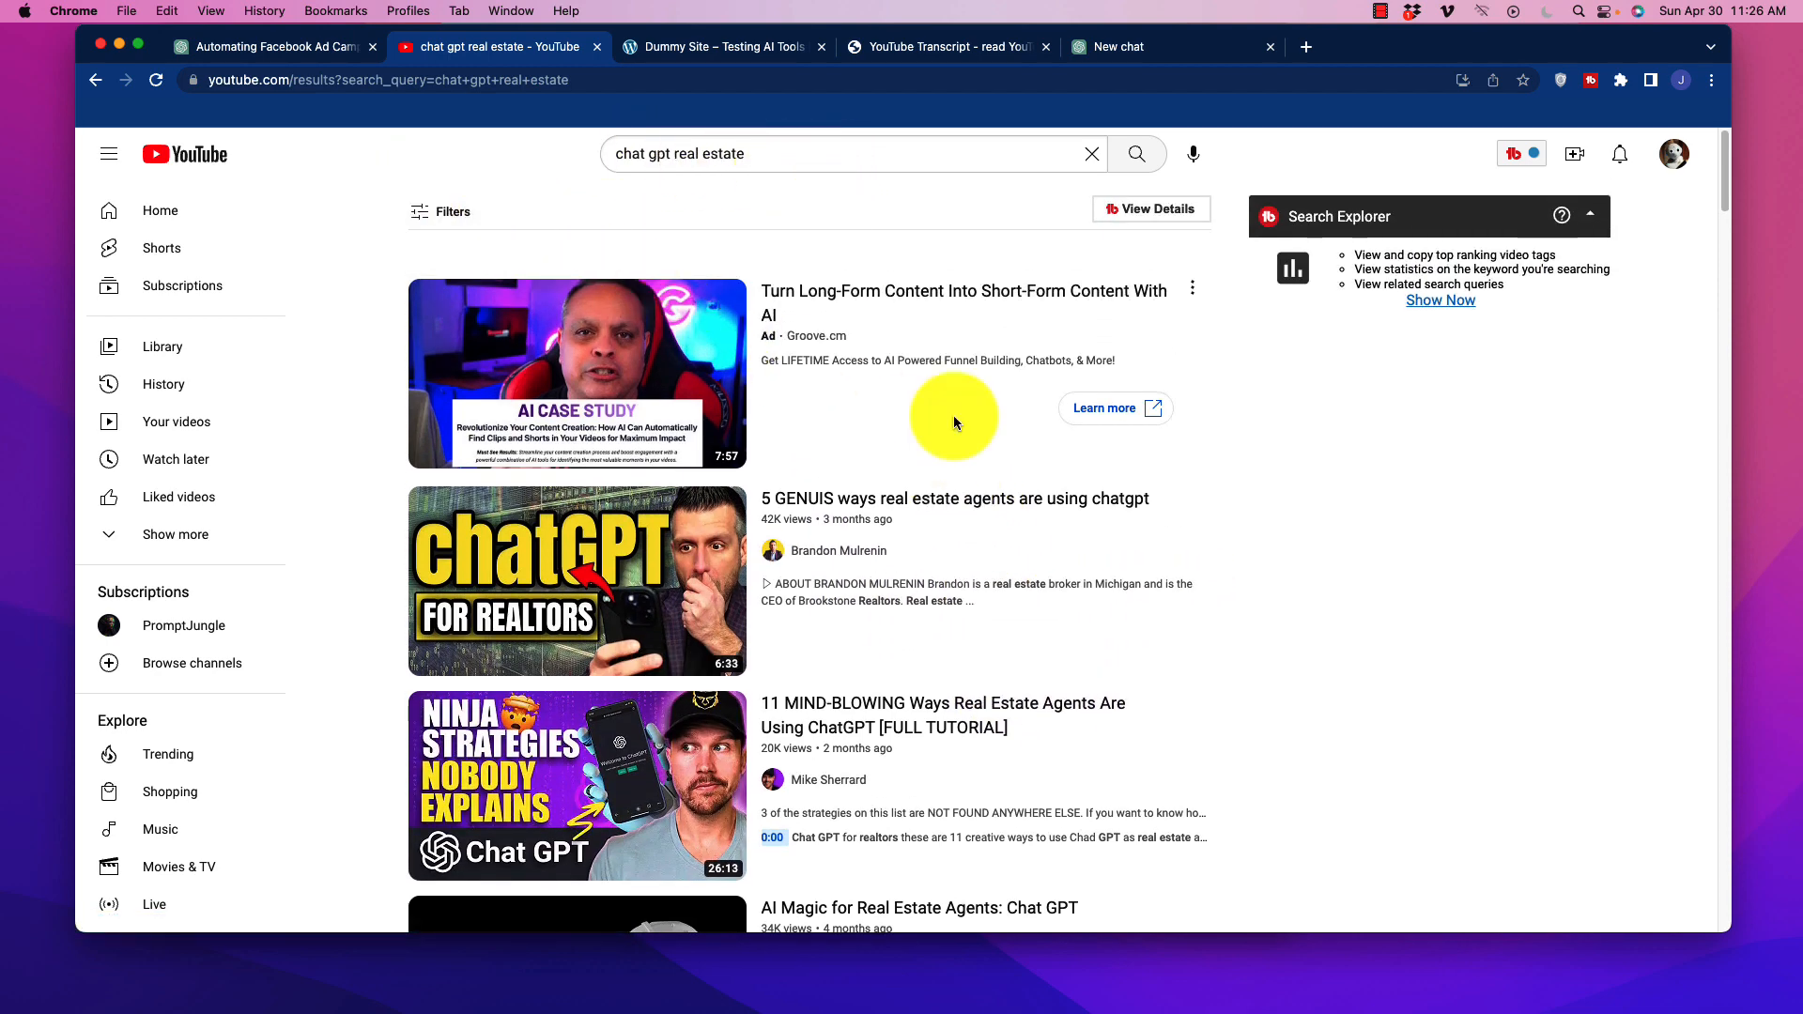
{"action": "scroll", "coordinate": [946, 458], "scroll_direction": "down", "scroll_amount": 2}
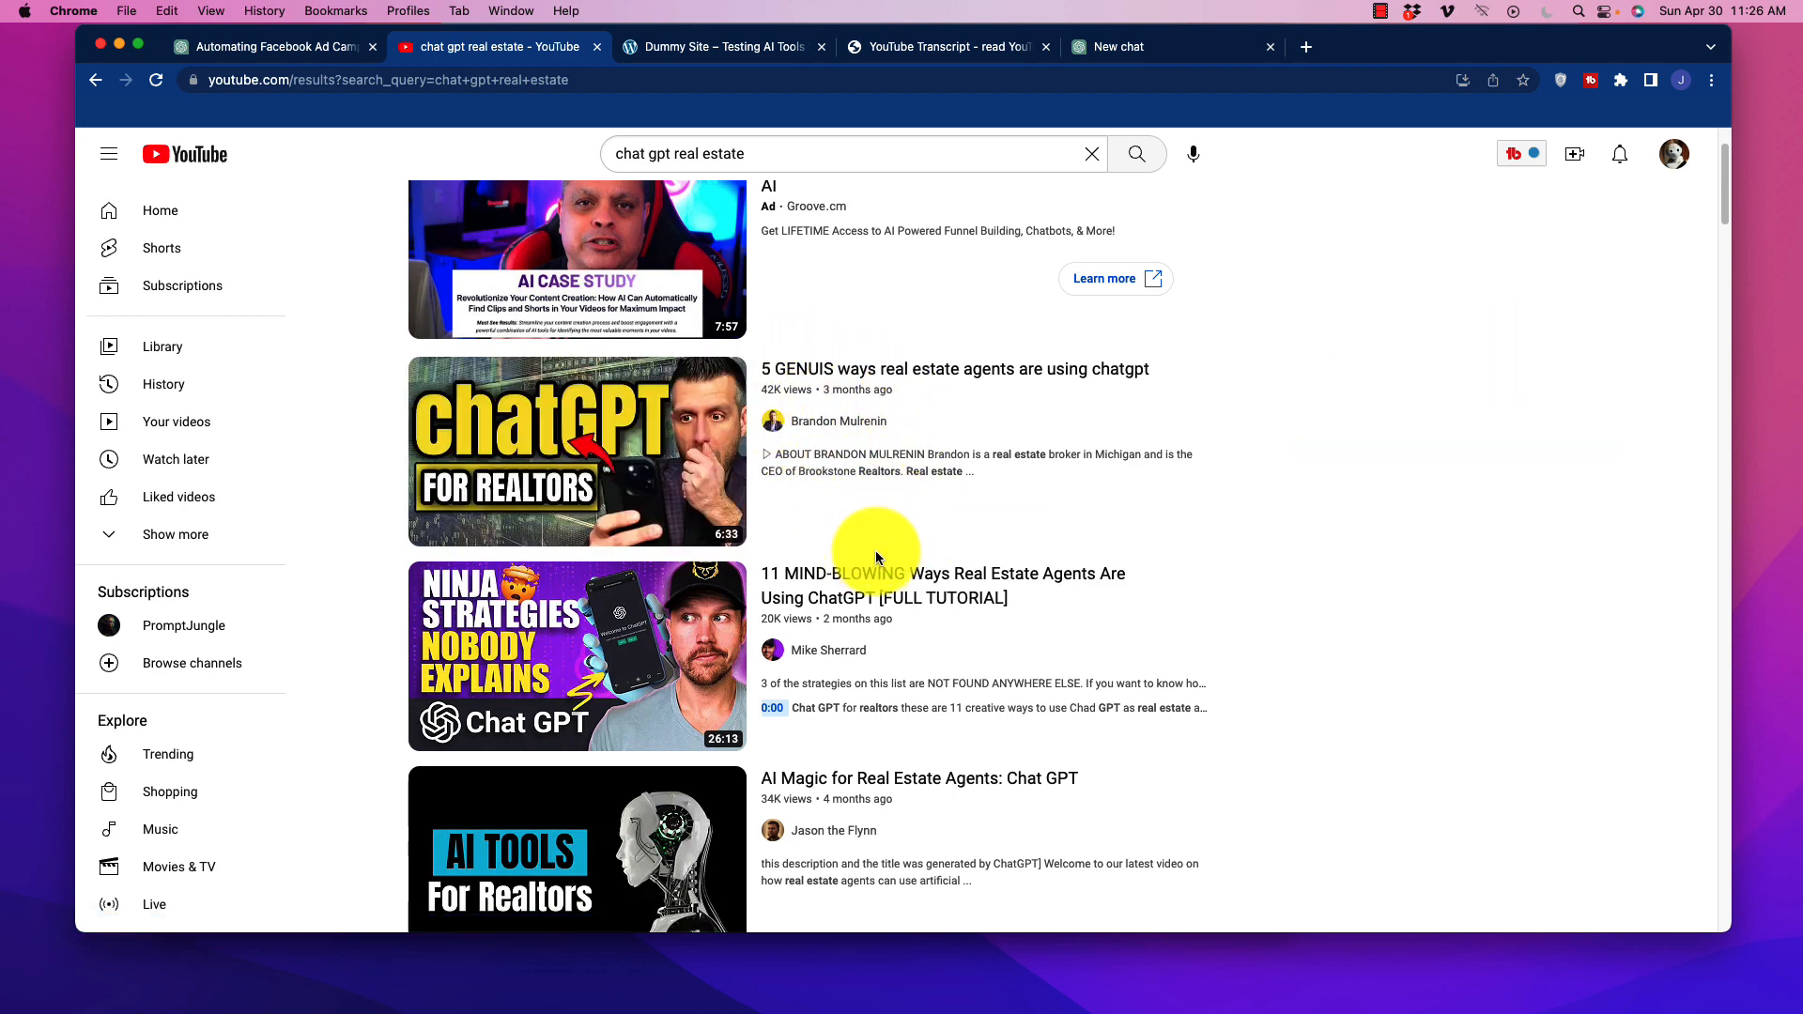
{"action": "scroll", "coordinate": [902, 559], "scroll_direction": "down", "scroll_amount": 3}
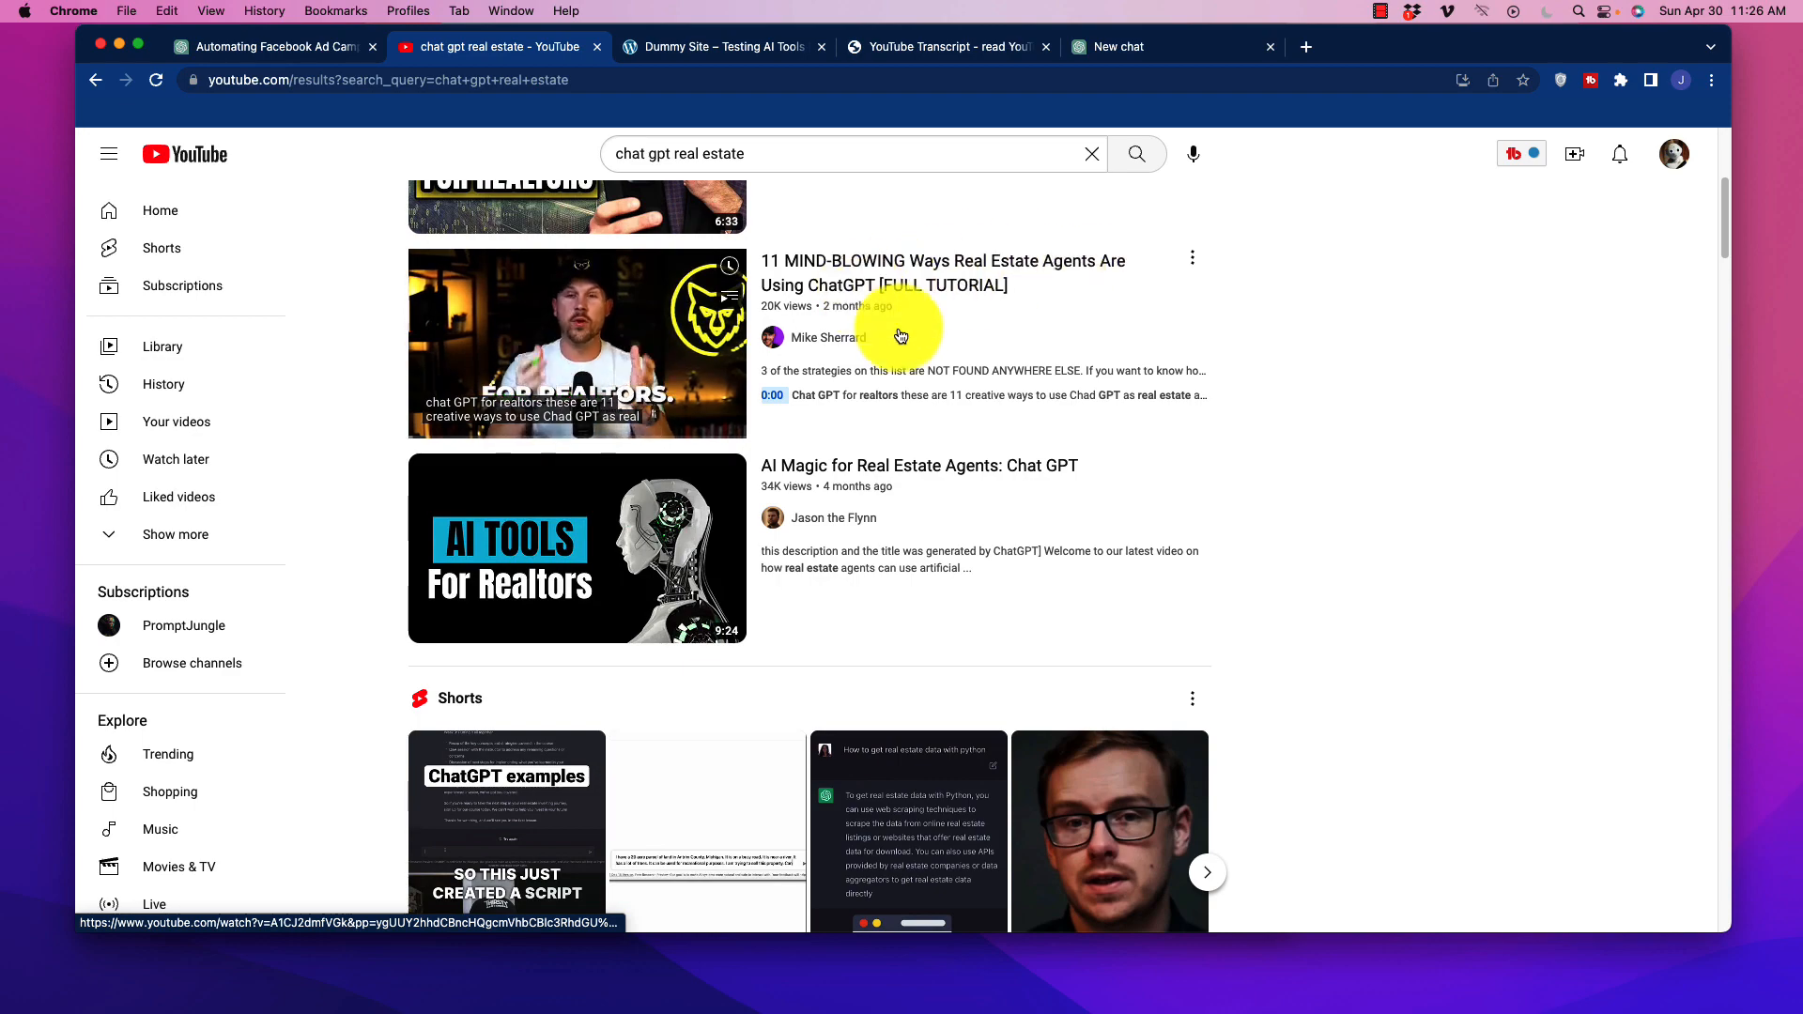
{"action": "scroll", "coordinate": [937, 535], "scroll_direction": "down", "scroll_amount": 1}
{"action": "scroll", "coordinate": [937, 535], "scroll_direction": "down", "scroll_amount": 6}
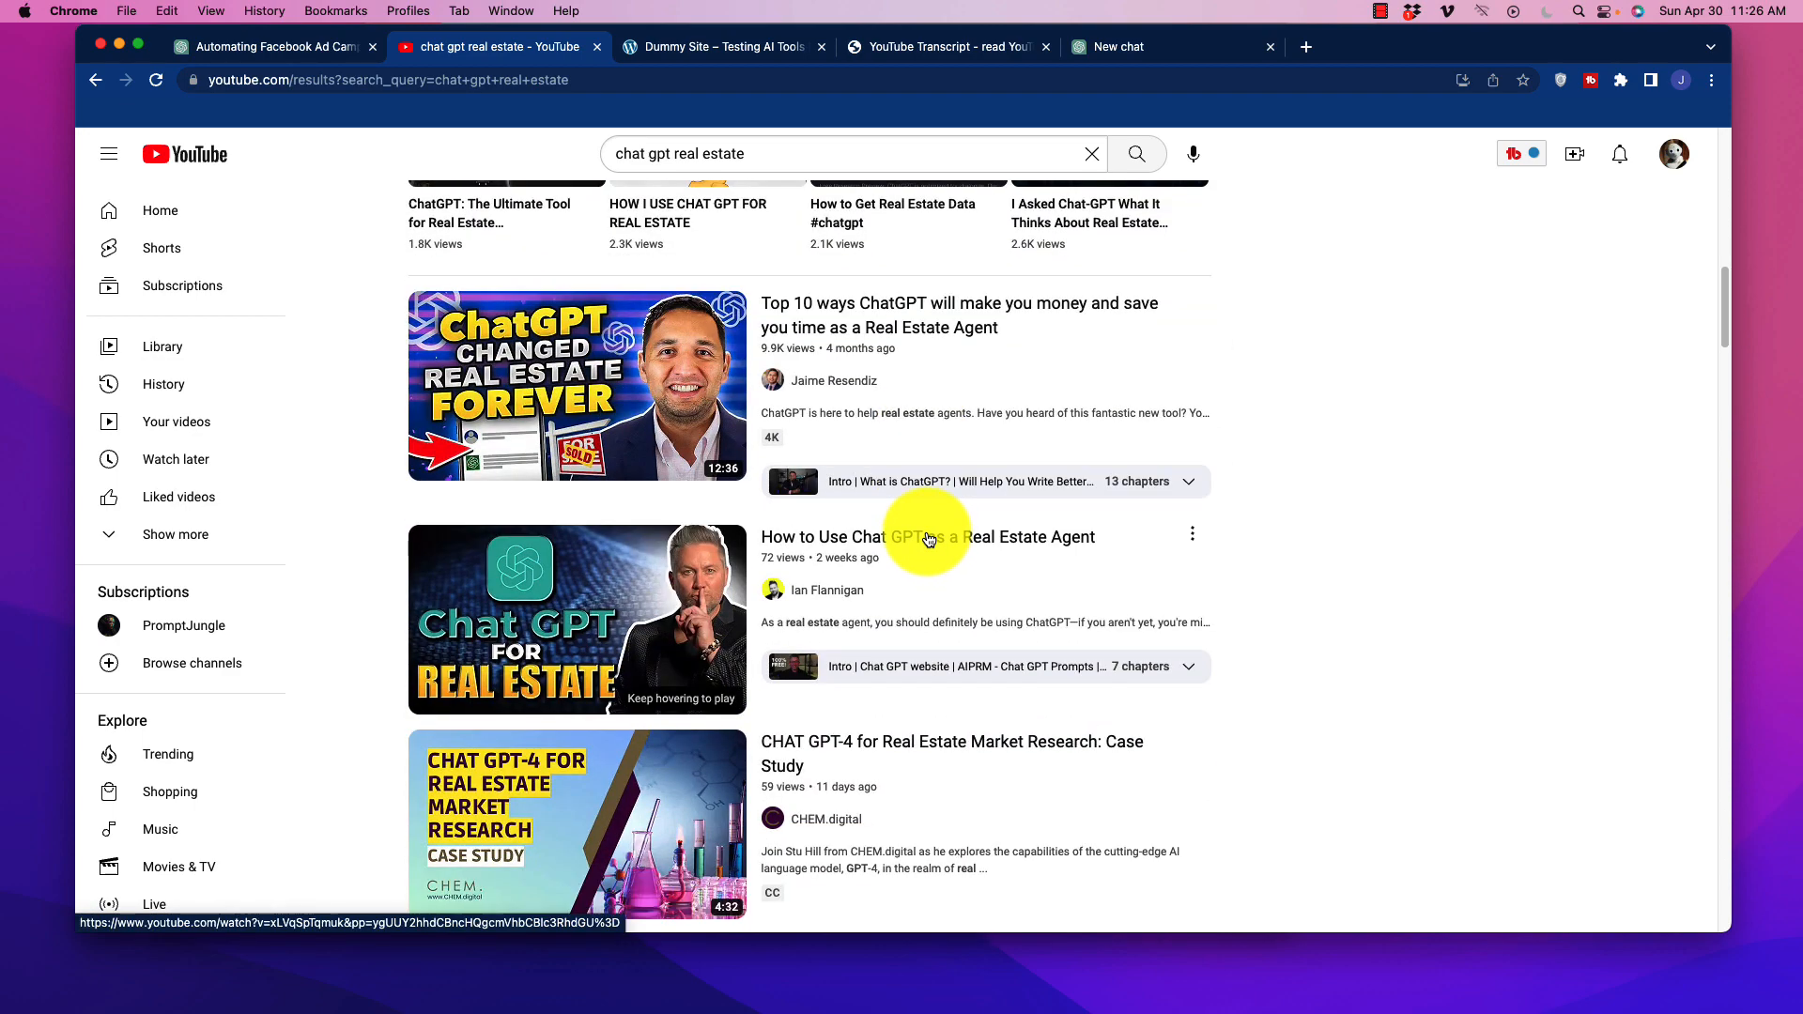
{"action": "scroll", "coordinate": [890, 518], "scroll_direction": "up", "scroll_amount": 1}
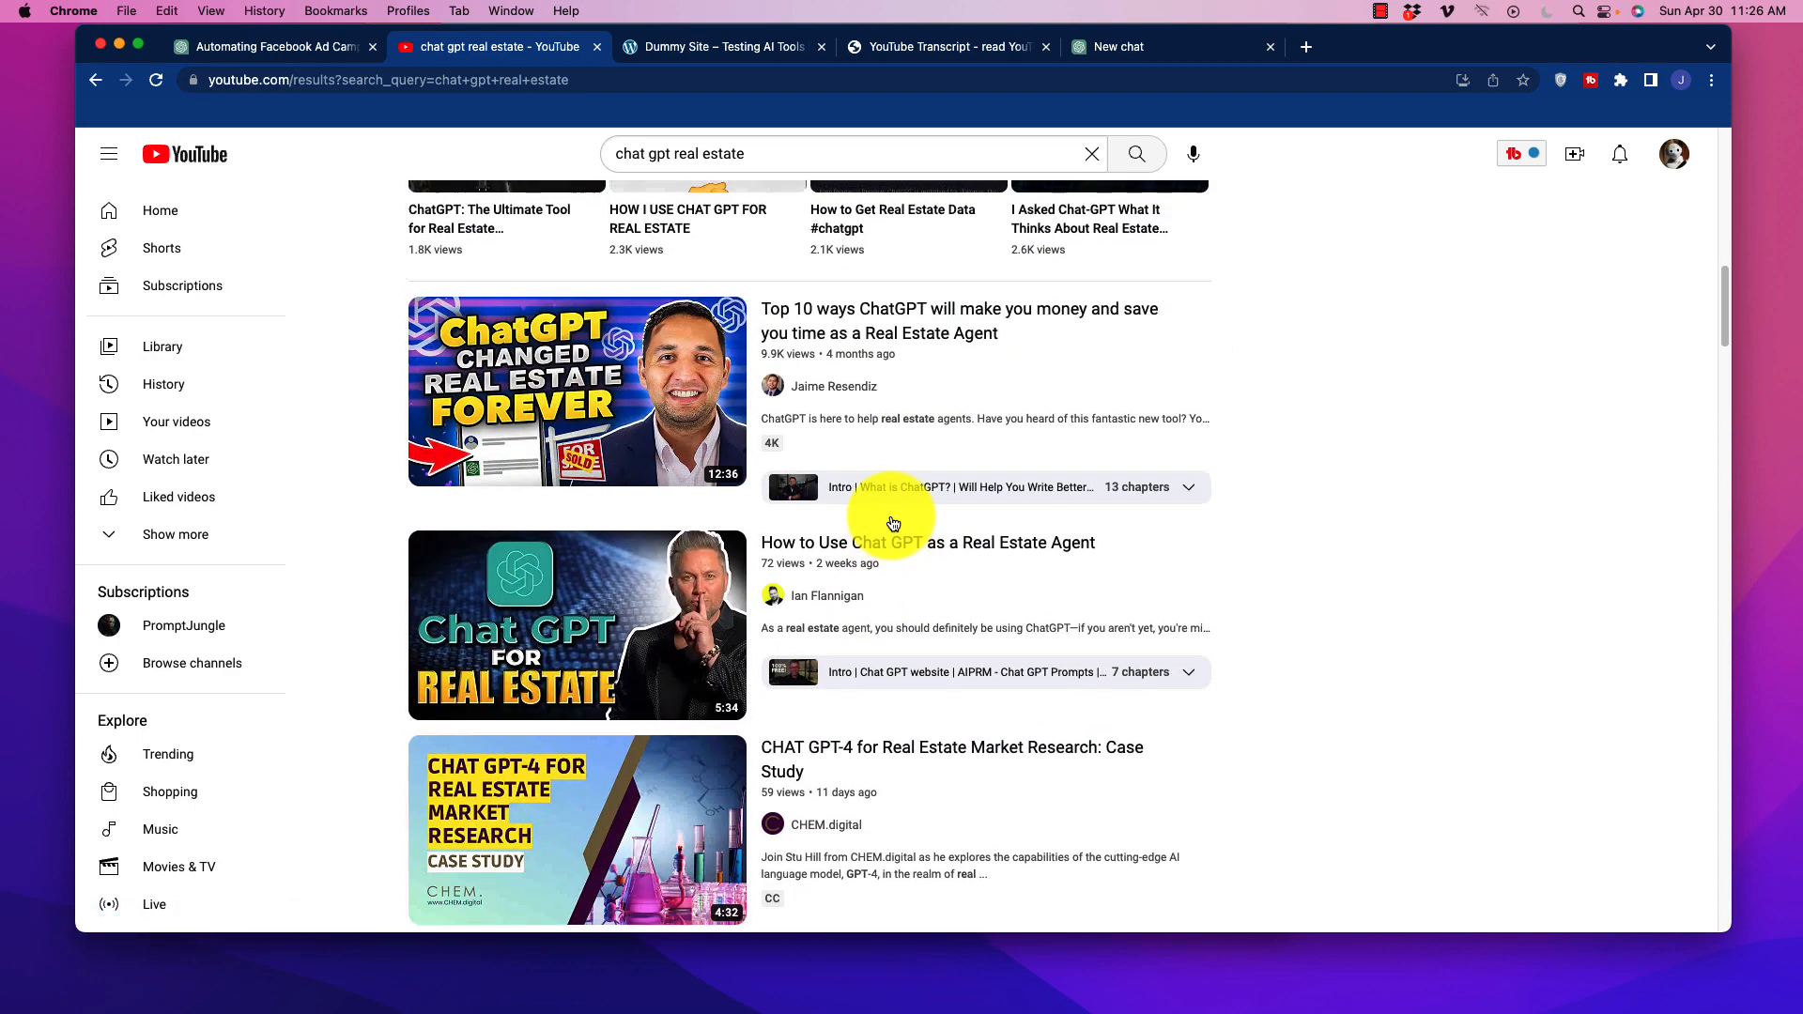
{"action": "scroll", "coordinate": [892, 523], "scroll_direction": "up", "scroll_amount": 2}
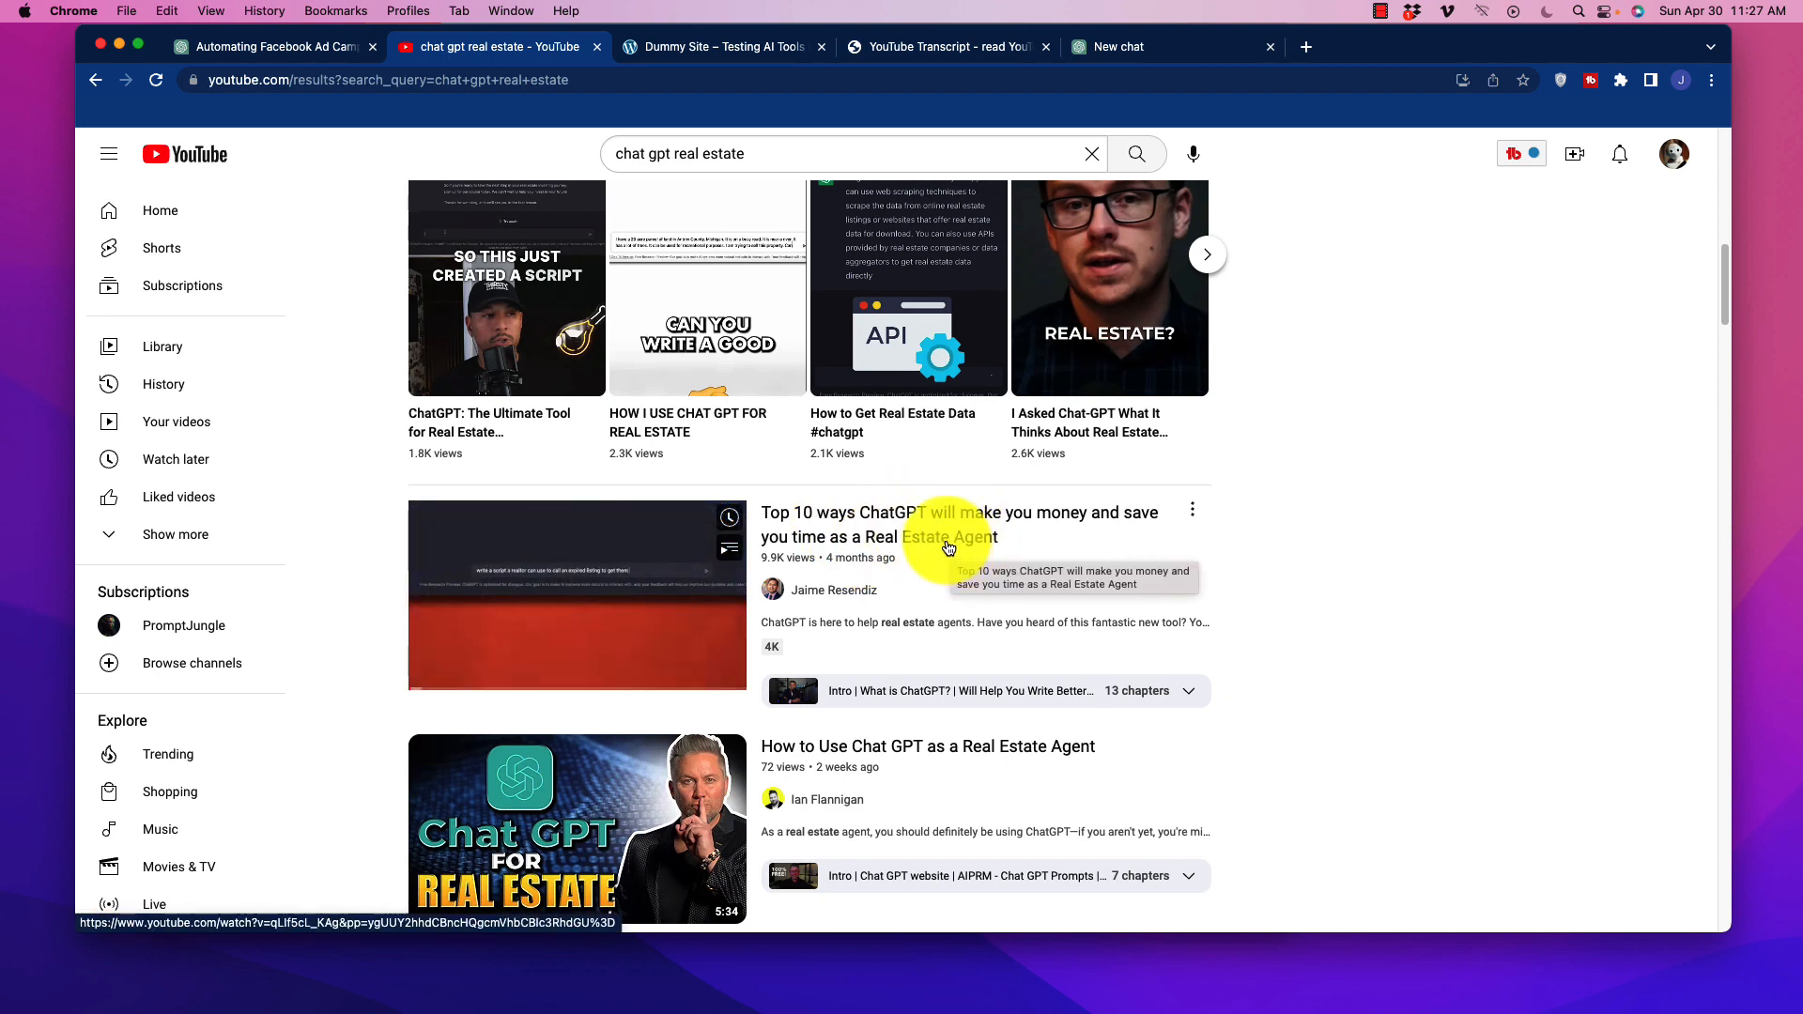
{"action": "scroll", "coordinate": [879, 629], "scroll_direction": "down", "scroll_amount": 1}
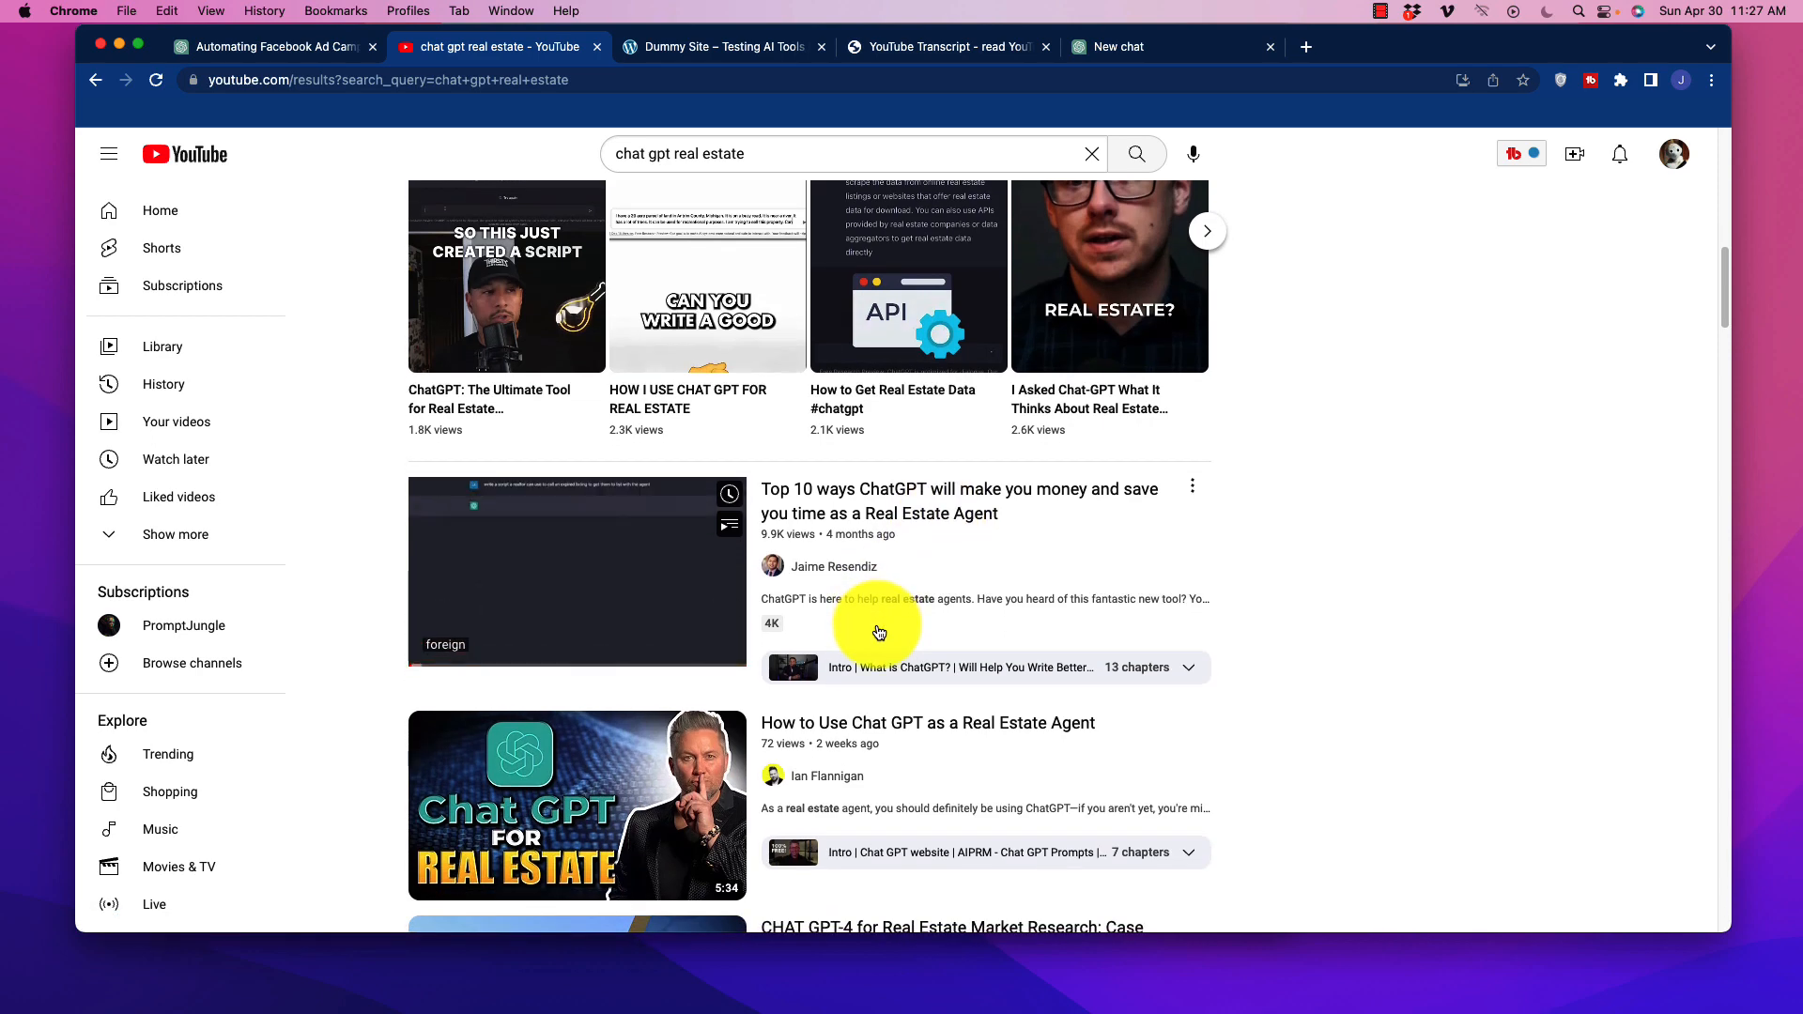
{"action": "scroll", "coordinate": [878, 631], "scroll_direction": "down", "scroll_amount": 5}
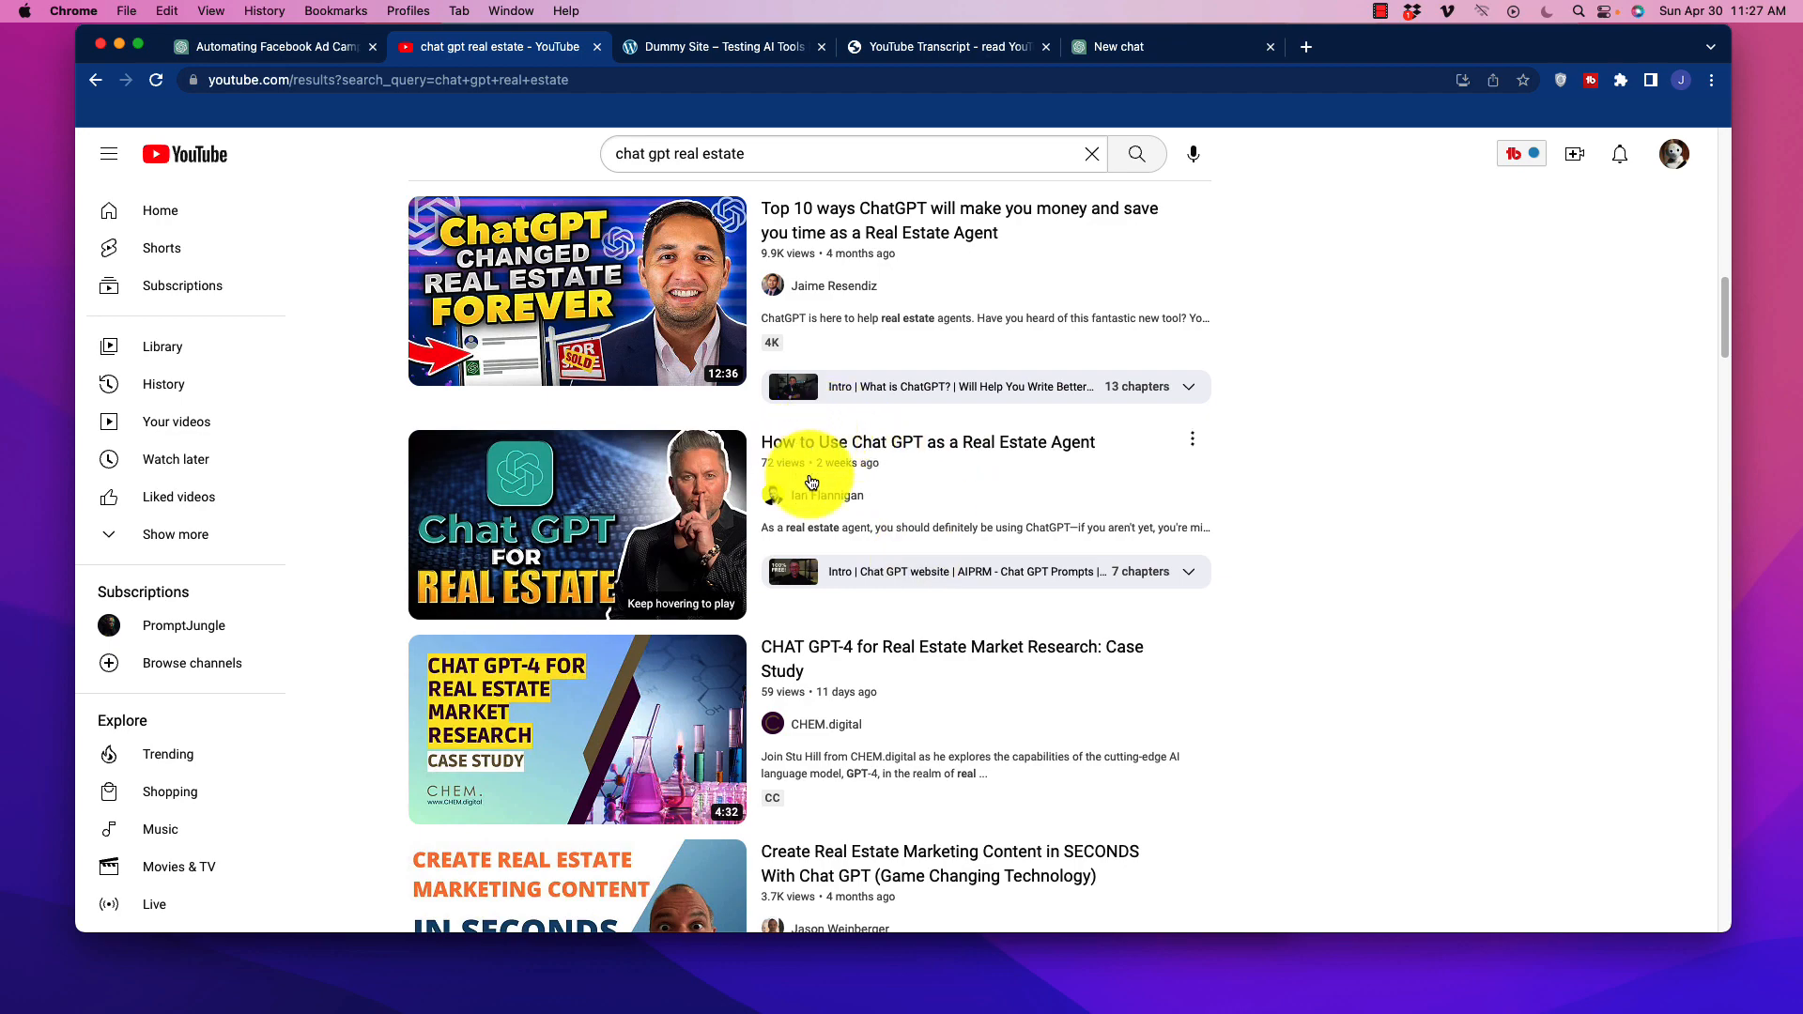
{"action": "scroll", "coordinate": [882, 534], "scroll_direction": "up", "scroll_amount": 3}
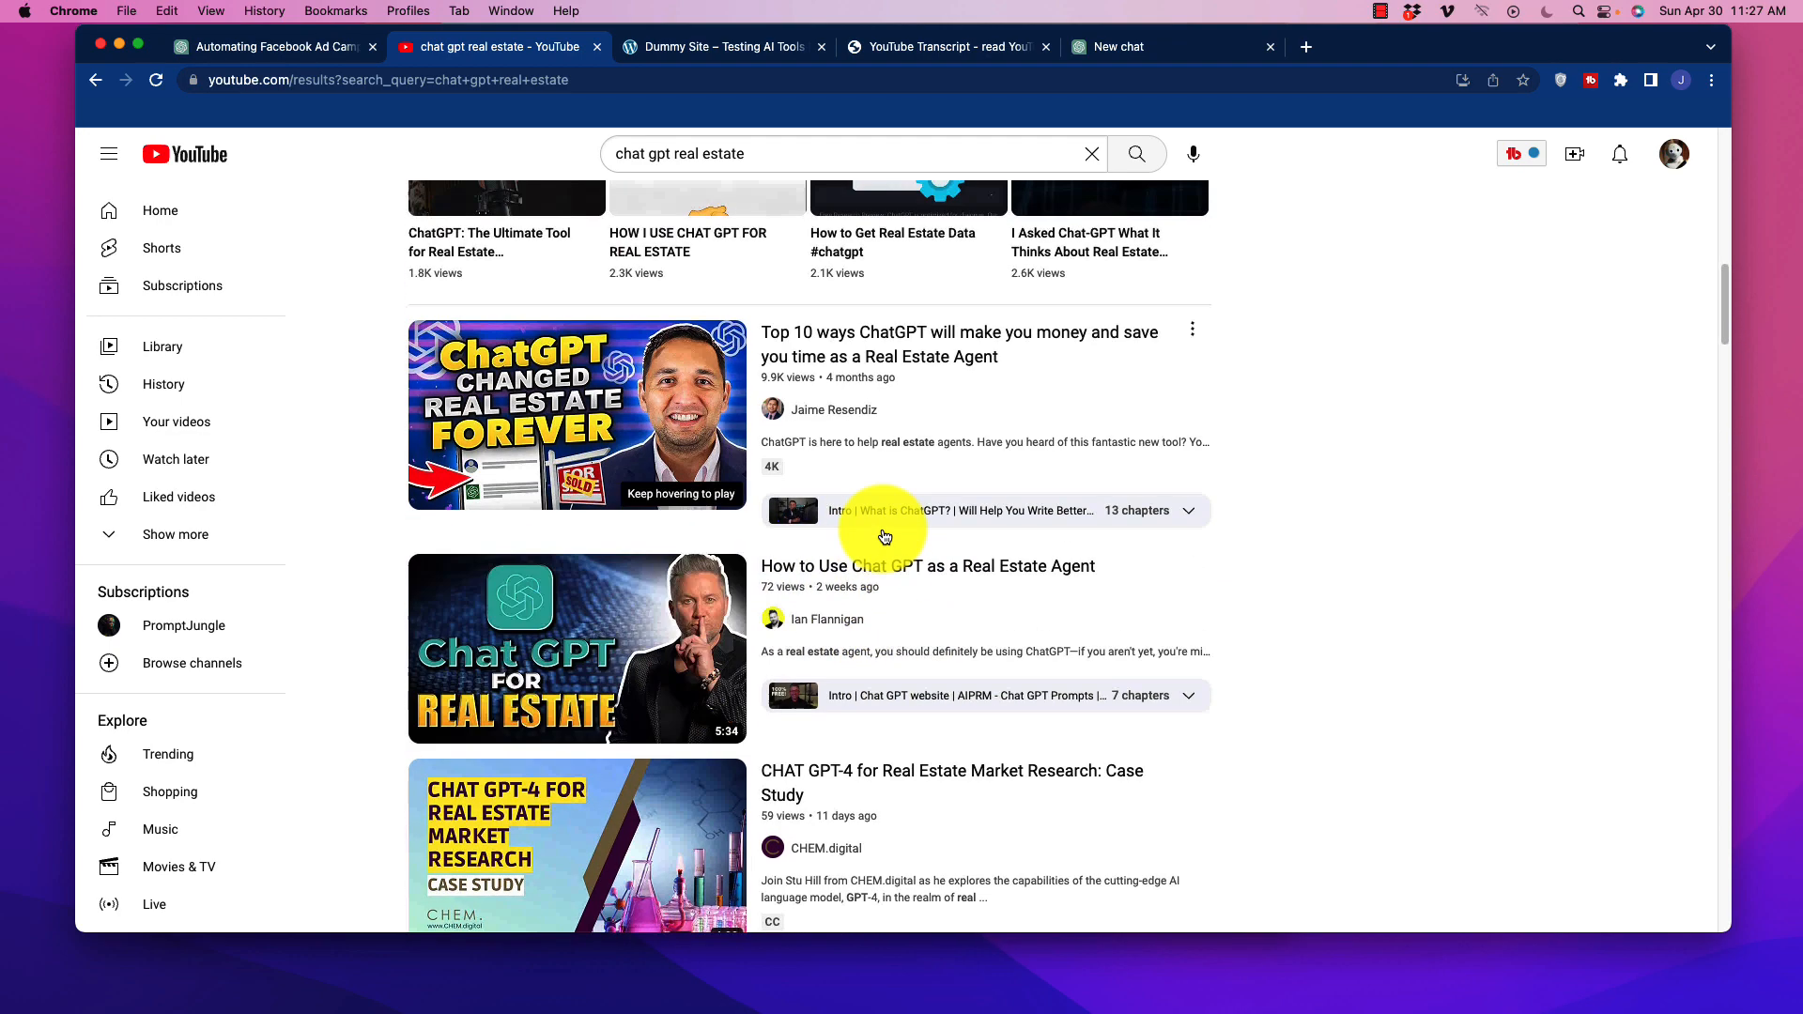
Step: Copy the link address of the YouTube video "5 GENUIS ways real estate agents are using chatgpt"
{"action": "scroll", "coordinate": [884, 537], "scroll_direction": "up", "scroll_amount": 10}
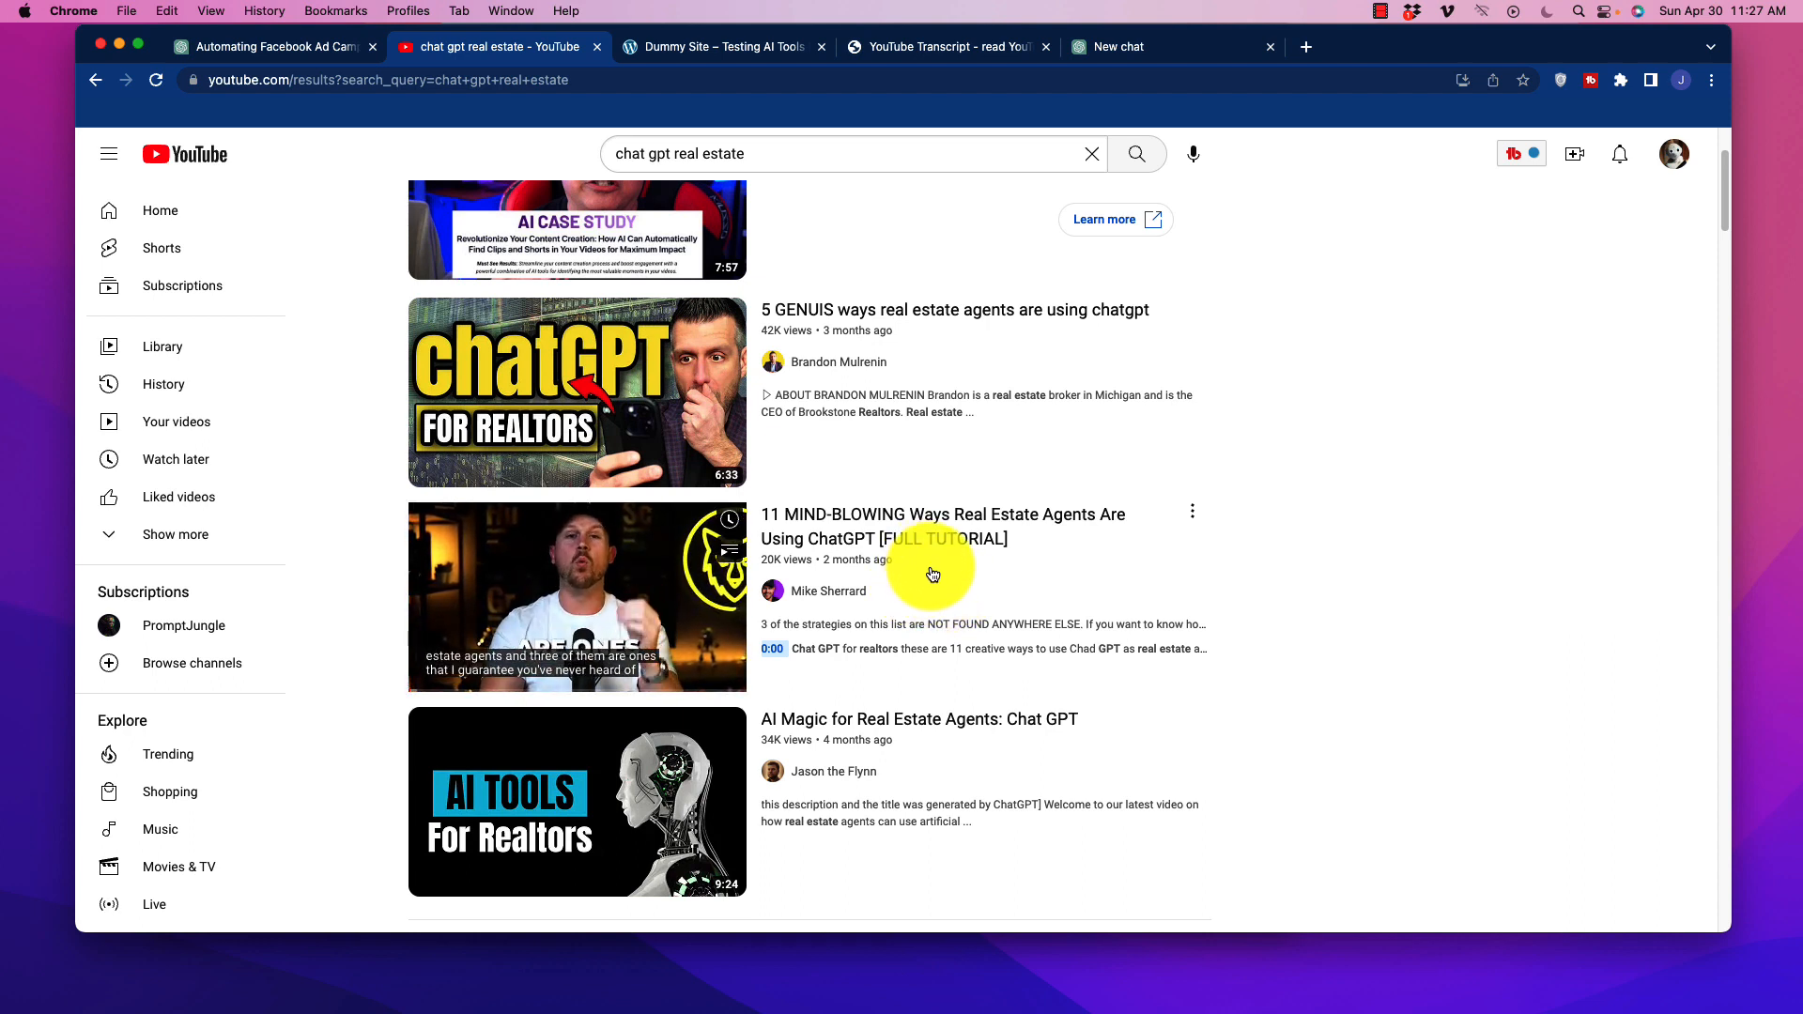
{"action": "scroll", "coordinate": [907, 495], "scroll_direction": "up", "scroll_amount": 3}
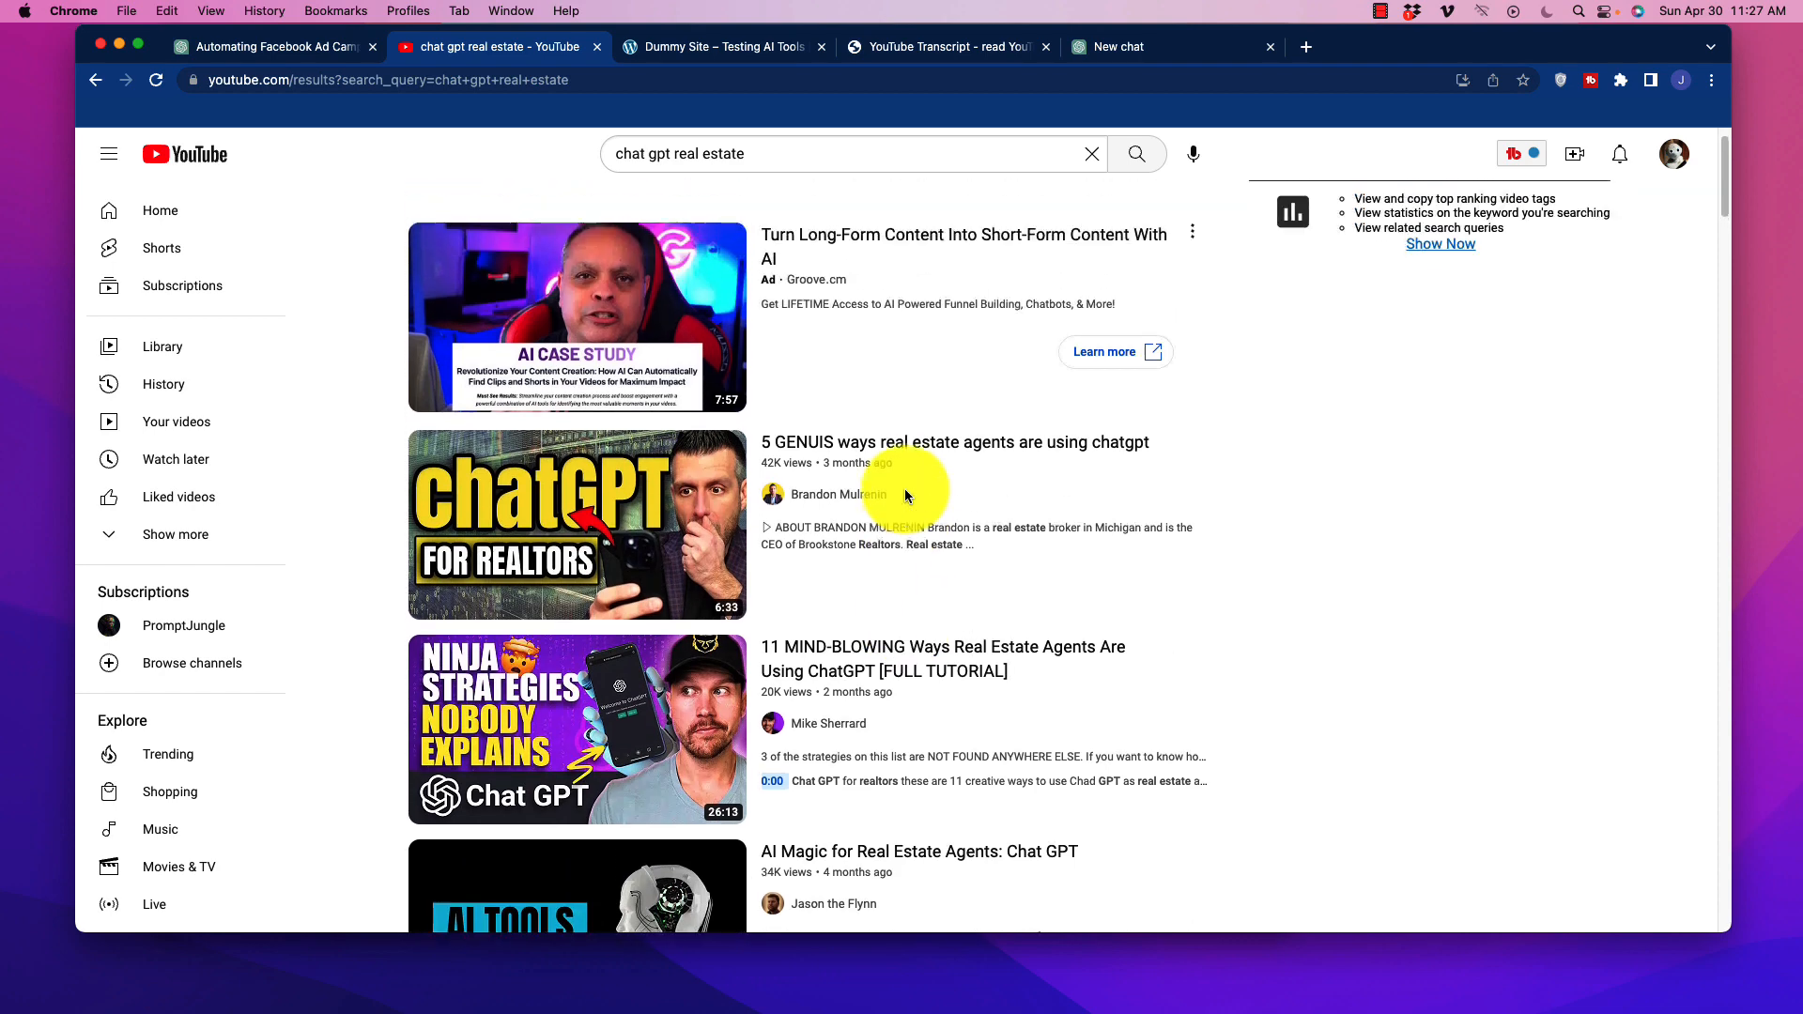
{"action": "right_click", "coordinate": [864, 449]}
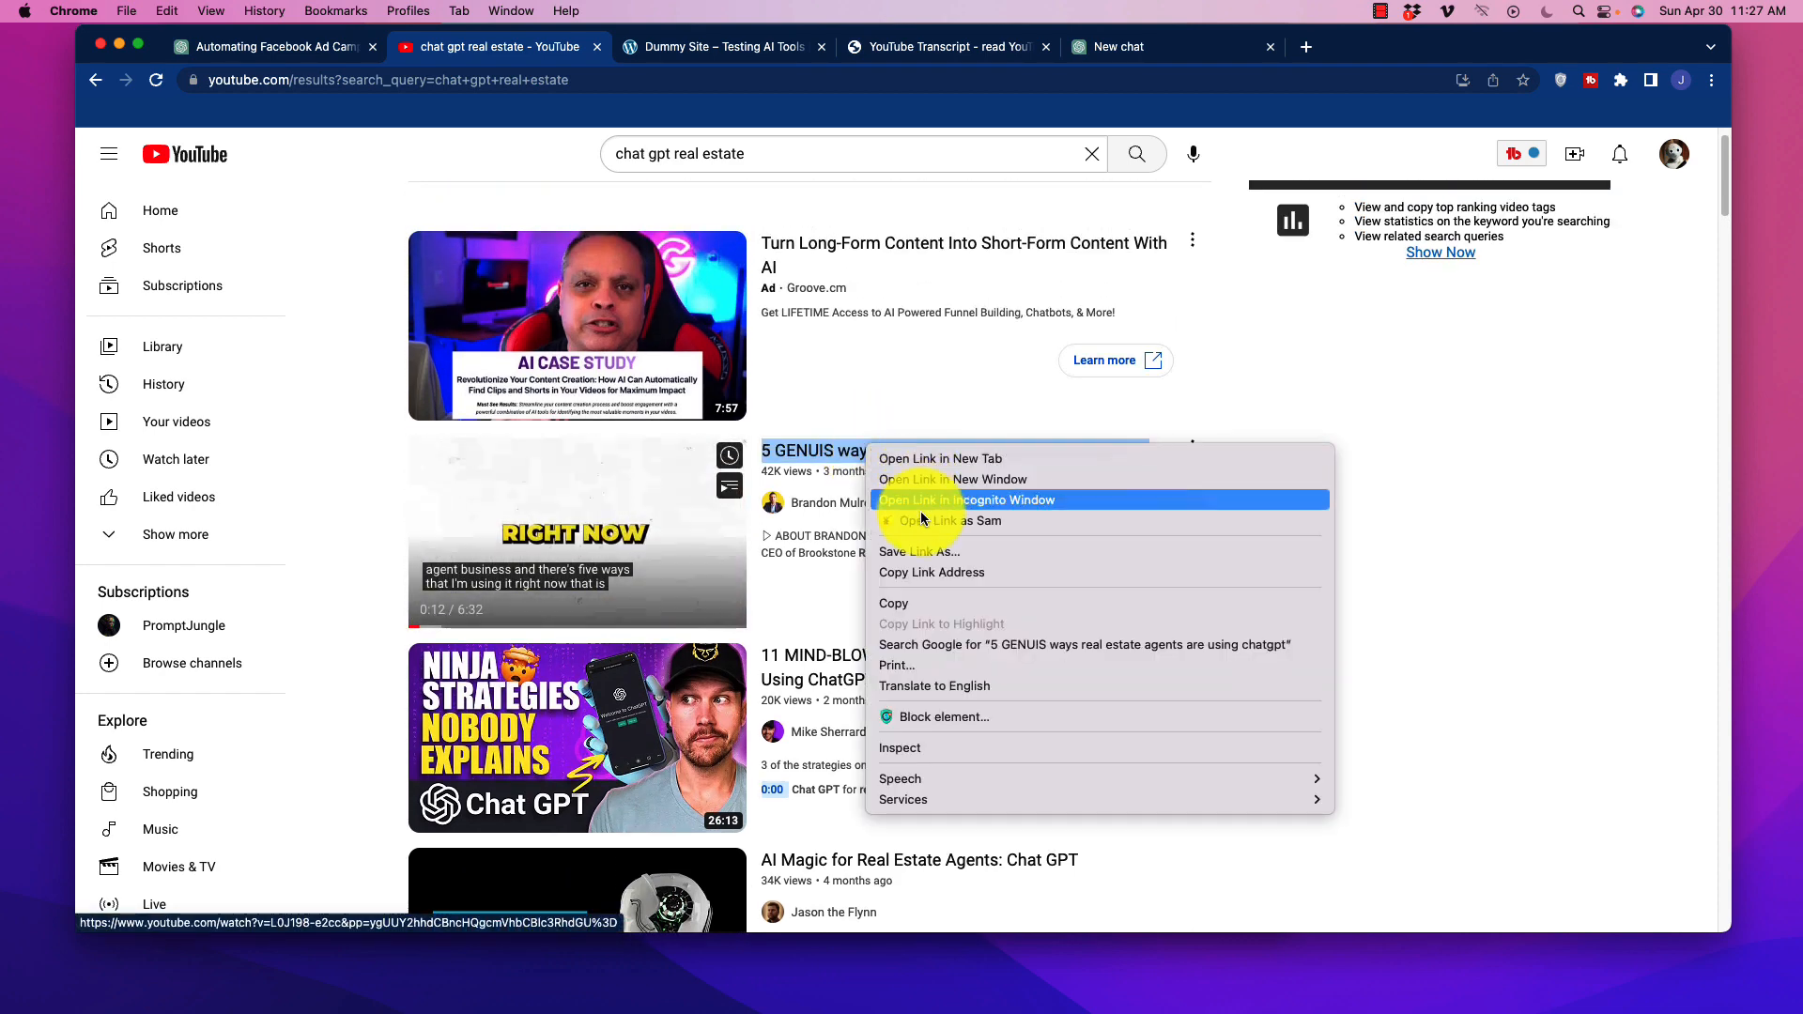
{"action": "left_click", "coordinate": [922, 575]}
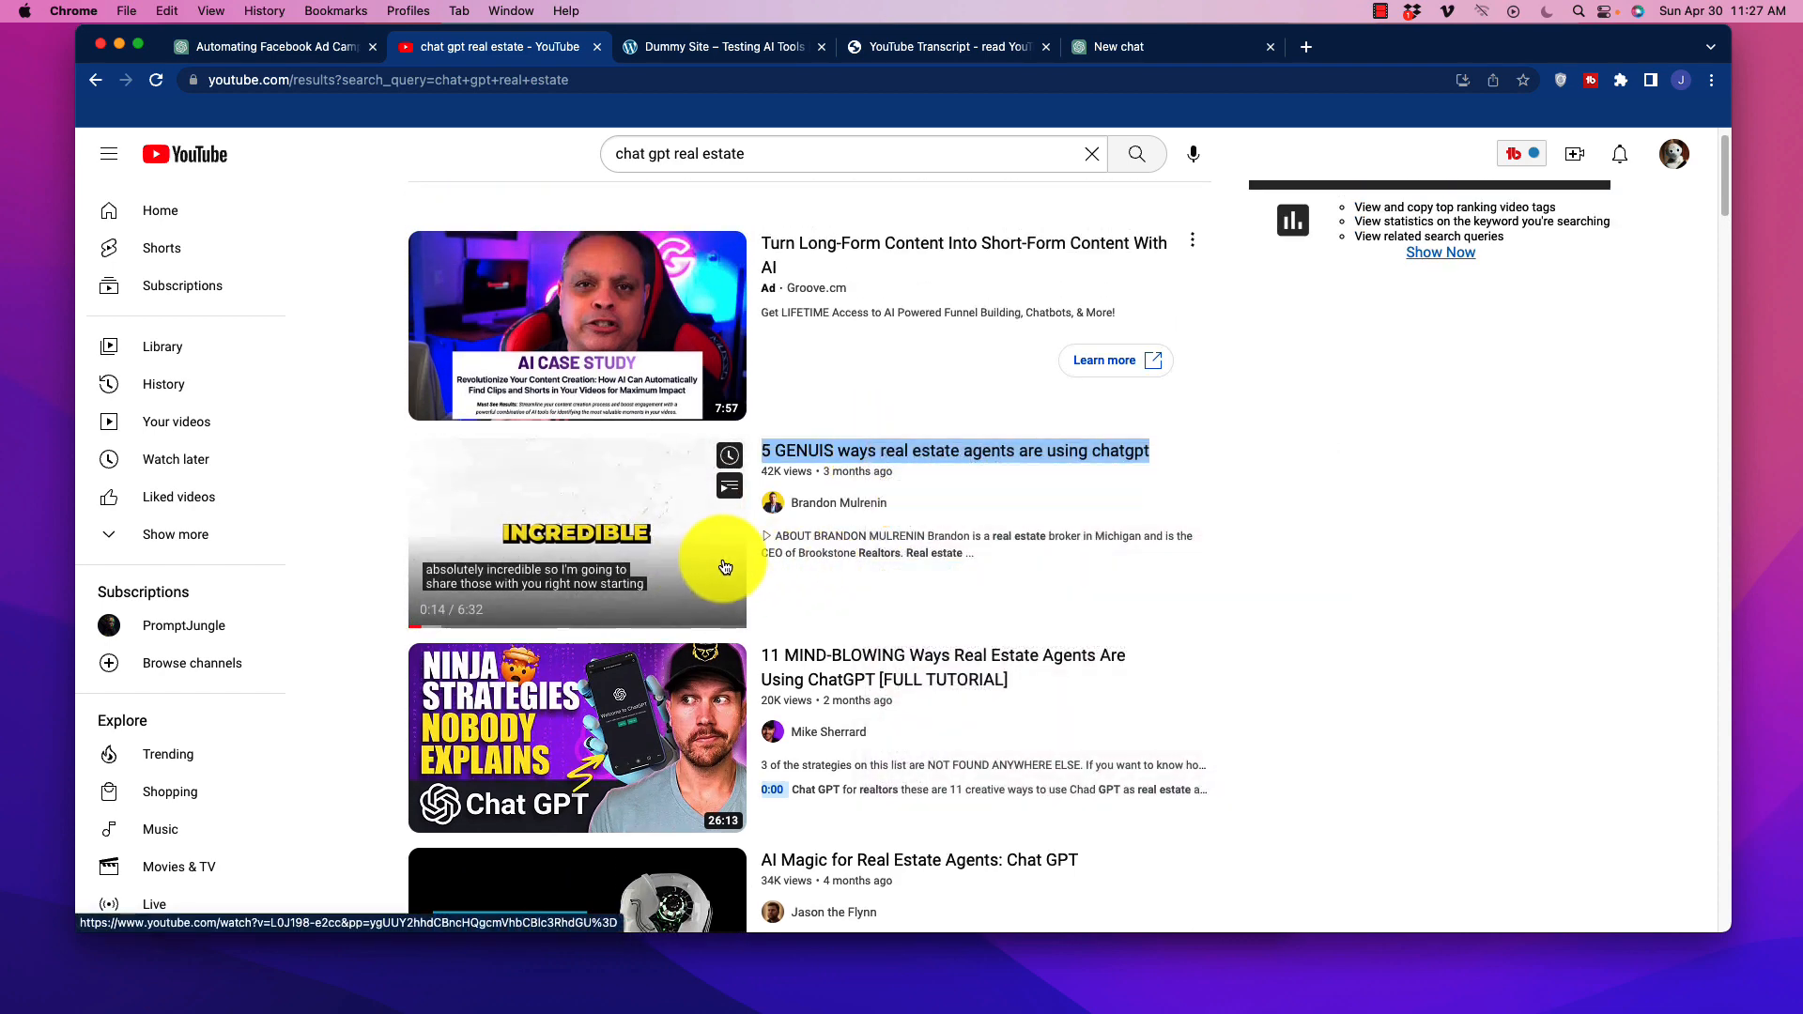
Step: Generate the transcript of the copied YouTube video link on youtubetranscript.com
{"action": "left_click", "coordinate": [925, 47]}
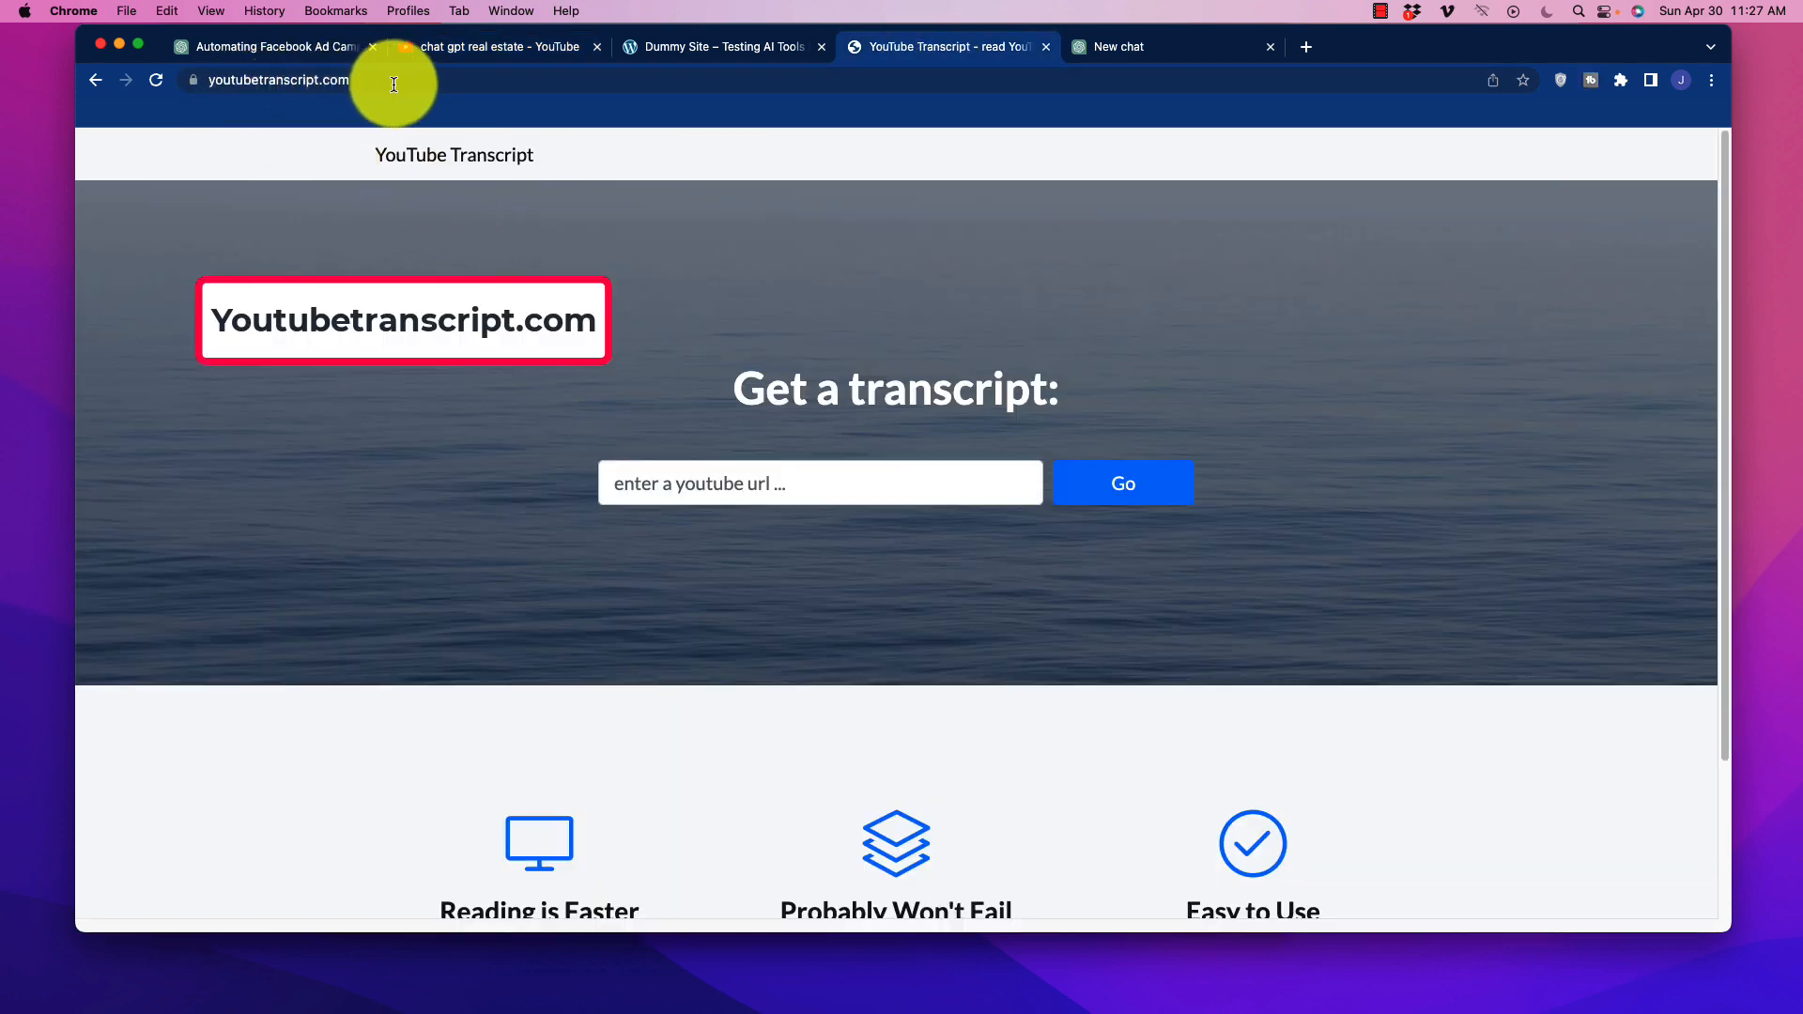
{"action": "scroll", "coordinate": [742, 479], "scroll_direction": "down", "scroll_amount": 4}
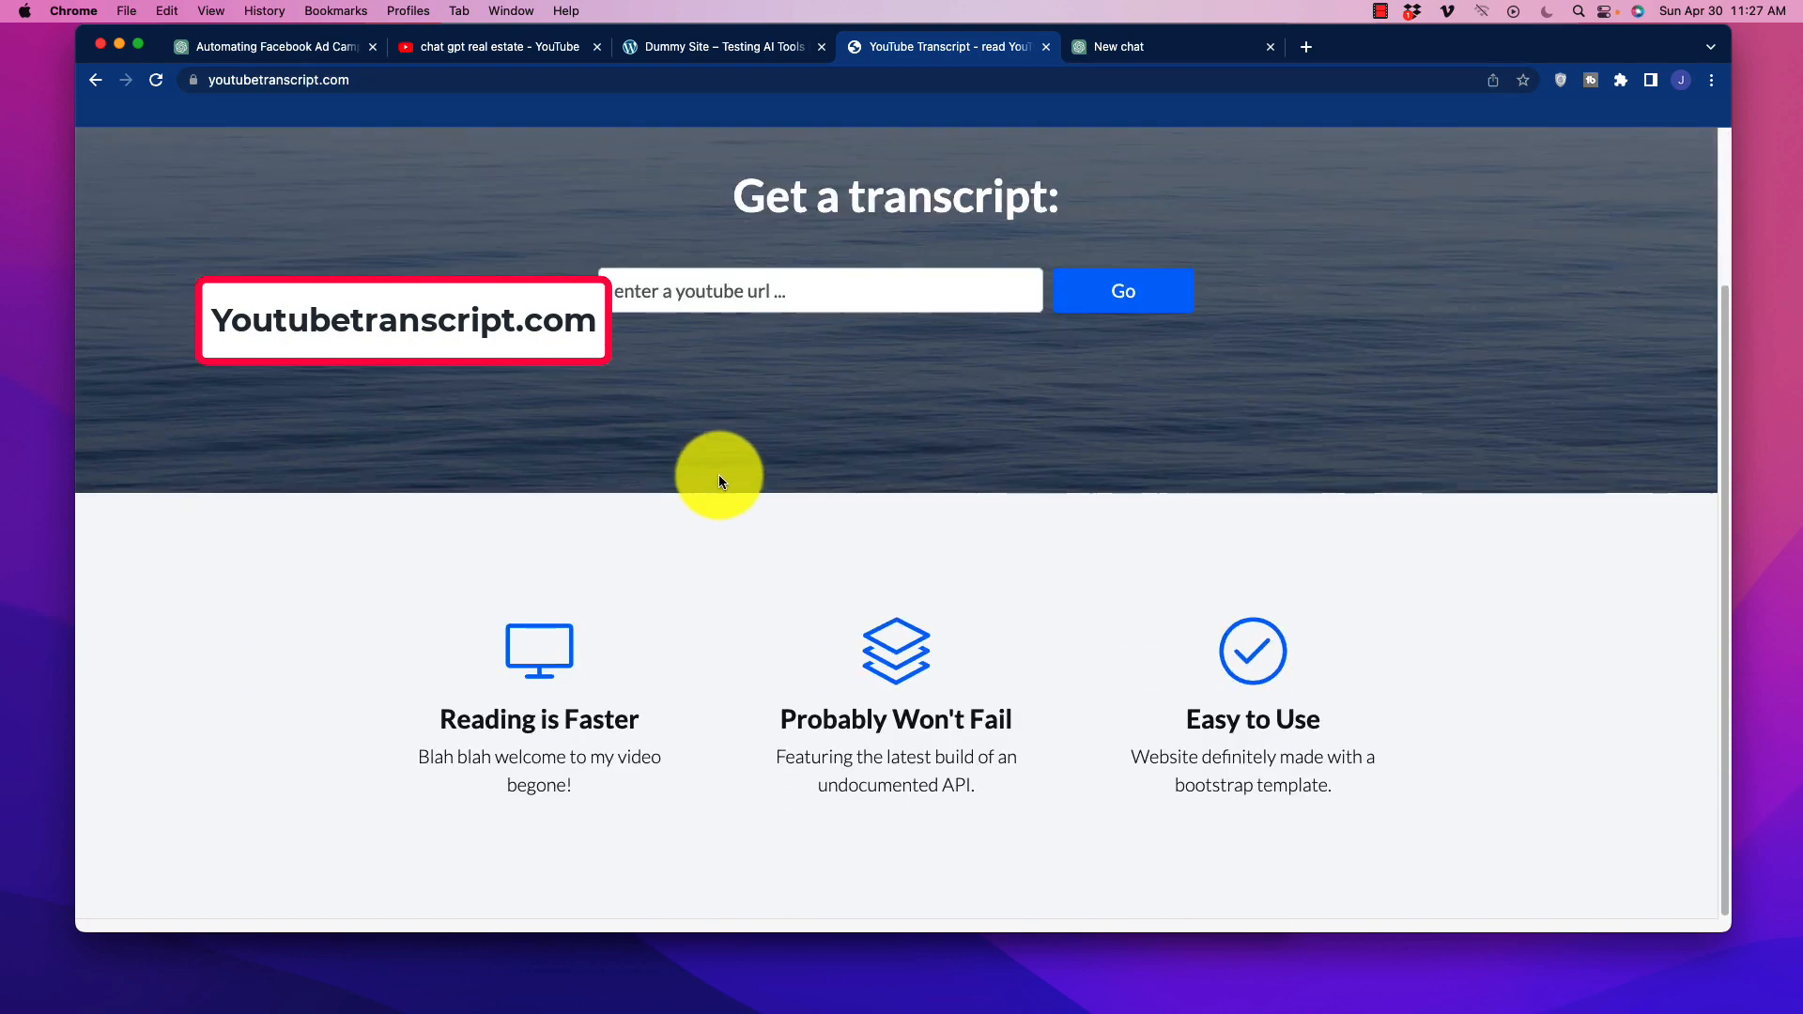
{"action": "scroll", "coordinate": [685, 488], "scroll_direction": "up", "scroll_amount": 4}
{"action": "left_click", "coordinate": [679, 481]}
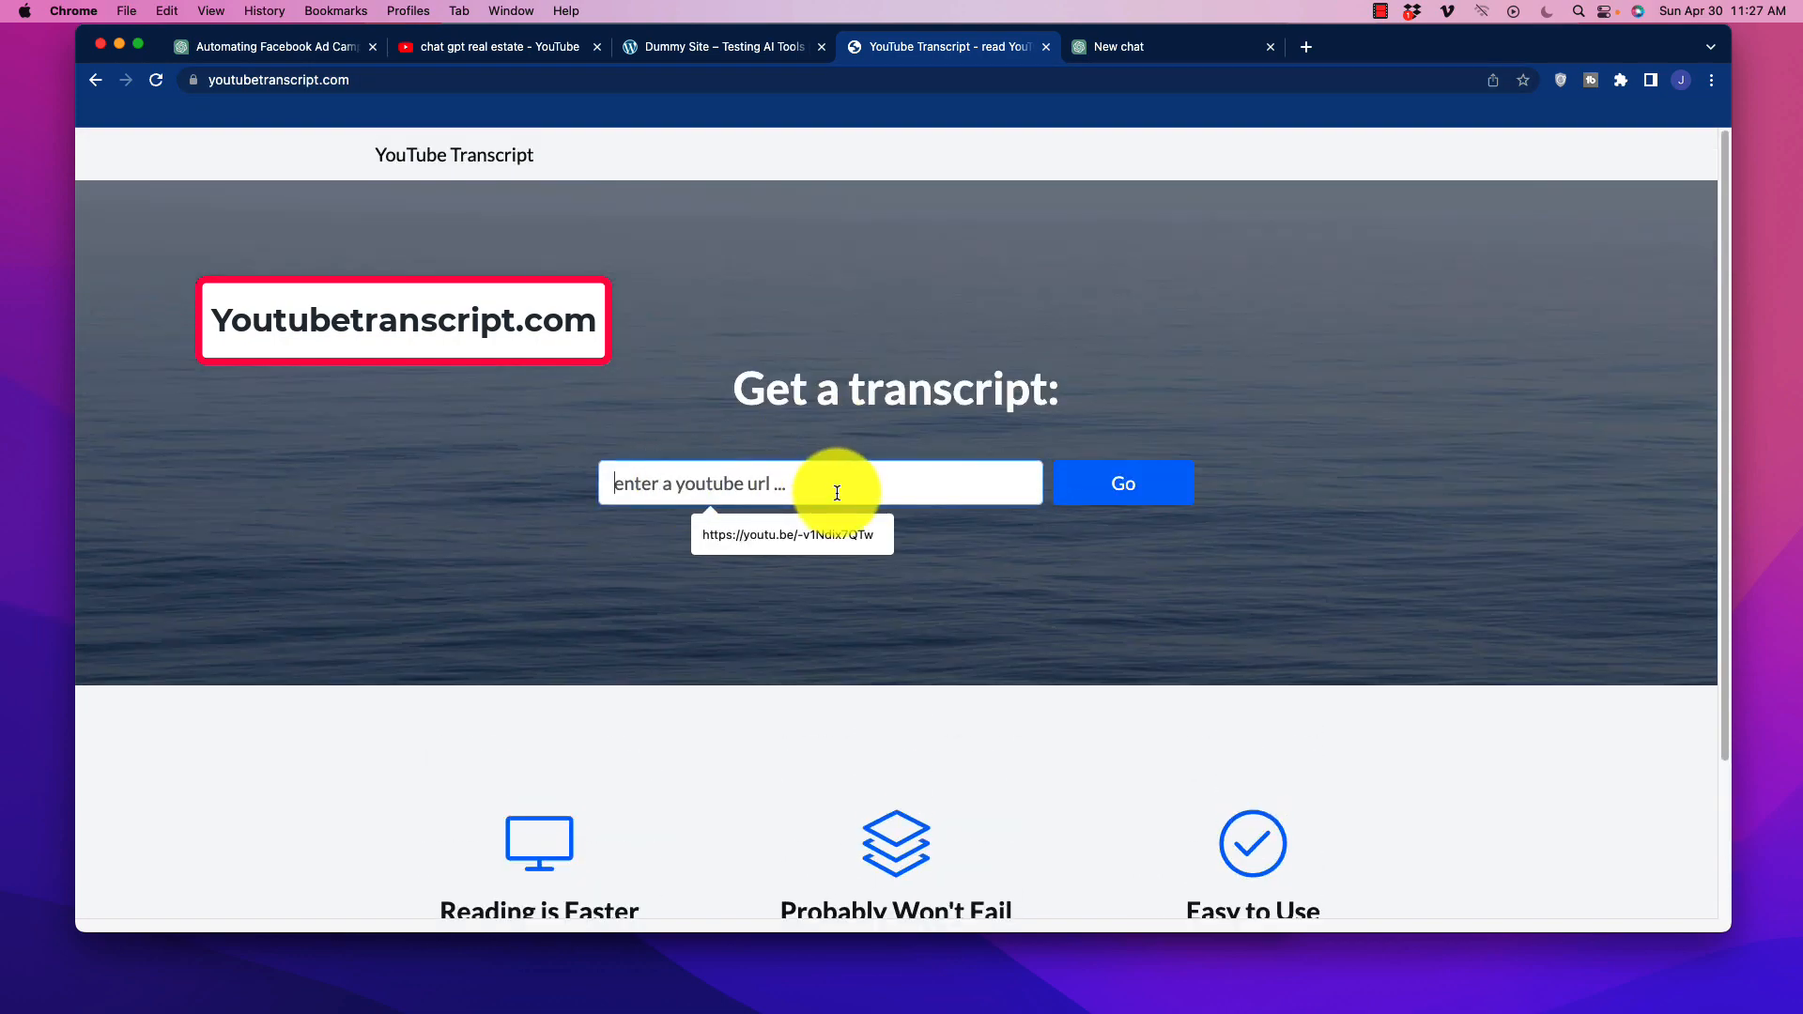
{"action": "key", "text": "super+v"}
{"action": "left_click", "coordinate": [1173, 489]}
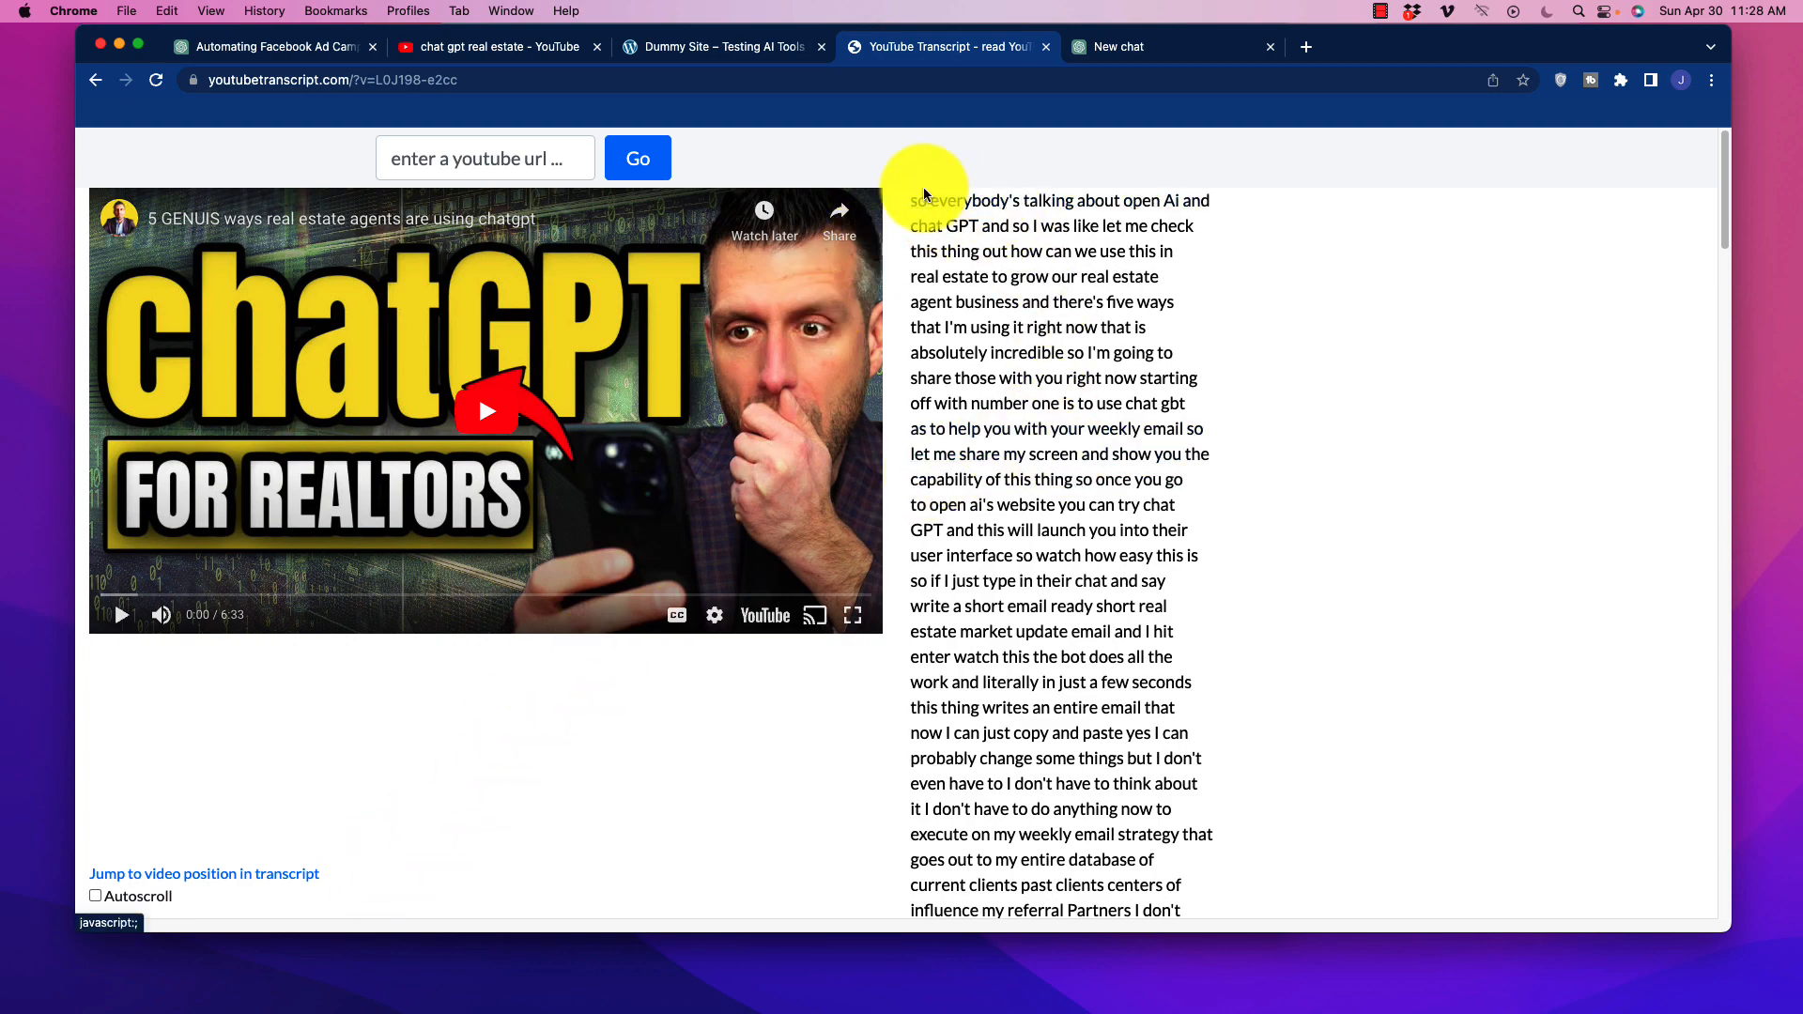
Step: Look through the generated transcript, then revisit the dummy site and the YouTube search results
{"action": "scroll", "coordinate": [991, 312], "scroll_direction": "down", "scroll_amount": 20}
{"action": "scroll", "coordinate": [992, 312], "scroll_direction": "down", "scroll_amount": 5}
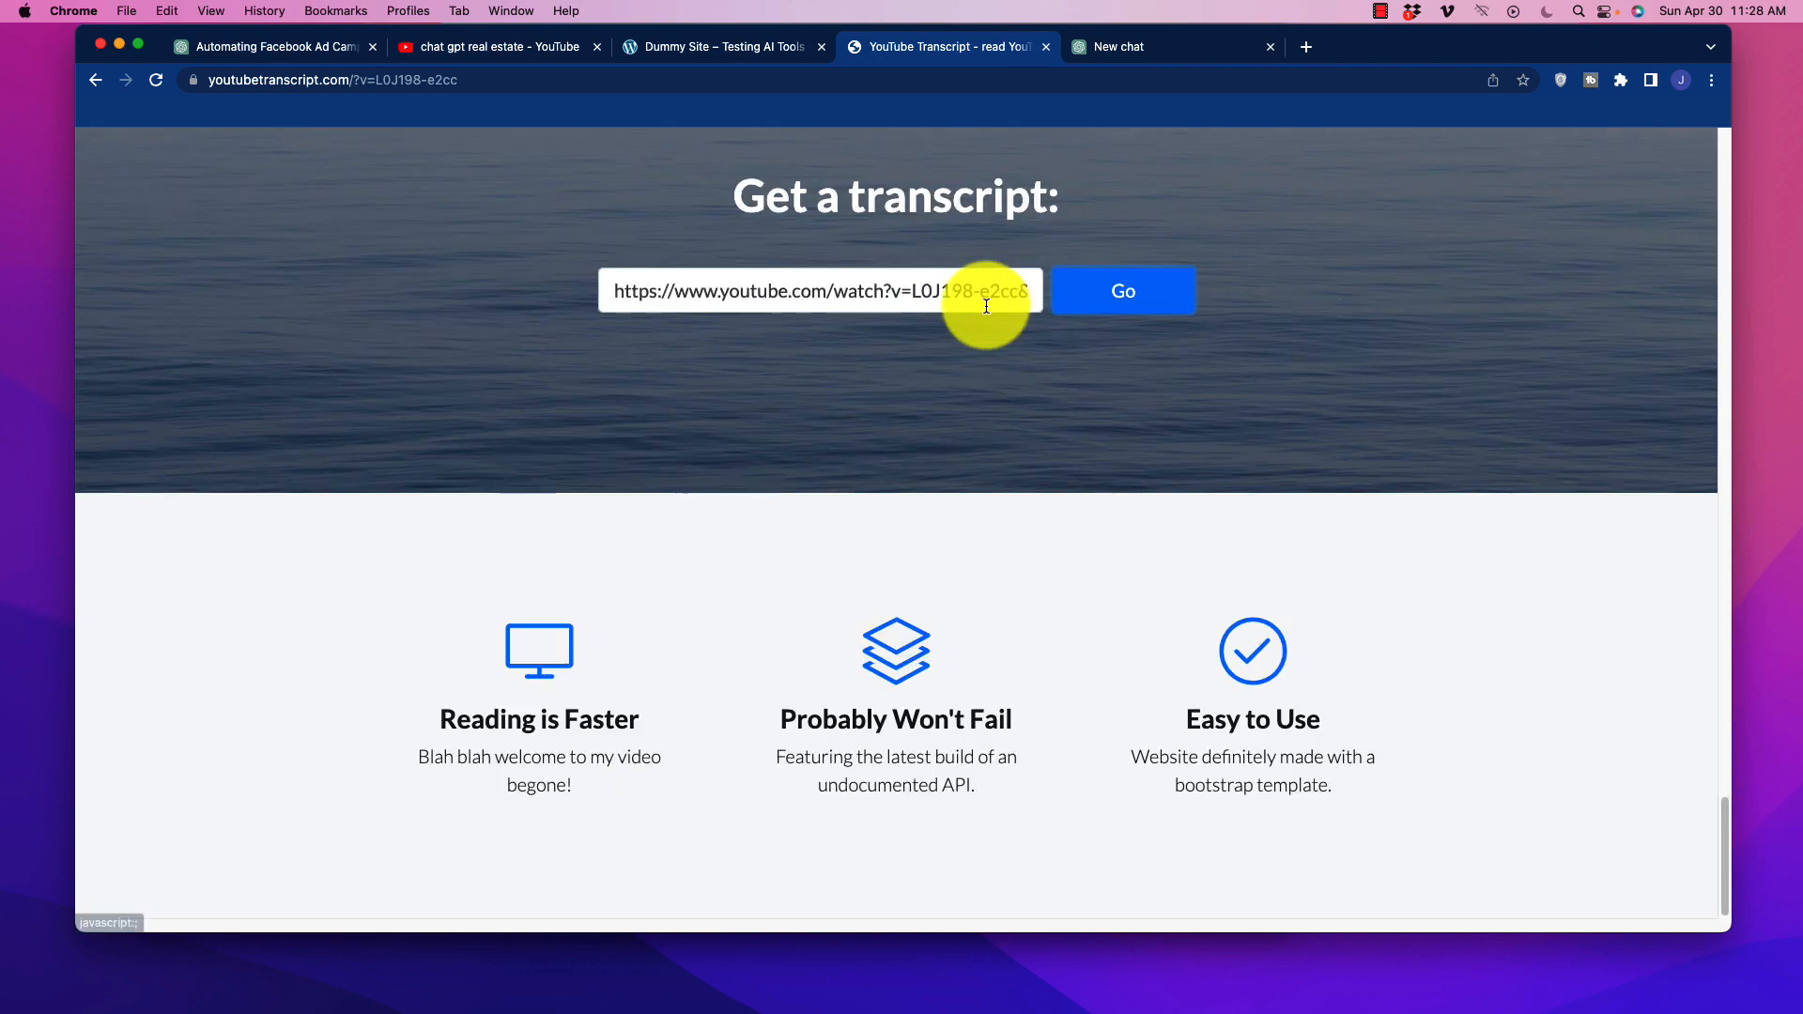
{"action": "scroll", "coordinate": [986, 305], "scroll_direction": "up", "scroll_amount": 15}
{"action": "scroll", "coordinate": [637, 569], "scroll_direction": "up", "scroll_amount": 7}
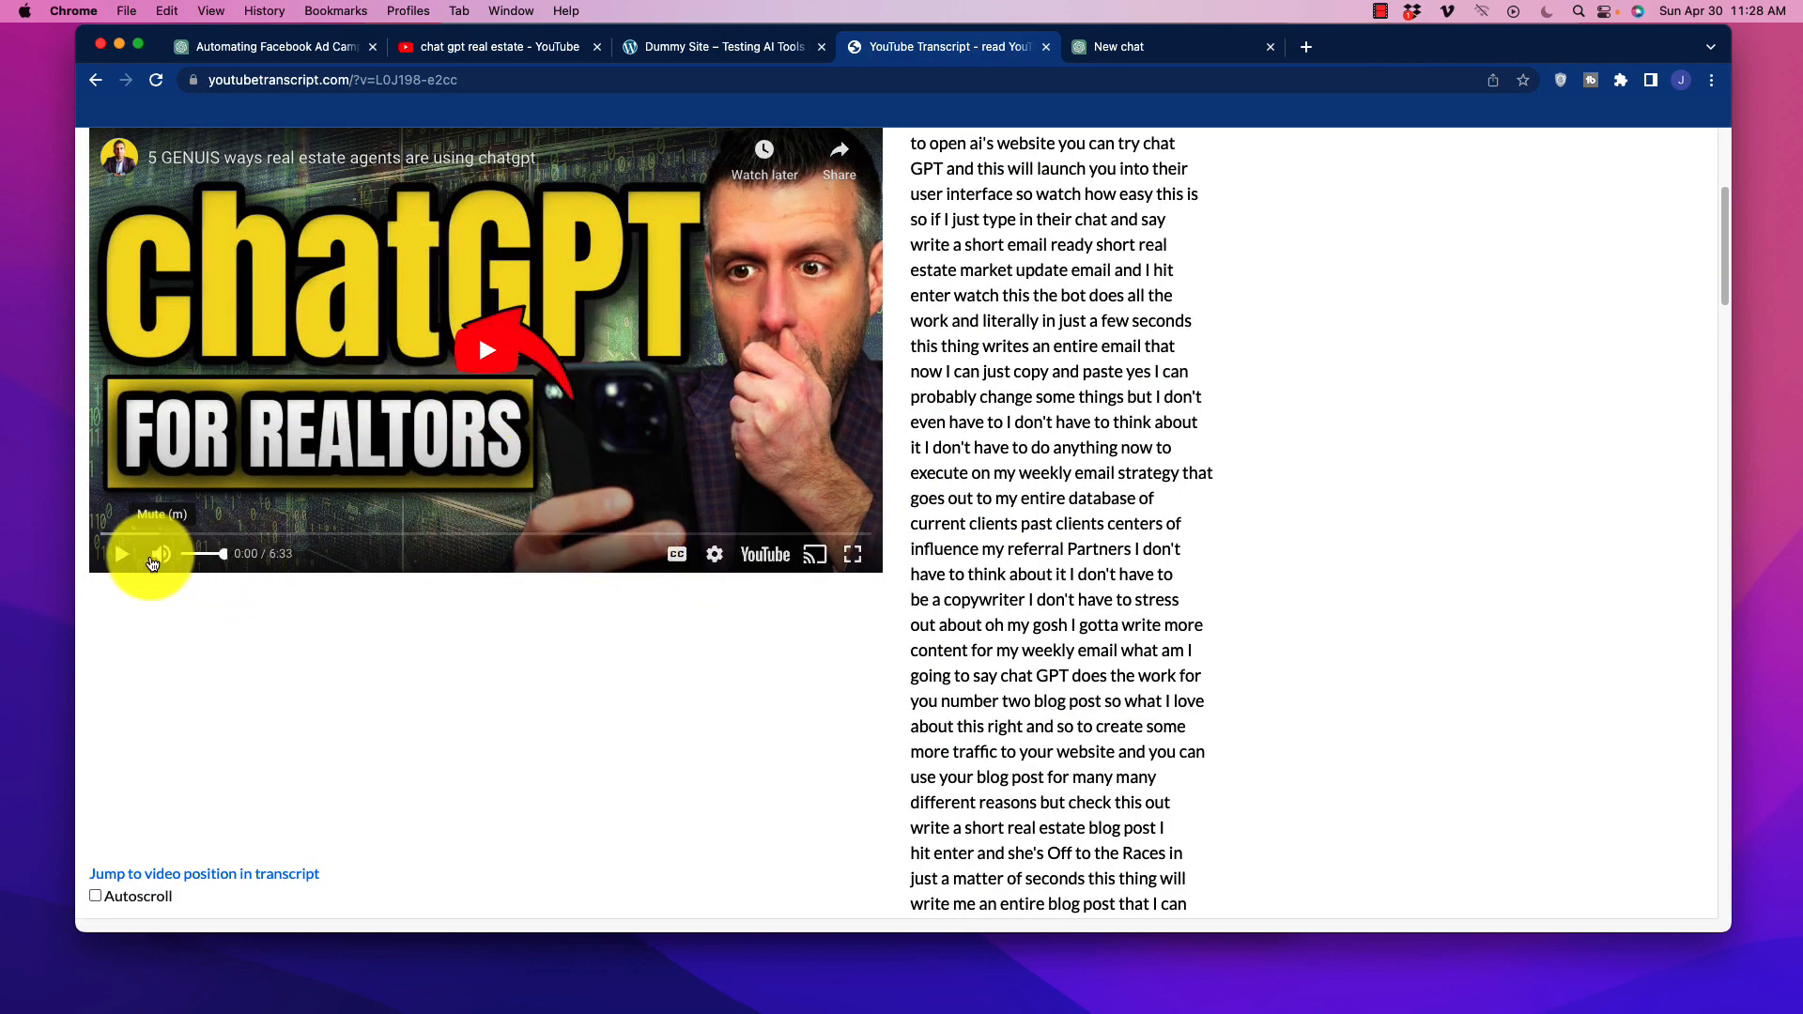
{"action": "left_click", "coordinate": [713, 49]}
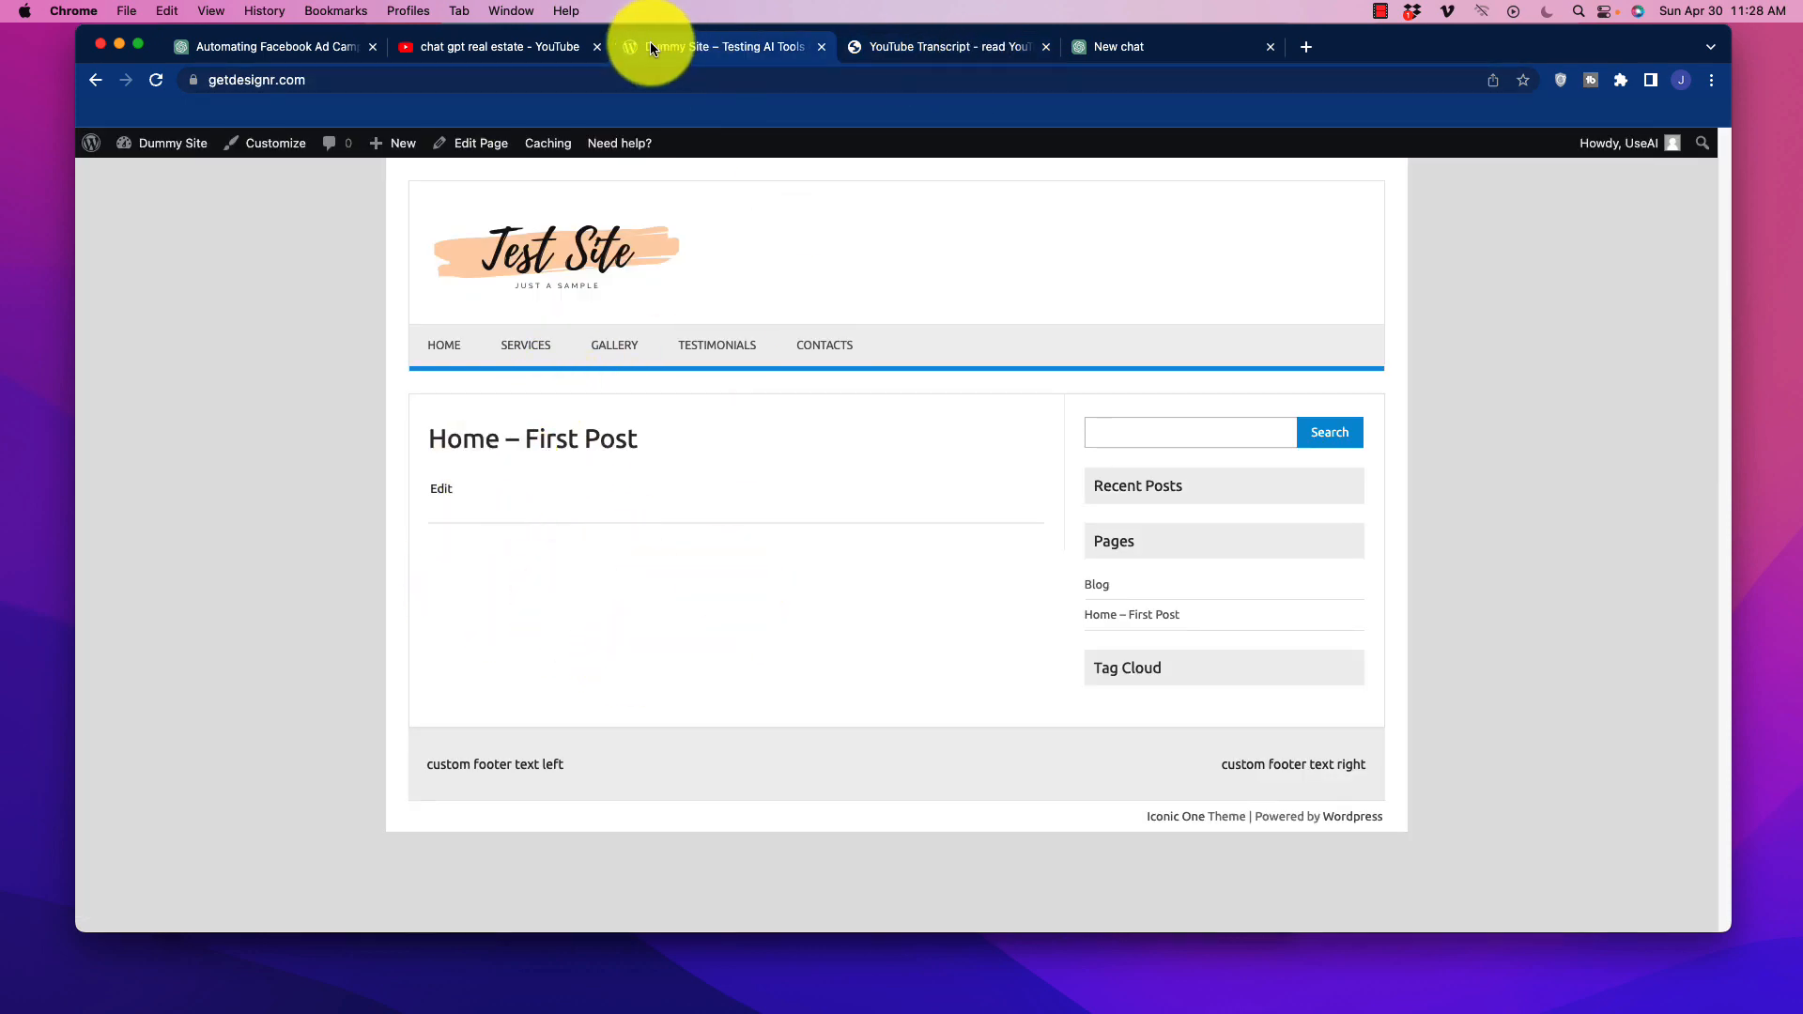
{"action": "left_click", "coordinate": [544, 49]}
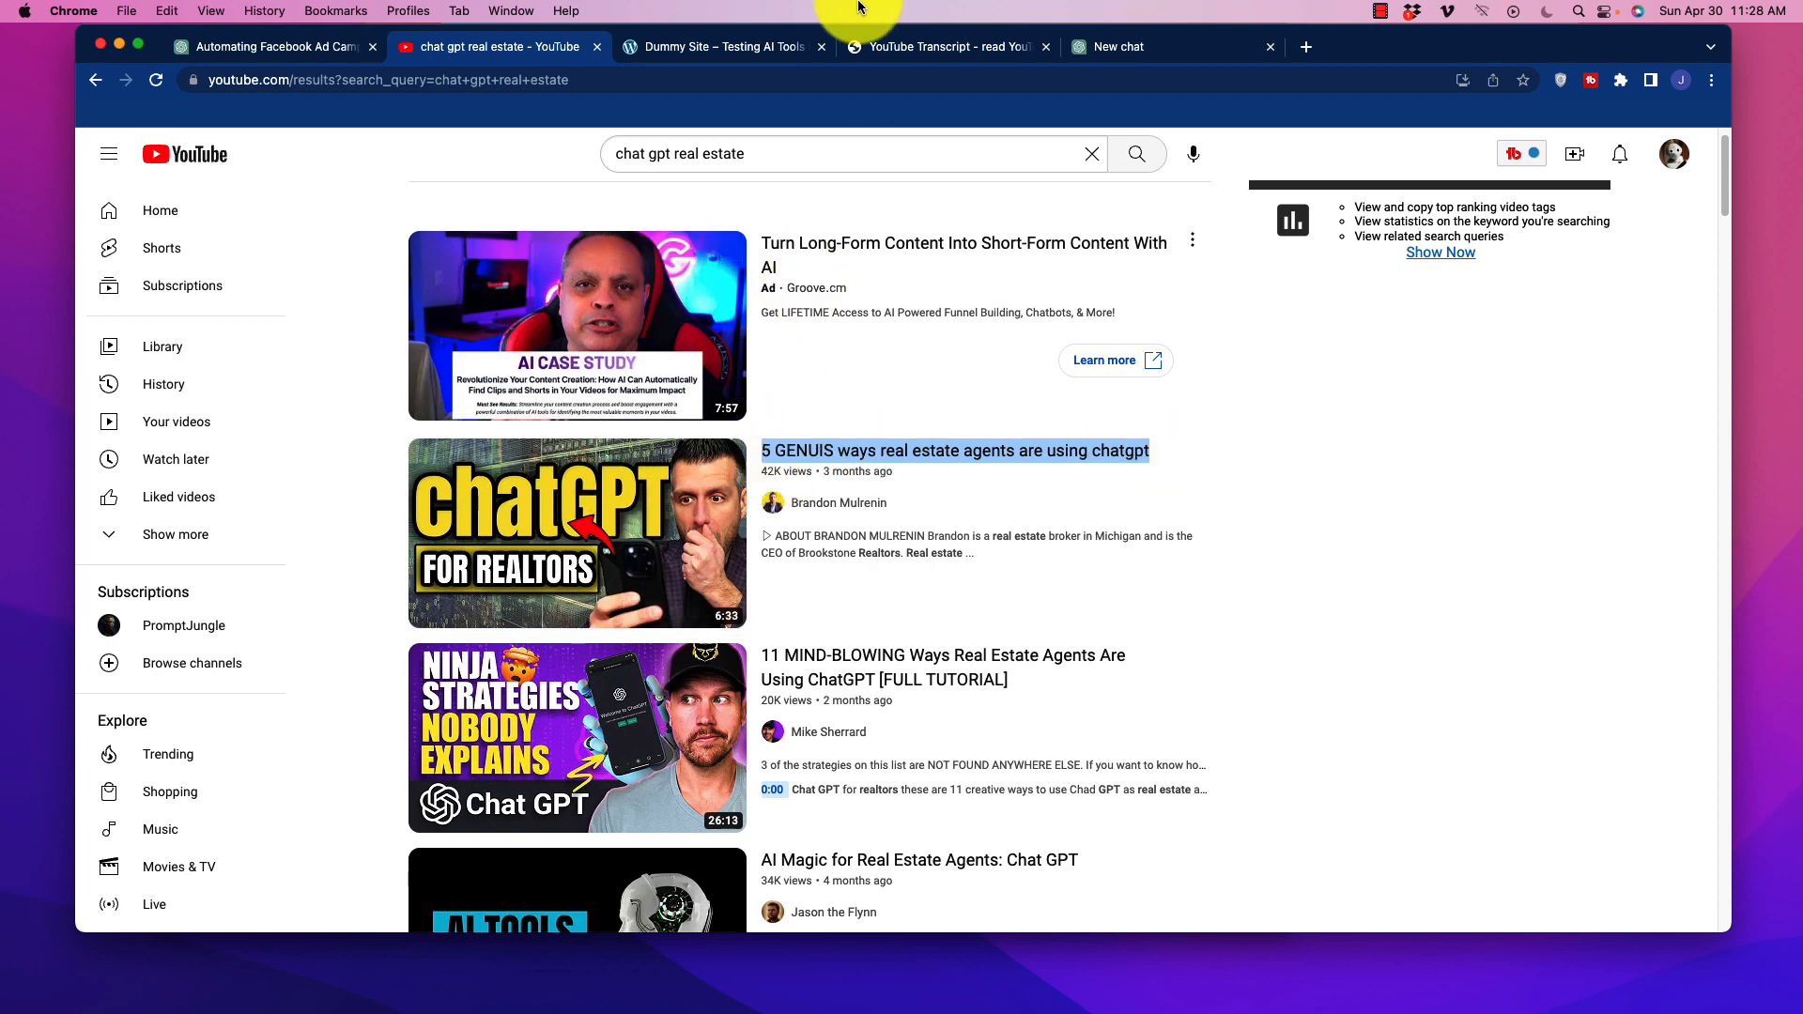
{"action": "left_click", "coordinate": [714, 53]}
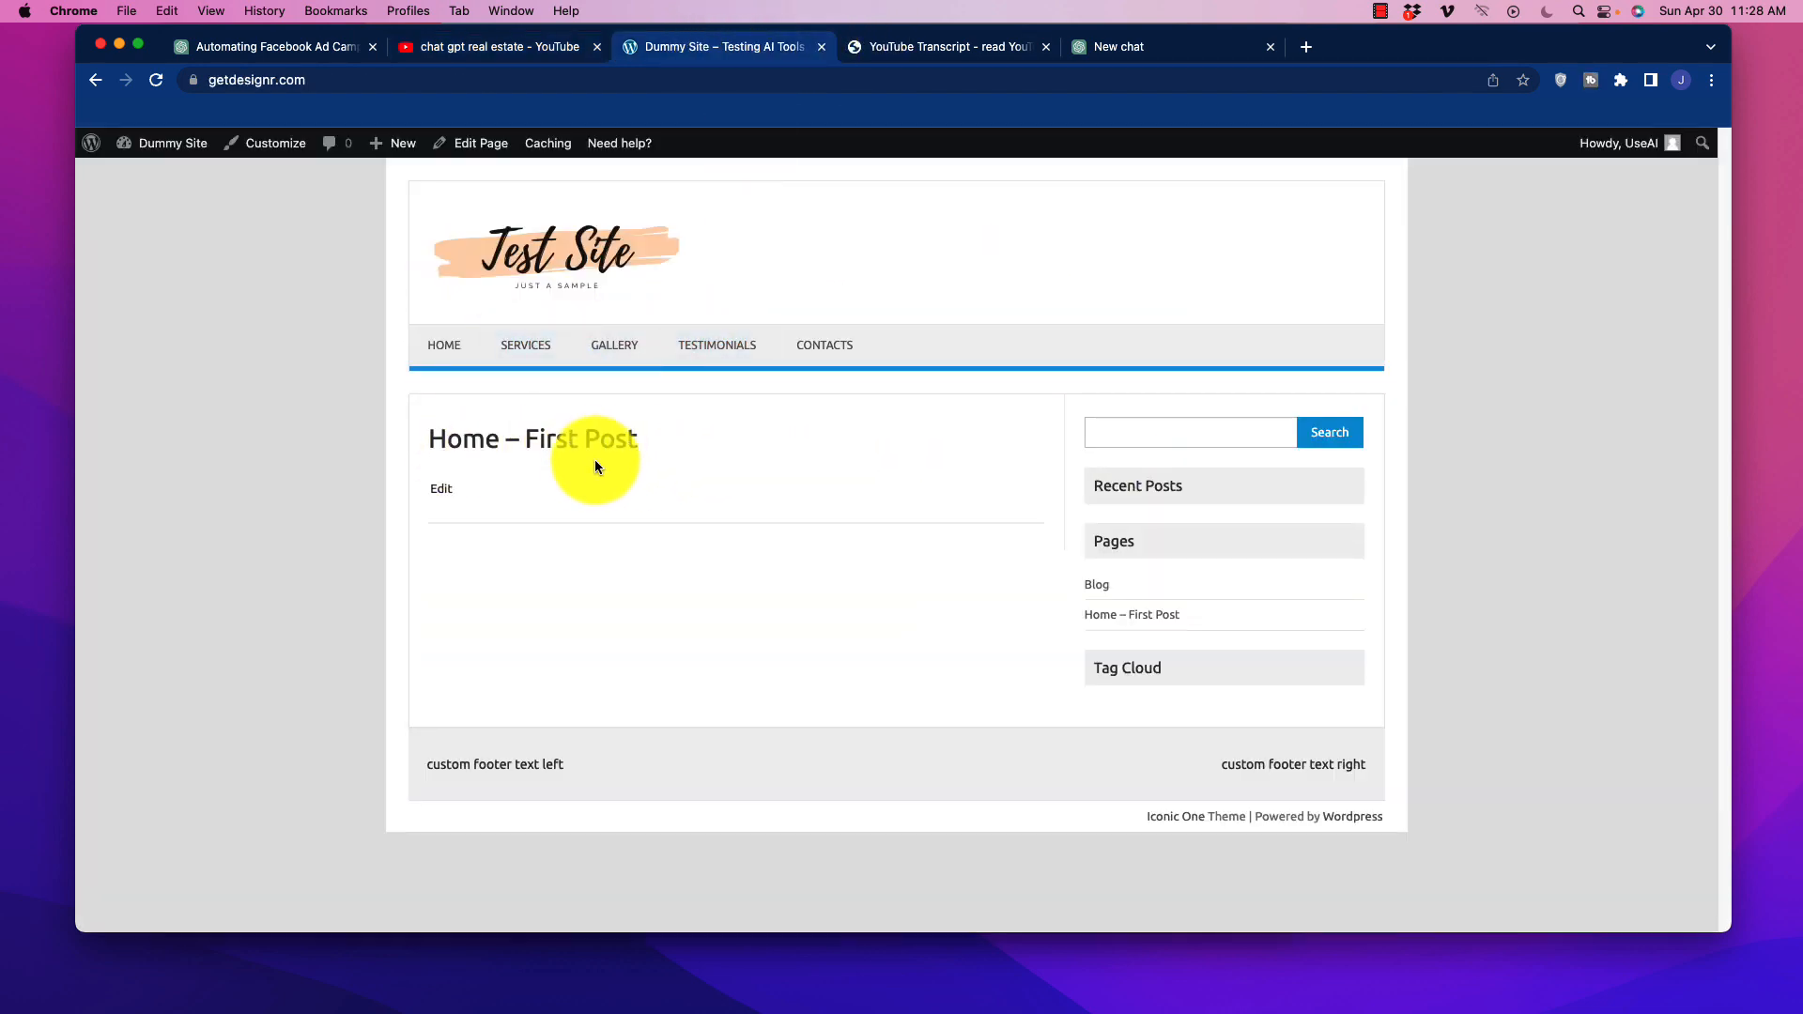
Step: Copy the complete video transcript from its first line to its last on the YouTube Transcript page
{"action": "left_click", "coordinate": [915, 47]}
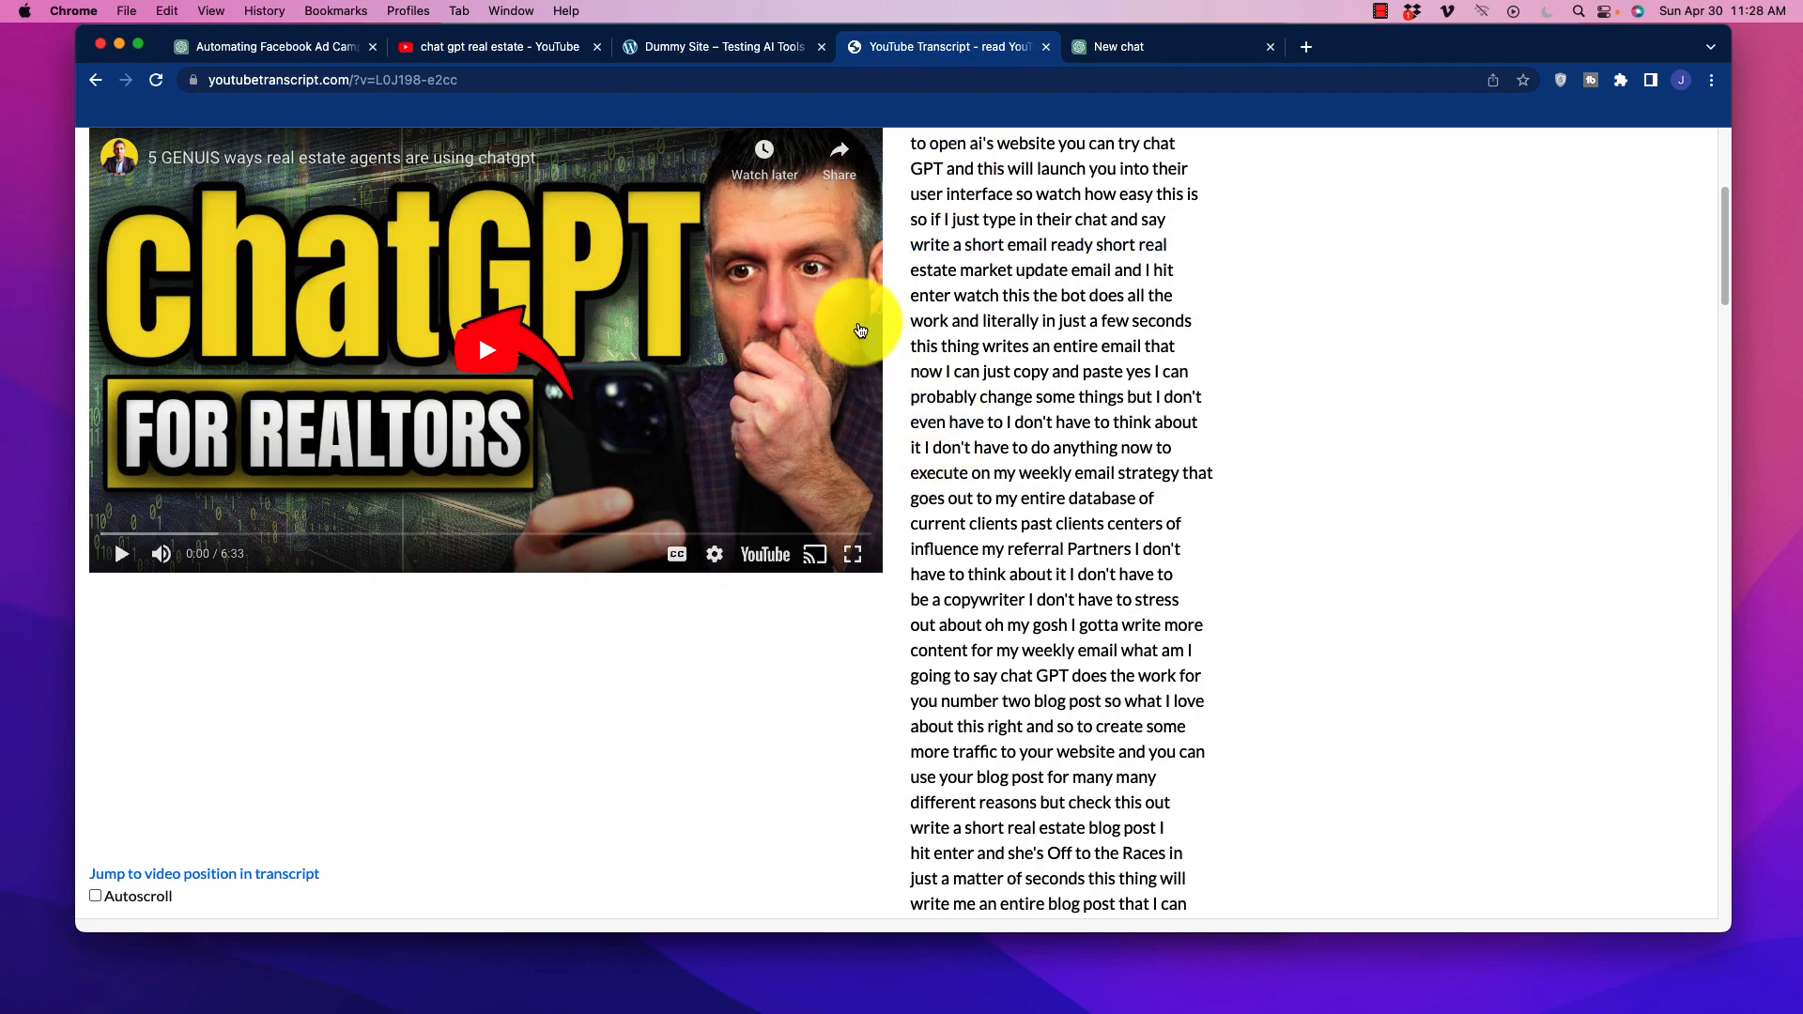
{"action": "scroll", "coordinate": [877, 301], "scroll_direction": "up", "scroll_amount": 2}
{"action": "left_click_drag", "start_coordinate": [904, 197], "coordinate": [1120, 551]}
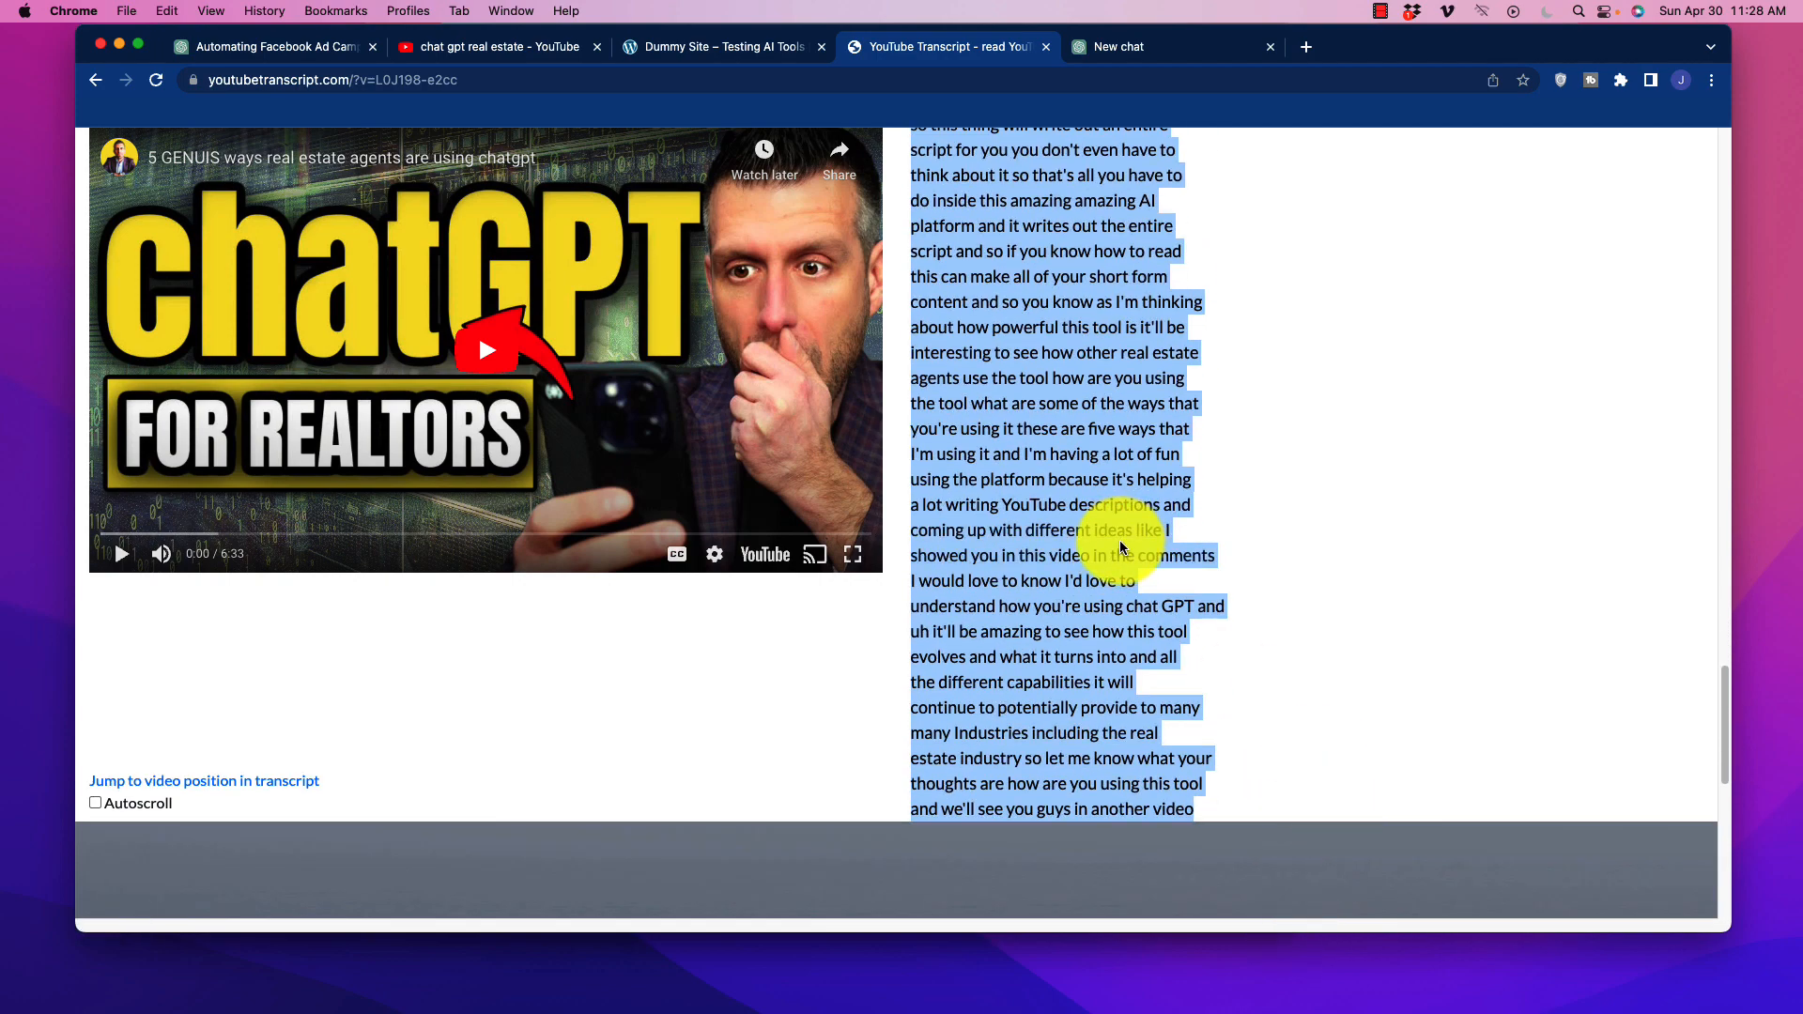
Step: Ask ChatGPT to "Write an SEO optimized blog post using this youtube video transcript:", followed by the pasted transcript
{"action": "left_click", "coordinate": [1155, 44]}
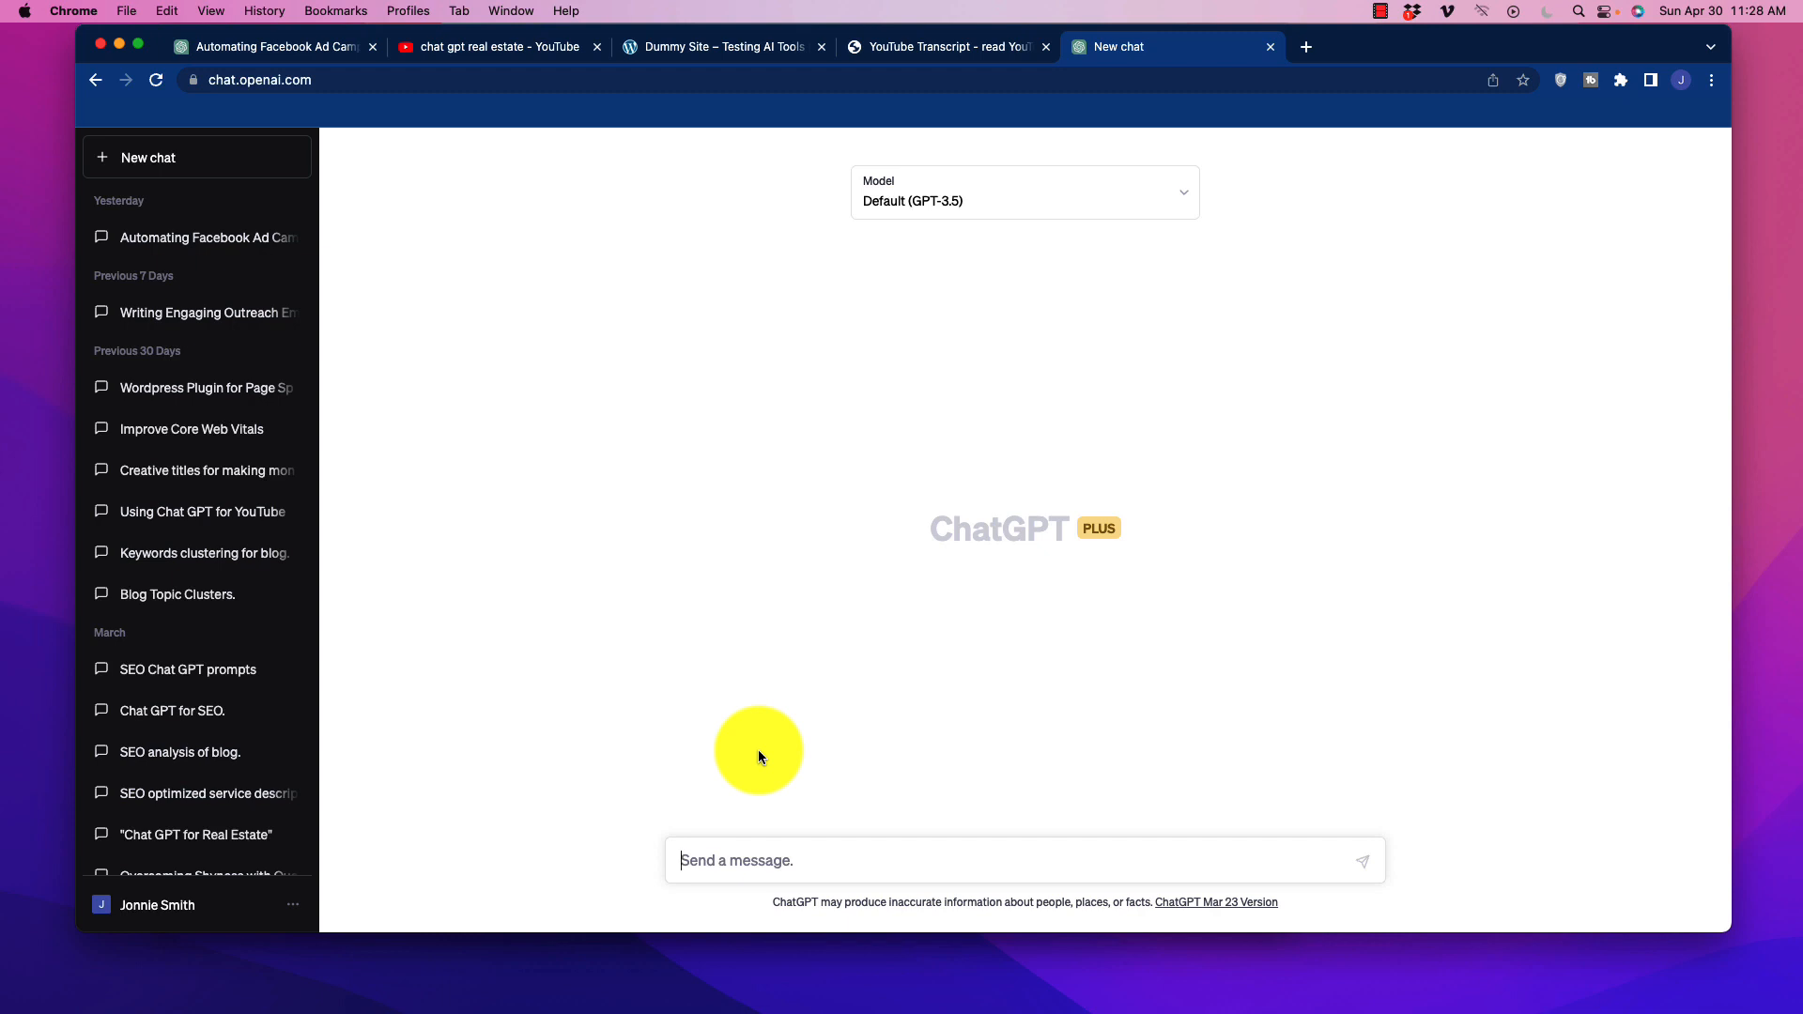
{"action": "type", "text": "df"}
{"action": "key", "text": "BackSpace"}
{"action": "key", "text": "BackSpace"}
{"action": "type", "text": "Write an SEO optimized blog post using this"}
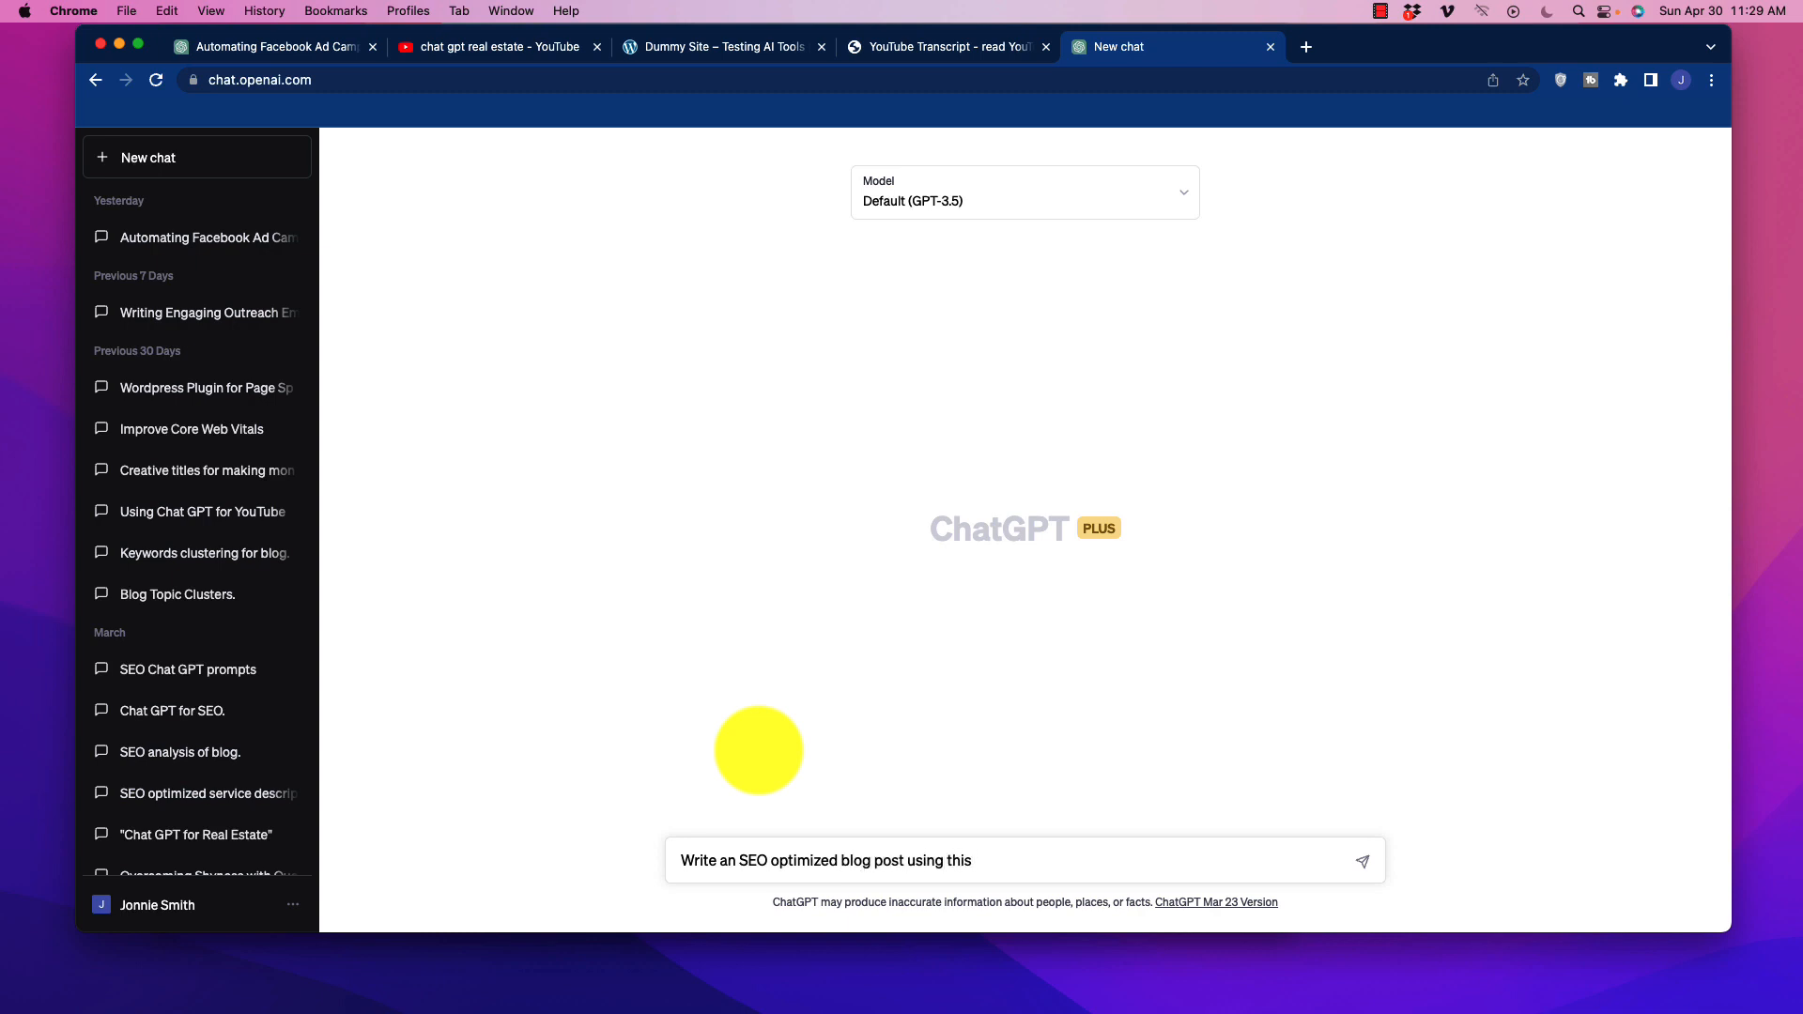
{"action": "type", "text": " youtube video transcript:"}
{"action": "key", "text": "super+v"}
{"action": "key", "text": "Return"}
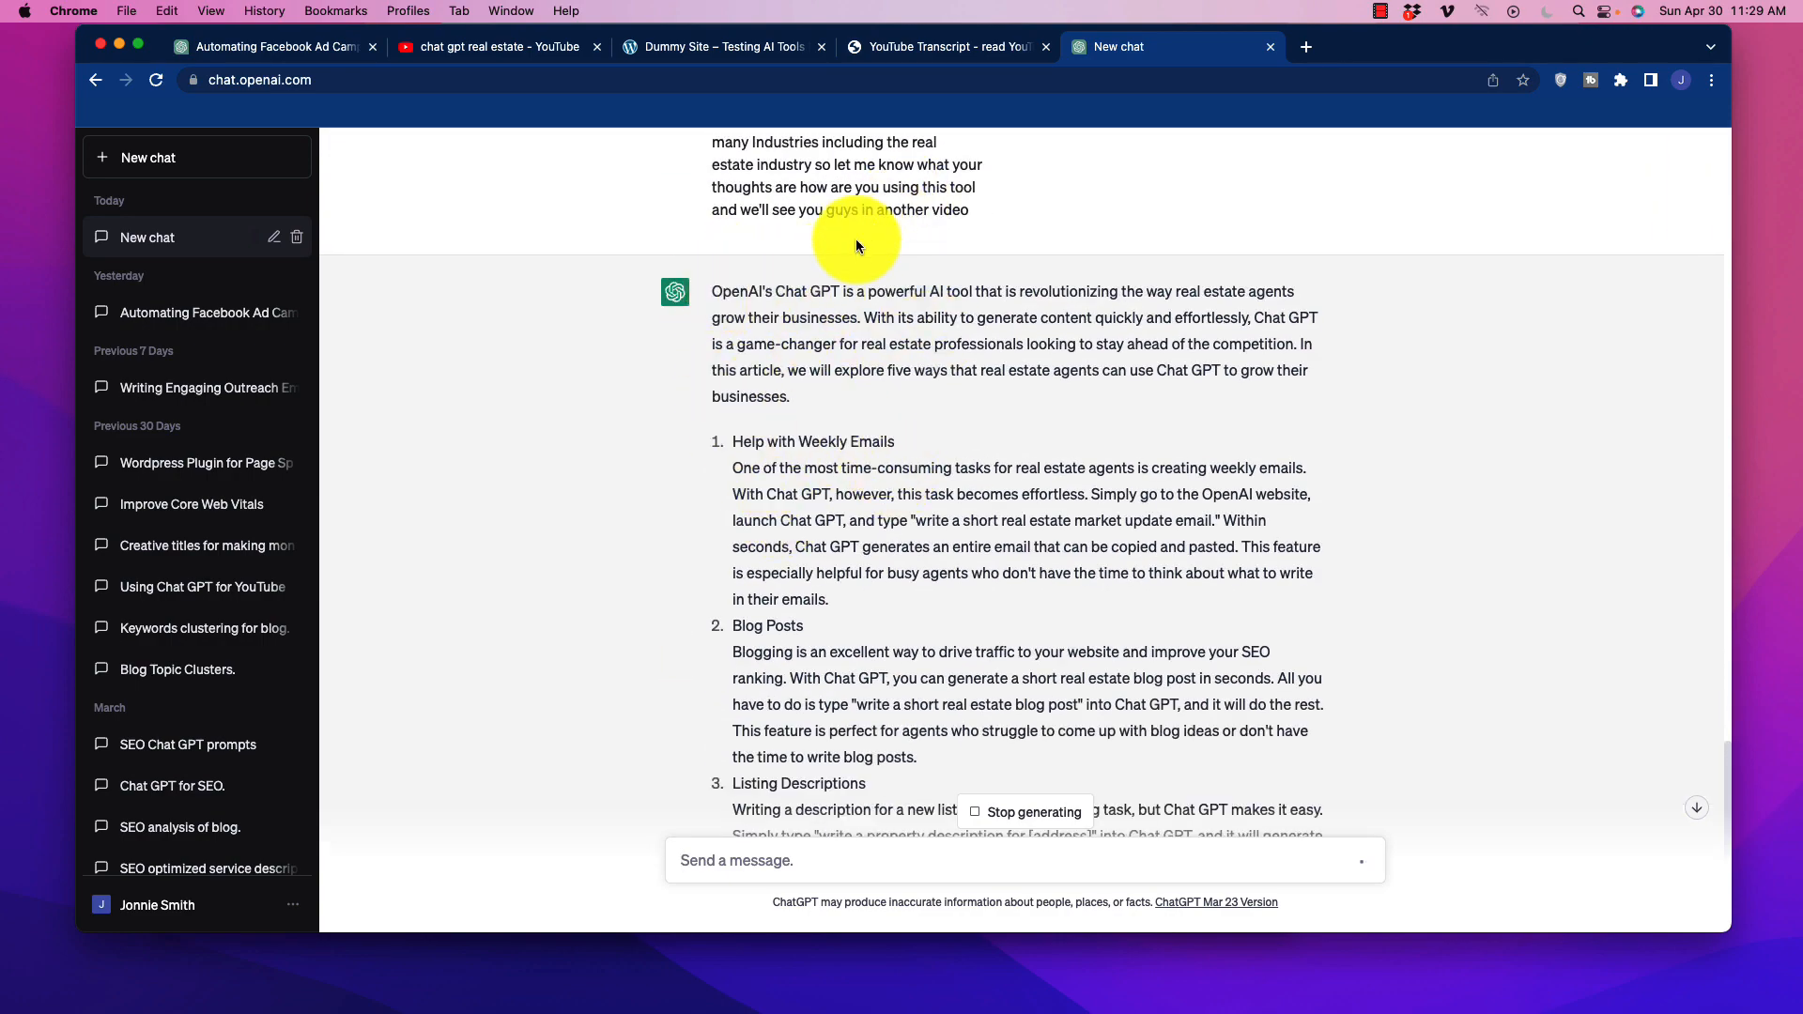
Step: Copy the whole generated blog post from introduction to conclusion and return to the dummy WordPress site
{"action": "scroll", "coordinate": [853, 230], "scroll_direction": "up", "scroll_amount": 10}
{"action": "scroll", "coordinate": [852, 223], "scroll_direction": "up", "scroll_amount": 8}
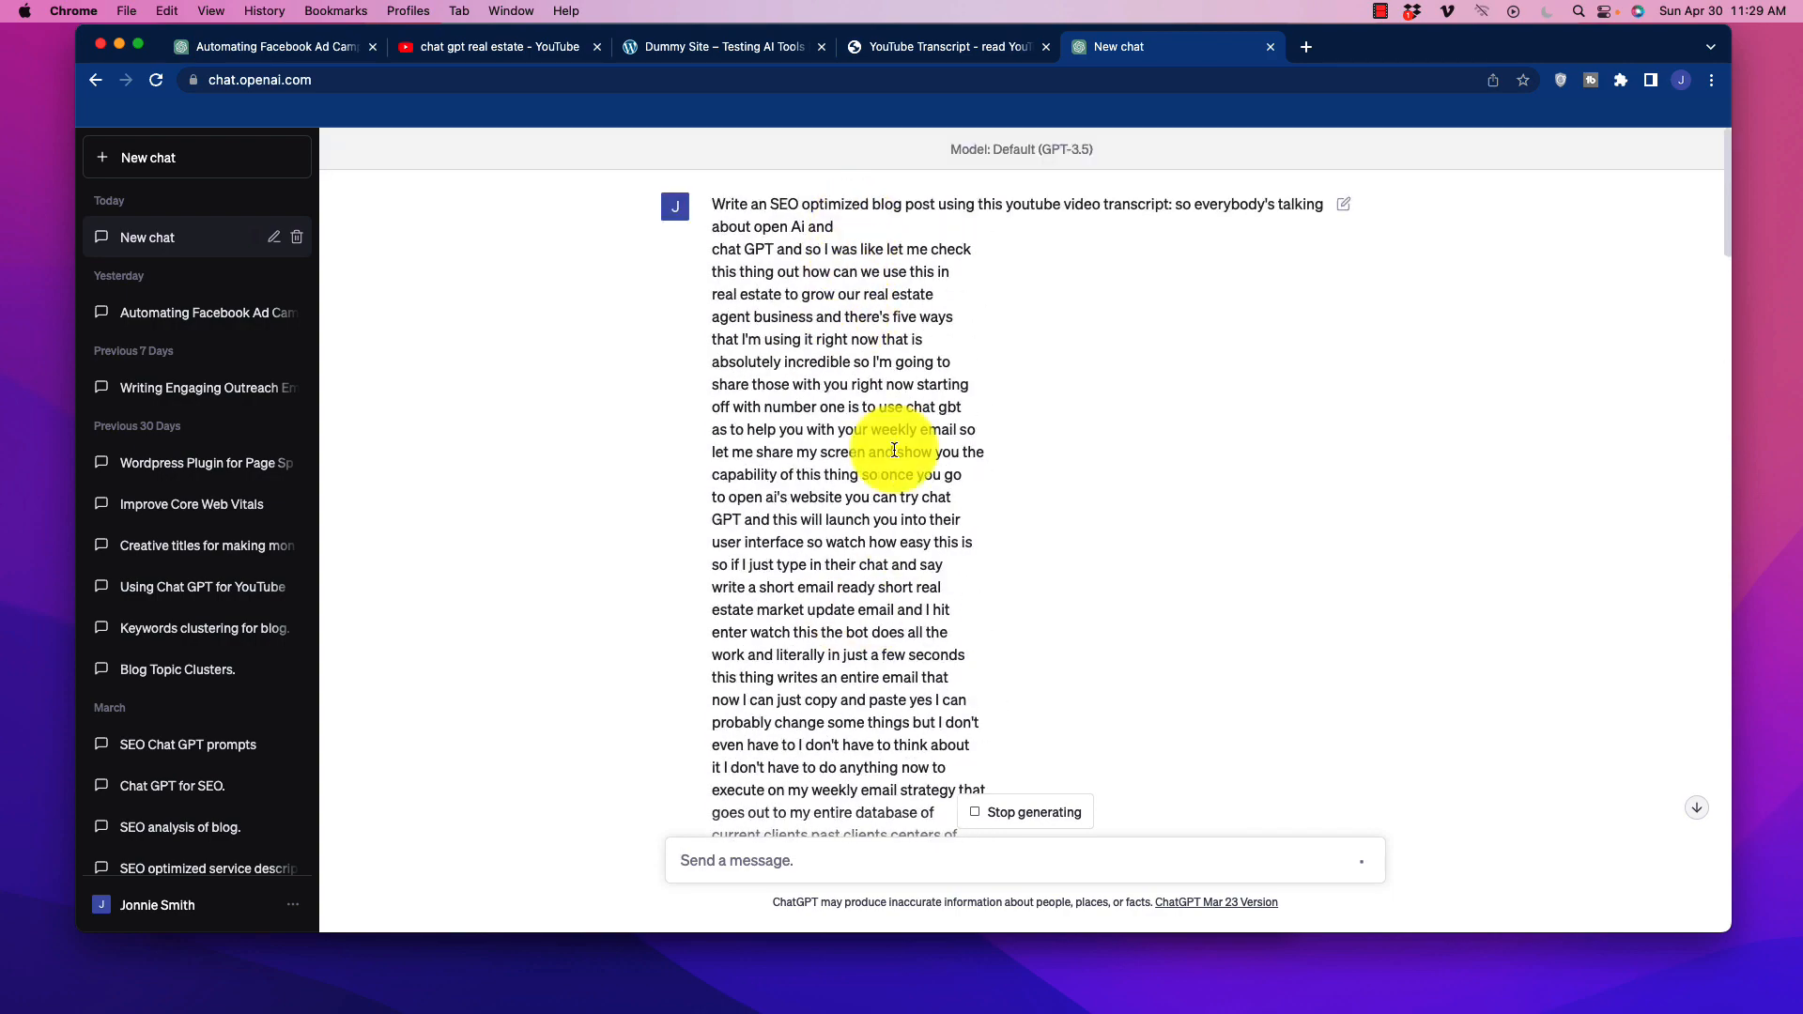
{"action": "scroll", "coordinate": [808, 507], "scroll_direction": "down", "scroll_amount": 2}
{"action": "scroll", "coordinate": [819, 537], "scroll_direction": "down", "scroll_amount": 20}
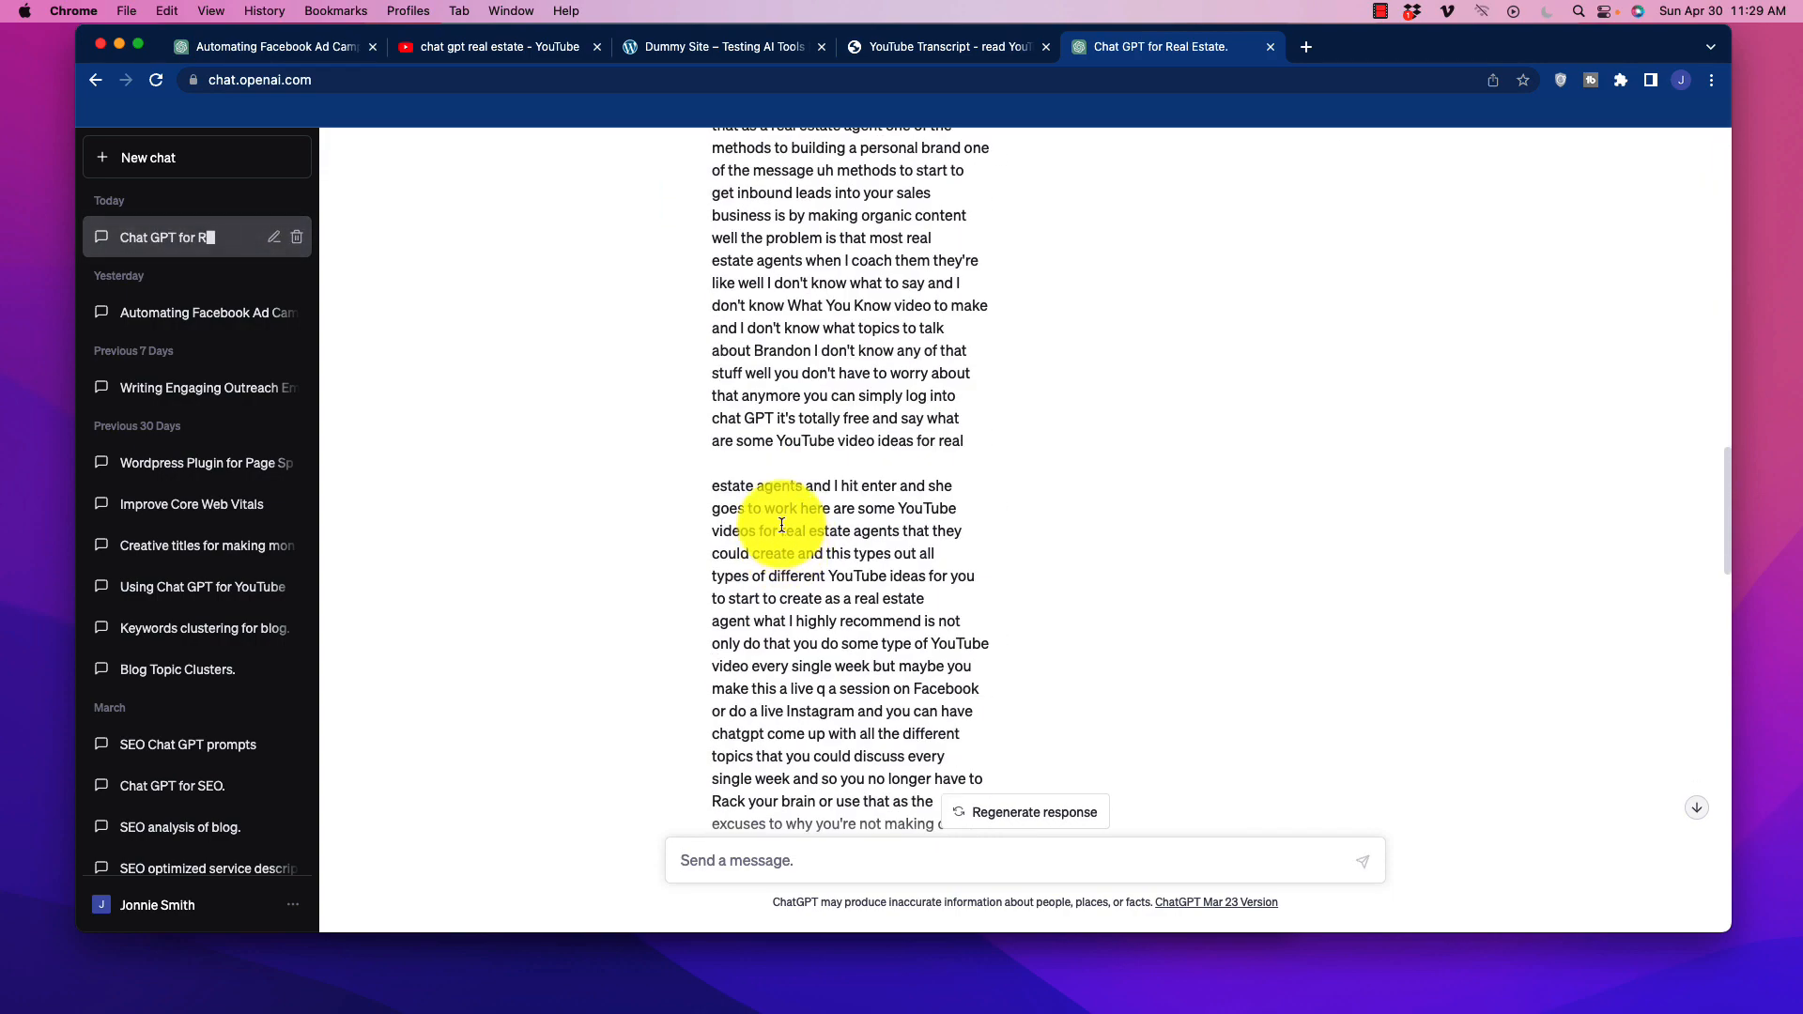
{"action": "scroll", "coordinate": [793, 534], "scroll_direction": "down", "scroll_amount": 7}
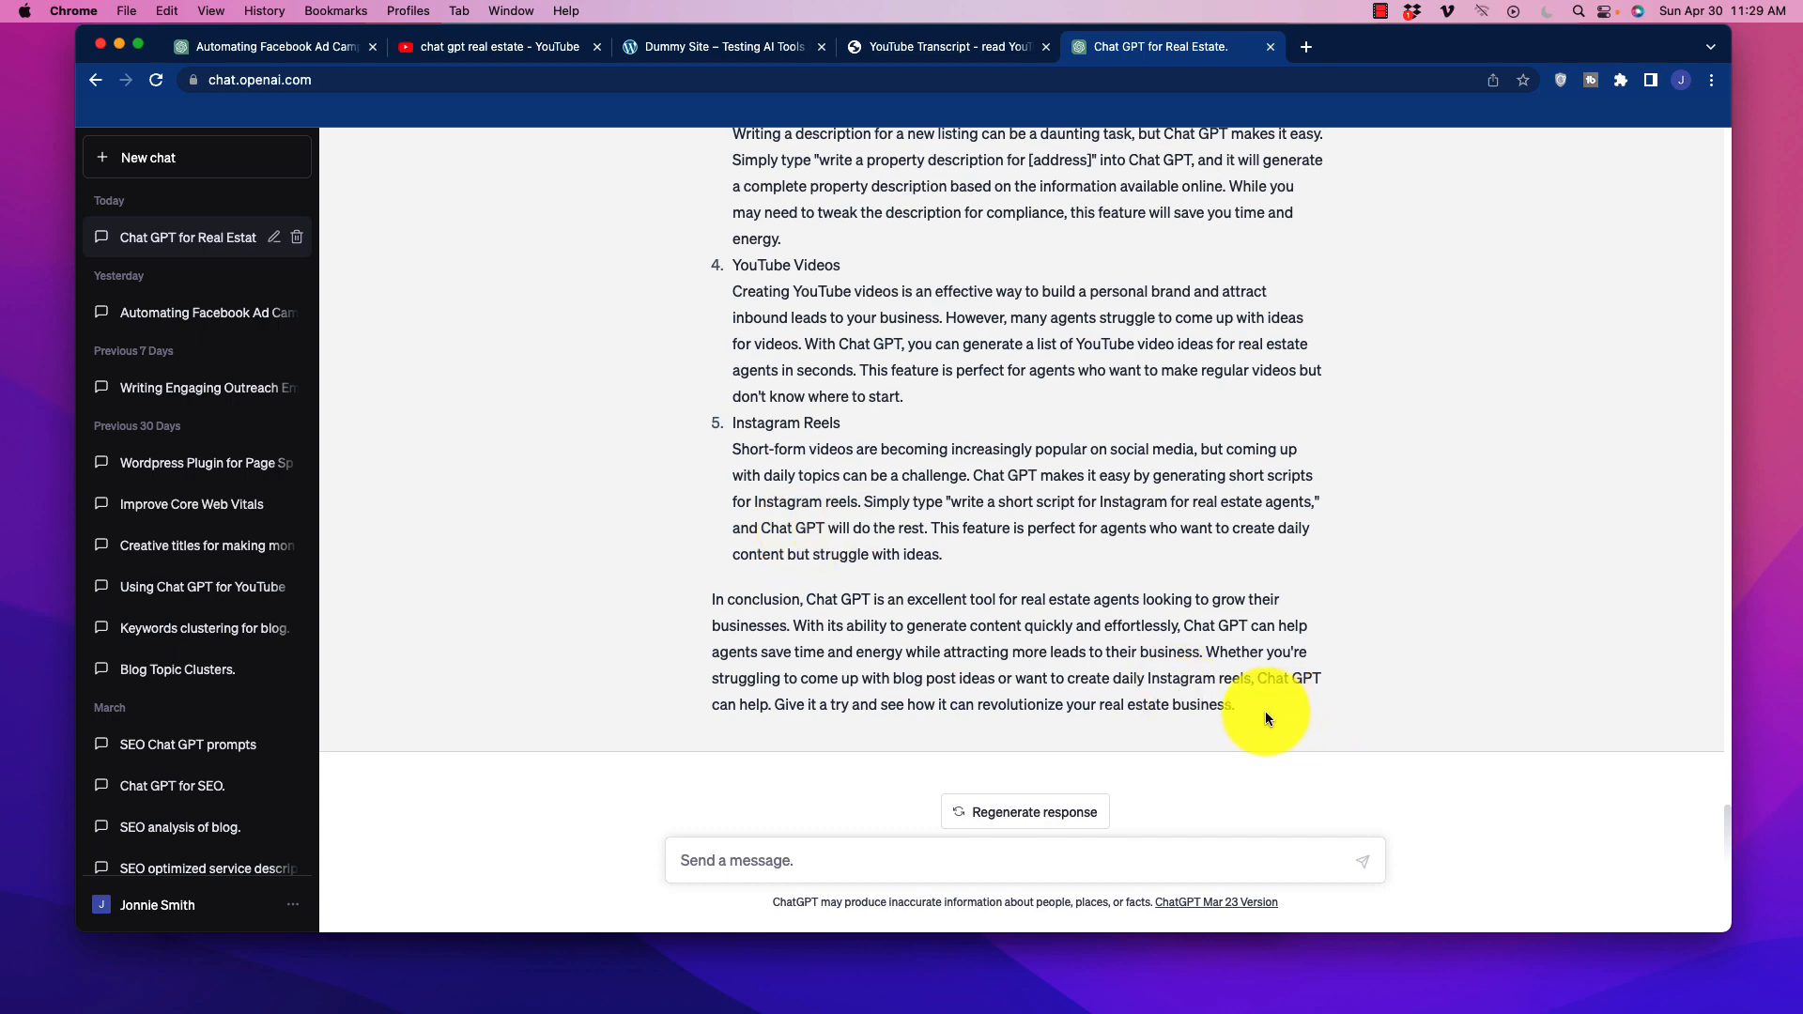
{"action": "left_click_drag", "start_coordinate": [1265, 712], "coordinate": [684, 266]}
{"action": "left_click", "coordinate": [689, 51]}
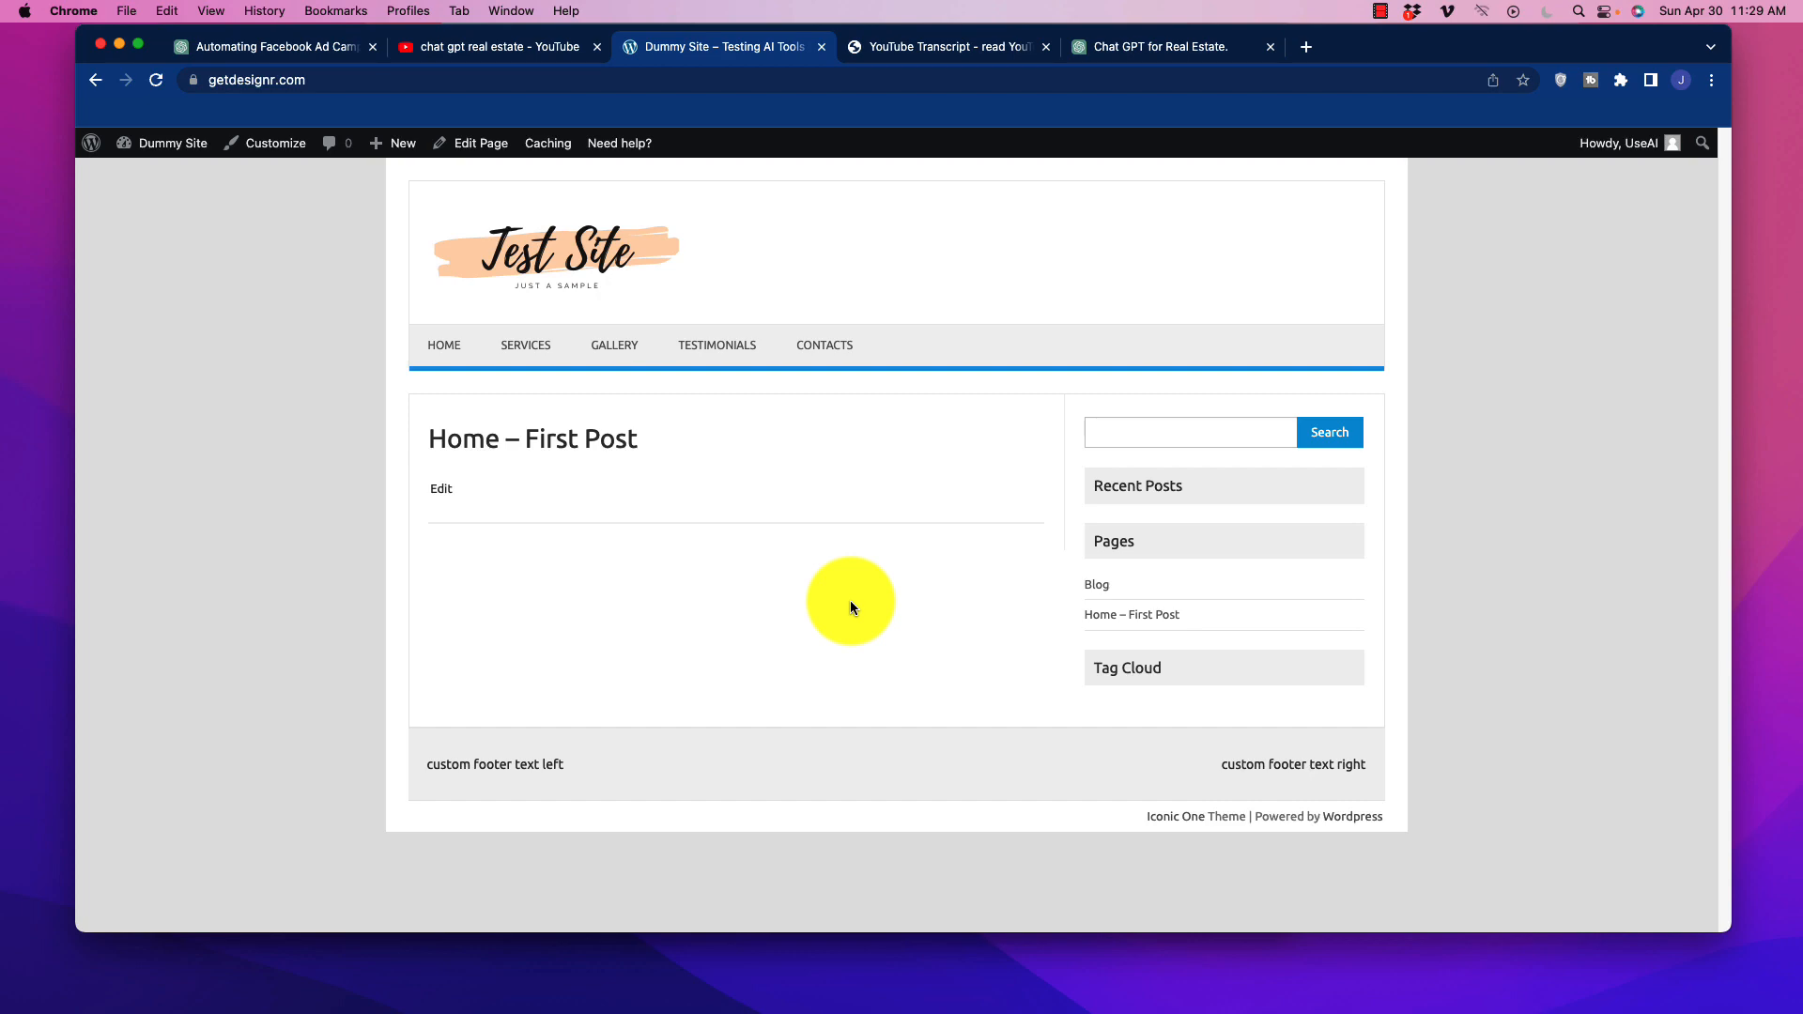
Step: Look back over the video transcript and the transcript request form on the YouTube Transcript page
{"action": "left_click", "coordinate": [941, 45]}
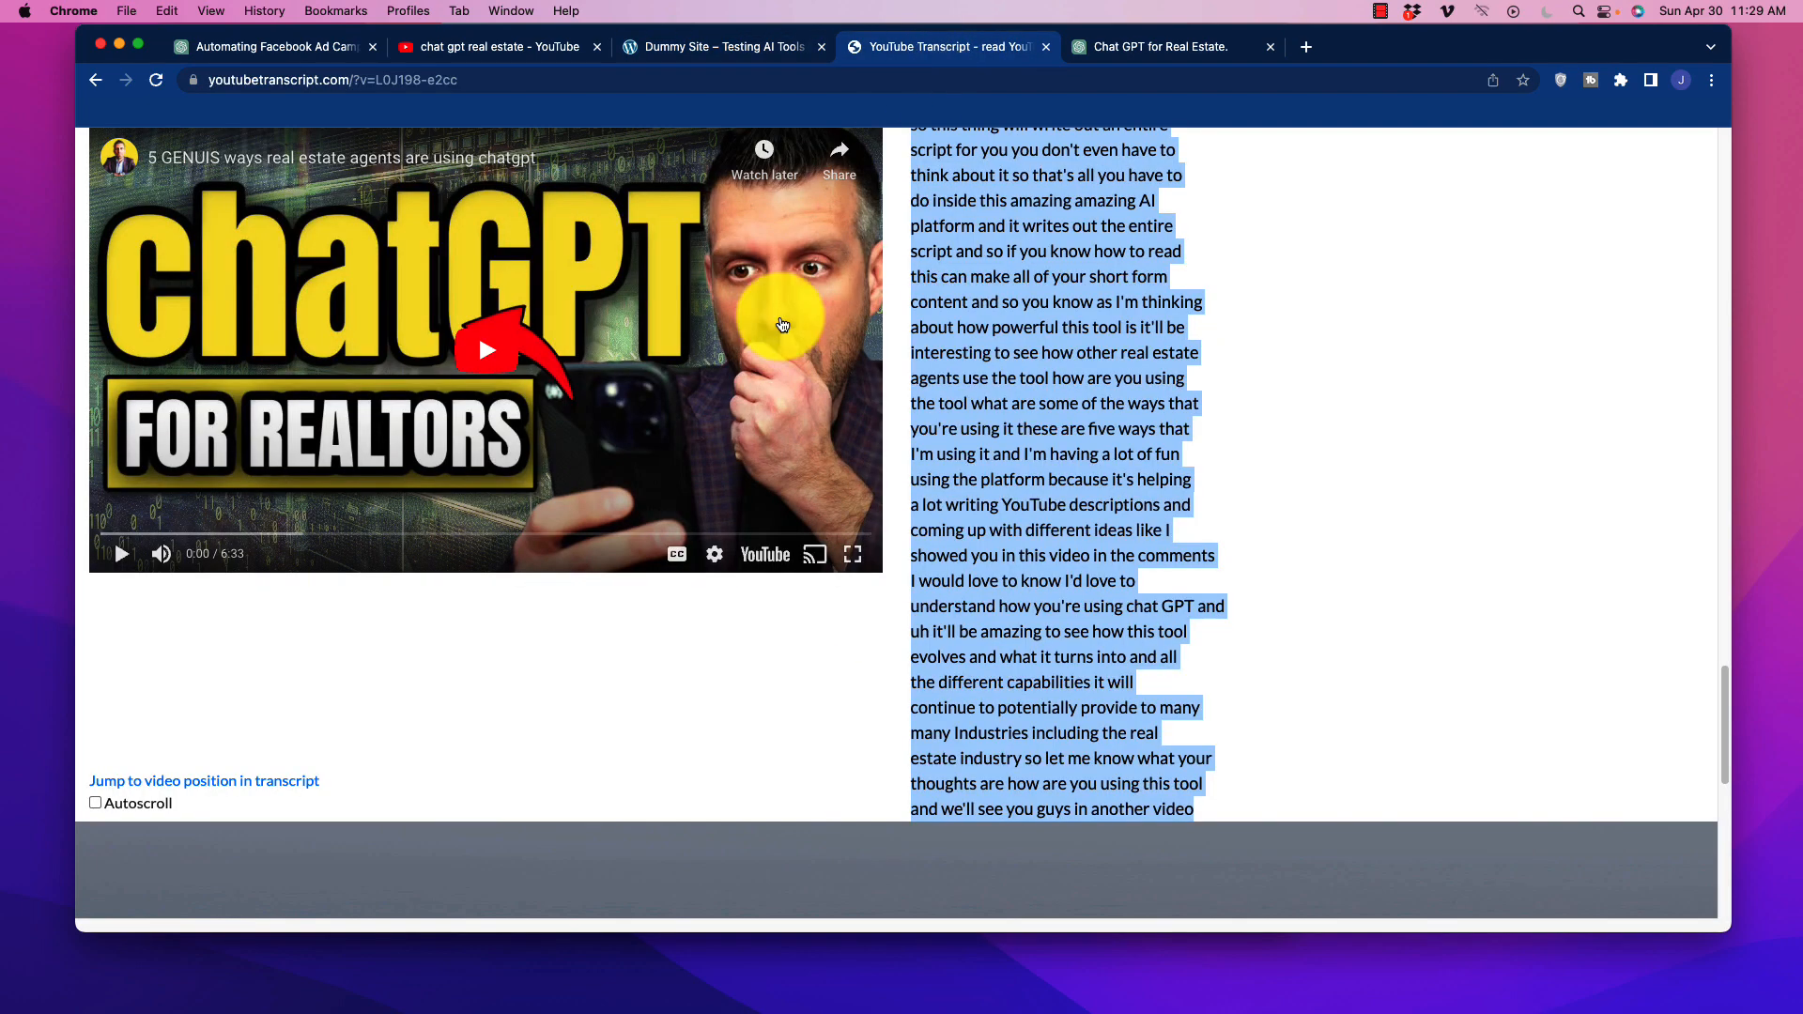
{"action": "scroll", "coordinate": [1032, 597], "scroll_direction": "up", "scroll_amount": 15}
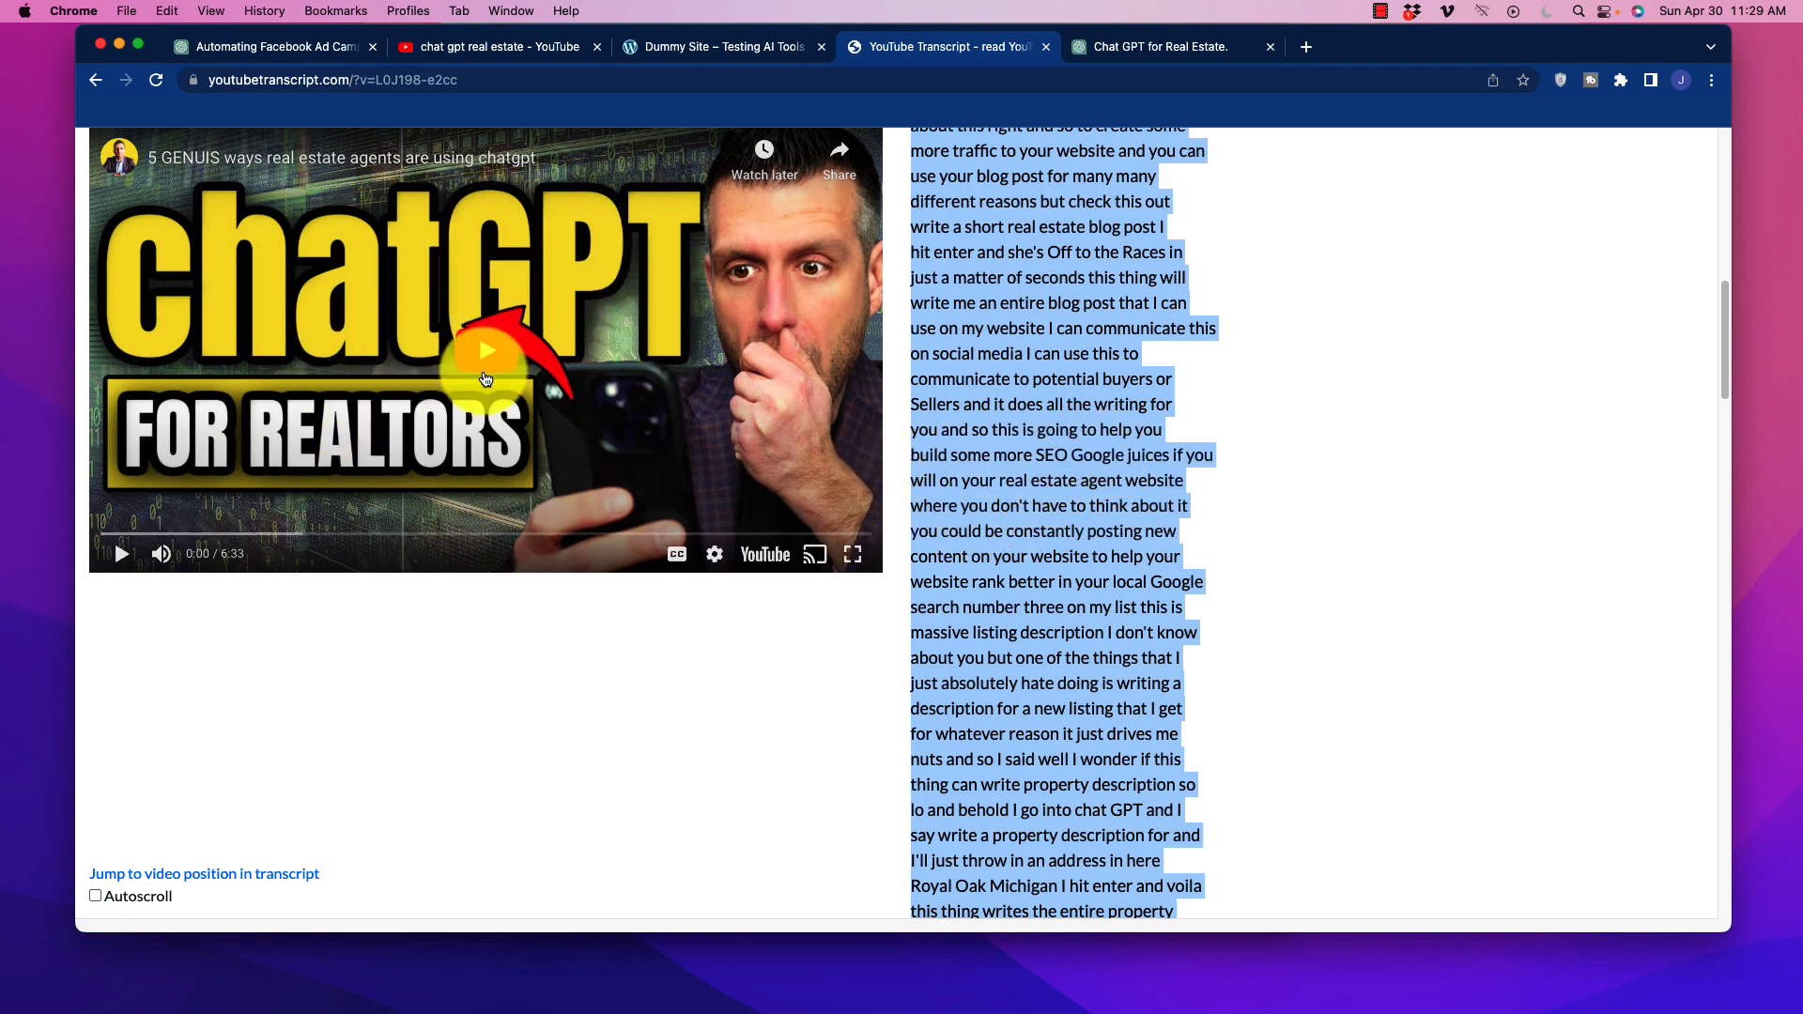
{"action": "scroll", "coordinate": [1078, 469], "scroll_direction": "down", "scroll_amount": 15}
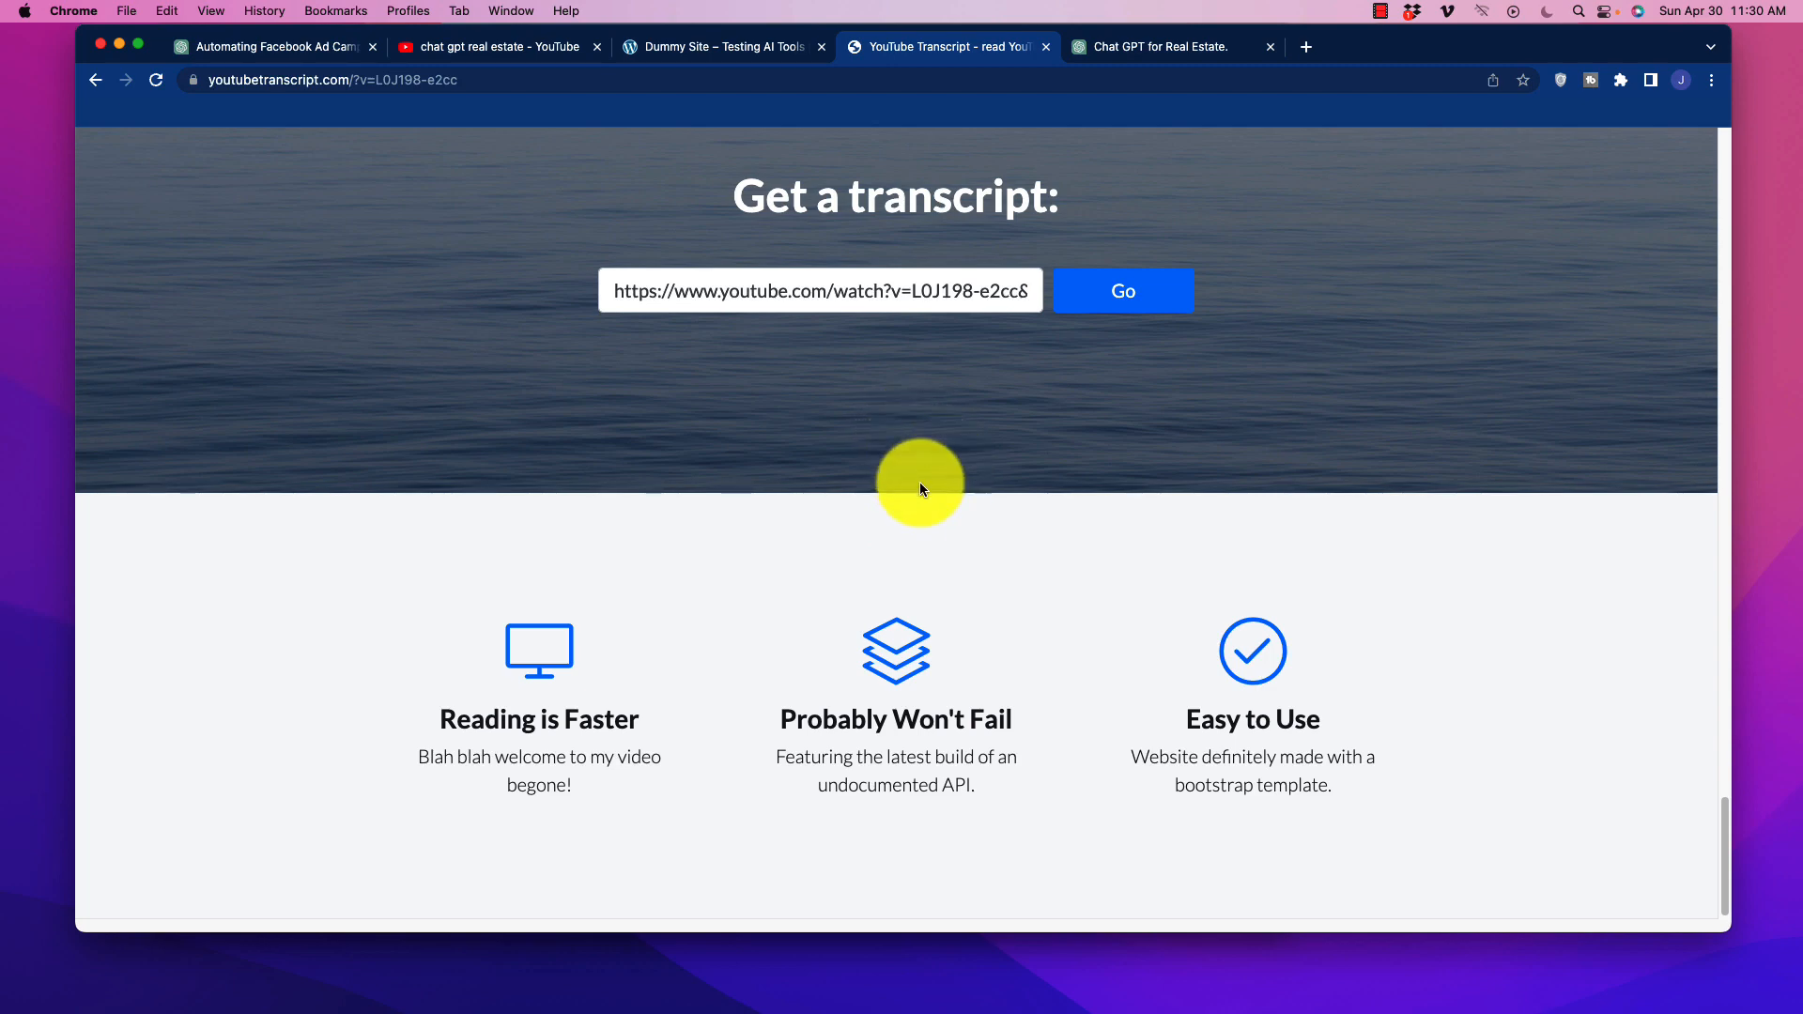
Step: Open the dummy site's WordPress dashboard and locate the YT Evo plugin among the installed plugins
{"action": "left_click", "coordinate": [723, 49]}
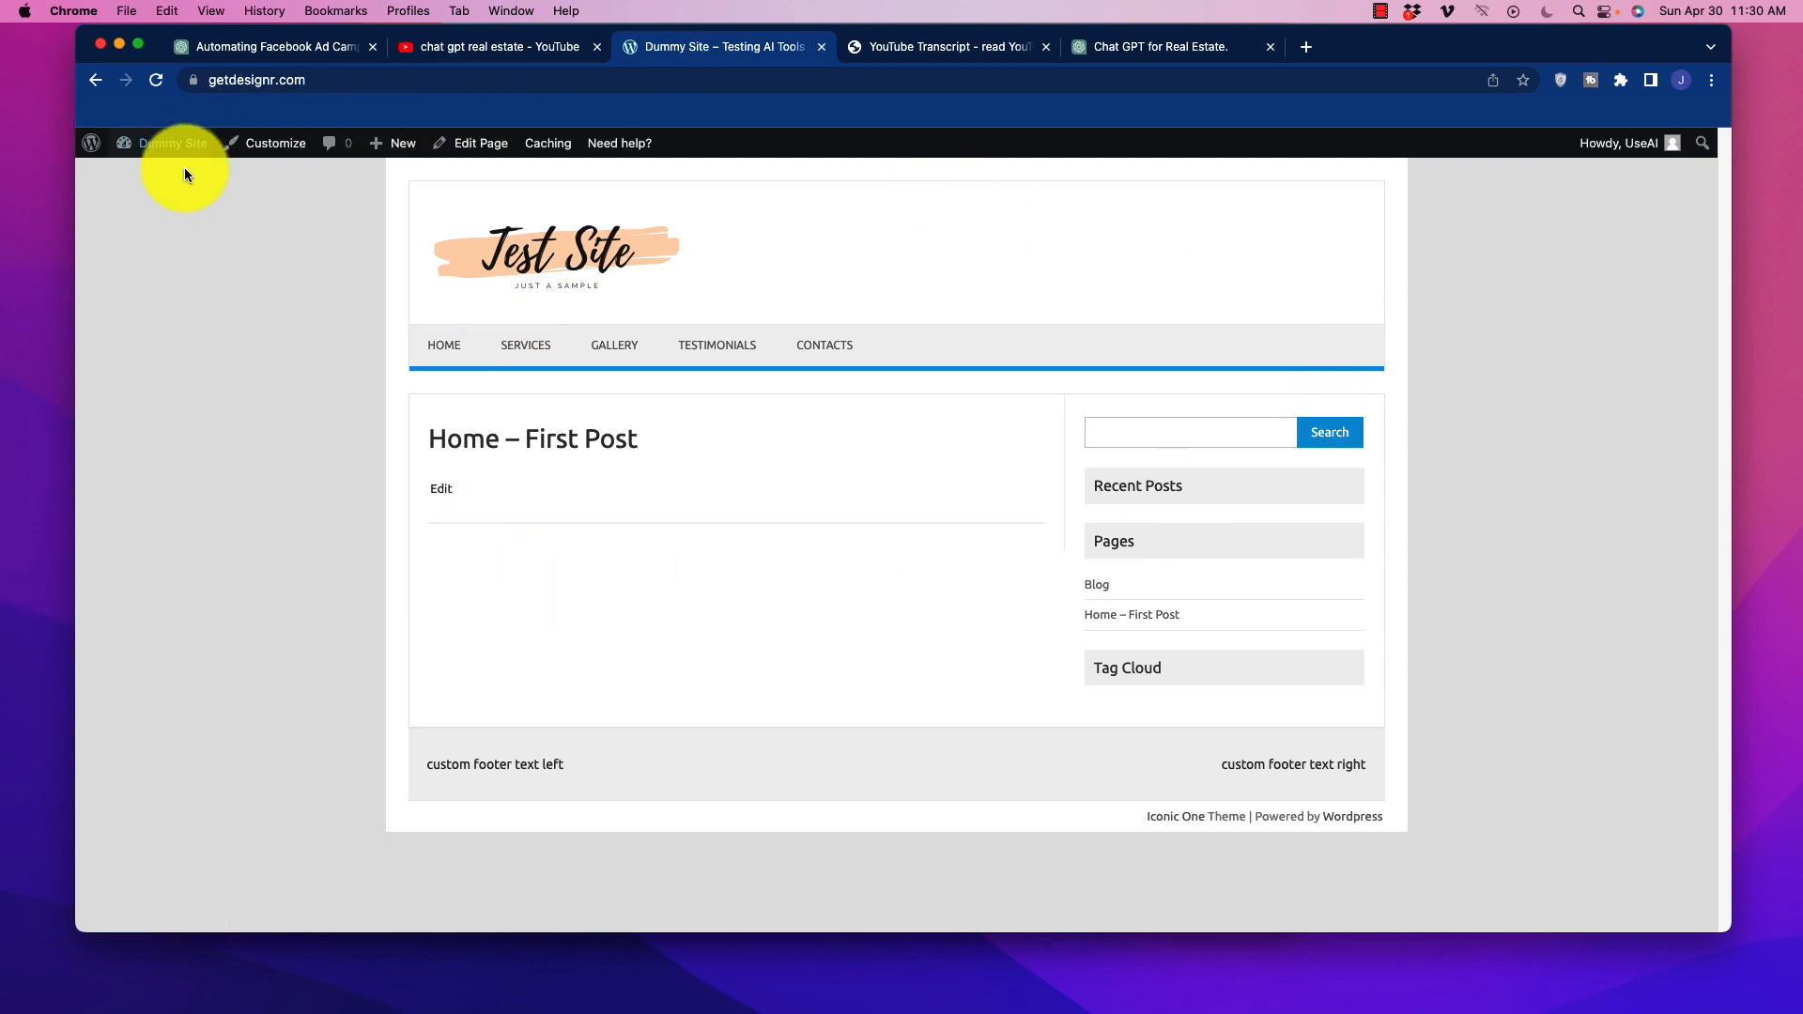
{"action": "left_click", "coordinate": [431, 301]}
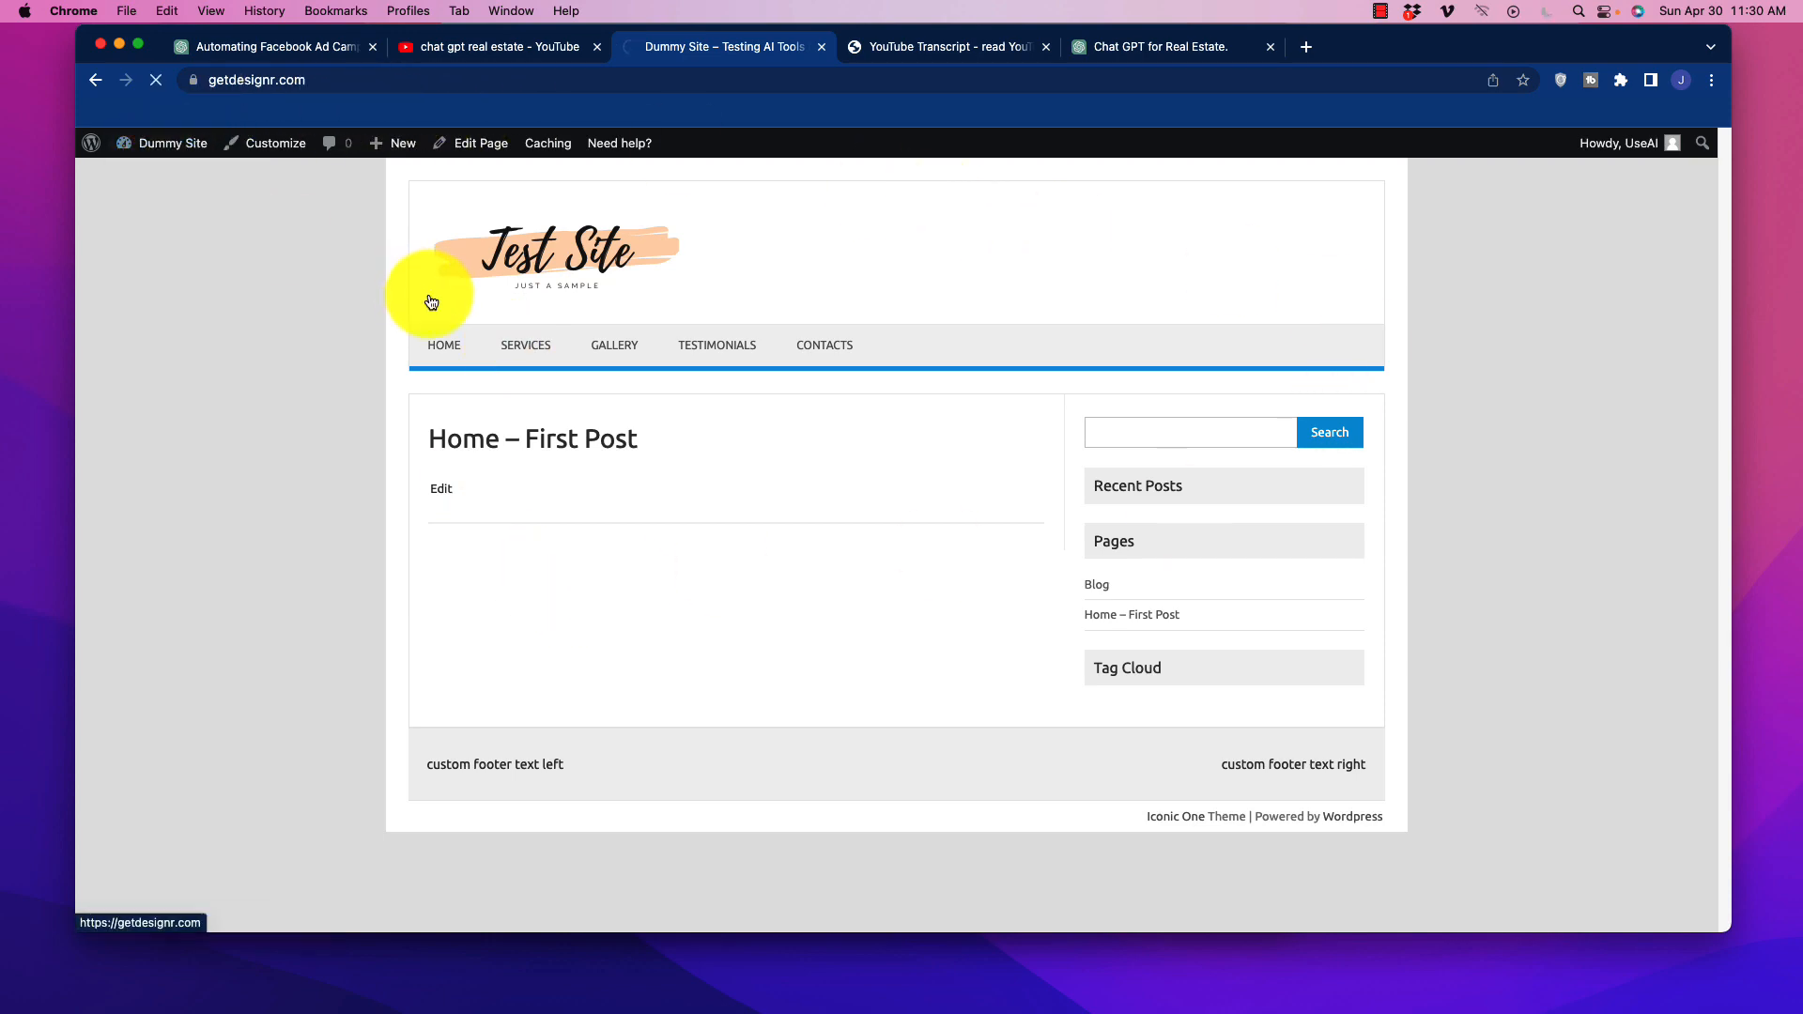
{"action": "mouse_move", "coordinate": [217, 603]}
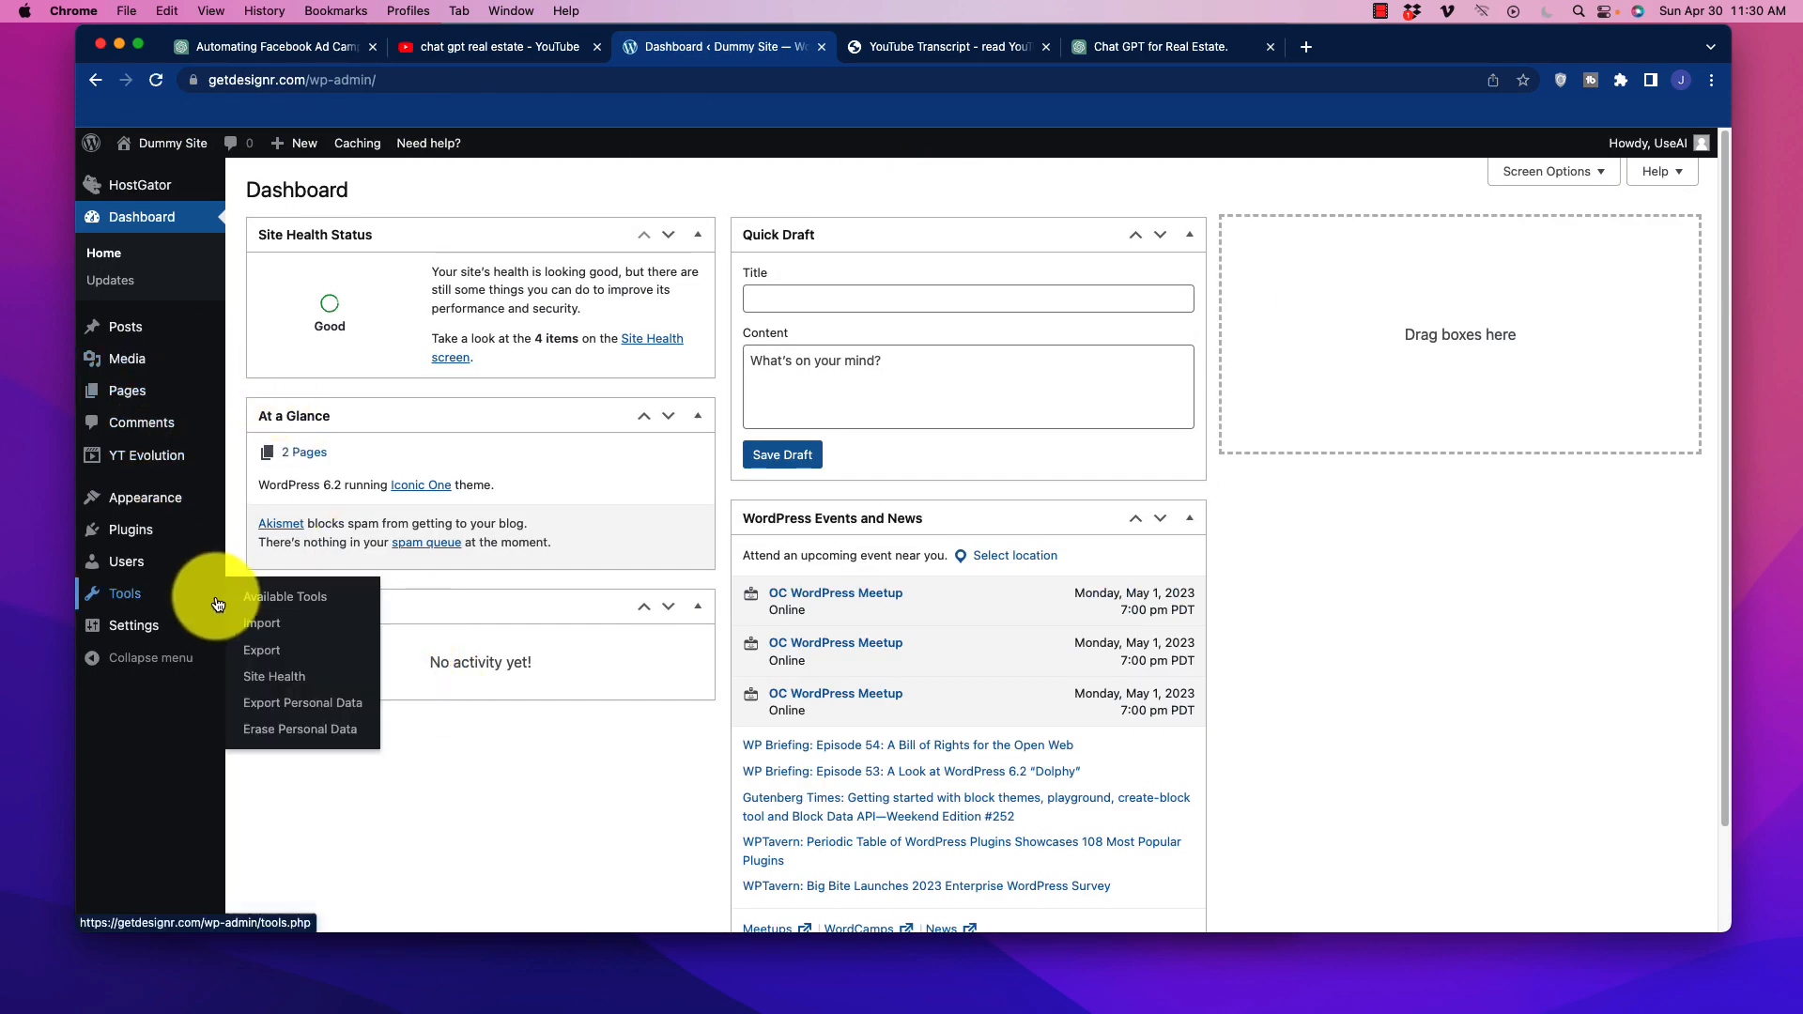
{"action": "left_click", "coordinate": [131, 529]}
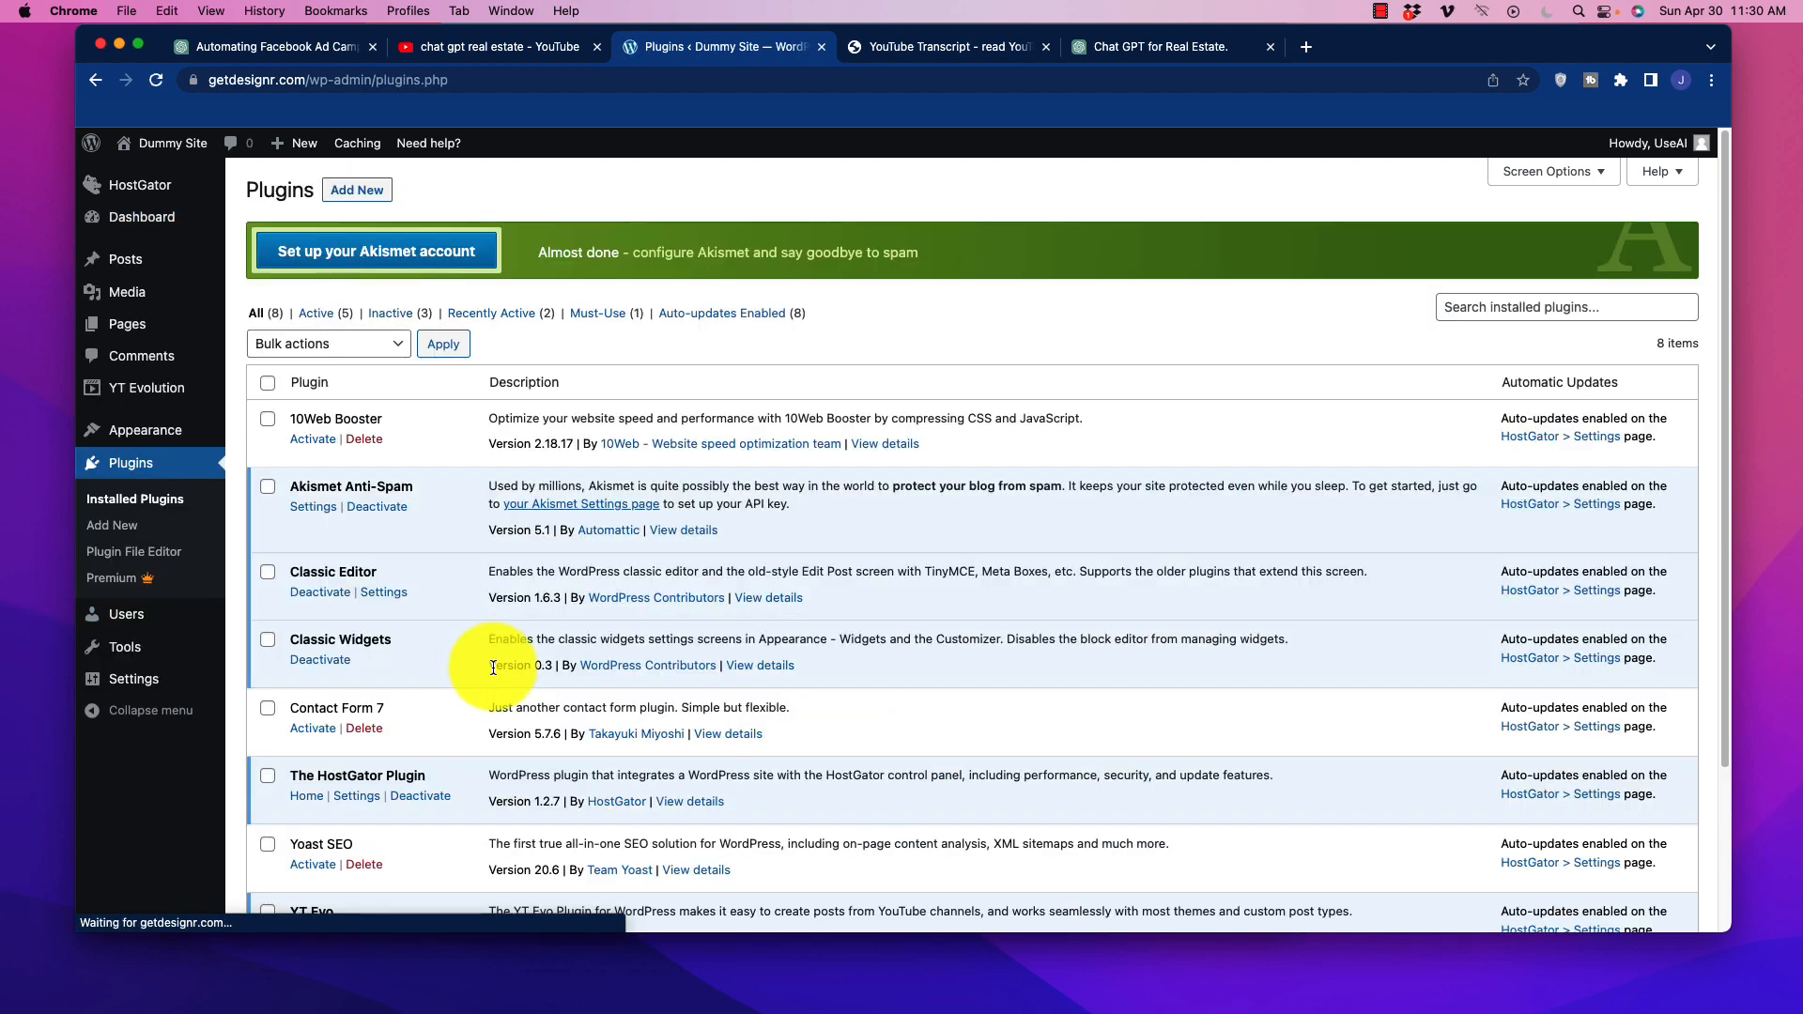
{"action": "scroll", "coordinate": [394, 601], "scroll_direction": "down", "scroll_amount": 3}
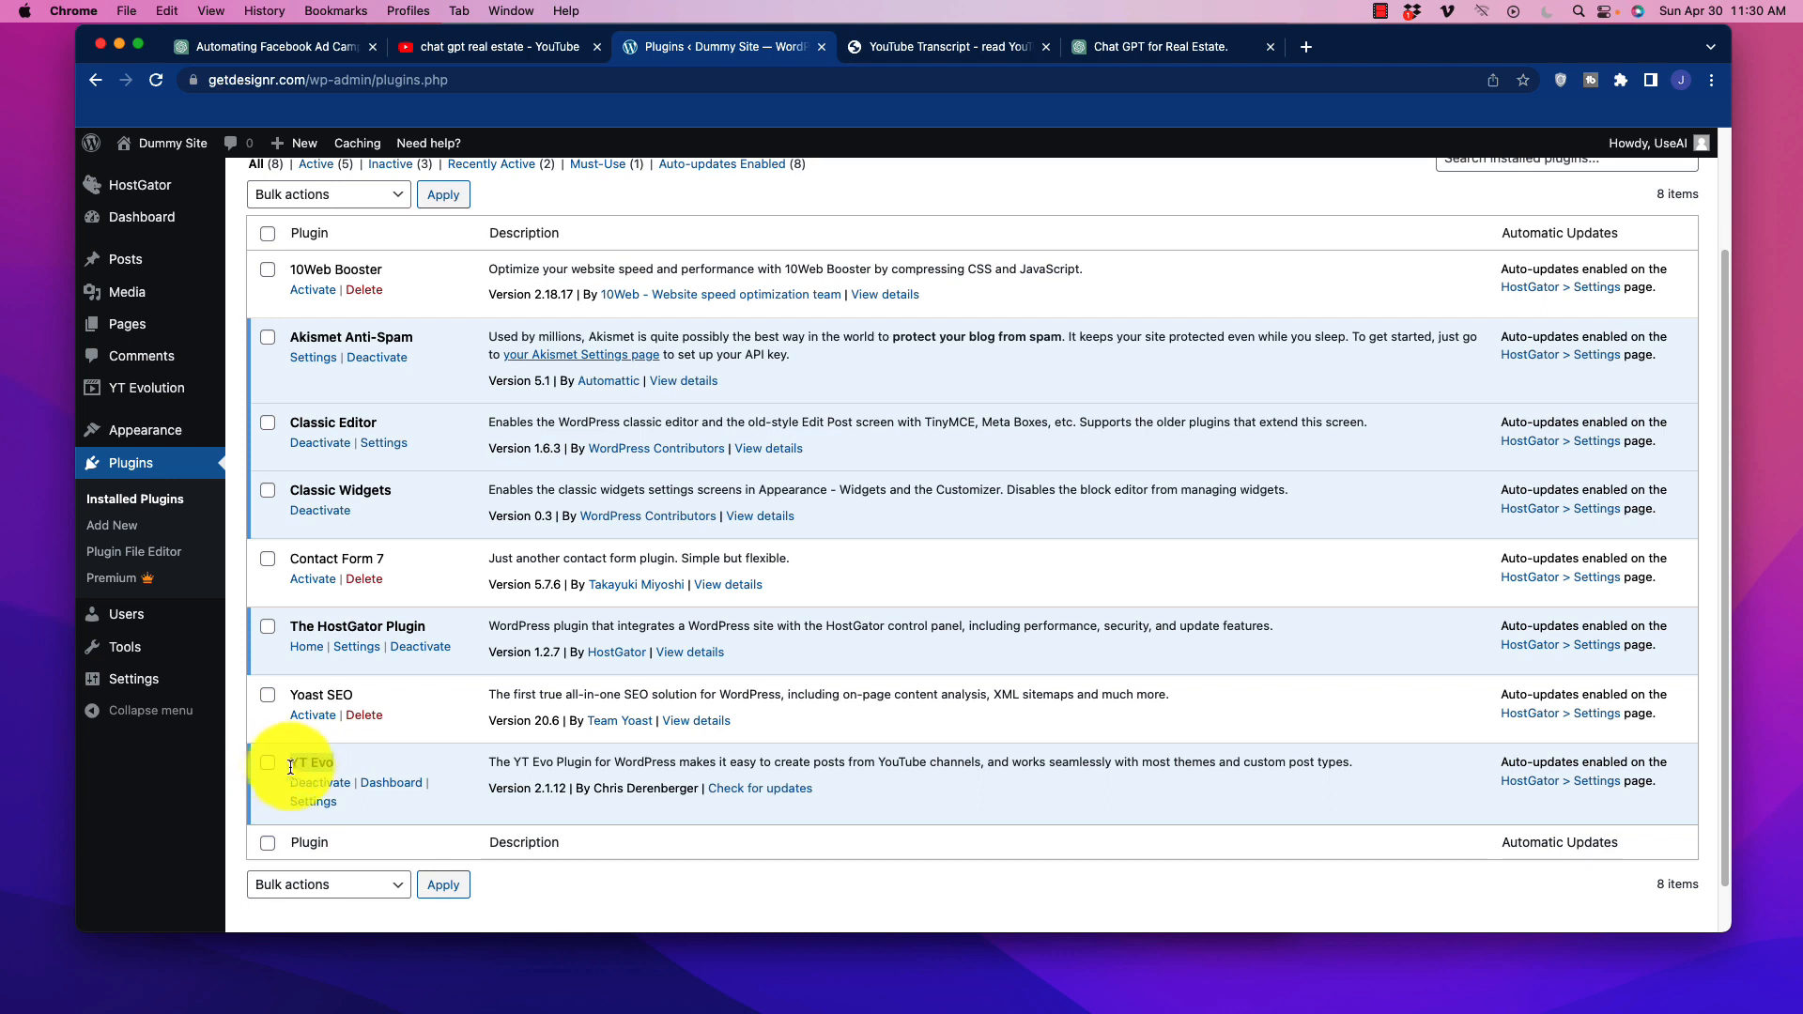
{"action": "left_click_drag", "start_coordinate": [291, 767], "coordinate": [335, 763]}
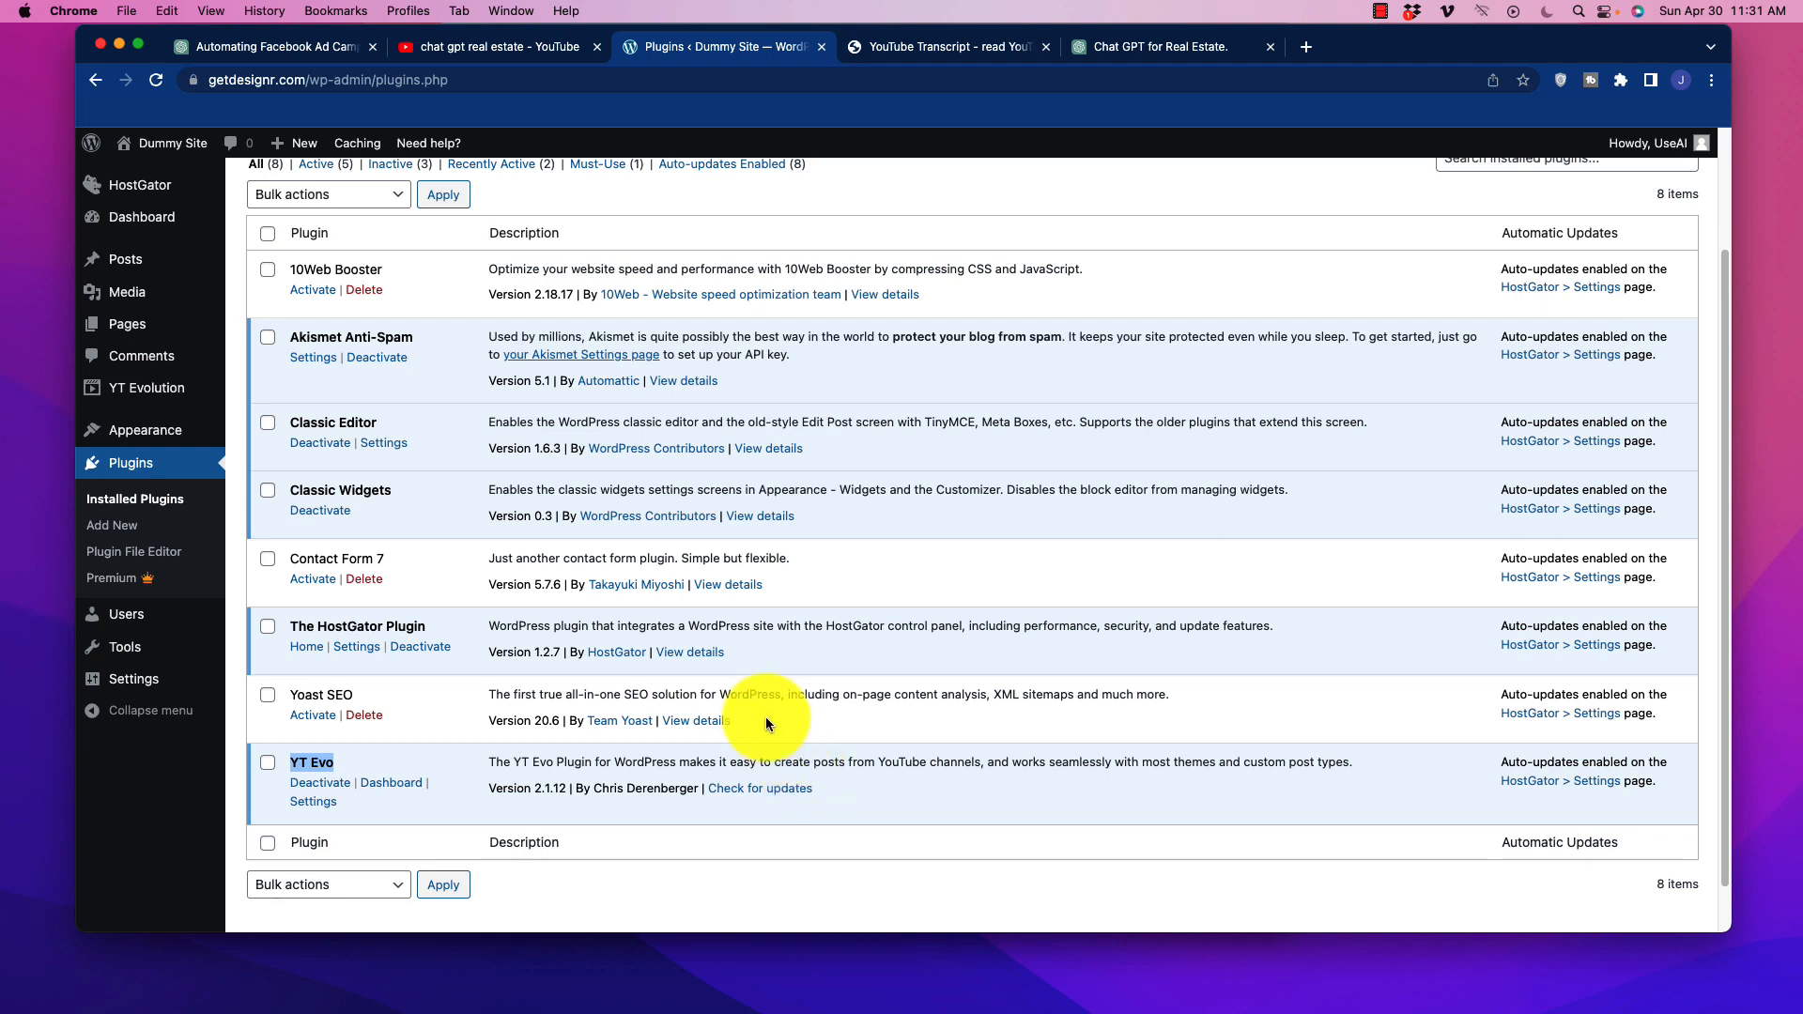
Step: Open the YT Evolution dashboard, then copy the link address of "5 GENUIS ways real estate agents are using chatgpt" from the YouTube results
{"action": "left_click", "coordinate": [136, 394]}
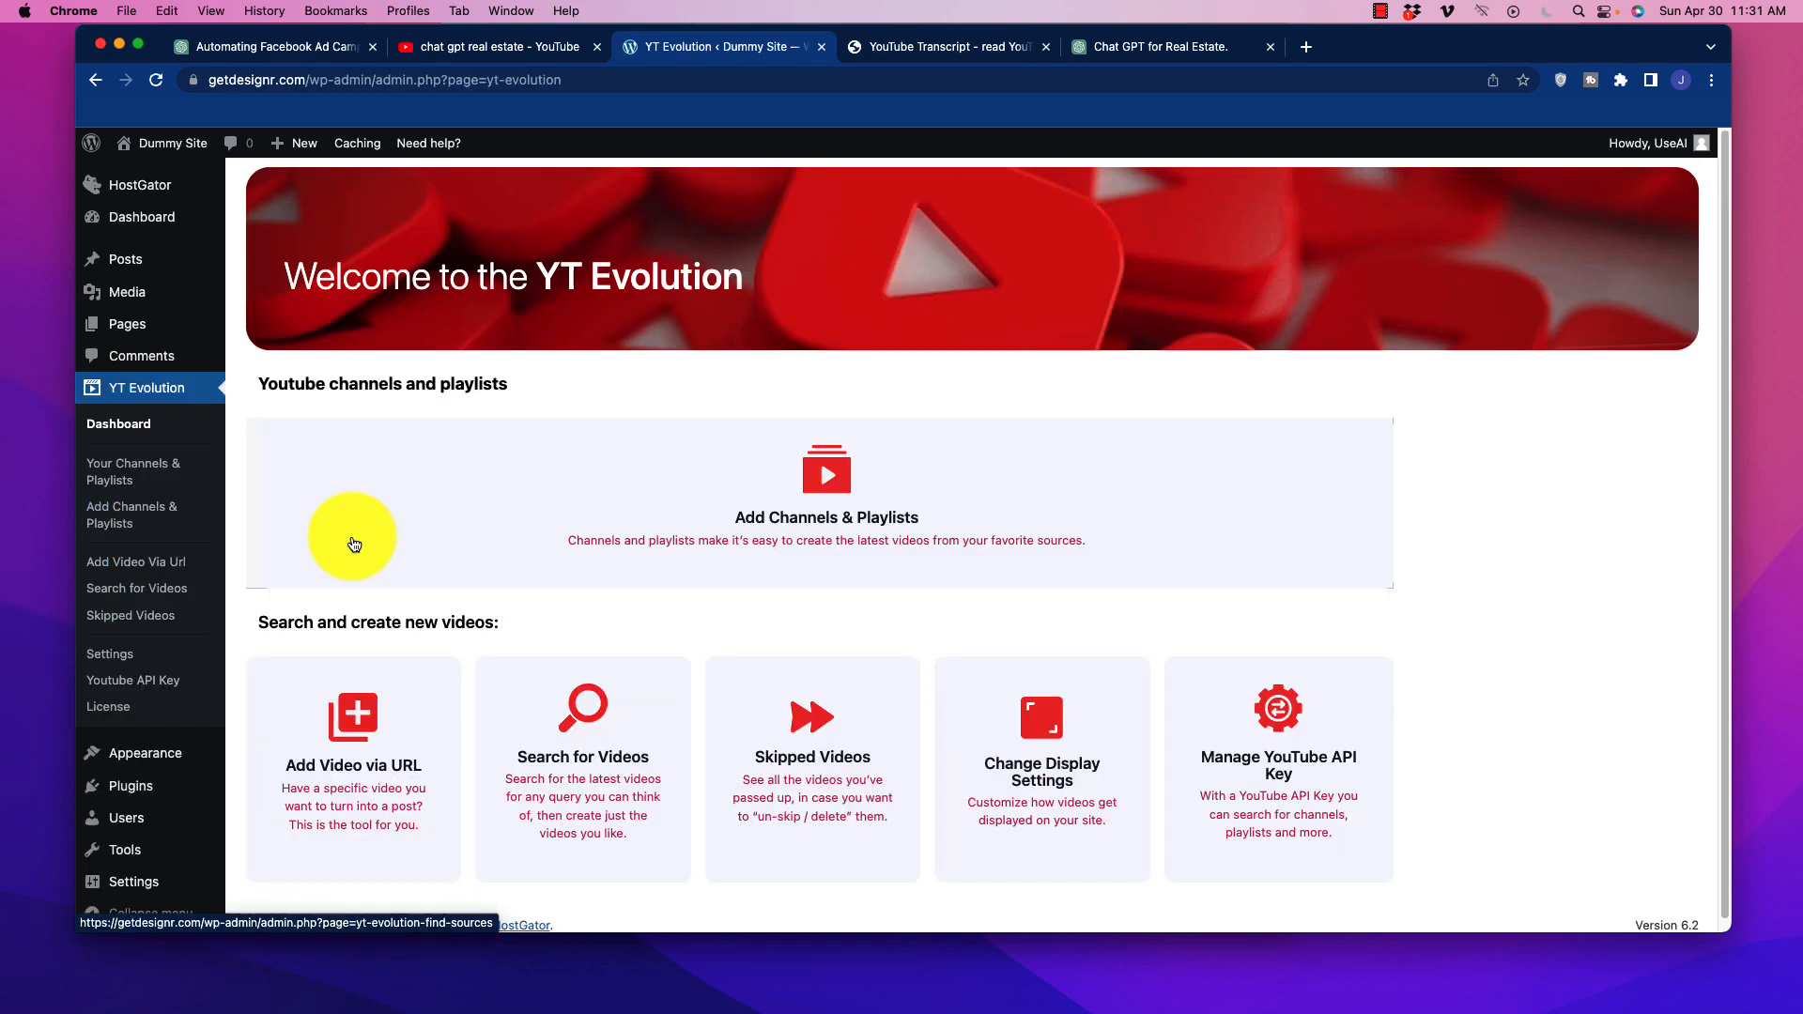
{"action": "scroll", "coordinate": [611, 610], "scroll_direction": "down", "scroll_amount": 1}
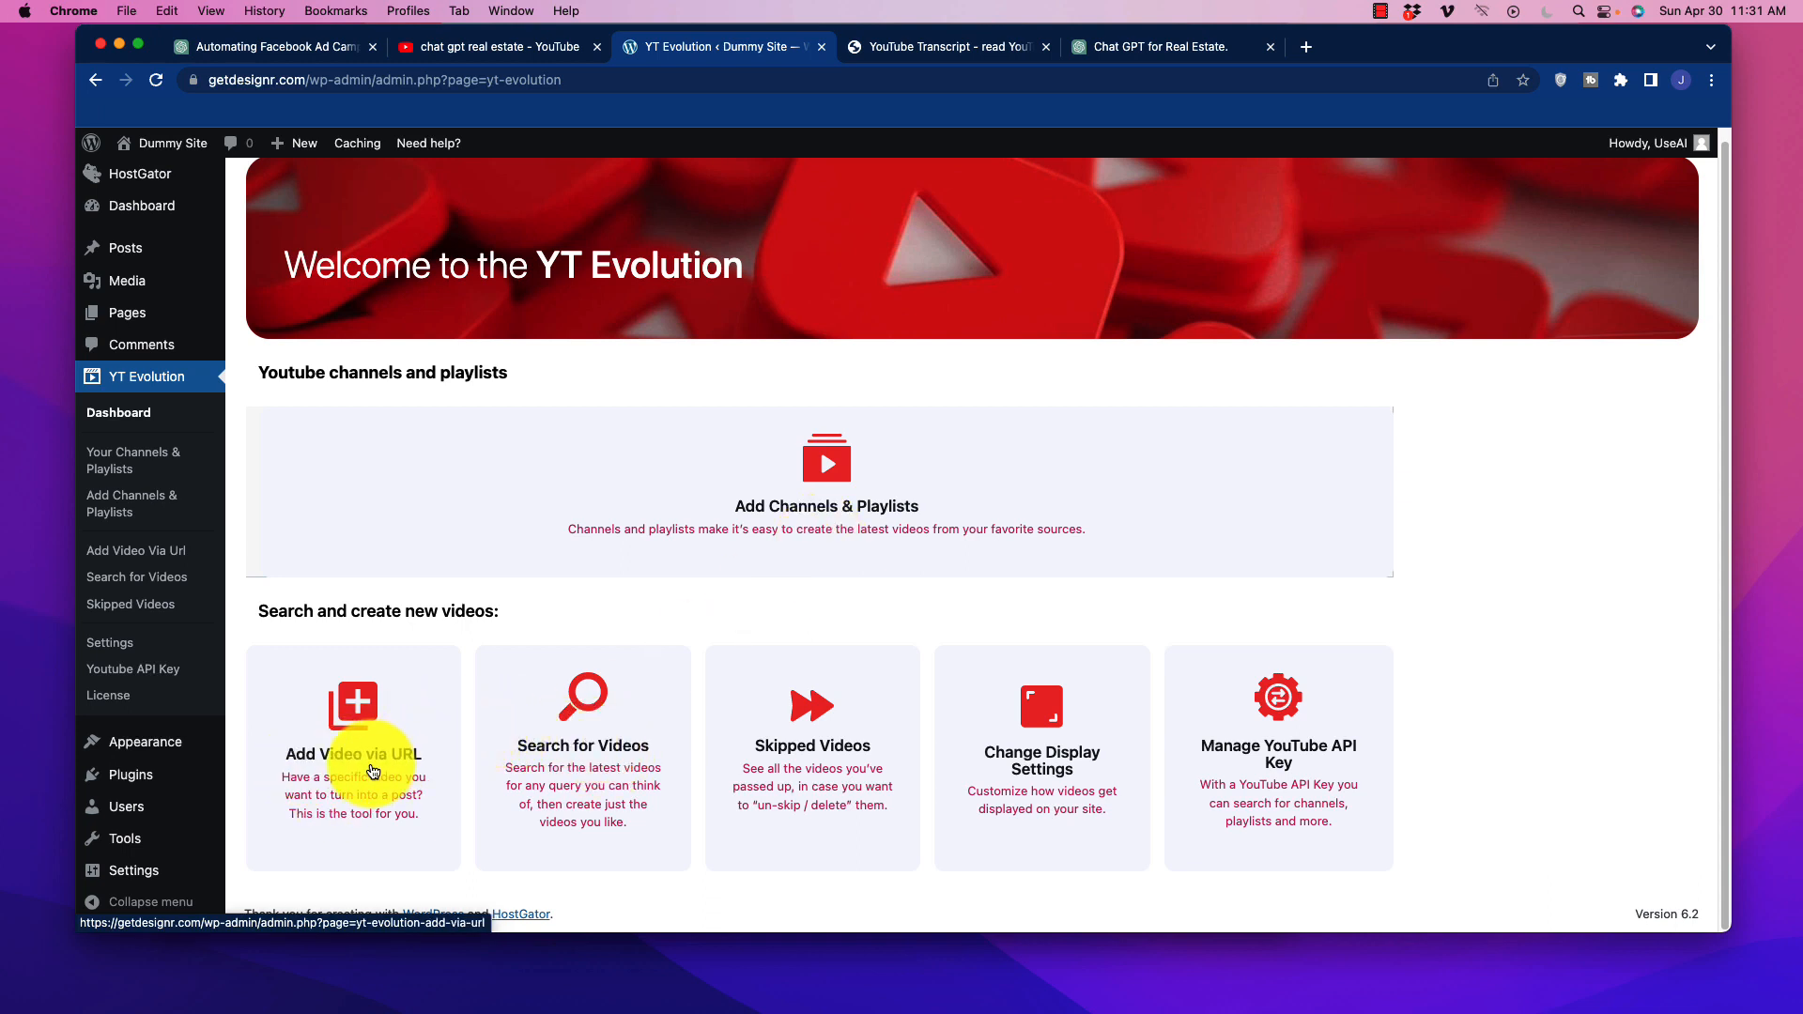
{"action": "left_click", "coordinate": [507, 48]}
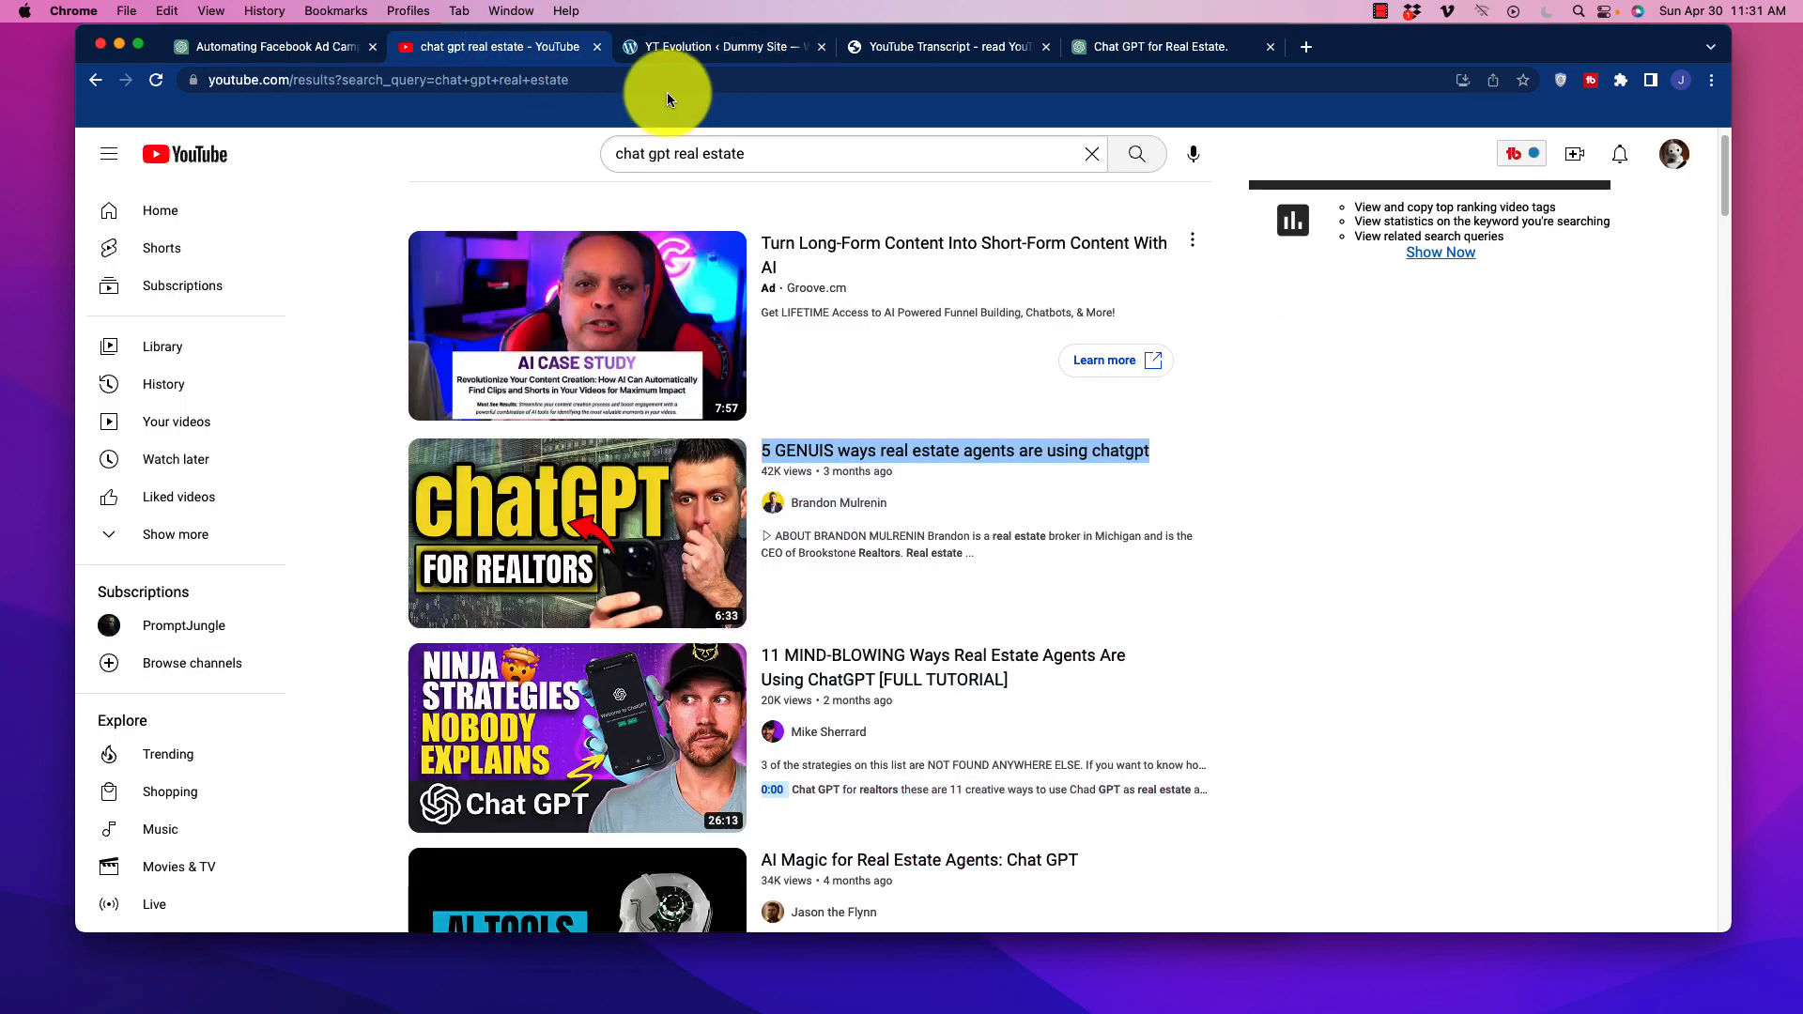
{"action": "right_click", "coordinate": [854, 458]}
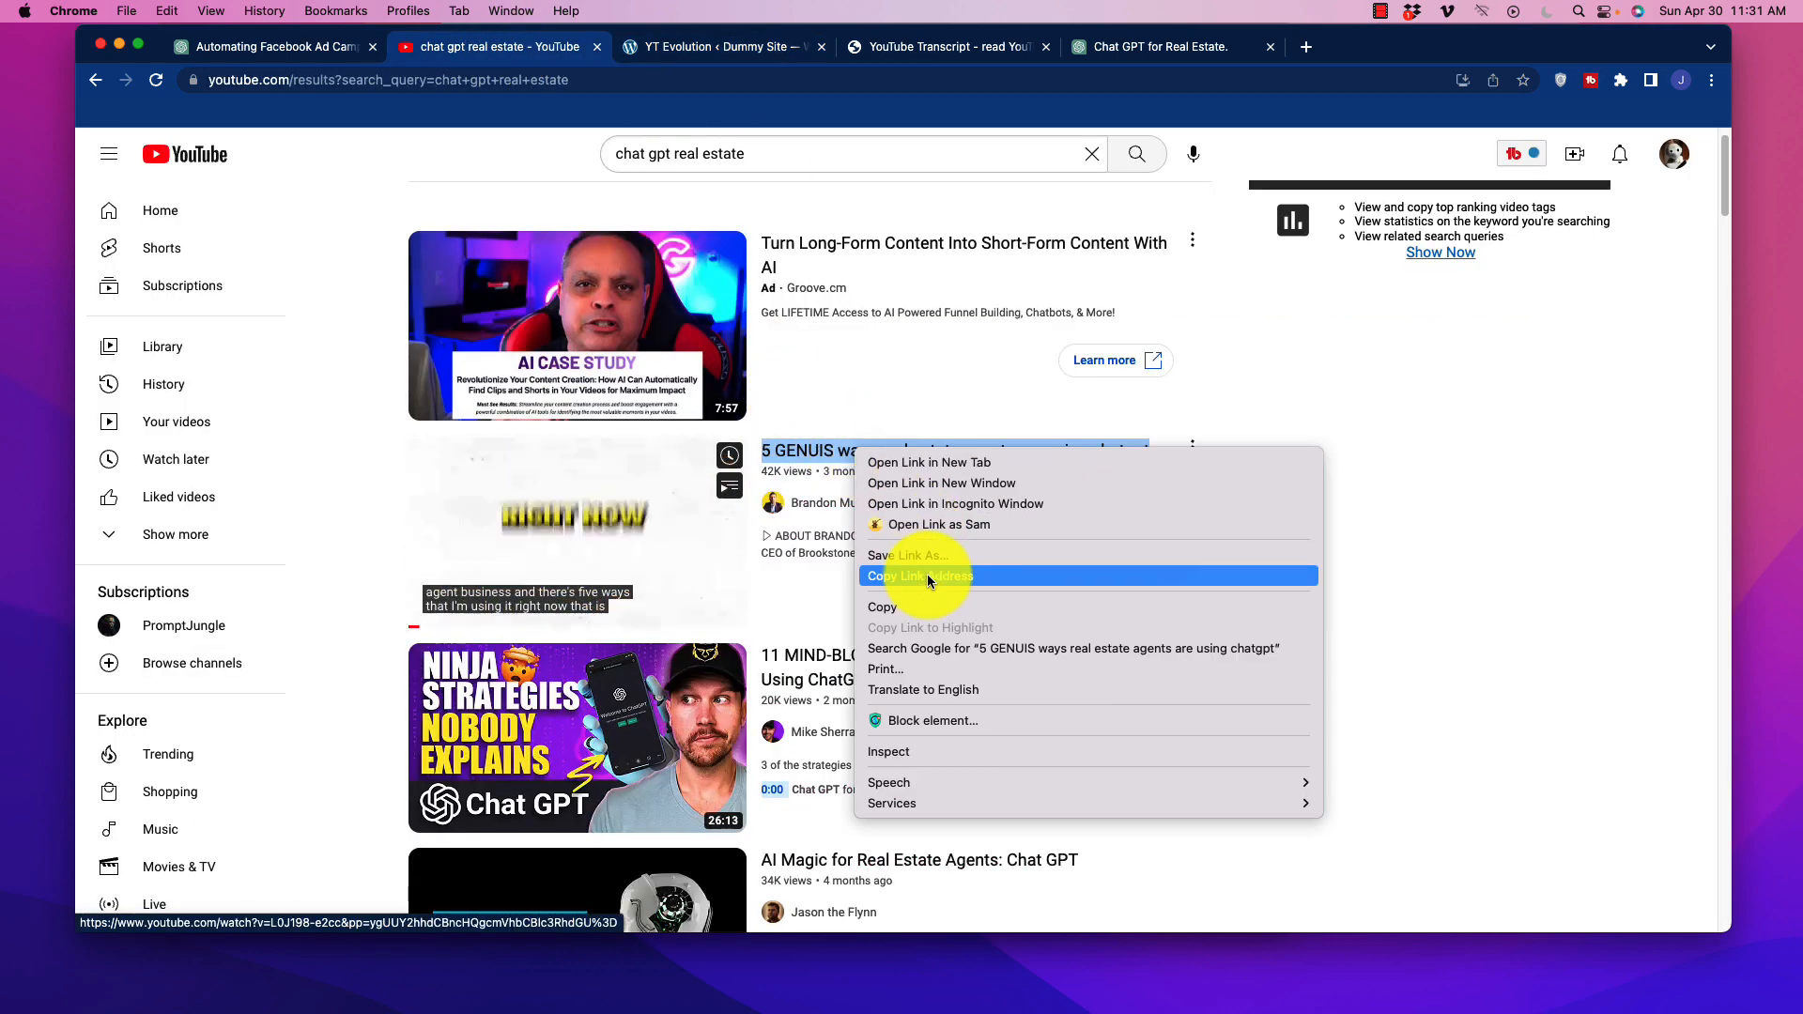
{"action": "left_click", "coordinate": [927, 573]}
Step: Find the YouTube video in YT Evolution's Add Video via URL page using the copied link
{"action": "left_click", "coordinate": [757, 47]}
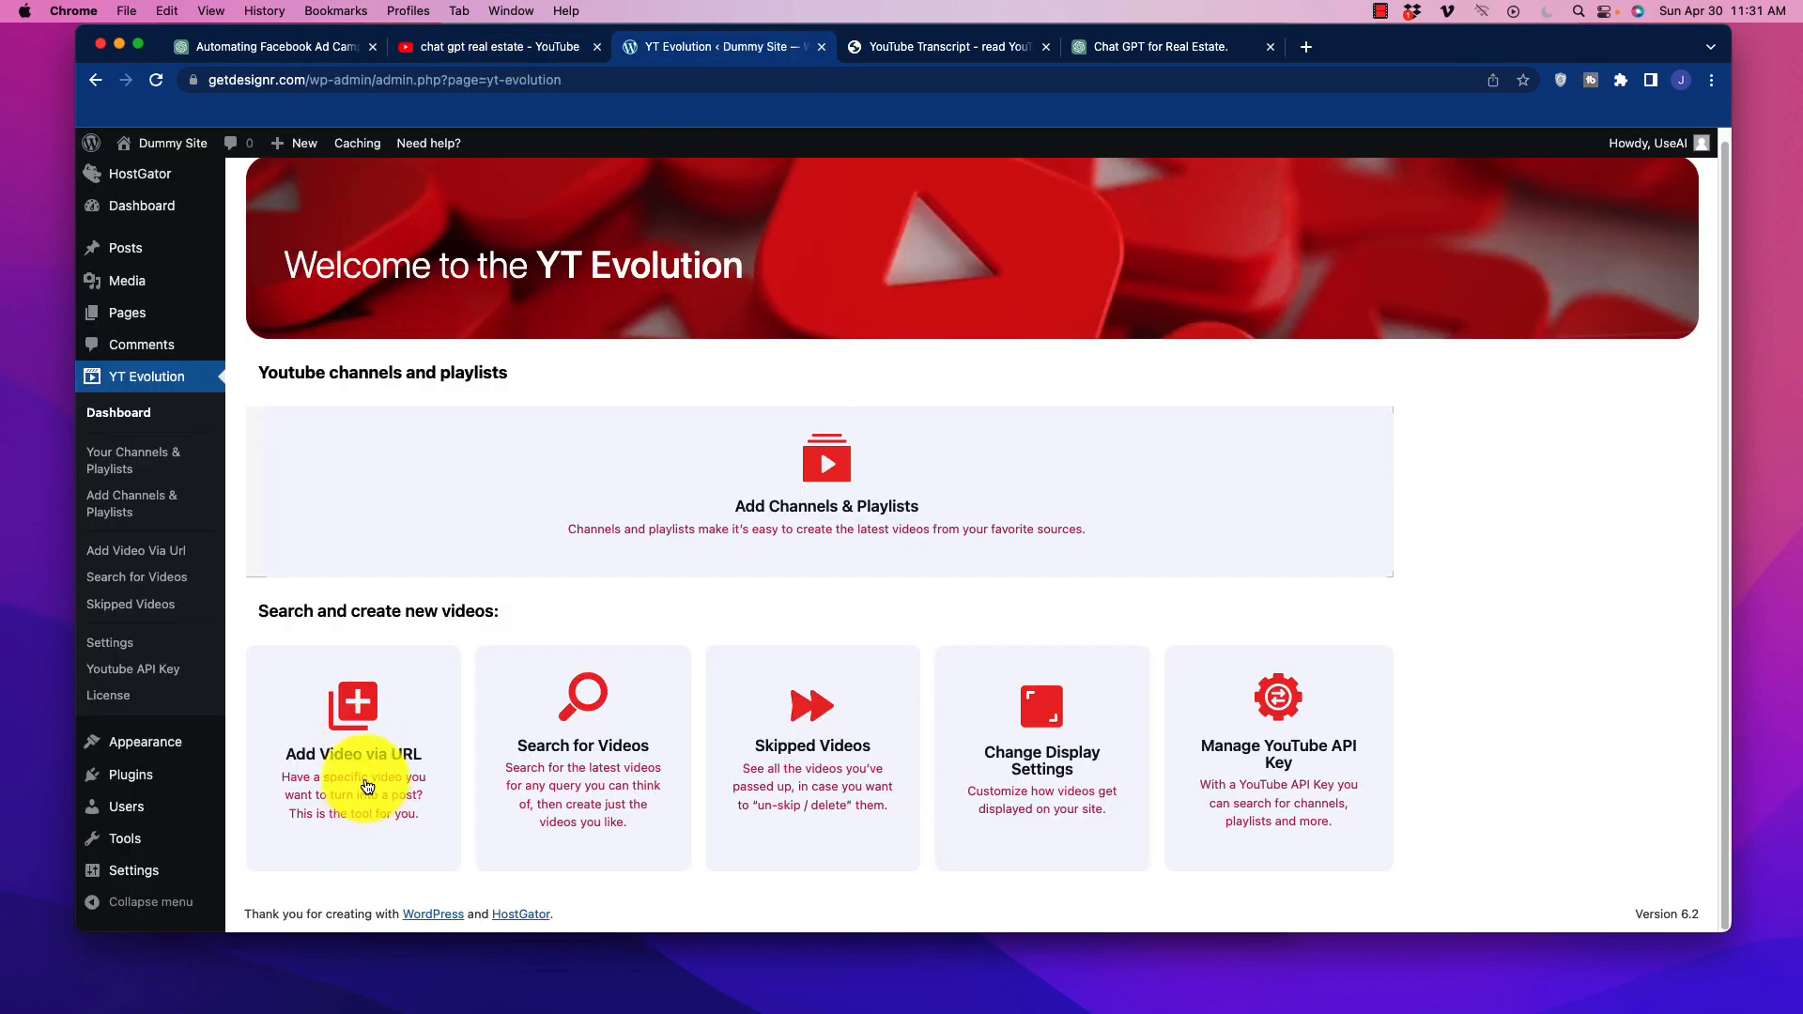
{"action": "left_click", "coordinate": [401, 749]}
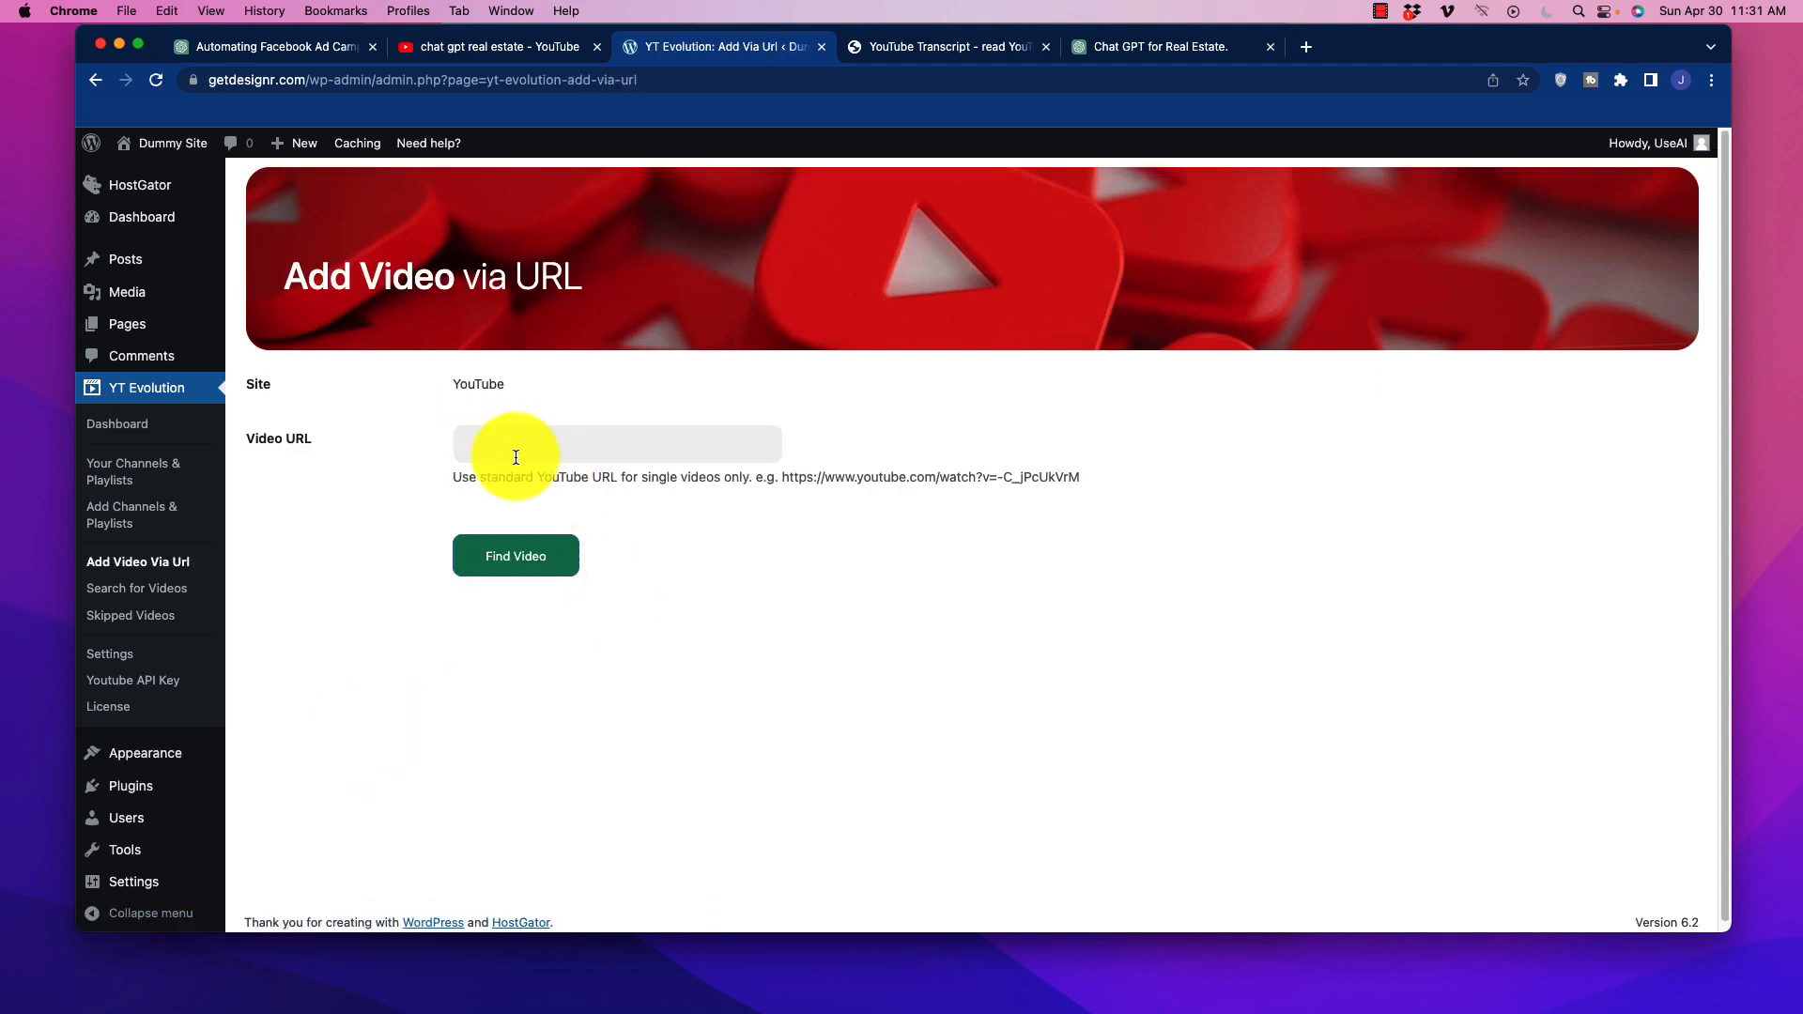
{"action": "left_click", "coordinate": [563, 451]}
{"action": "key", "text": "super+v"}
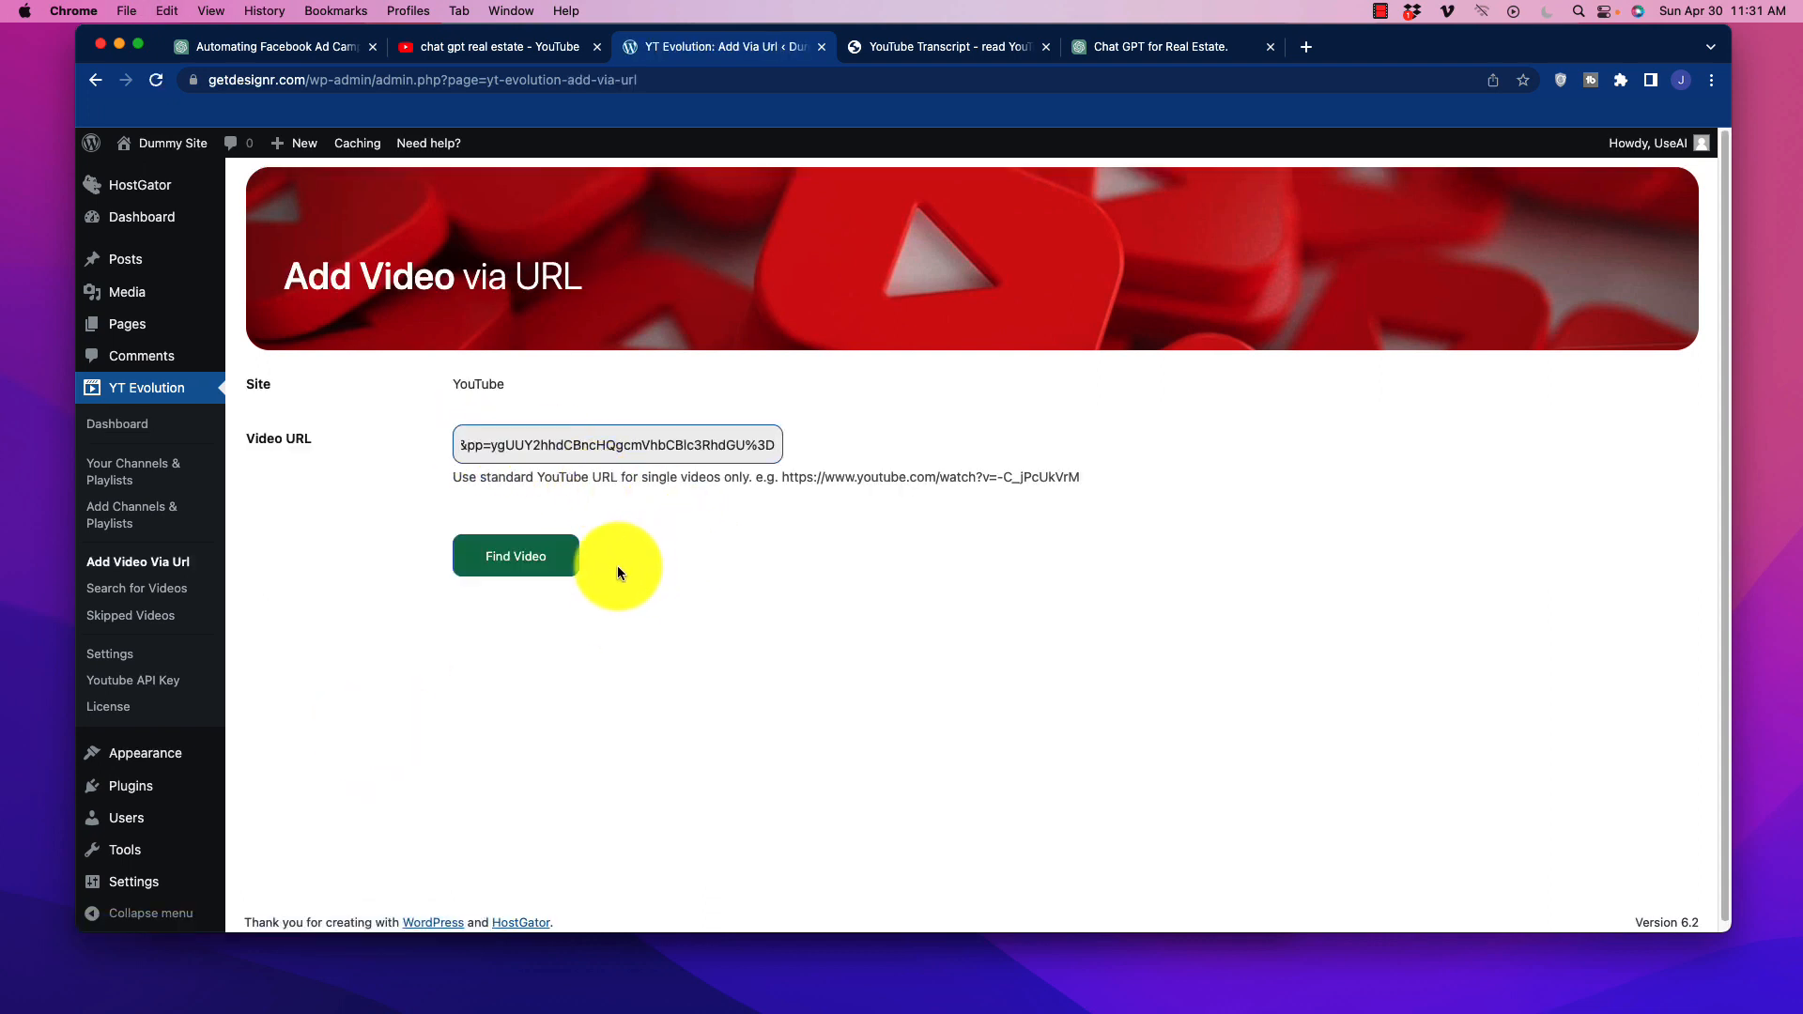
{"action": "left_click", "coordinate": [521, 556]}
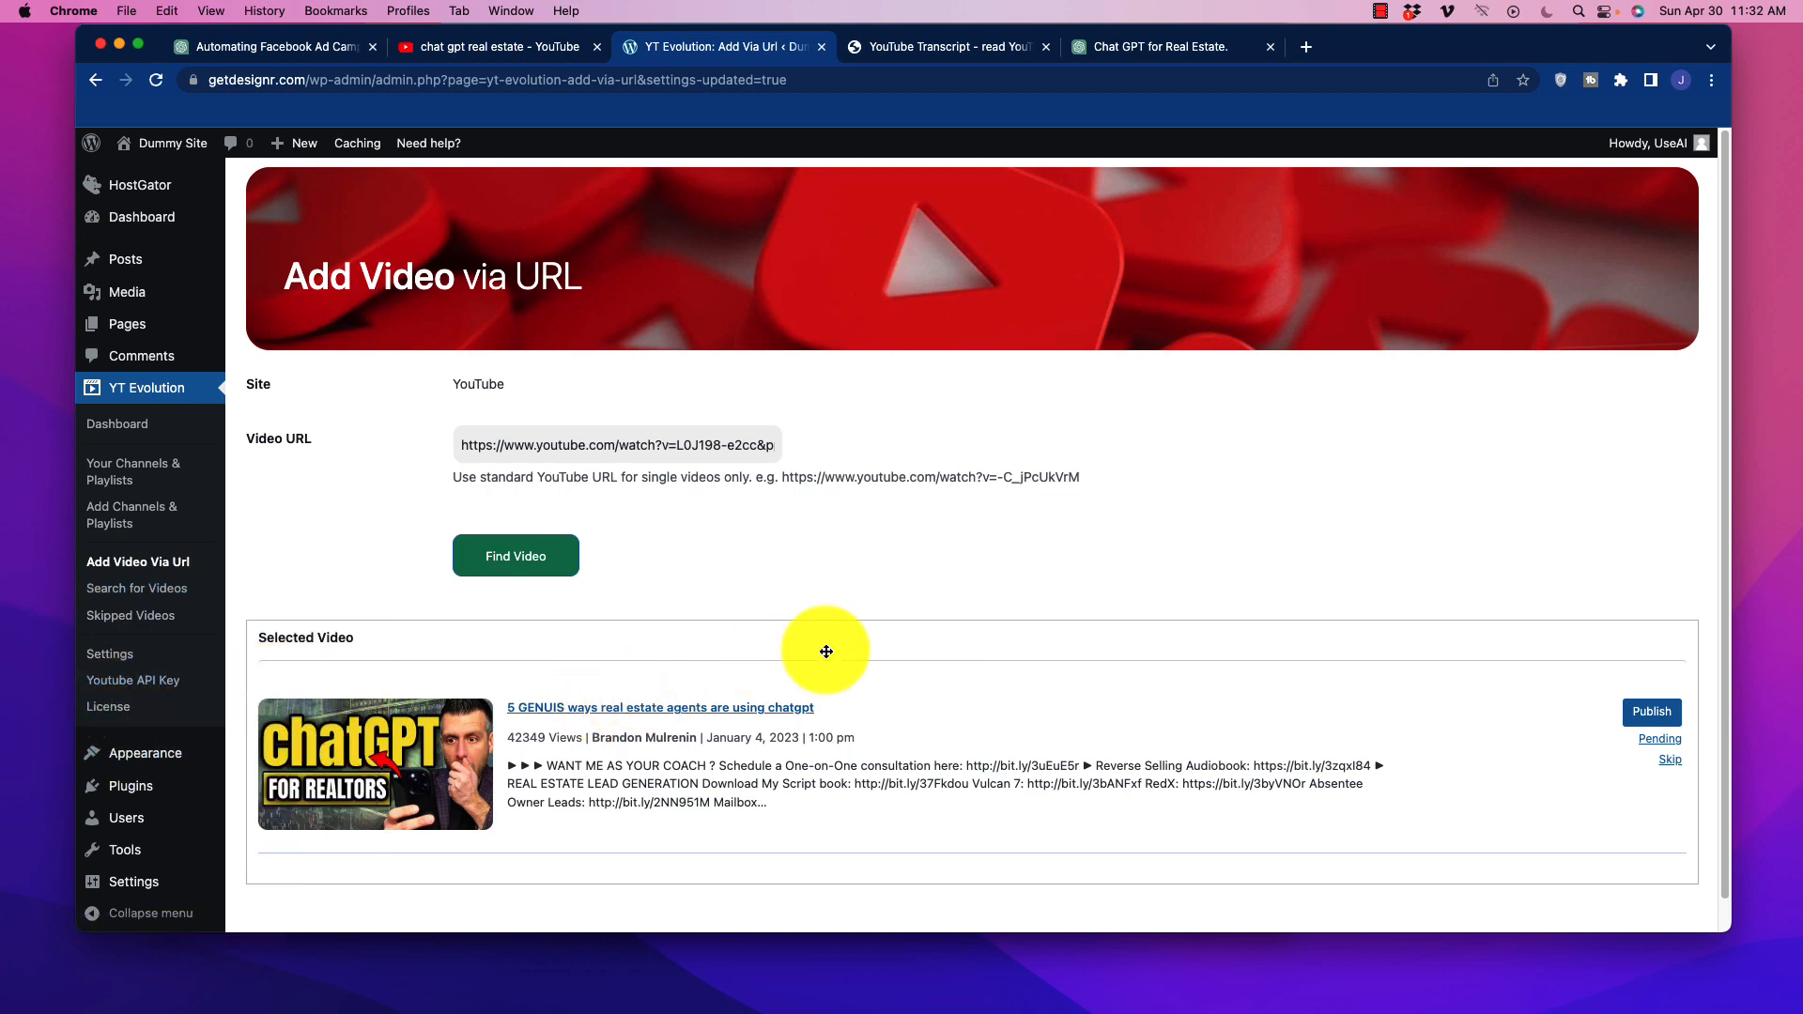
{"action": "scroll", "coordinate": [1099, 699], "scroll_direction": "down", "scroll_amount": 1}
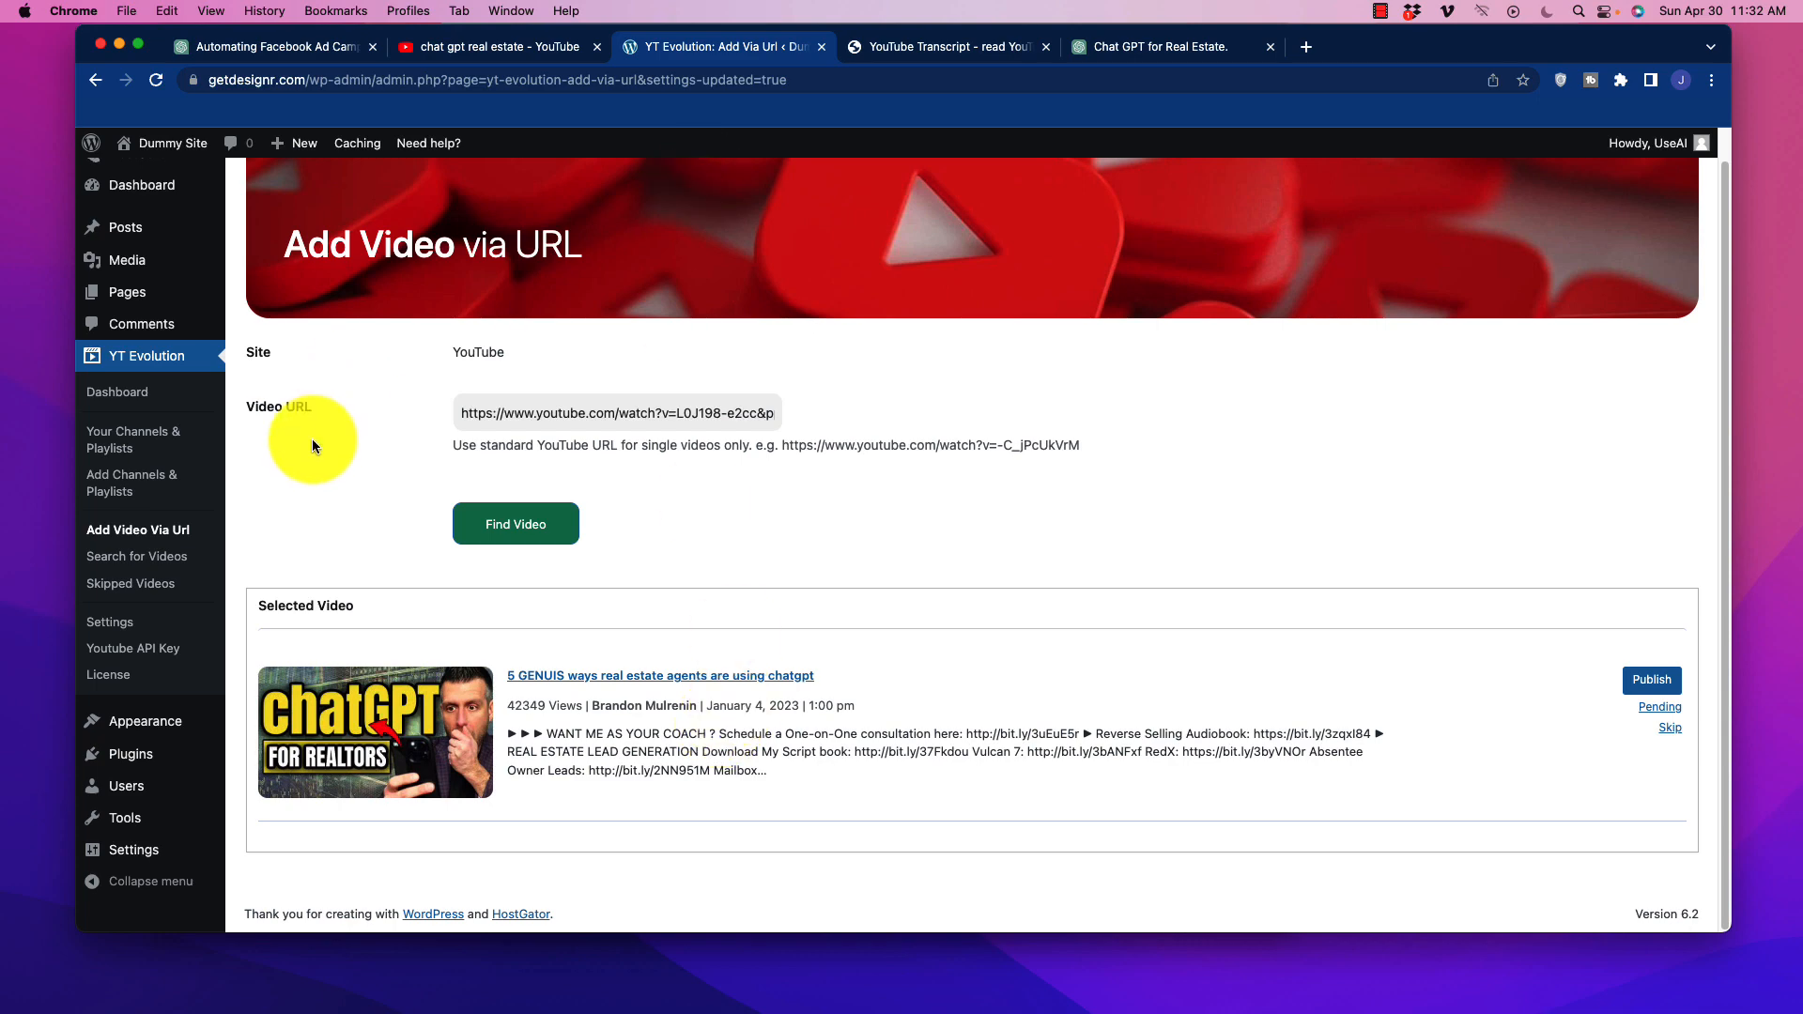
Step: Review the query type choices for adding a new channel or playlist in YT Evolution
{"action": "left_click", "coordinate": [119, 486]}
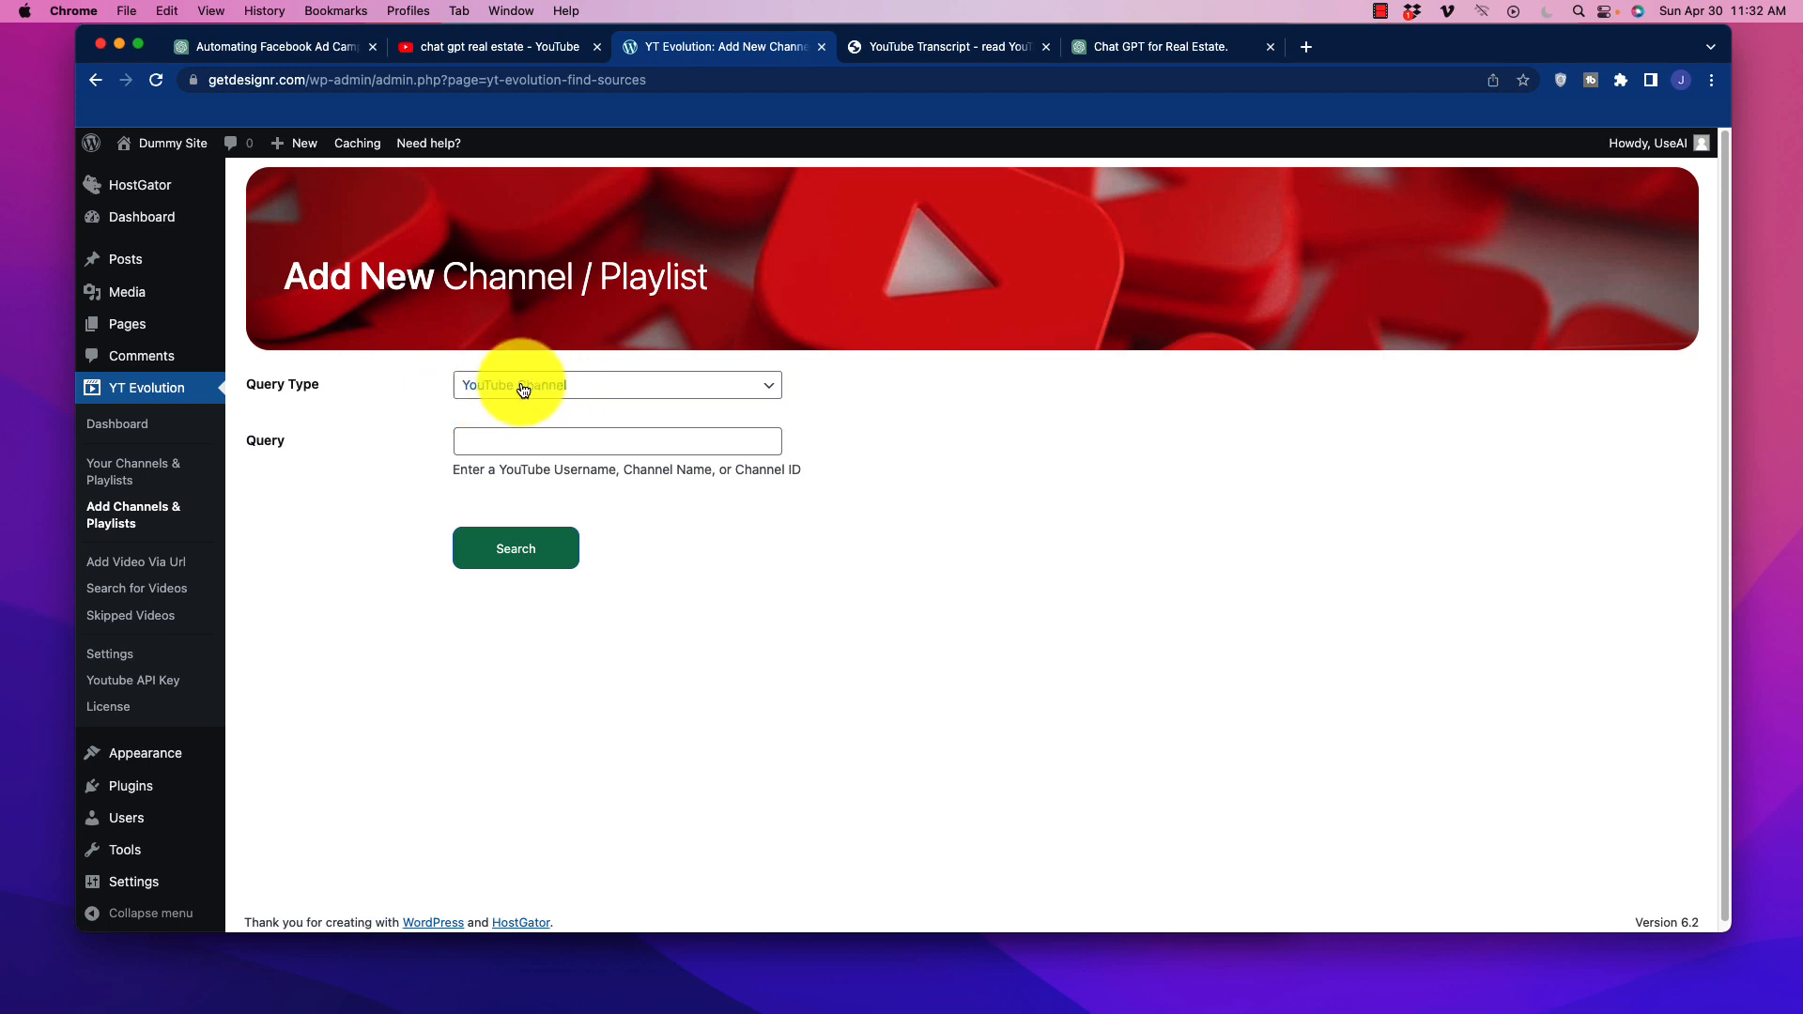
{"action": "left_click", "coordinate": [601, 387]}
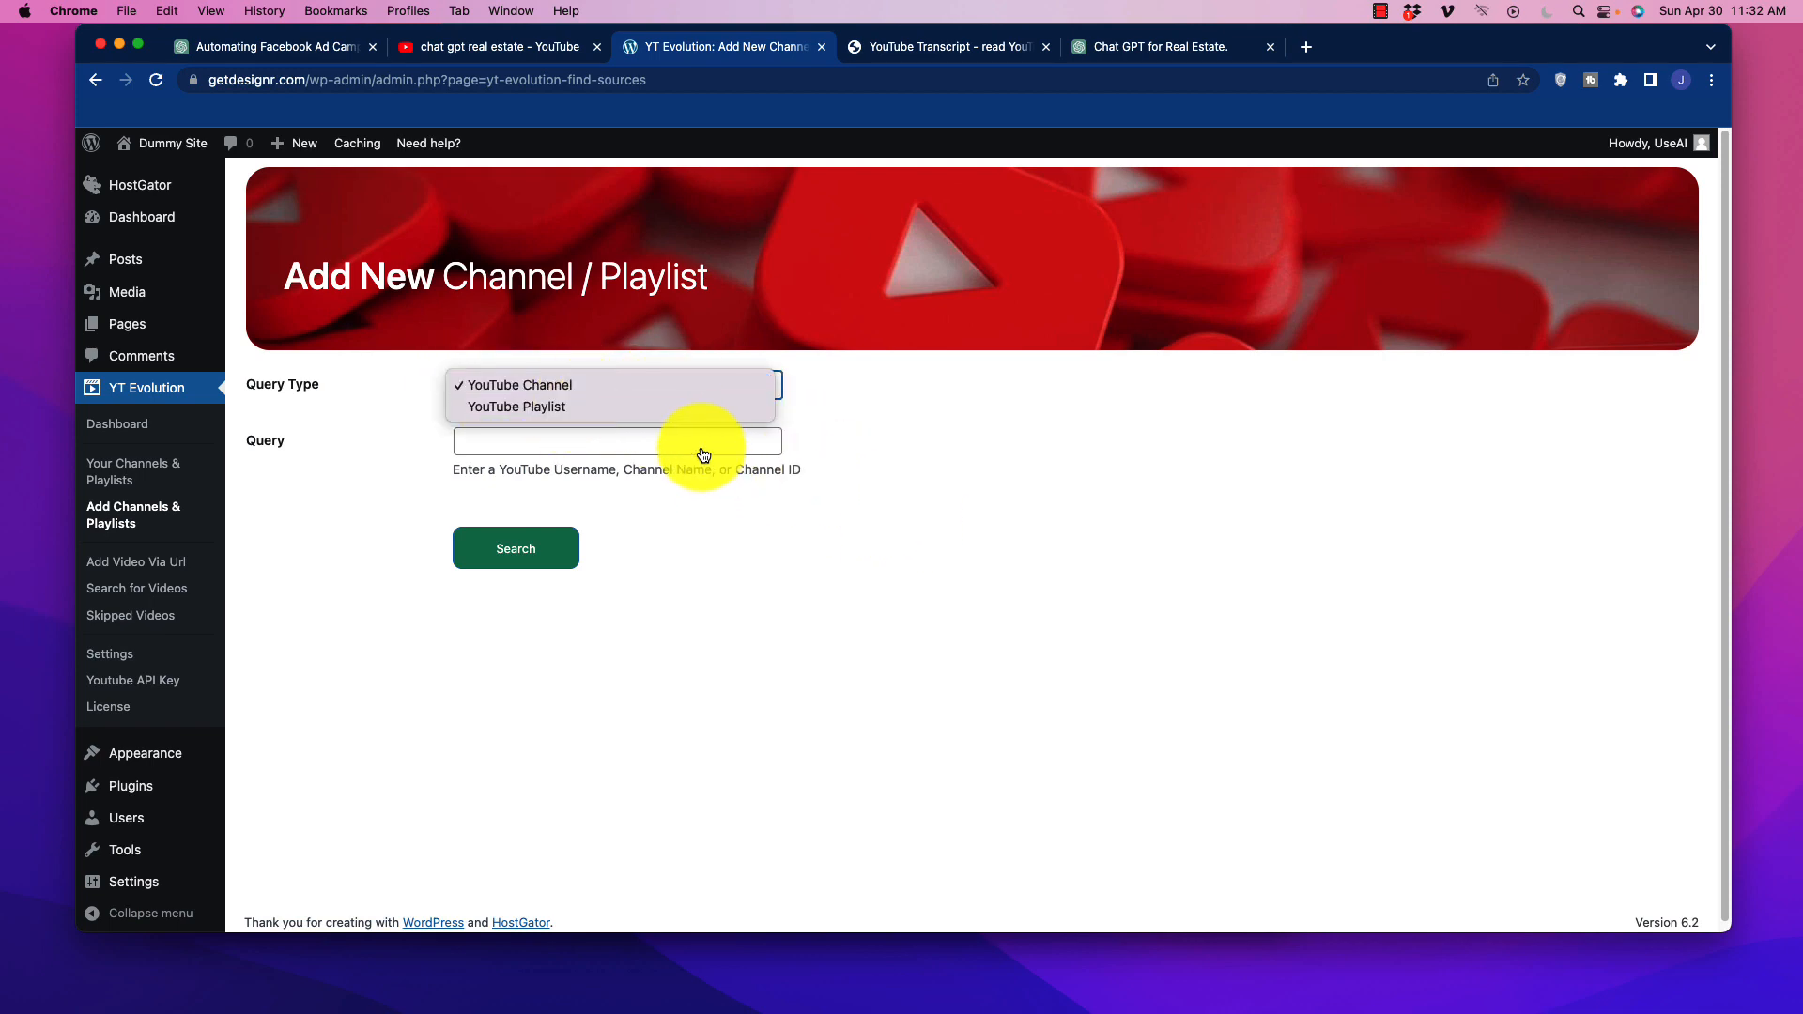
{"action": "left_click", "coordinate": [152, 593]}
Step: Search for videos in YT Evolution with the query "chat gpt for real estate", sorted by Date
{"action": "left_click", "coordinate": [147, 593]}
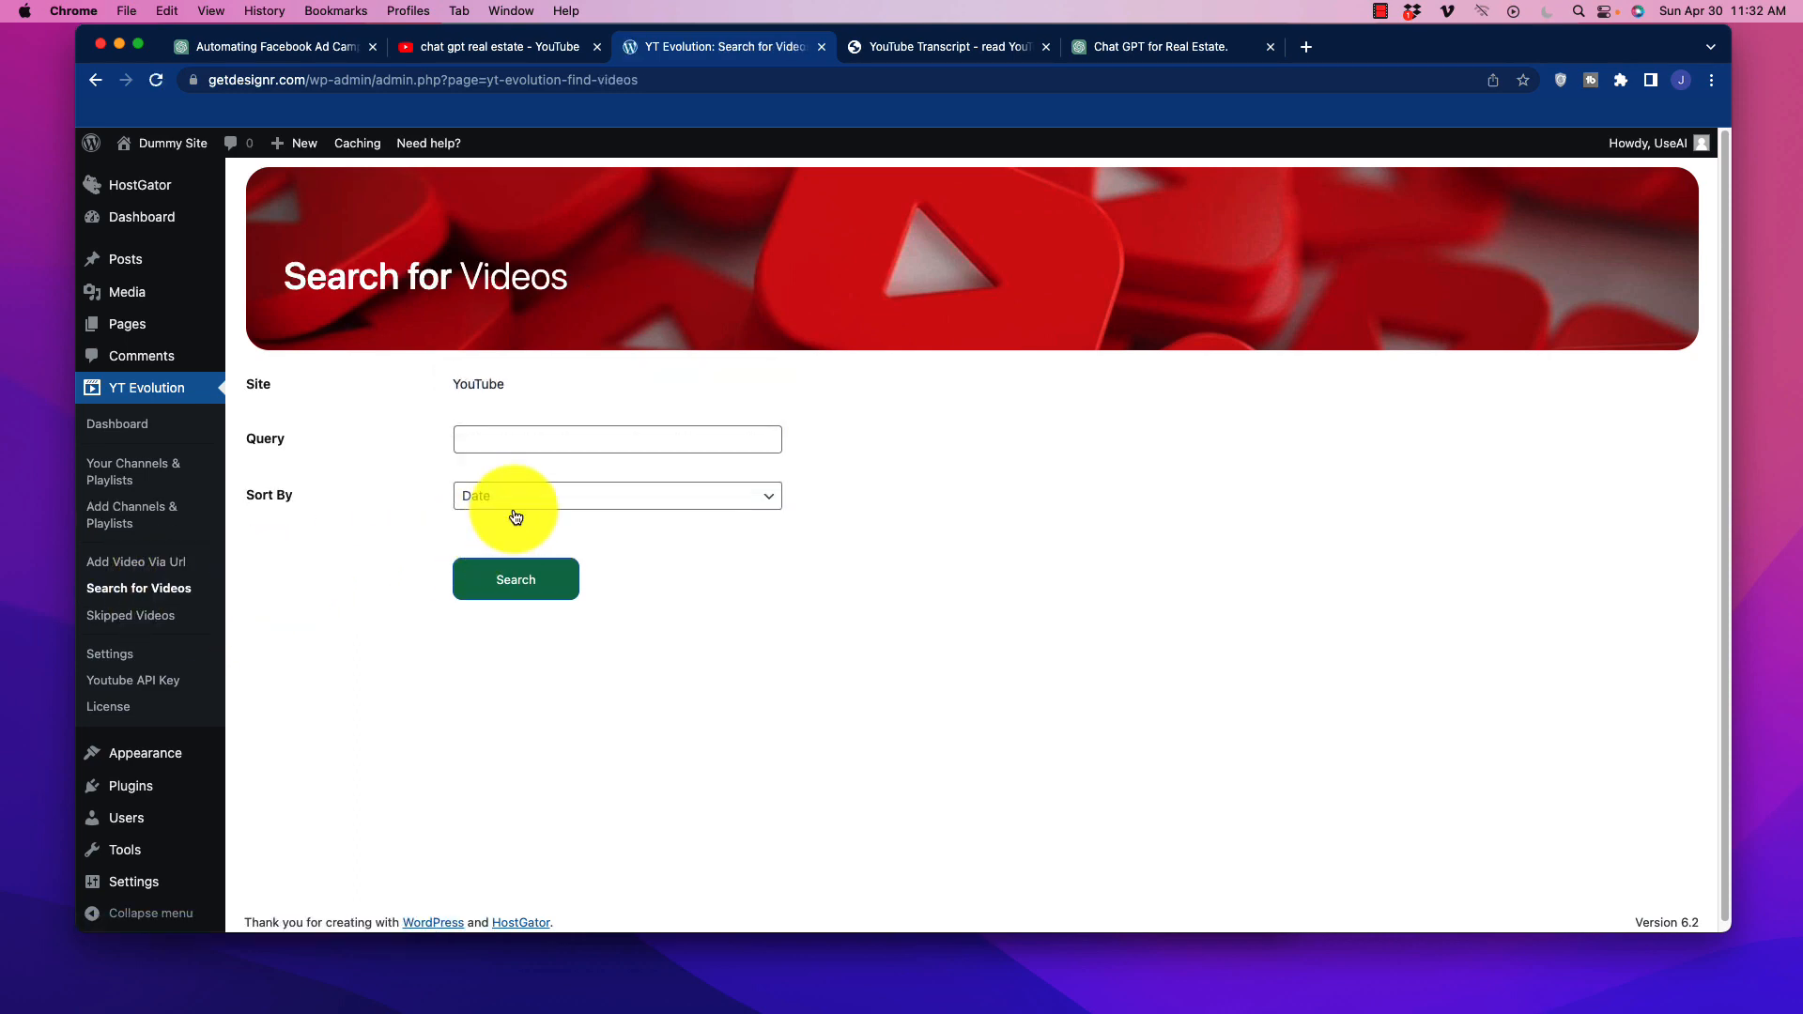
{"action": "left_click", "coordinate": [579, 438]}
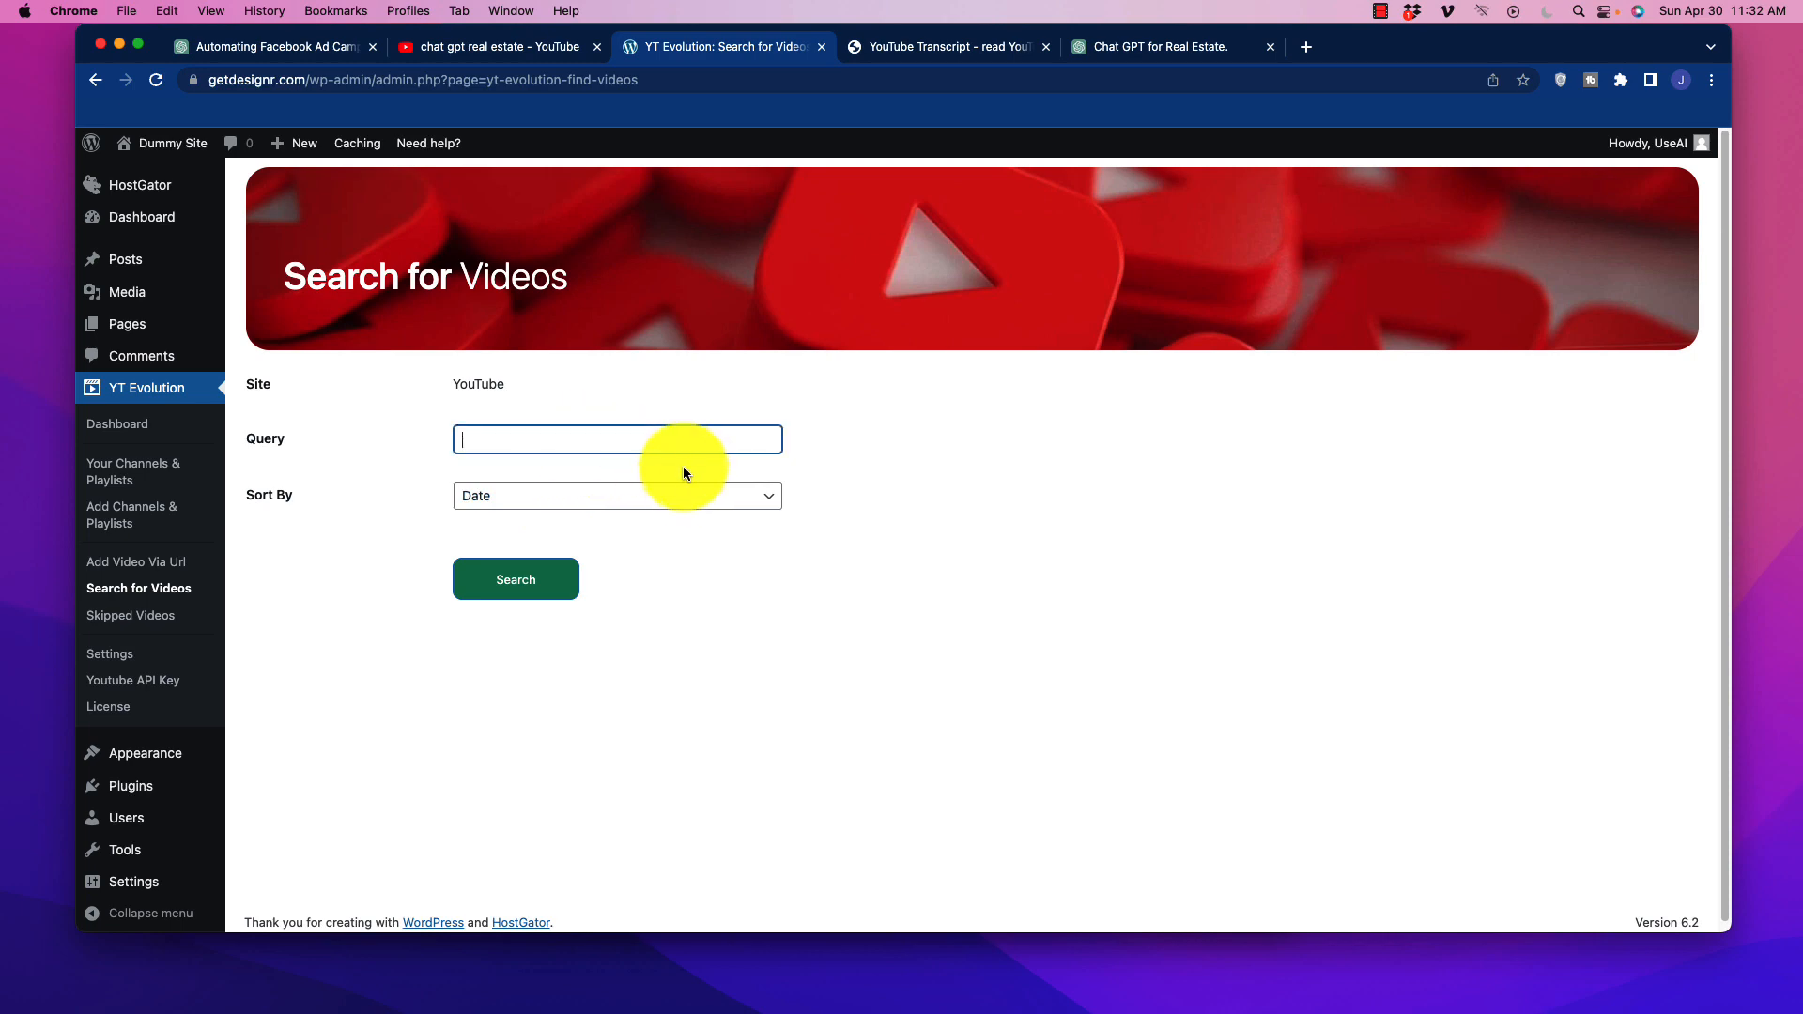
{"action": "type", "text": "chat gpt for real estate"}
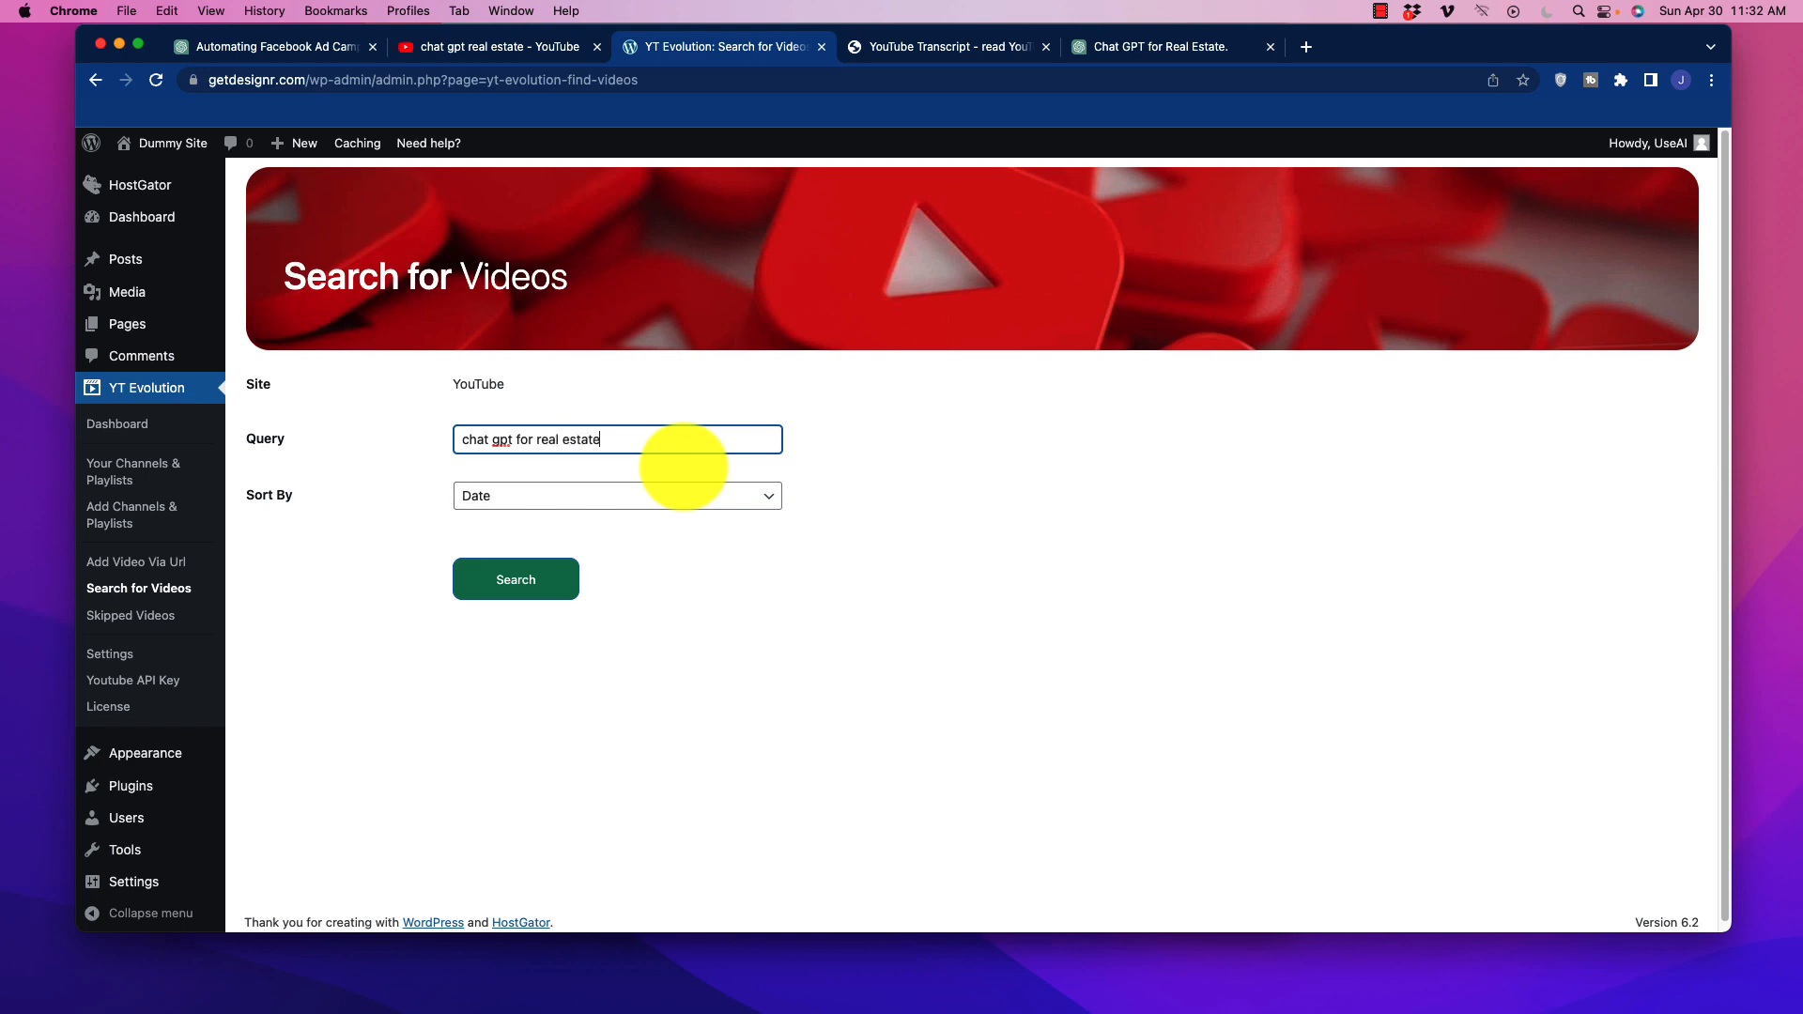
{"action": "left_click", "coordinate": [648, 495]}
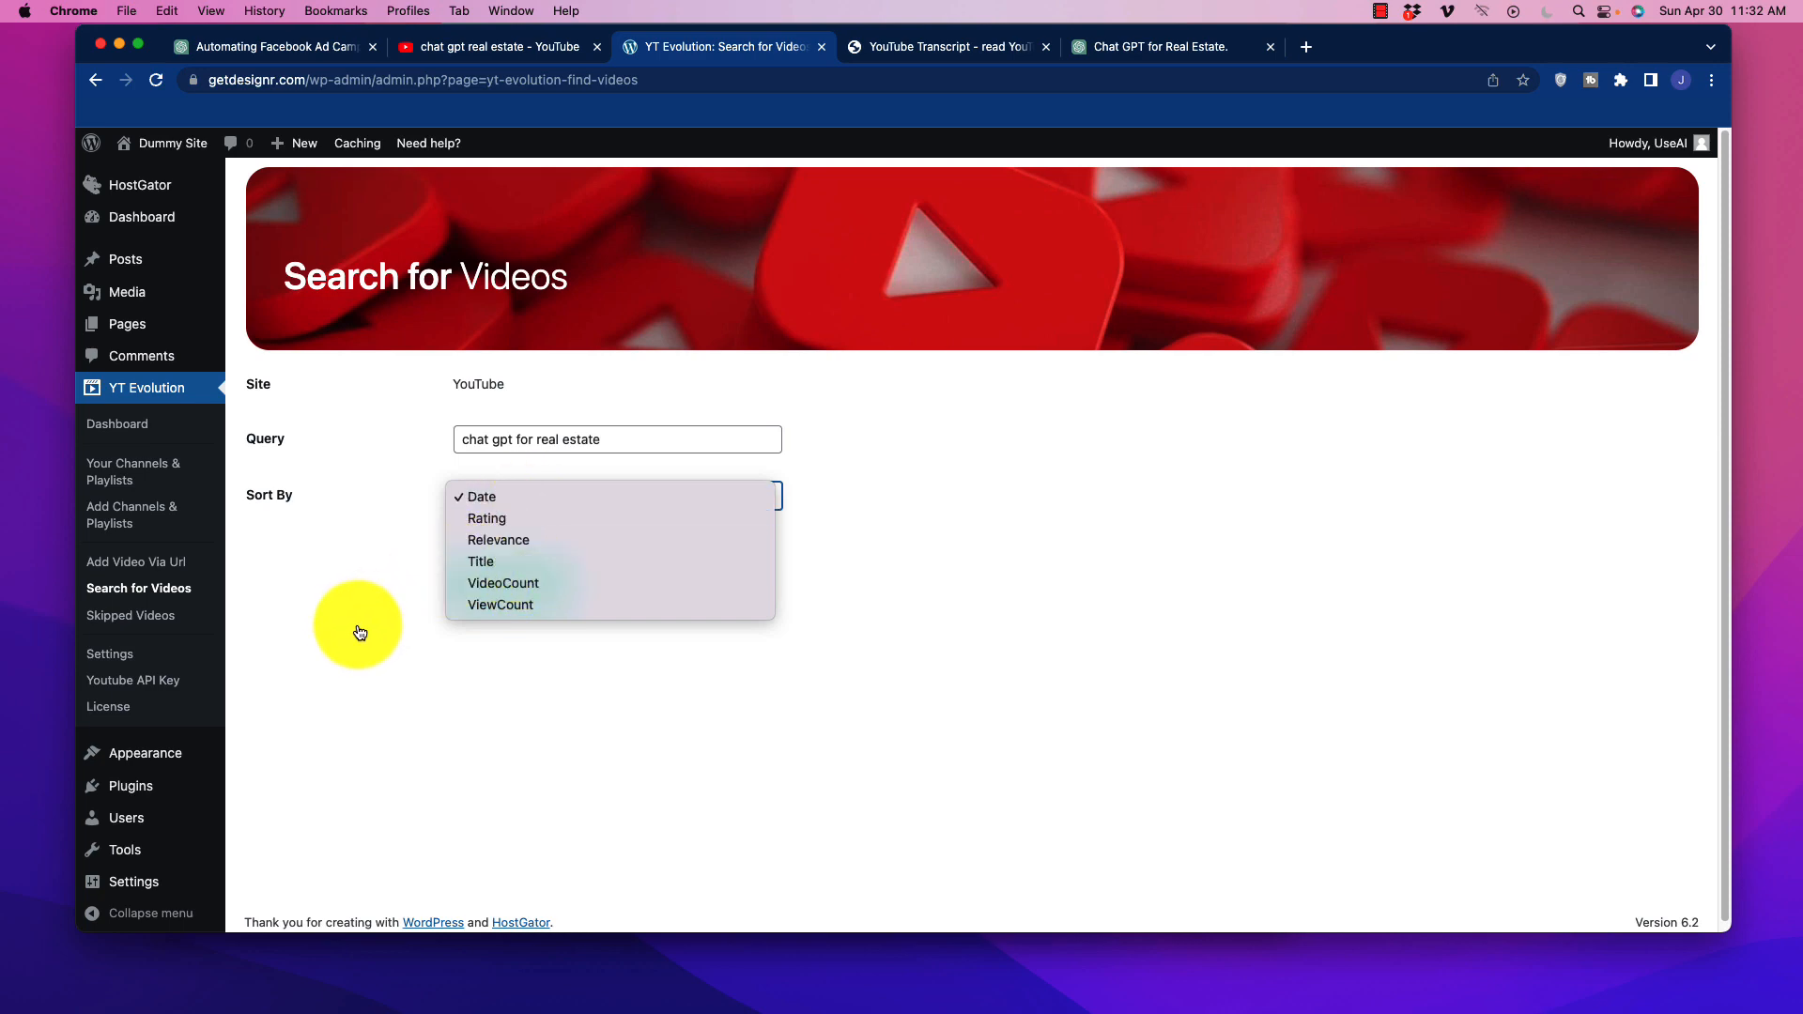
{"action": "left_click", "coordinate": [416, 599]}
{"action": "left_click", "coordinate": [573, 593]}
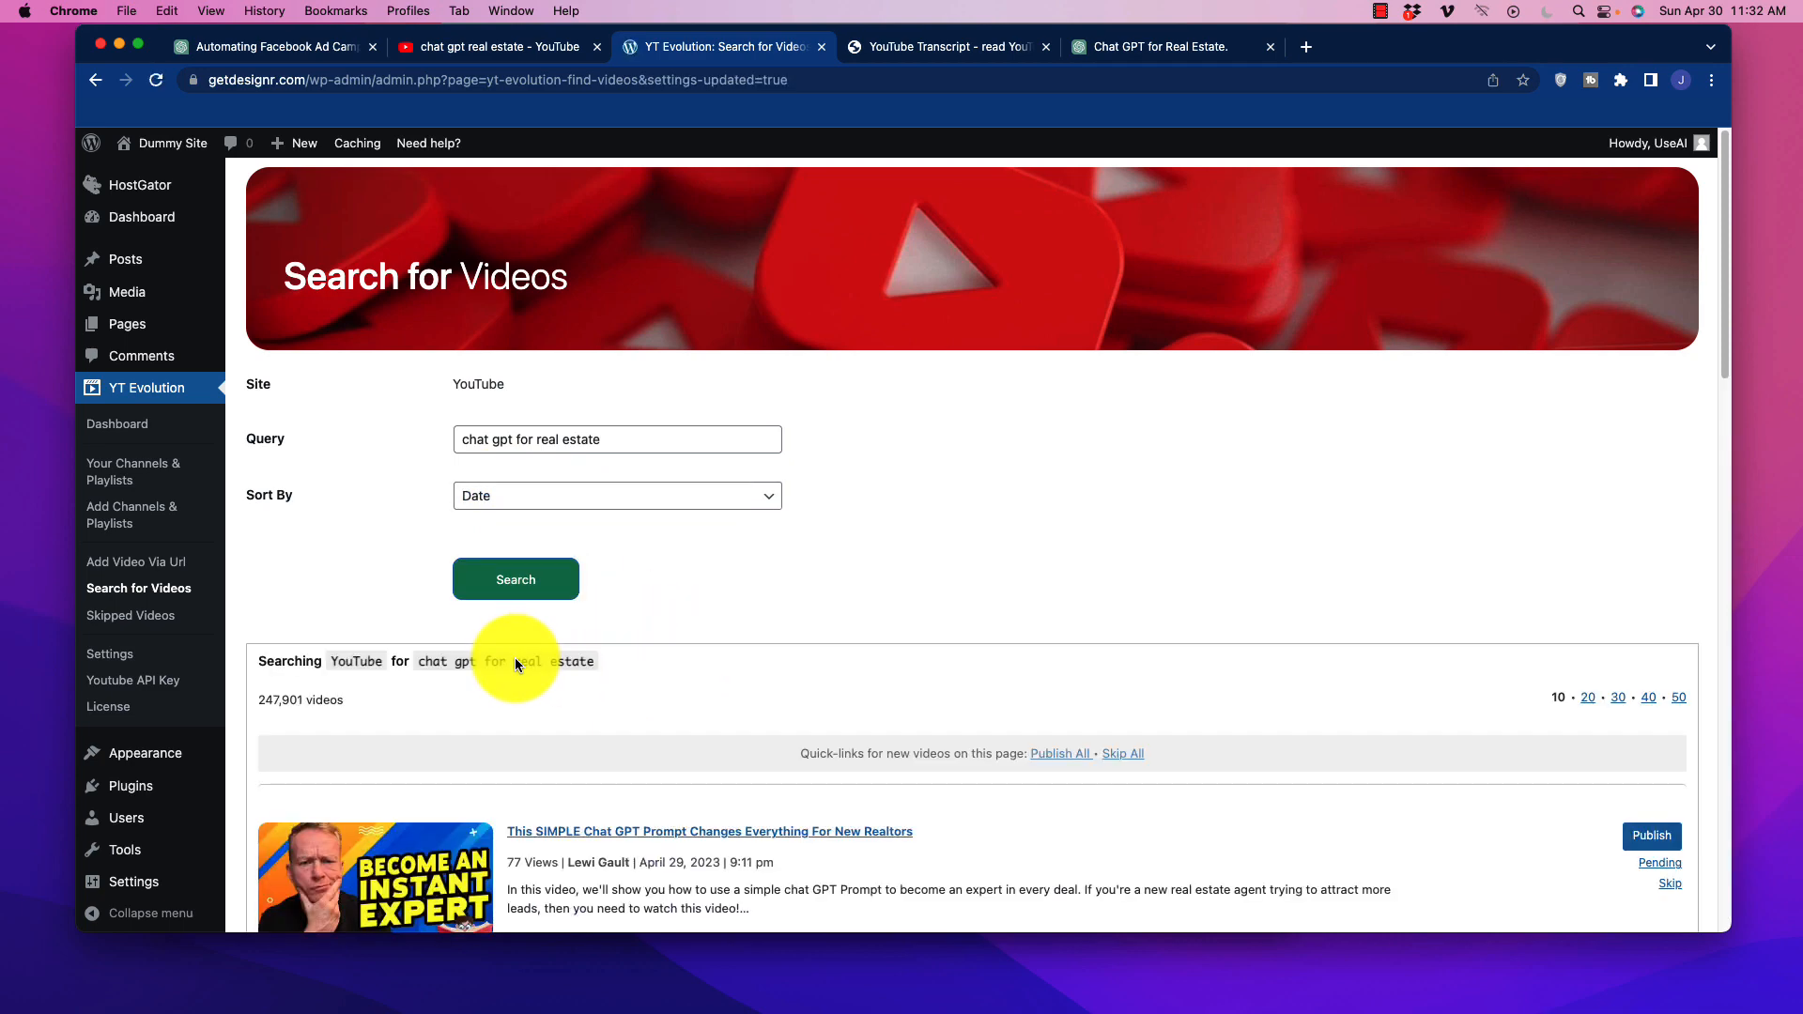
Step: Examine the list of found real estate videos and their publishing options
{"action": "scroll", "coordinate": [1021, 656], "scroll_direction": "down", "scroll_amount": 8}
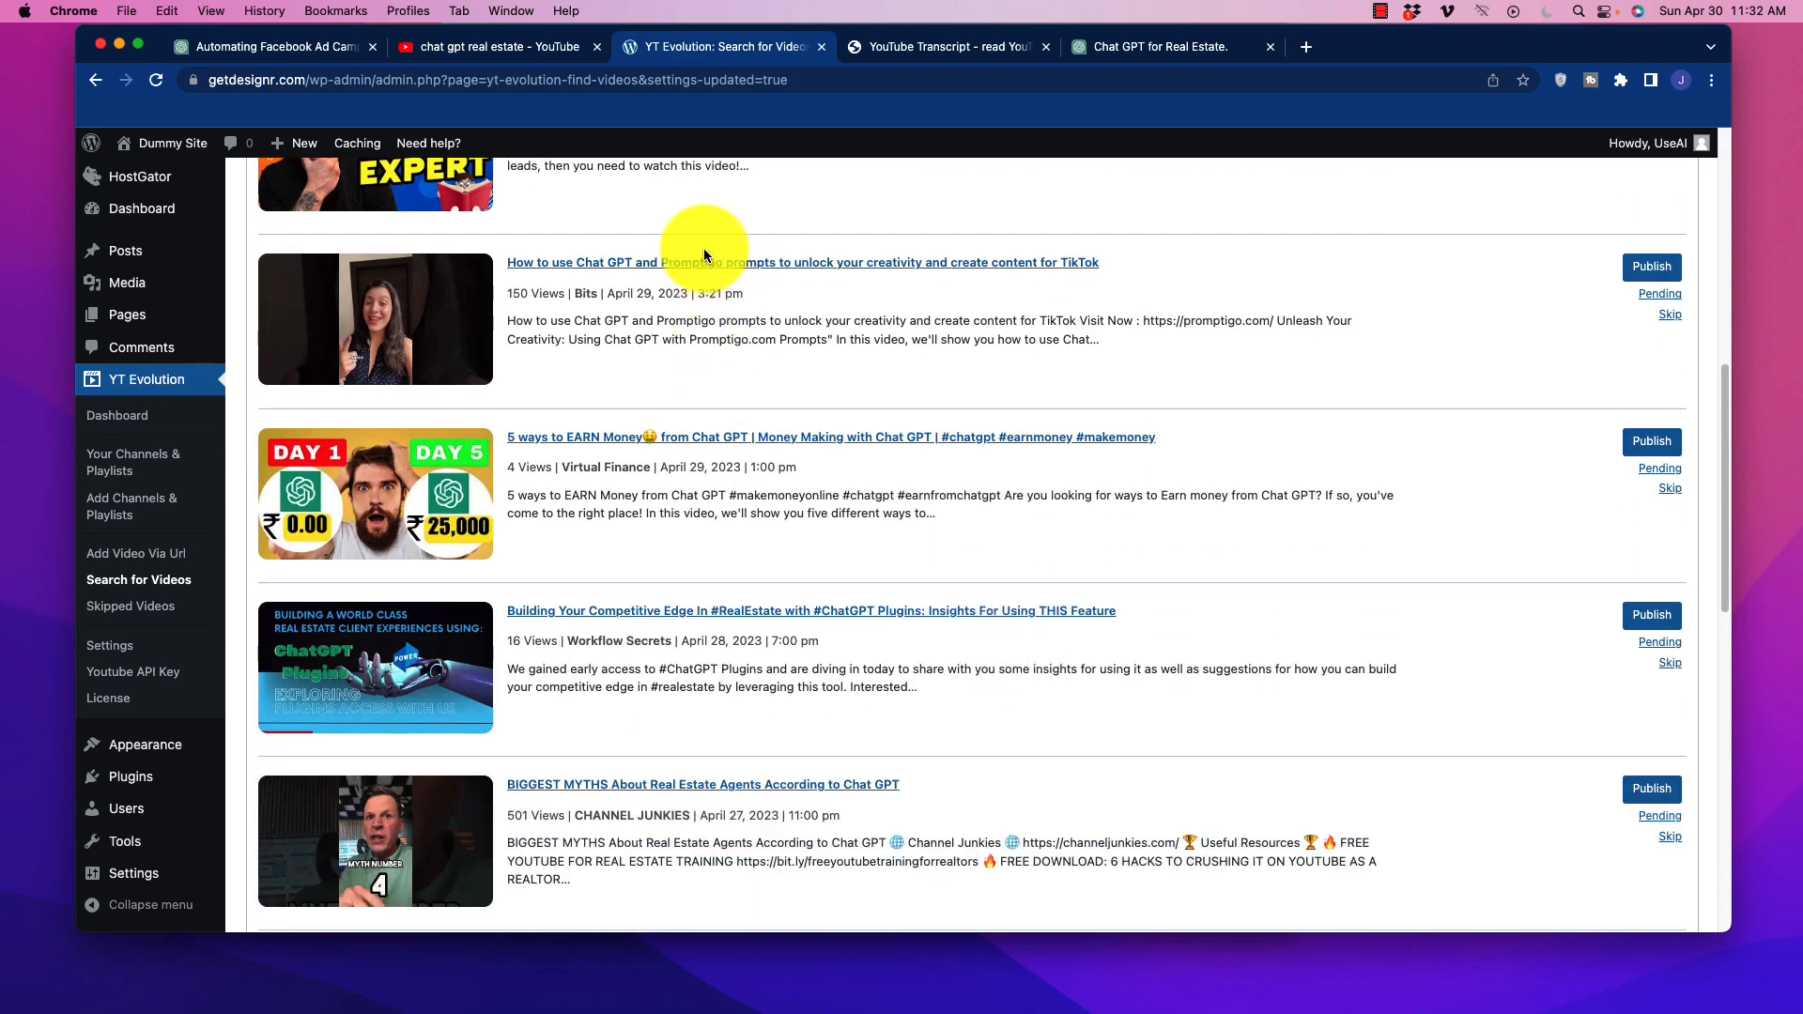
{"action": "scroll", "coordinate": [741, 612], "scroll_direction": "up", "scroll_amount": 7}
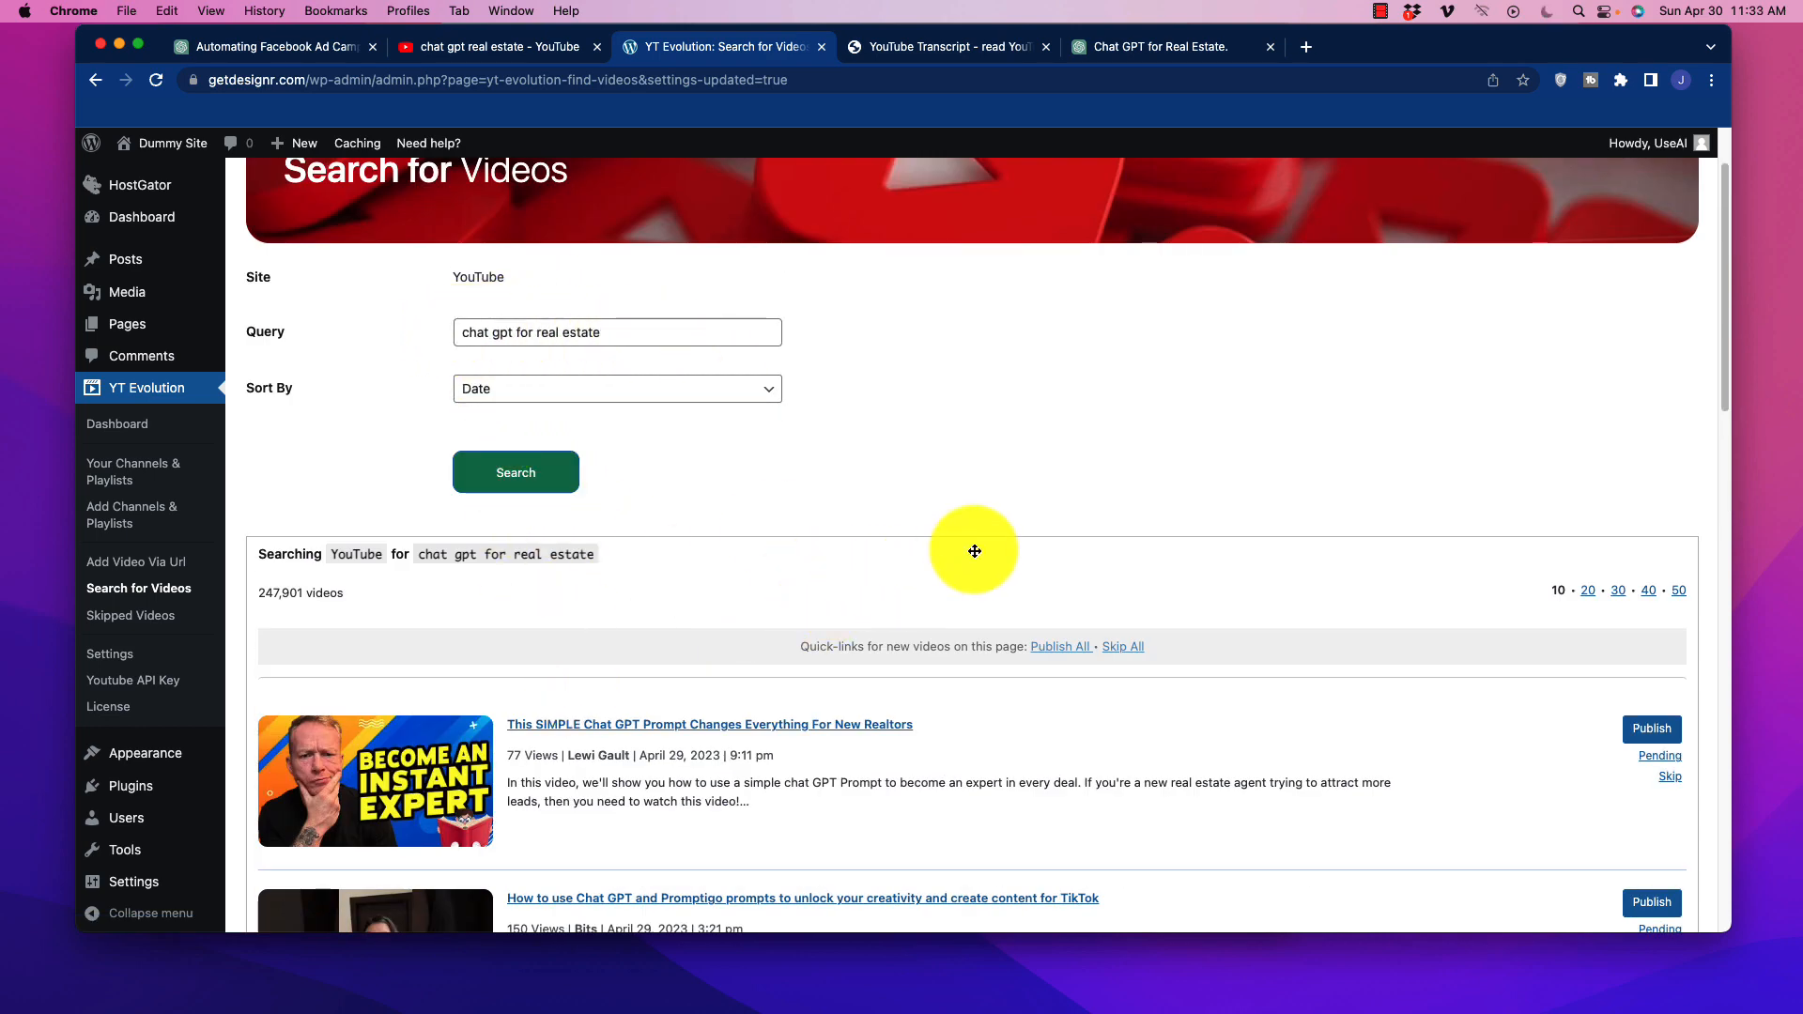
{"action": "scroll", "coordinate": [975, 551], "scroll_direction": "down", "scroll_amount": 2}
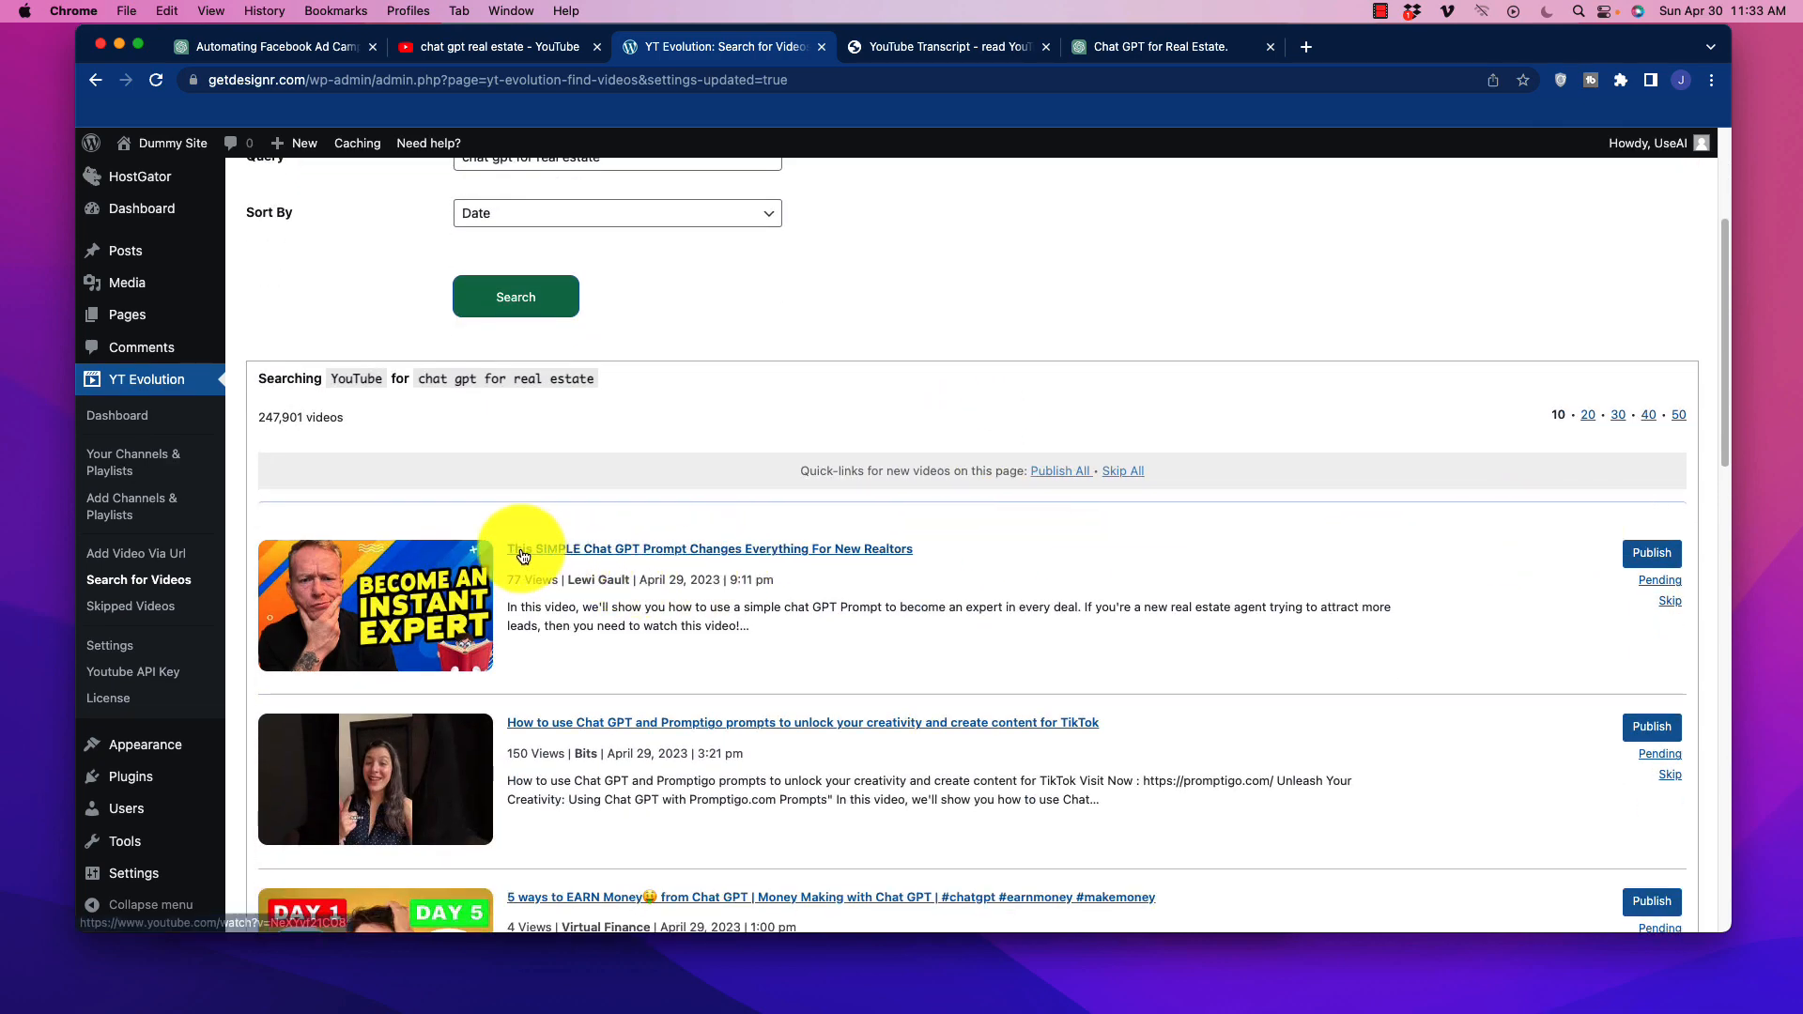
{"action": "scroll", "coordinate": [1139, 556], "scroll_direction": "down", "scroll_amount": 2}
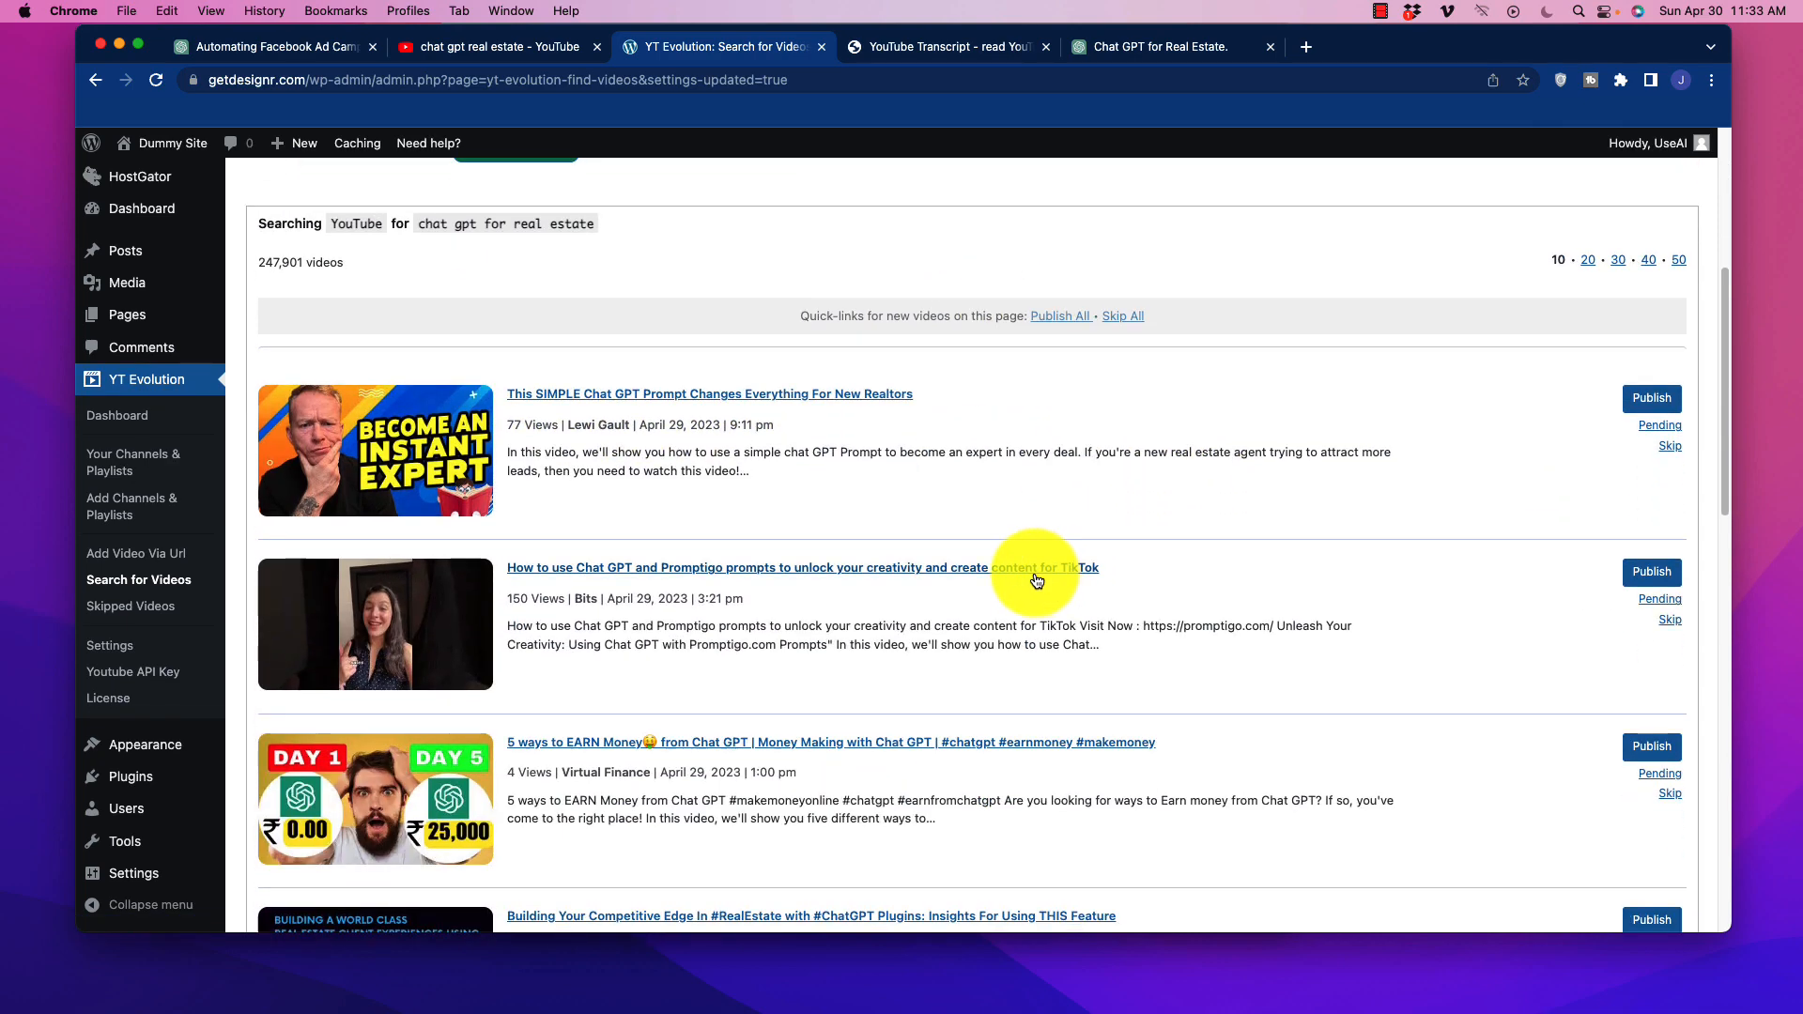
{"action": "scroll", "coordinate": [948, 558], "scroll_direction": "down", "scroll_amount": 4}
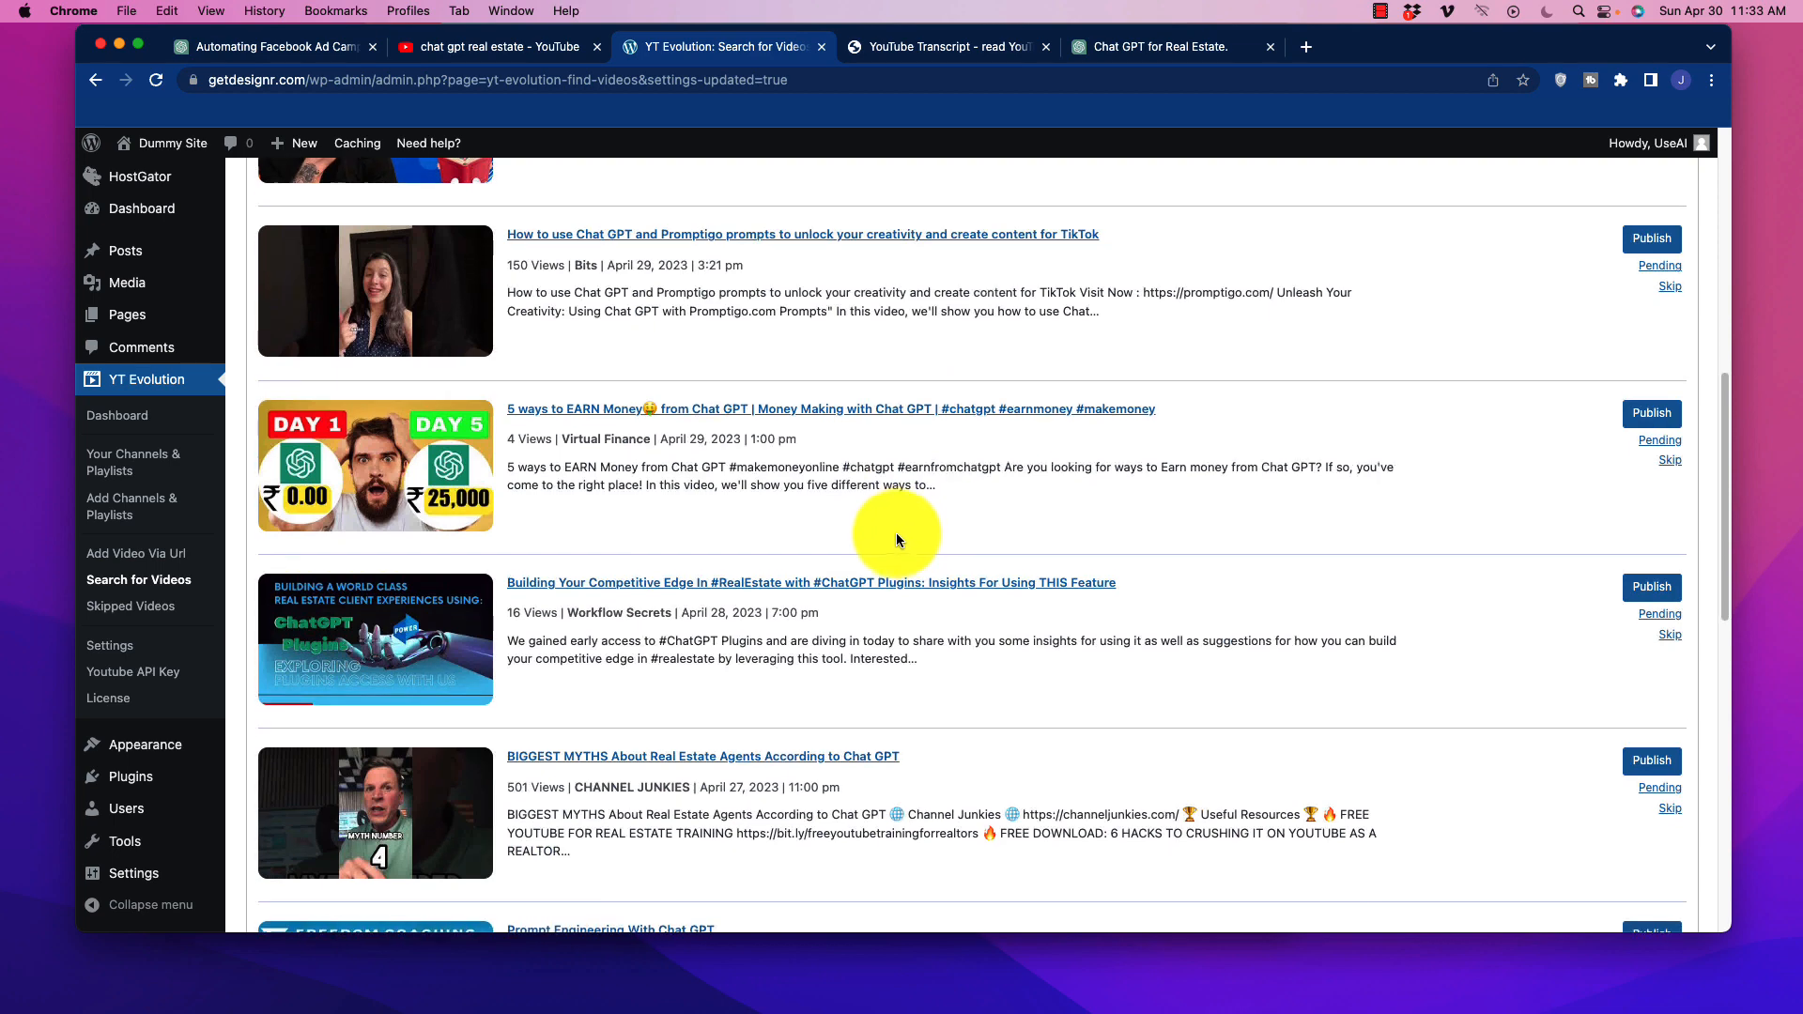
{"action": "scroll", "coordinate": [895, 539], "scroll_direction": "down", "scroll_amount": 4}
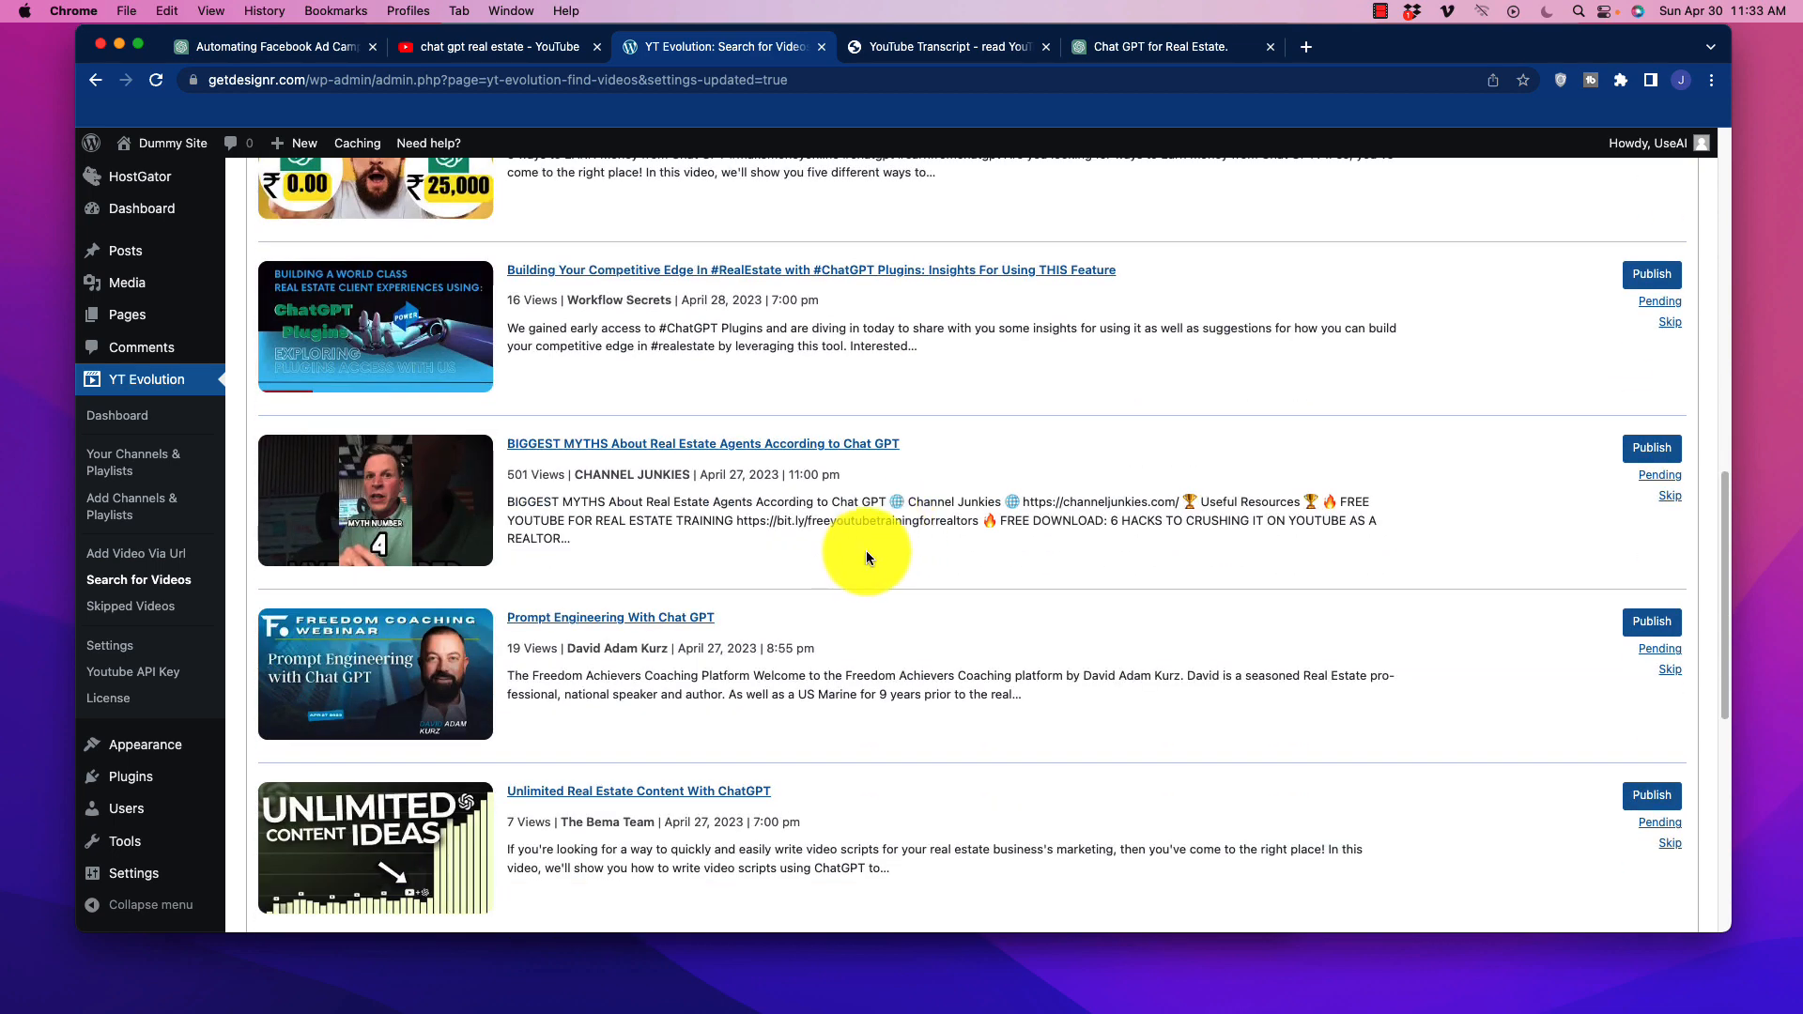
{"action": "scroll", "coordinate": [866, 620], "scroll_direction": "down", "scroll_amount": 4}
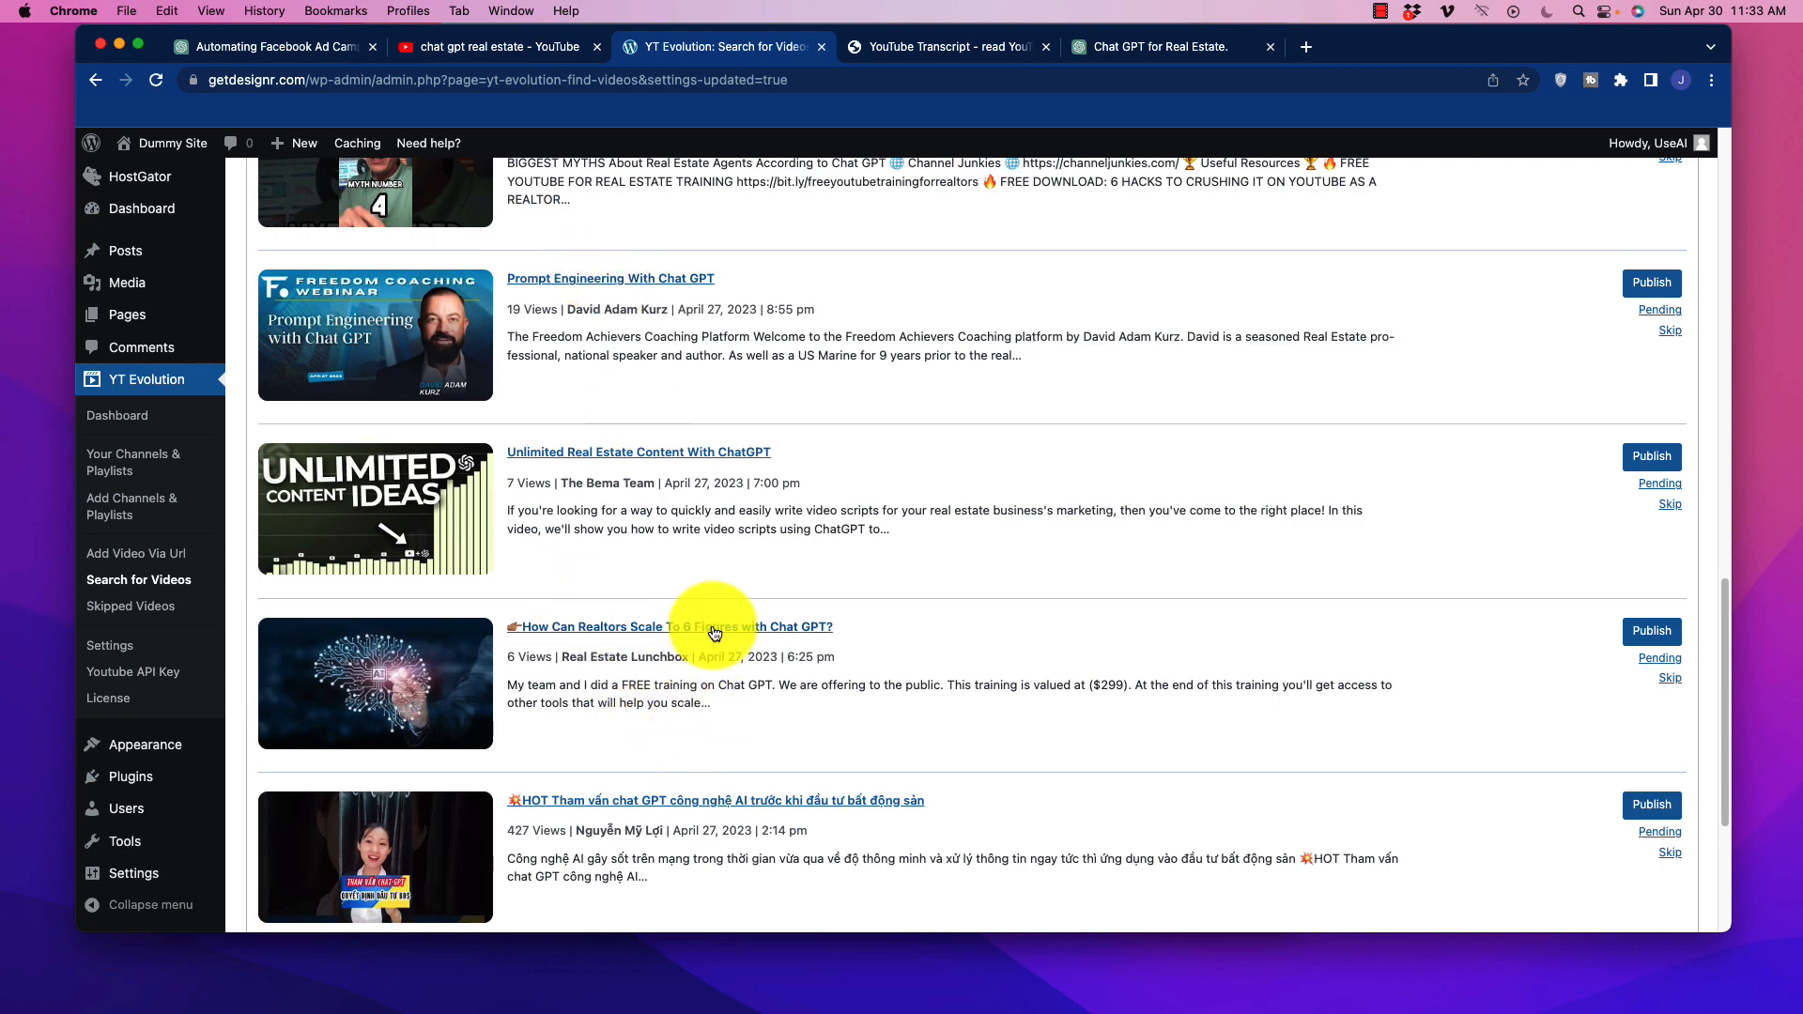
{"action": "scroll", "coordinate": [711, 624], "scroll_direction": "up", "scroll_amount": 20}
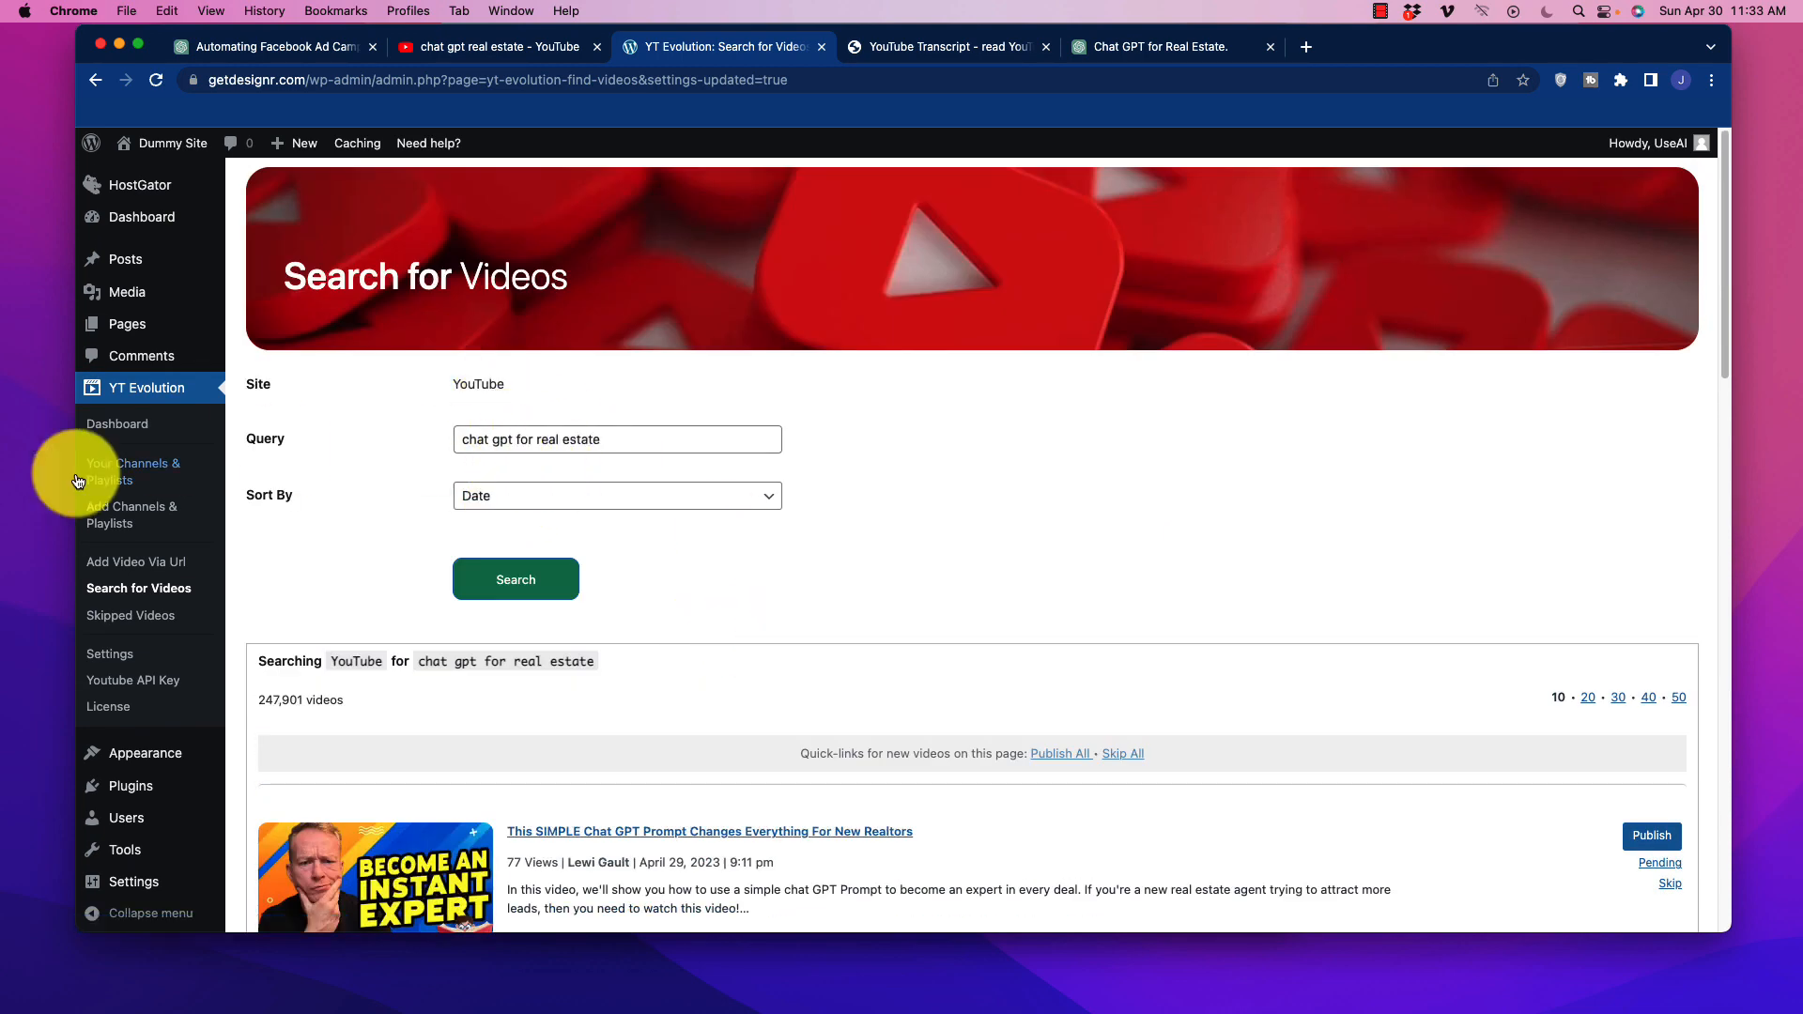
Step: Enable Subtitles/Captions in the YT Evolution subtitle settings and save them
{"action": "left_click", "coordinate": [113, 657]}
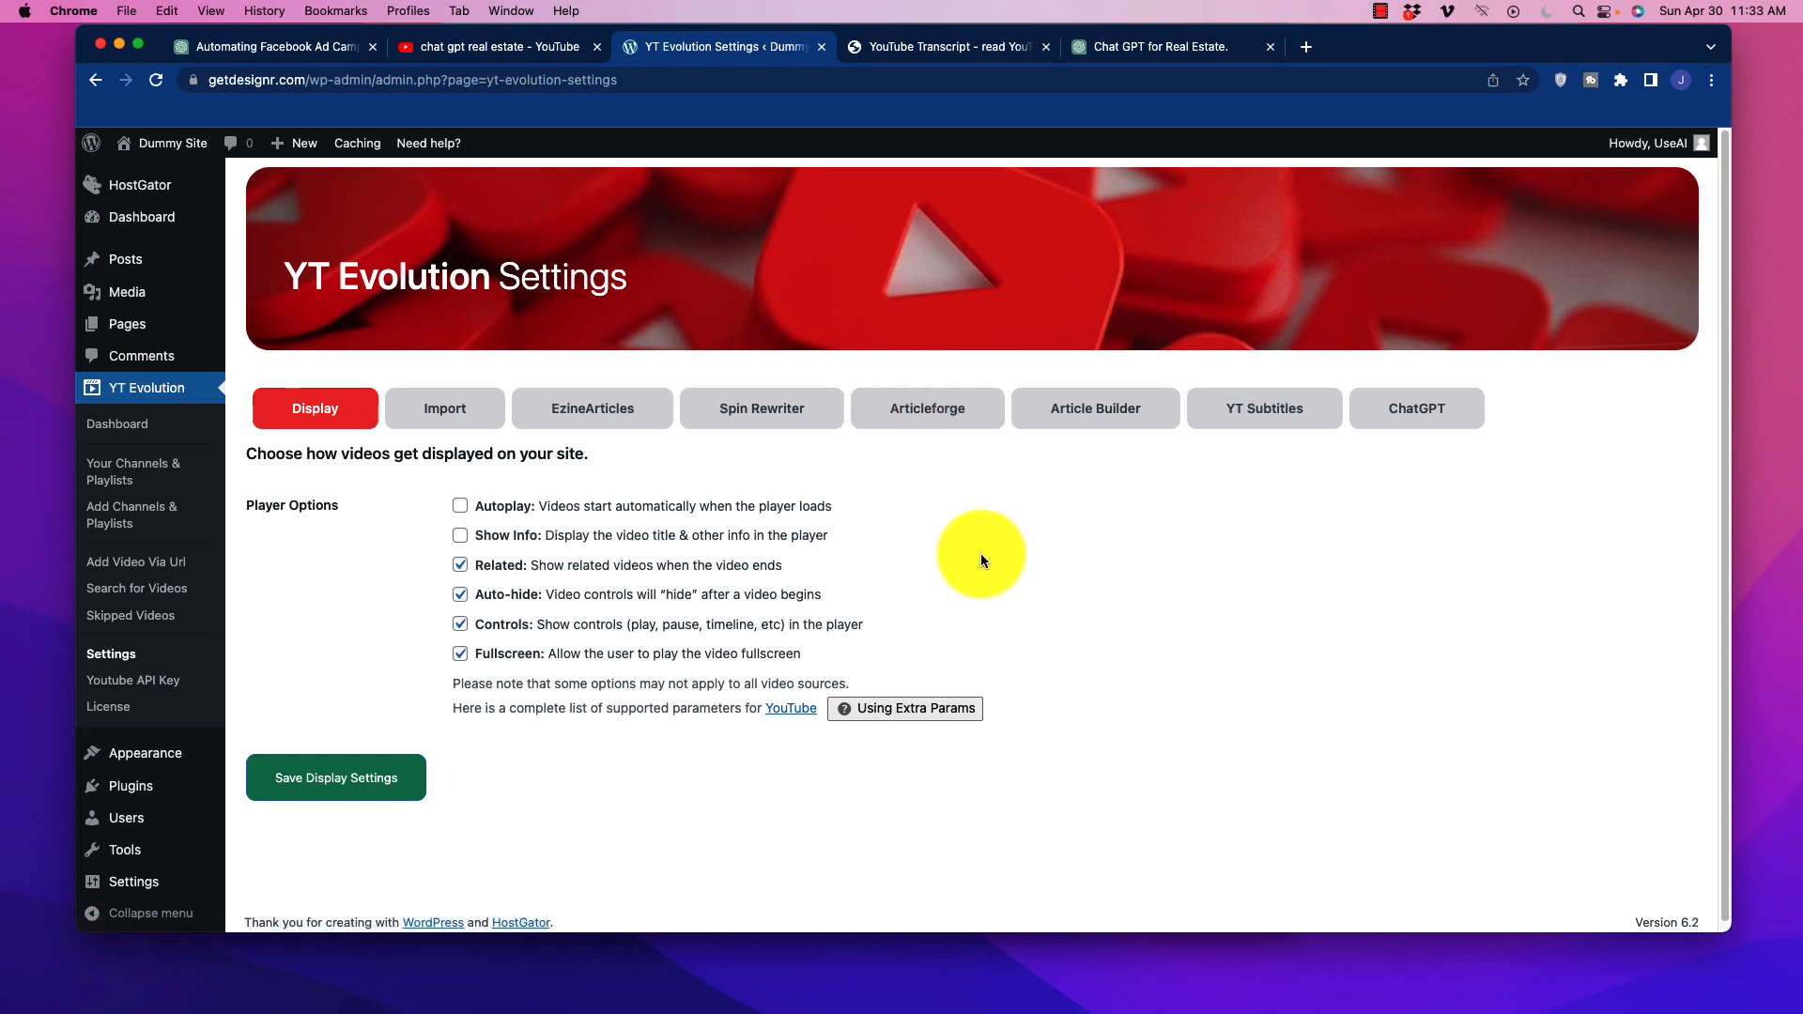
{"action": "left_click", "coordinate": [1258, 425]}
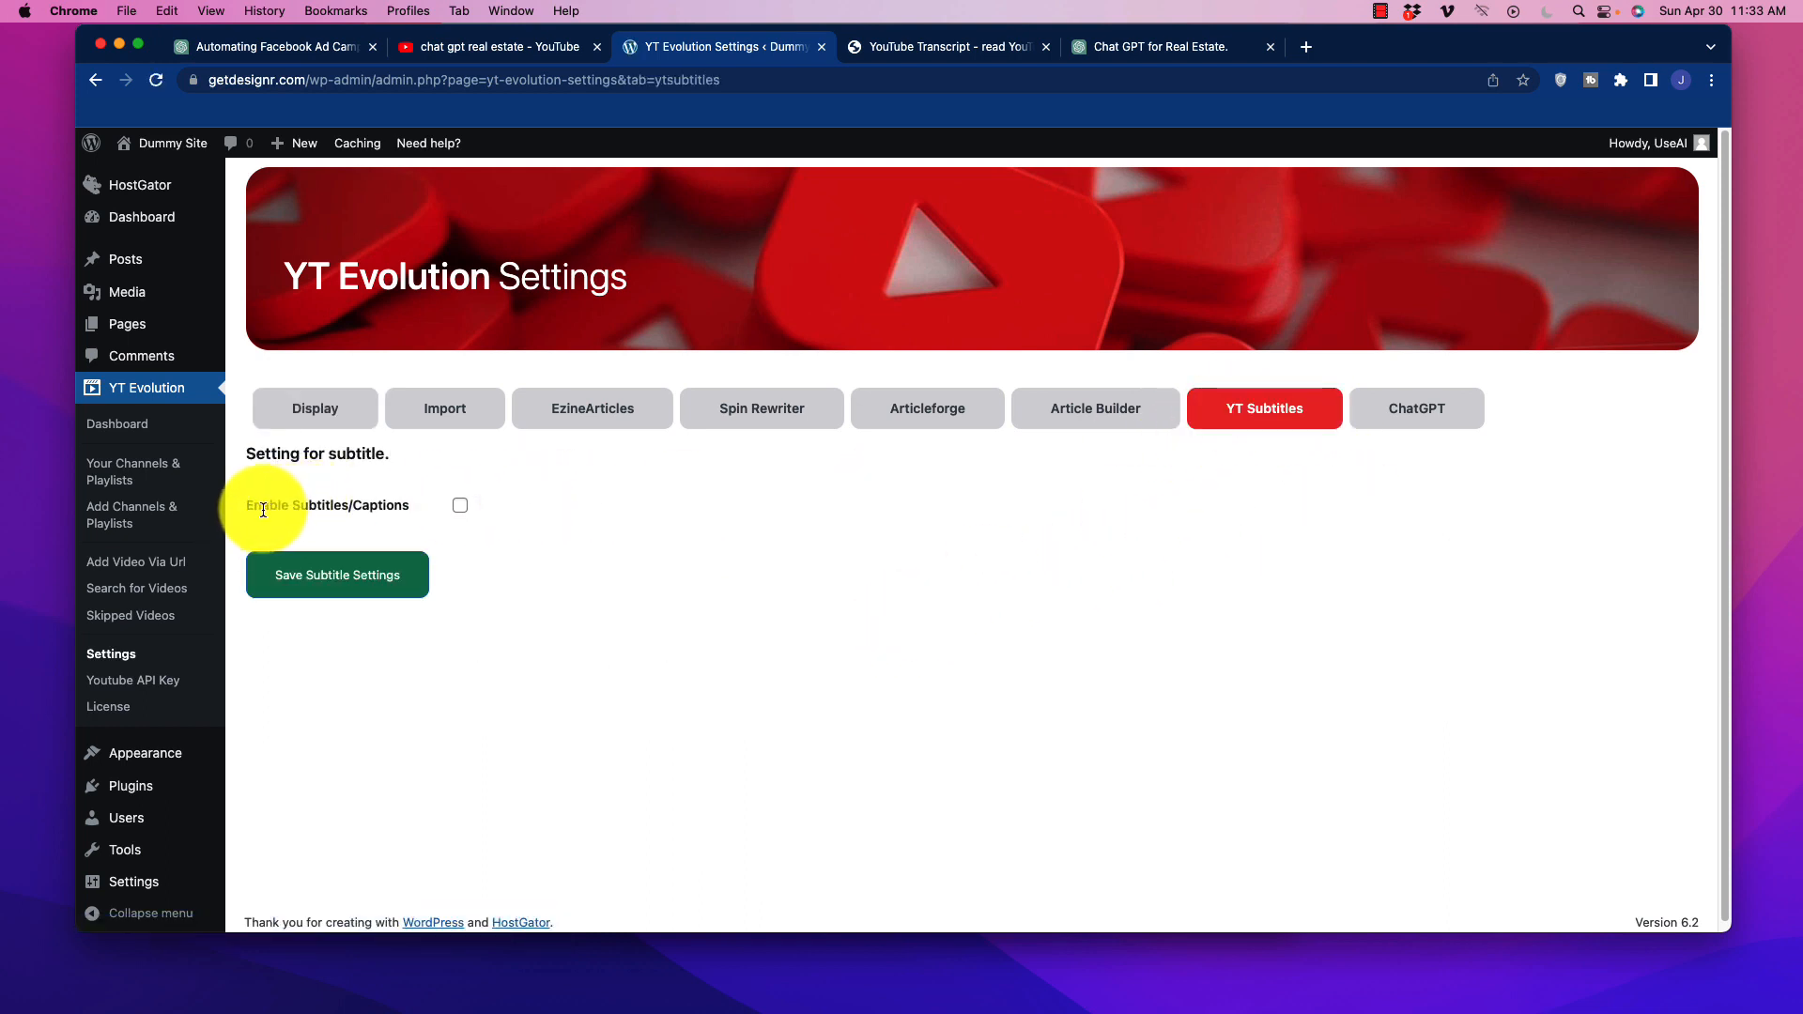
{"action": "left_click", "coordinate": [459, 507]}
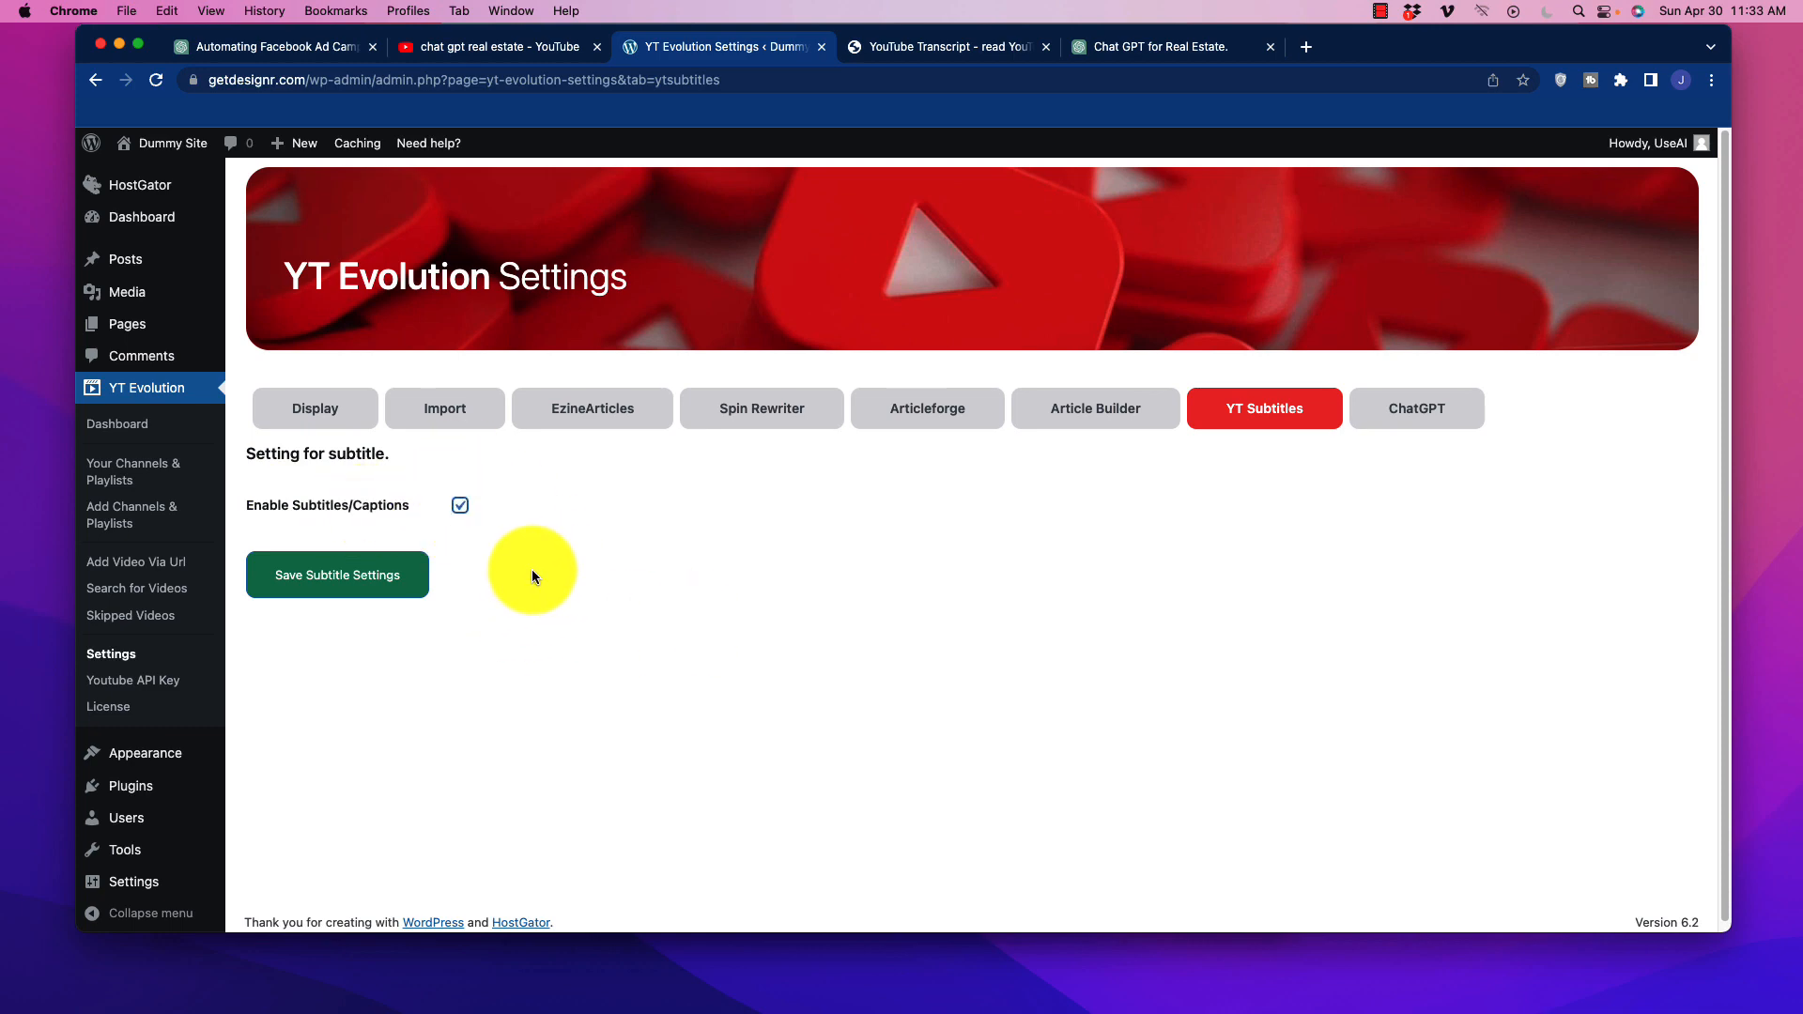
{"action": "left_click", "coordinate": [373, 576]}
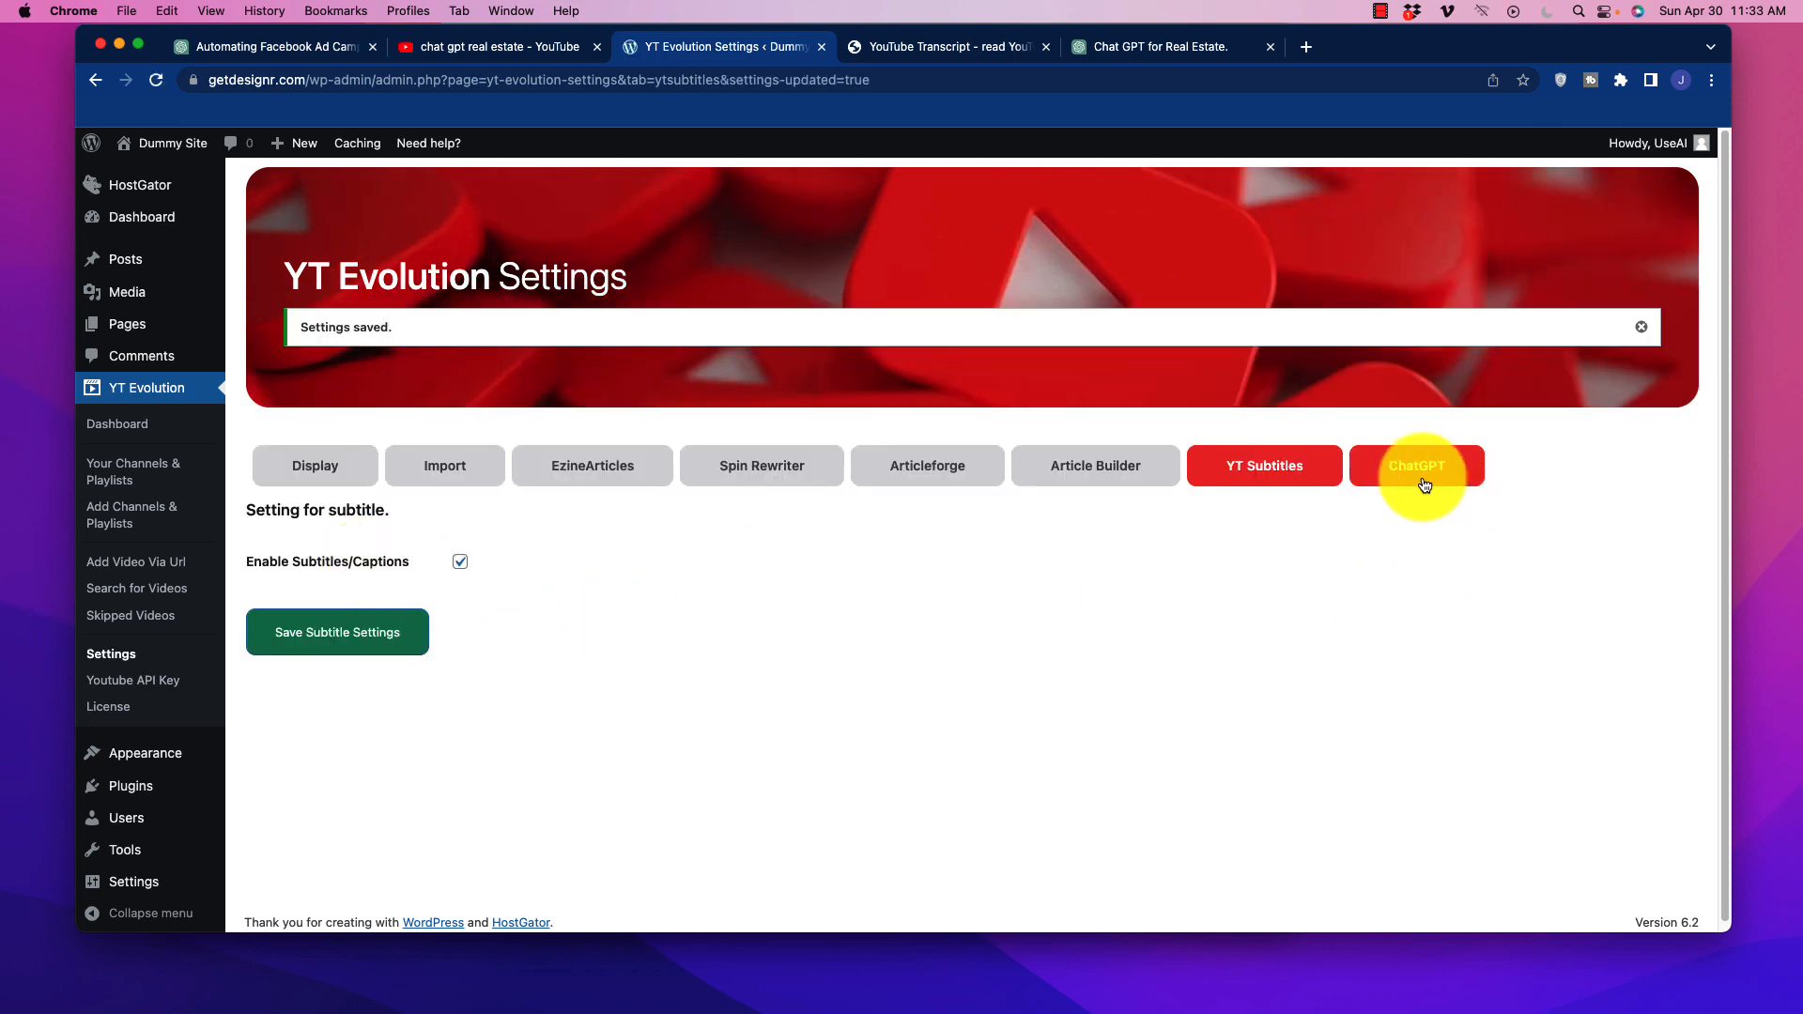
Step: Examine YT Evolution's ChatGPT settings, including the content length and language choices and the Rewrite Title option
{"action": "left_click", "coordinate": [1417, 469]}
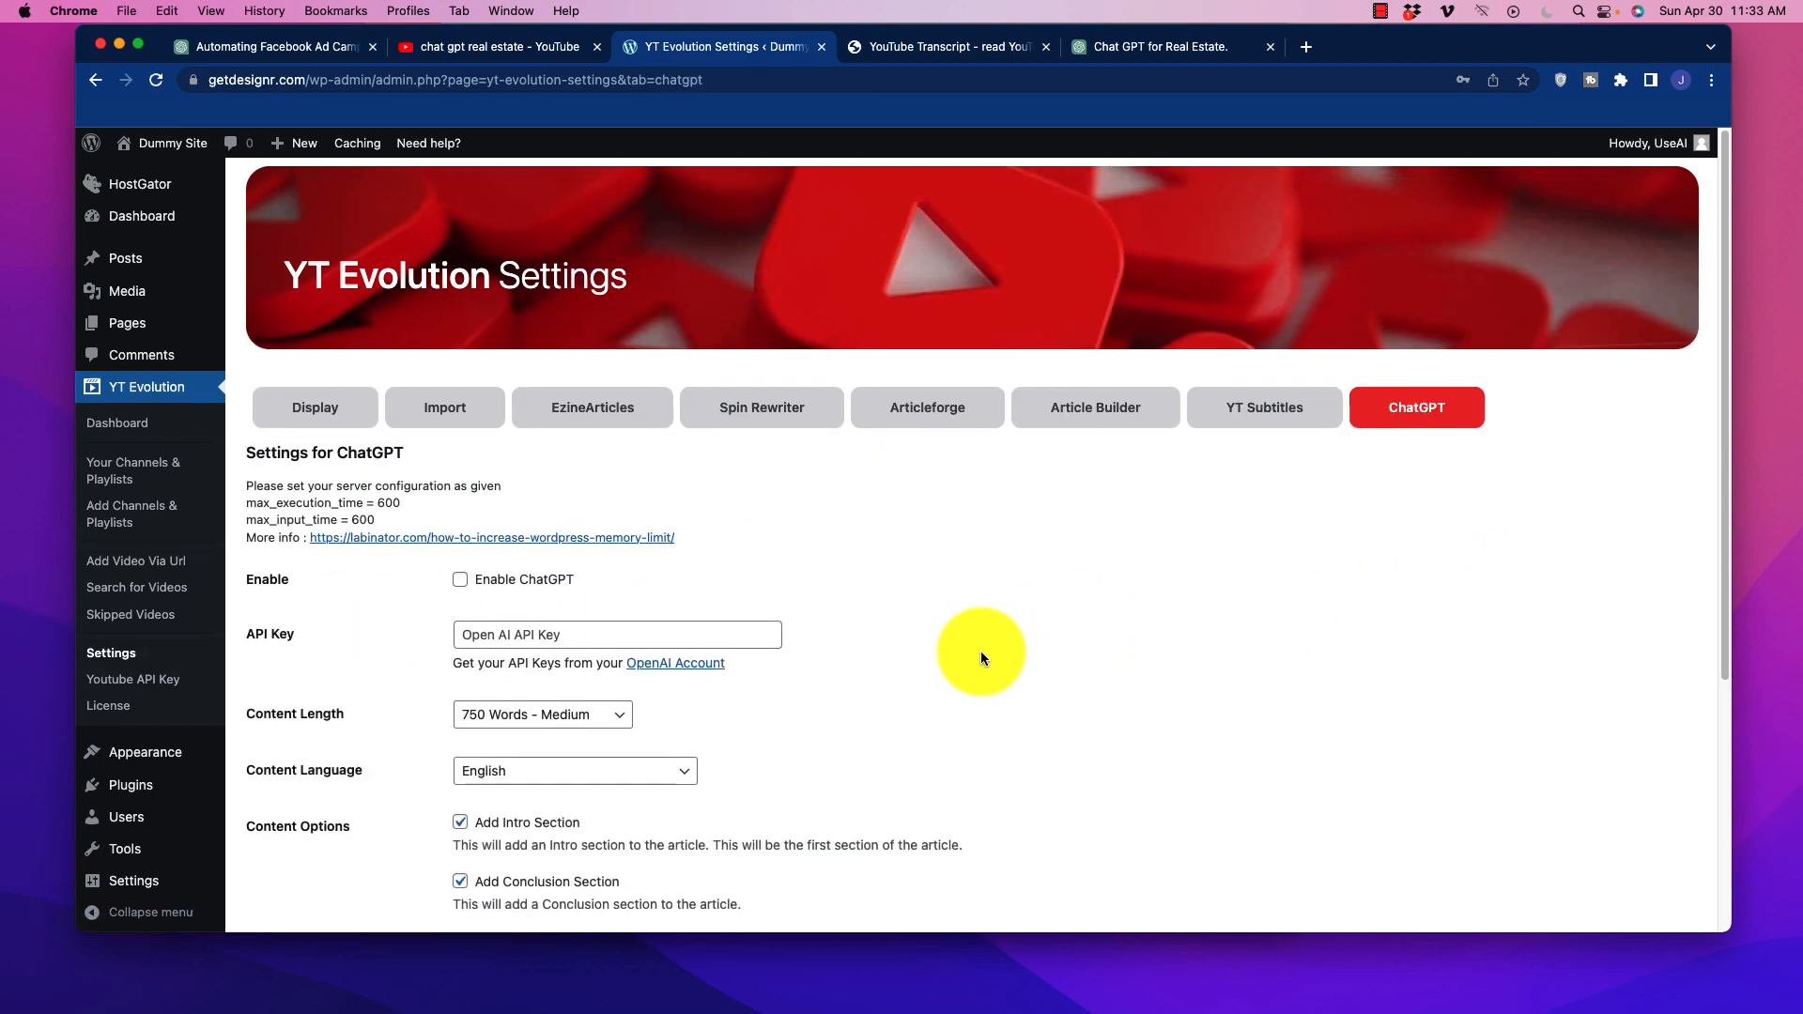
{"action": "scroll", "coordinate": [980, 651], "scroll_direction": "down", "scroll_amount": 5}
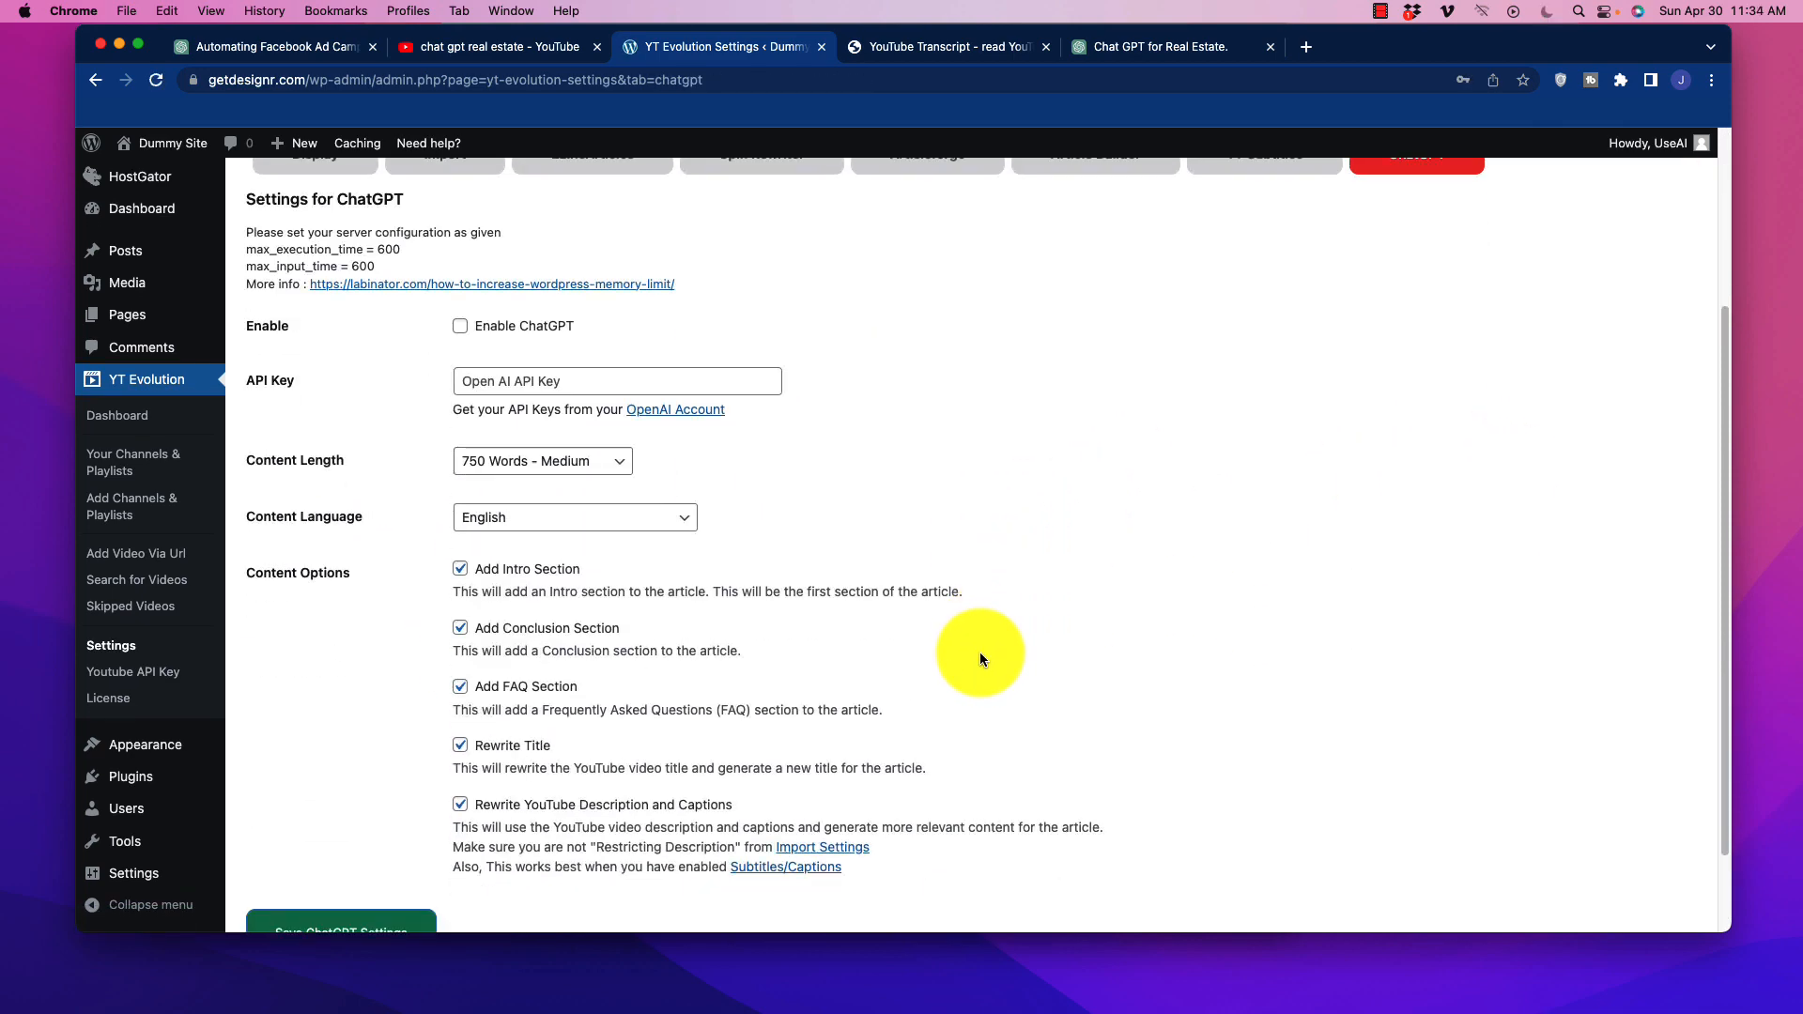
{"action": "left_click", "coordinate": [460, 322]}
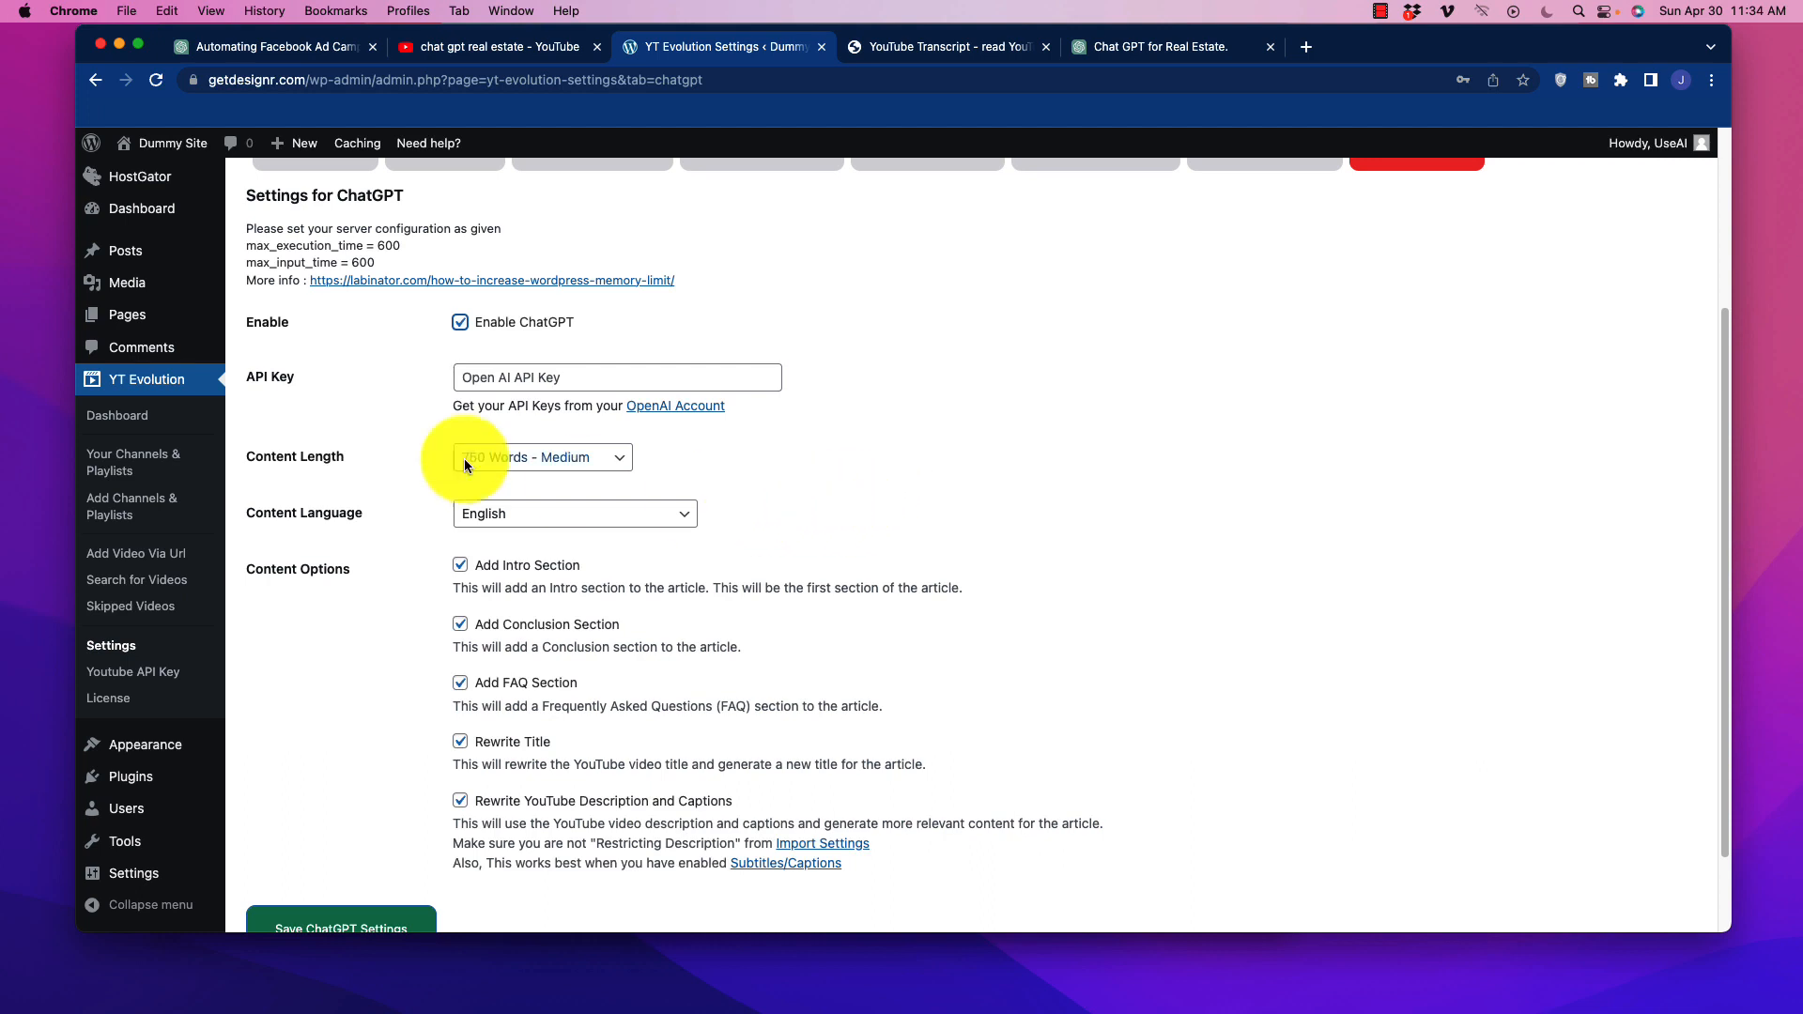
{"action": "left_click", "coordinate": [607, 473]}
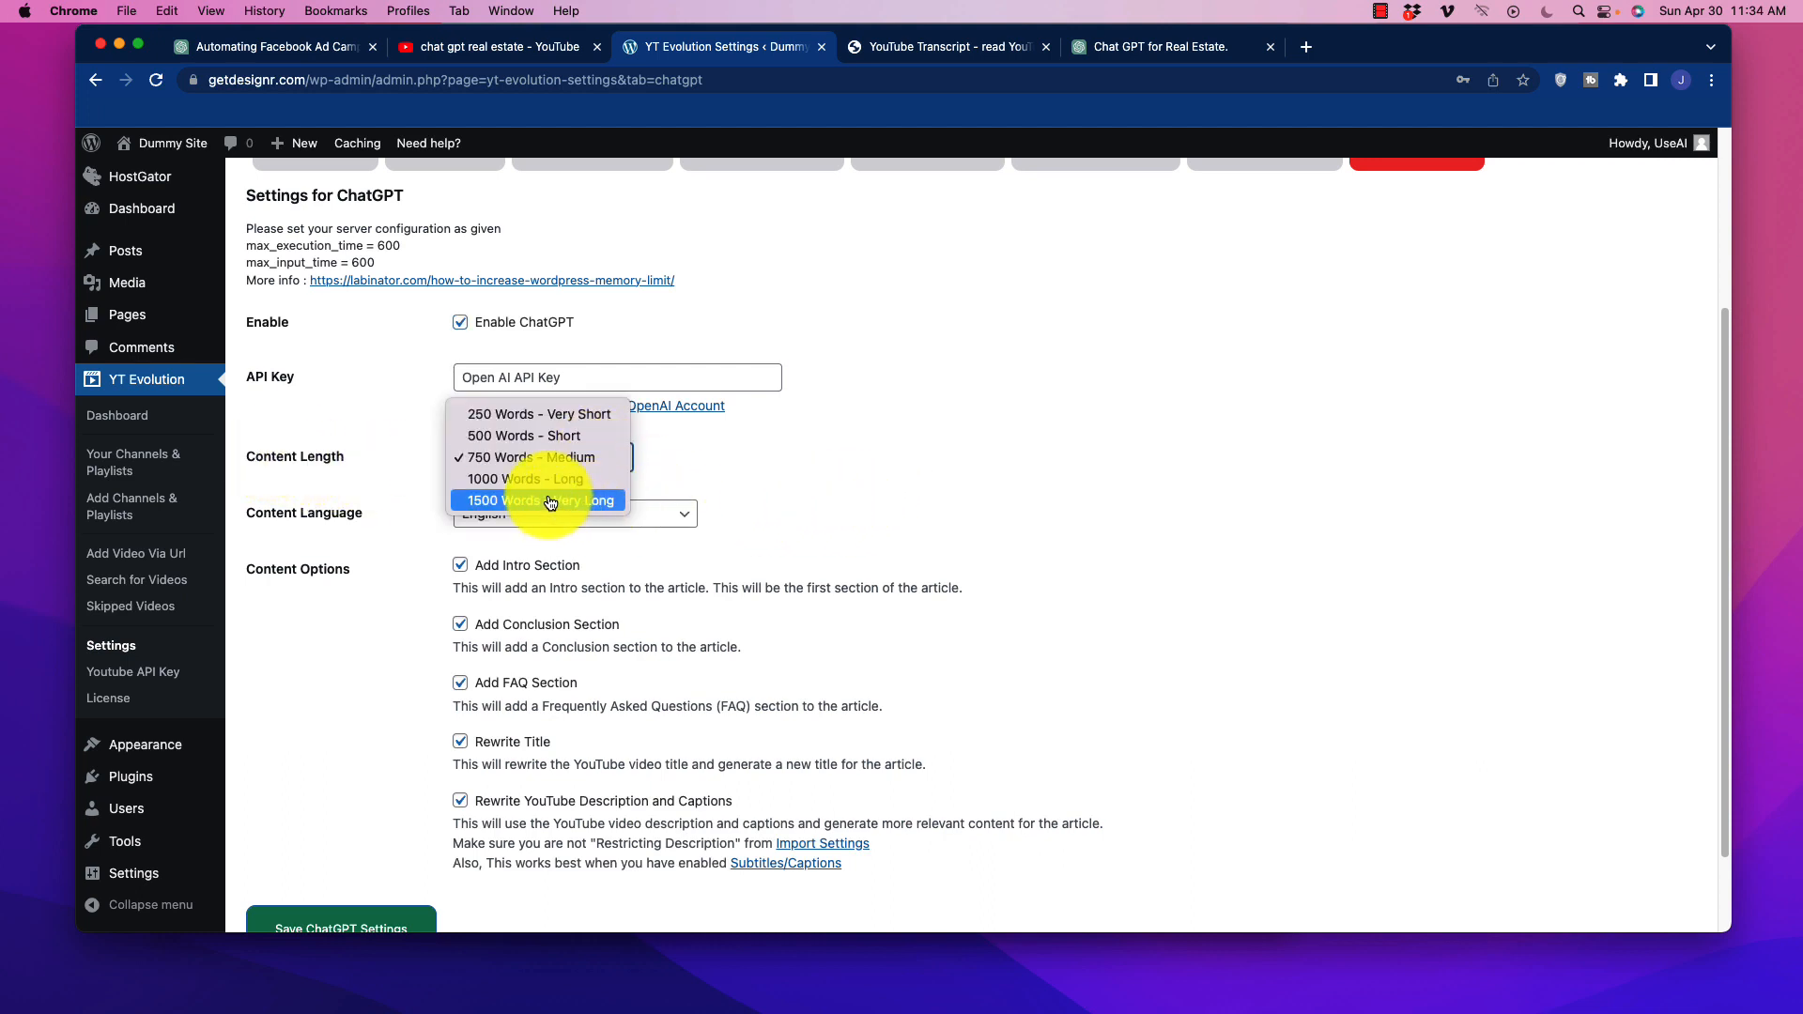
{"action": "left_click", "coordinate": [750, 481]}
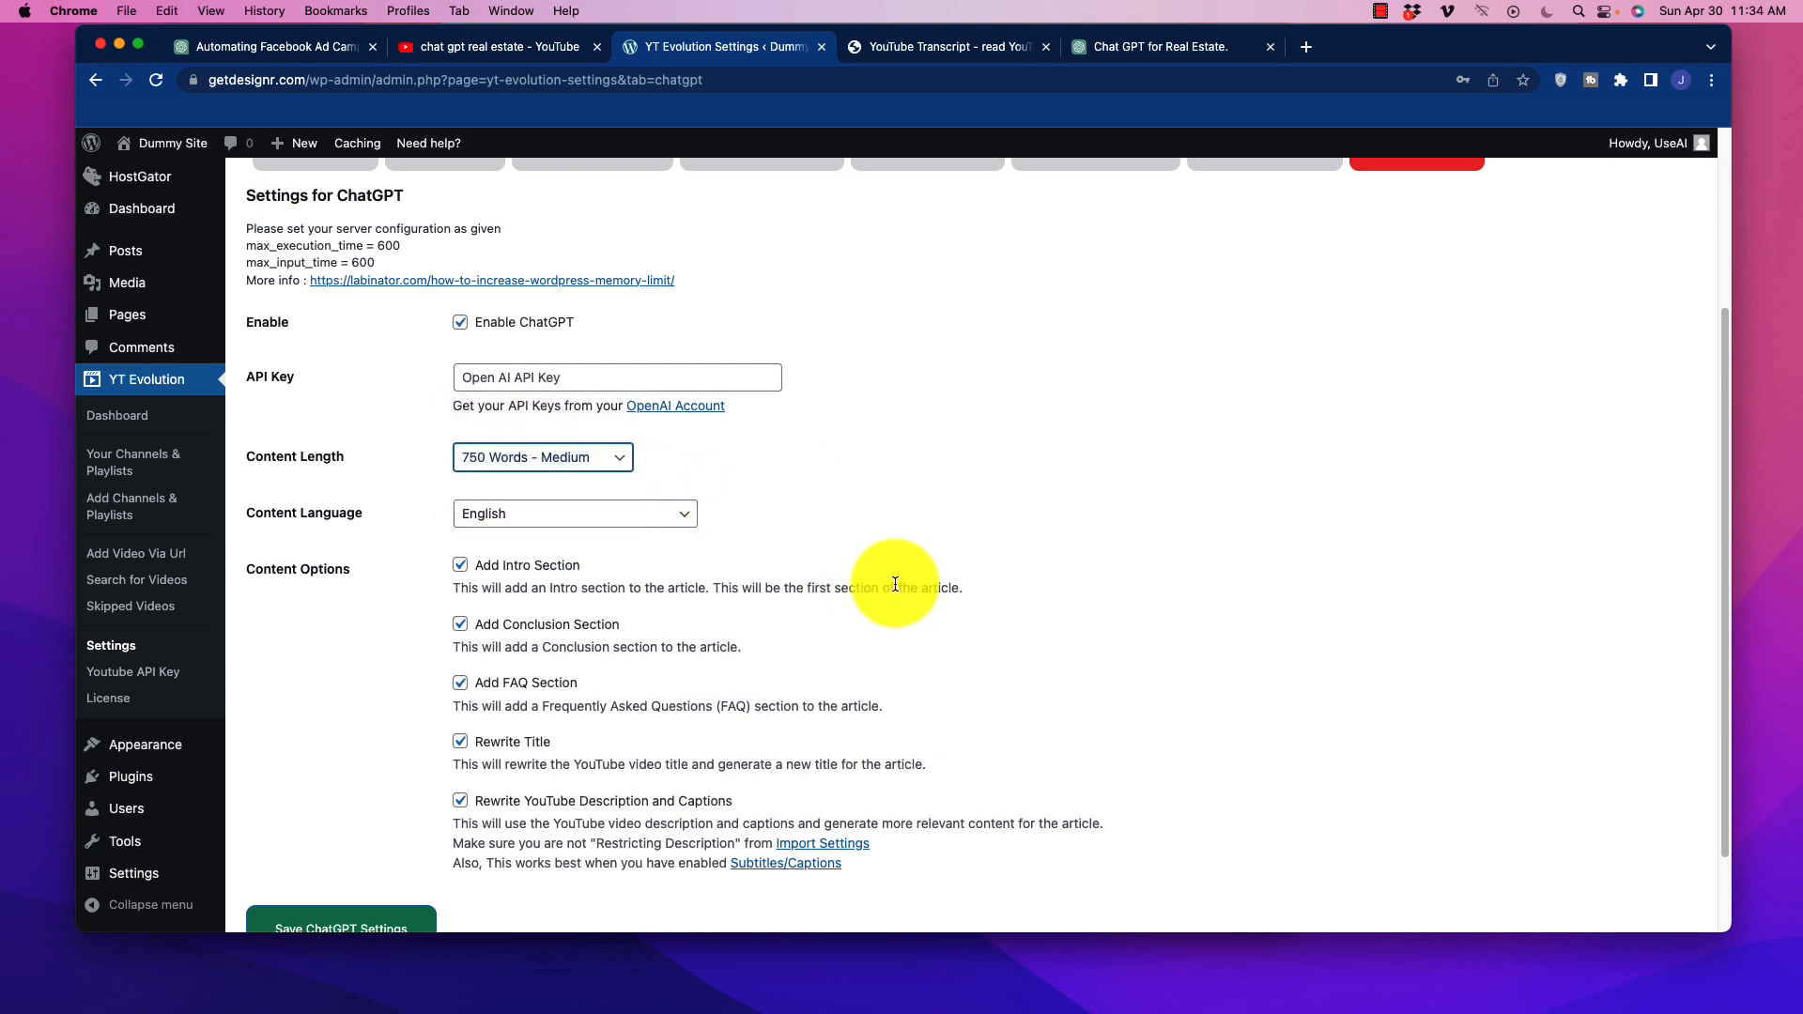
{"action": "left_click", "coordinate": [538, 518]}
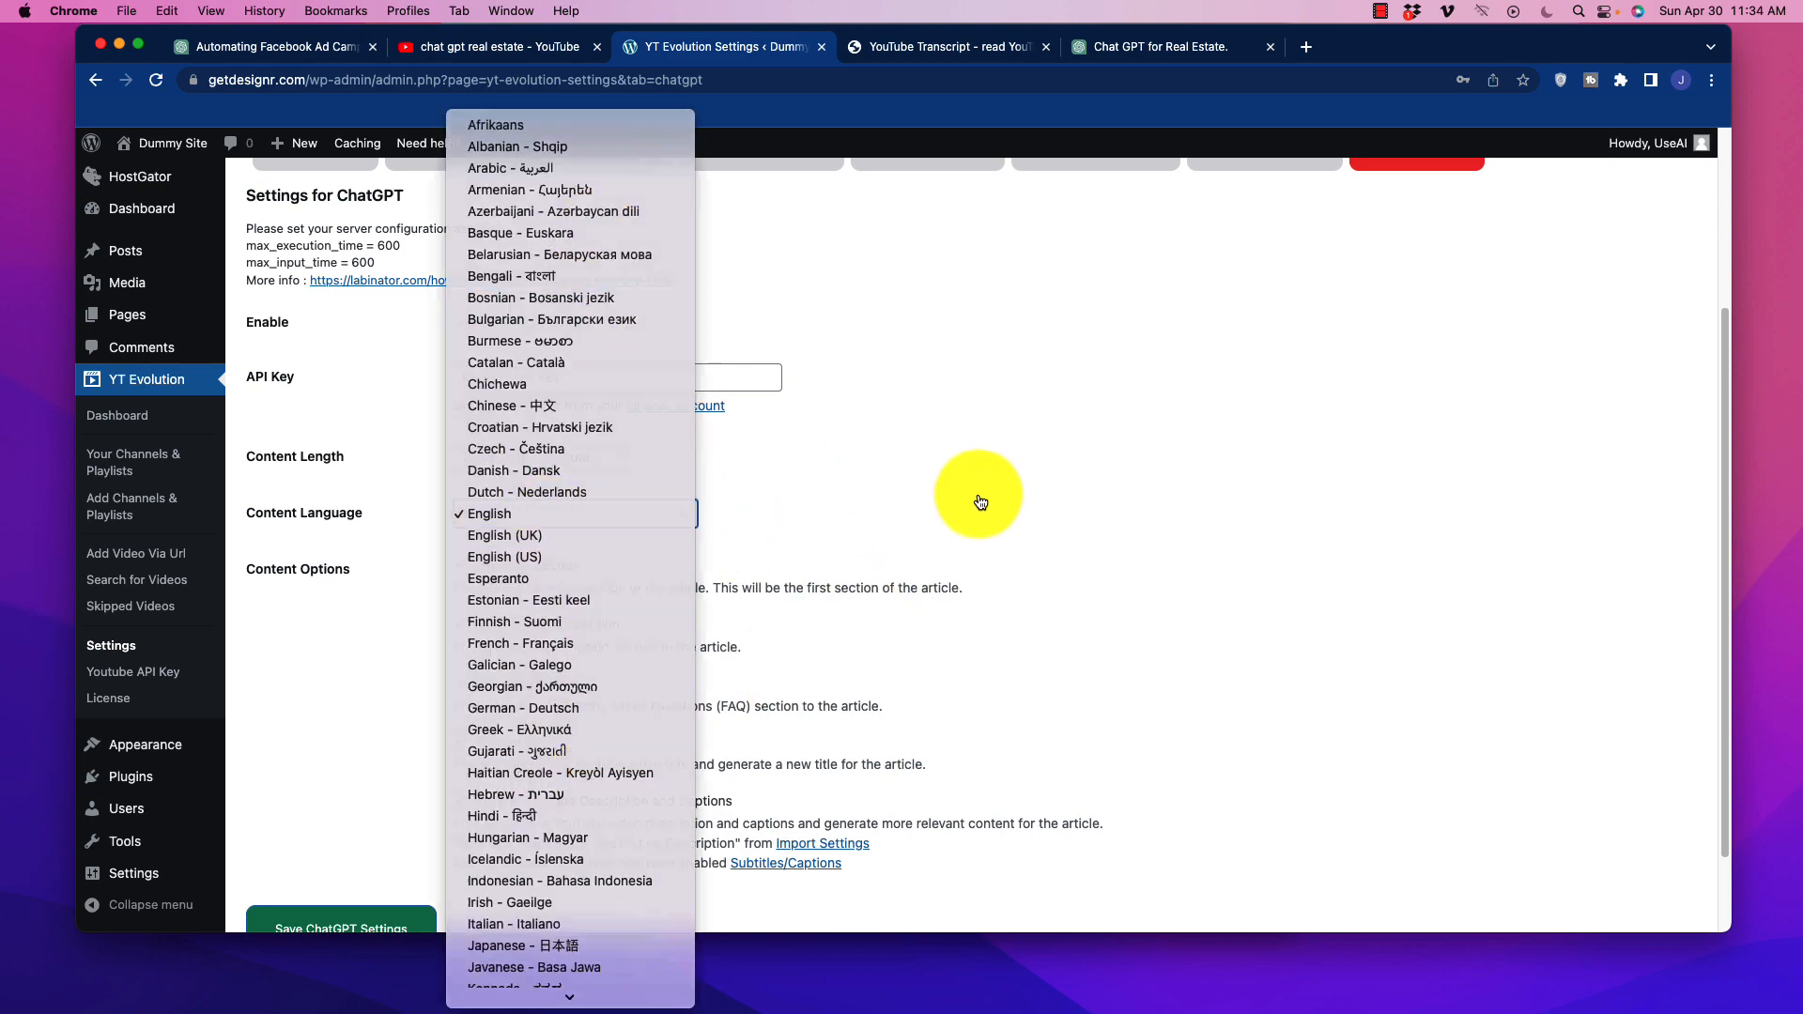
{"action": "left_click", "coordinate": [973, 492]}
{"action": "scroll", "coordinate": [301, 621], "scroll_direction": "down", "scroll_amount": 3}
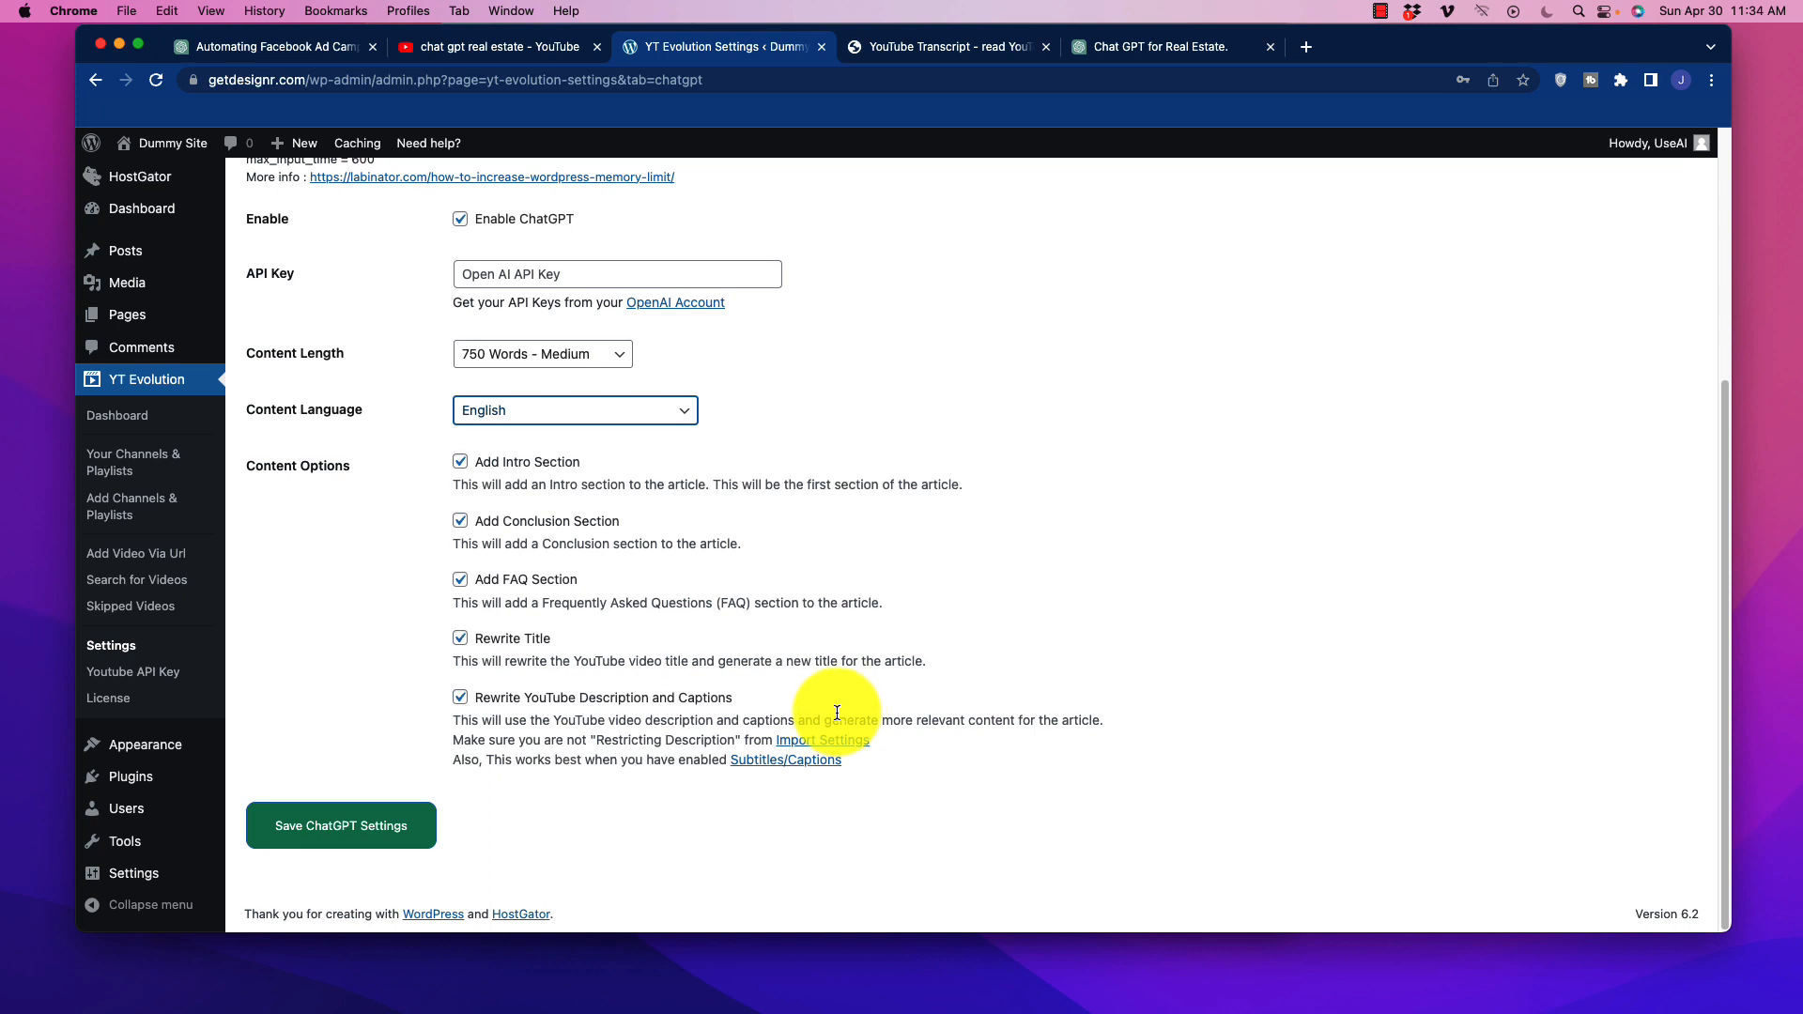
{"action": "left_click", "coordinate": [460, 638]}
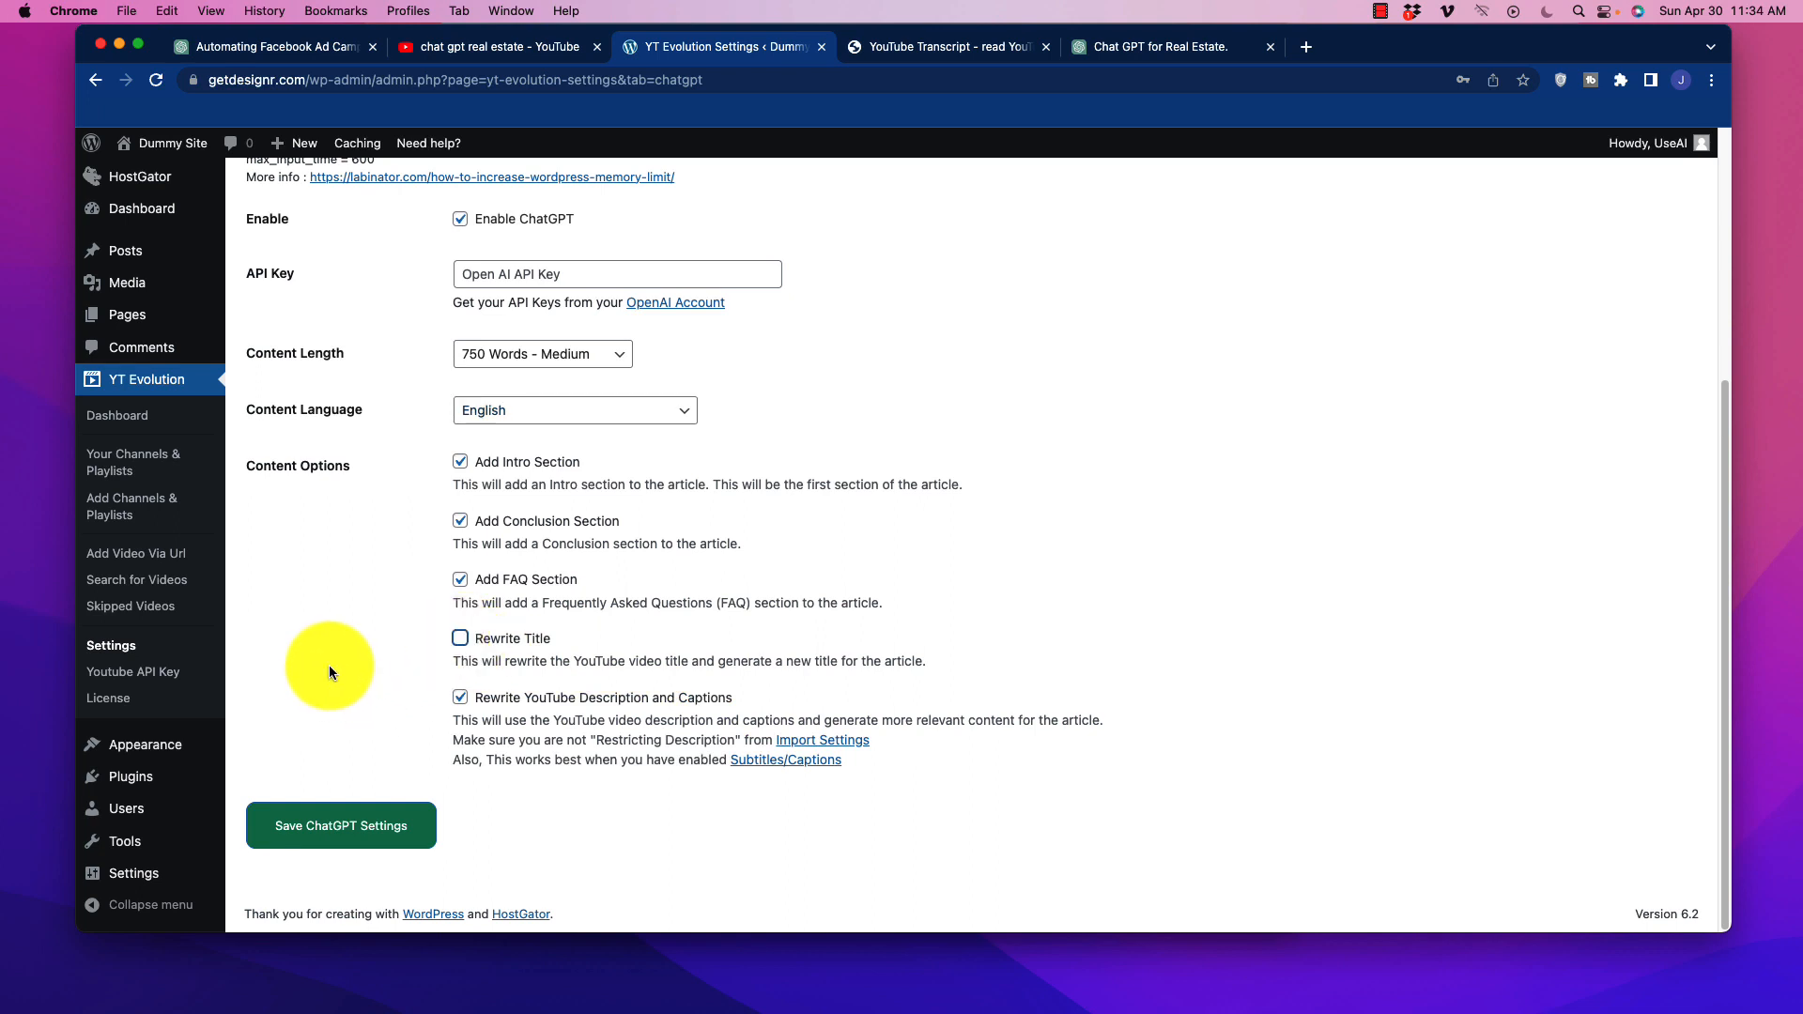
{"action": "left_click", "coordinate": [460, 640]}
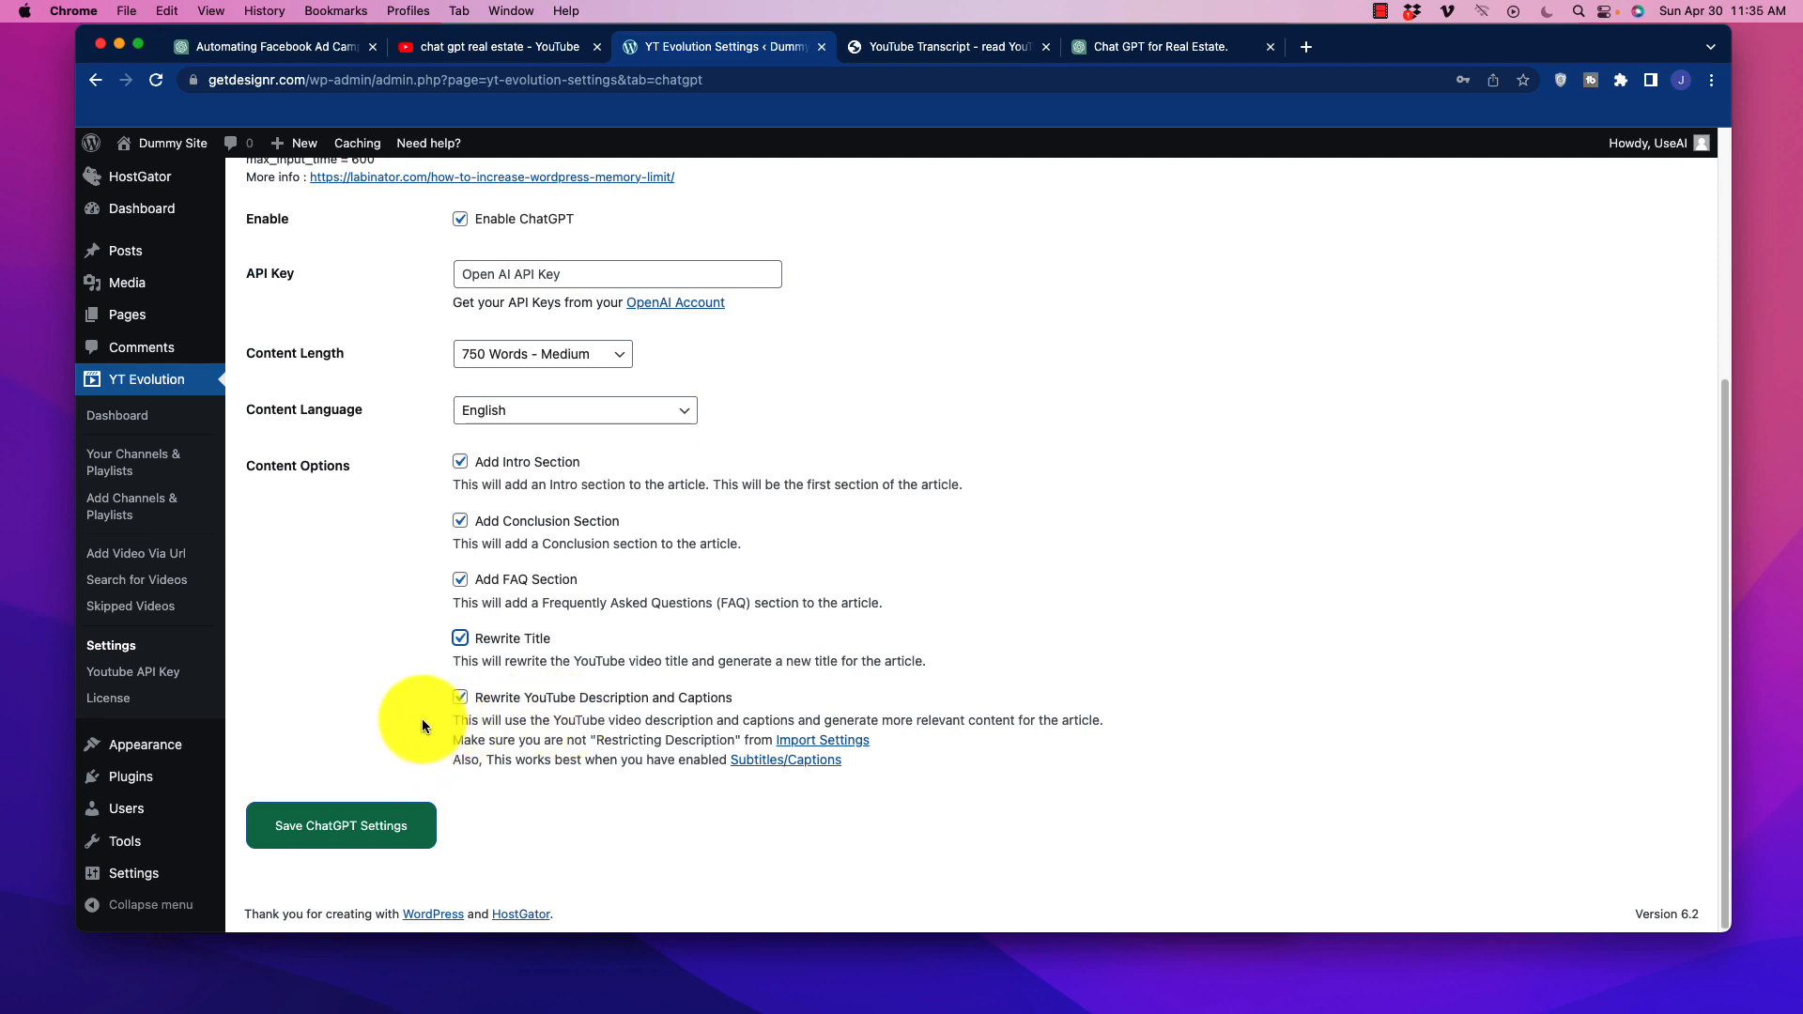
Step: Enable Restrict Description Links in YT Evolution's import settings and save them
{"action": "scroll", "coordinate": [421, 718], "scroll_direction": "up", "scroll_amount": 5}
{"action": "left_click", "coordinate": [427, 410]}
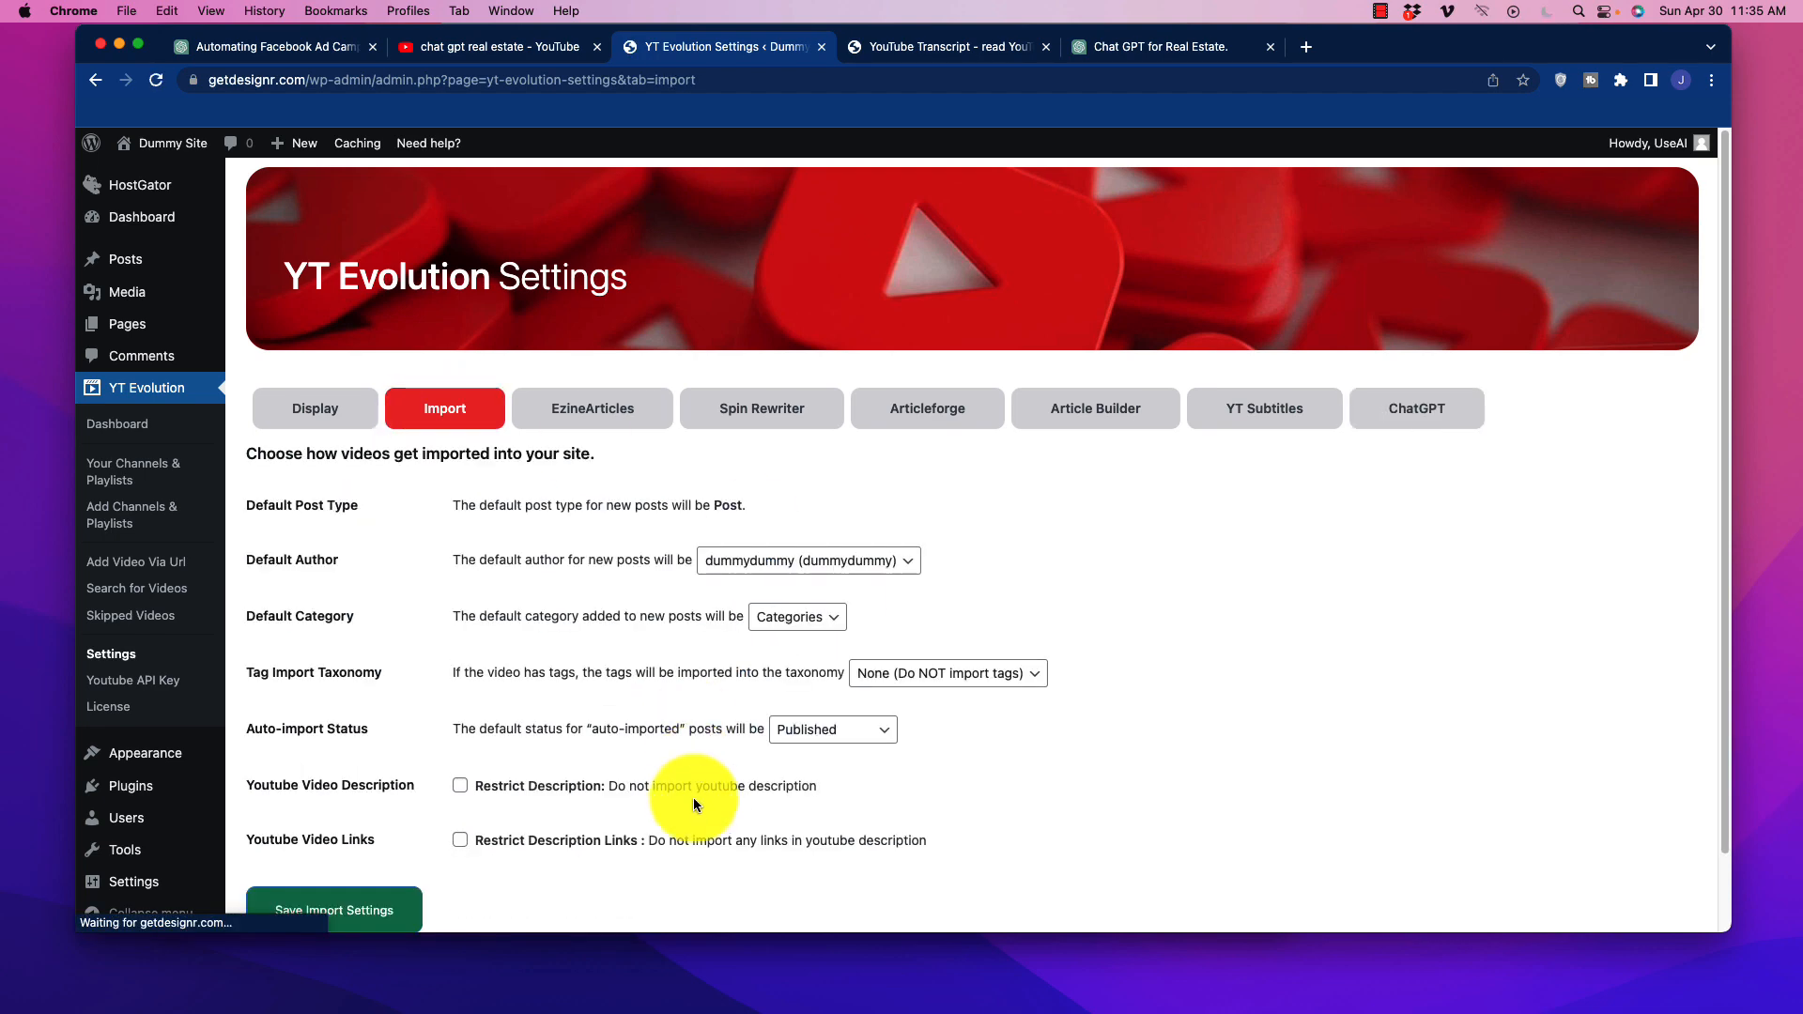
{"action": "scroll", "coordinate": [674, 748], "scroll_direction": "down", "scroll_amount": 1}
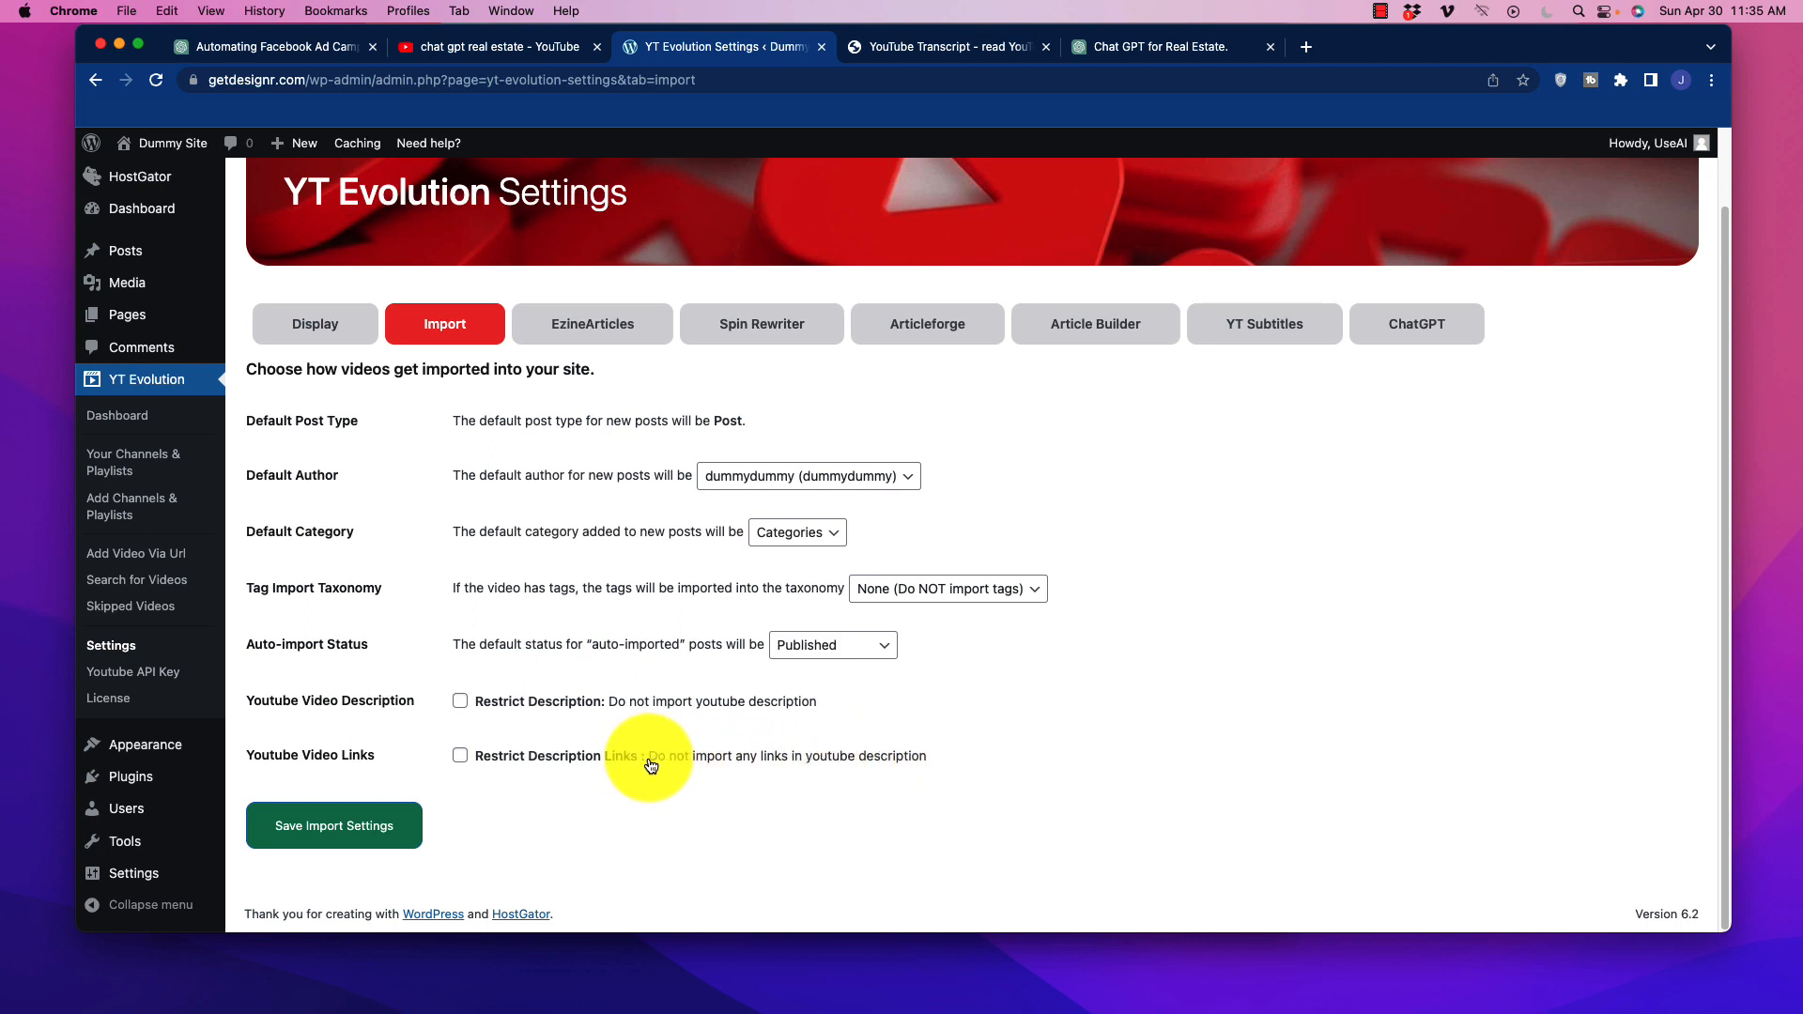
{"action": "left_click_drag", "start_coordinate": [651, 765], "coordinate": [907, 764]}
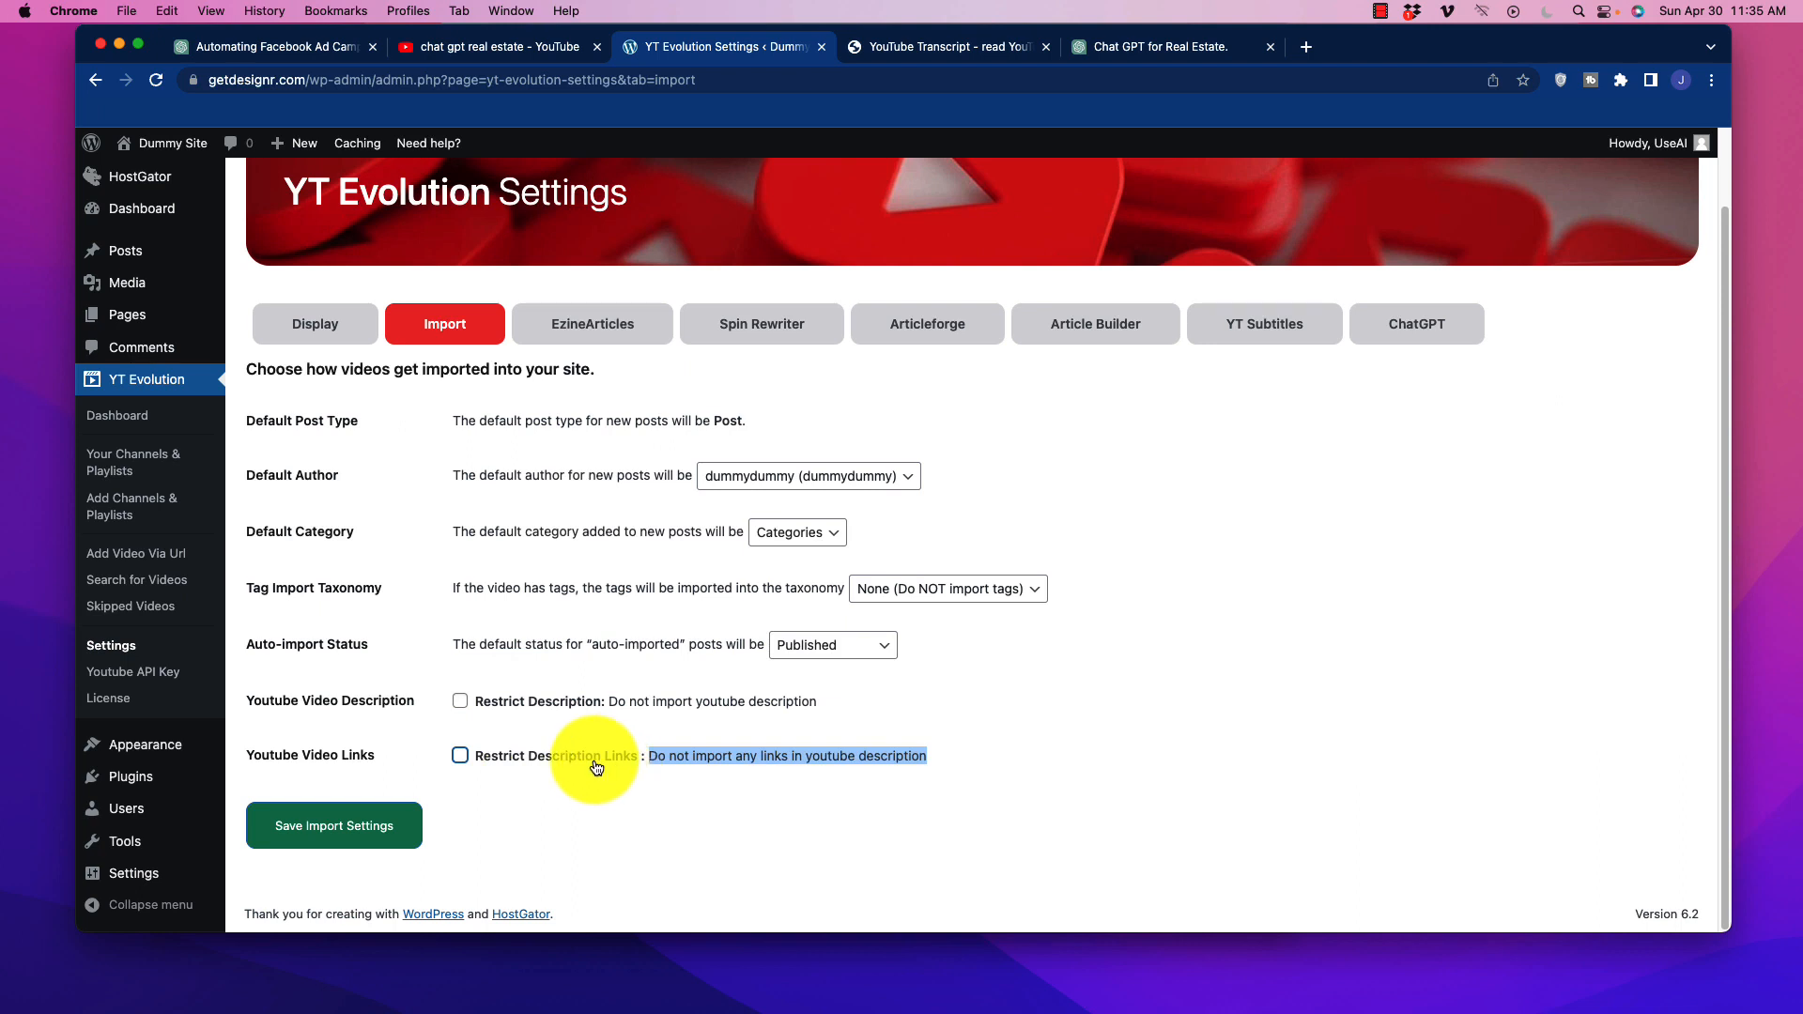
{"action": "left_click", "coordinate": [465, 758]}
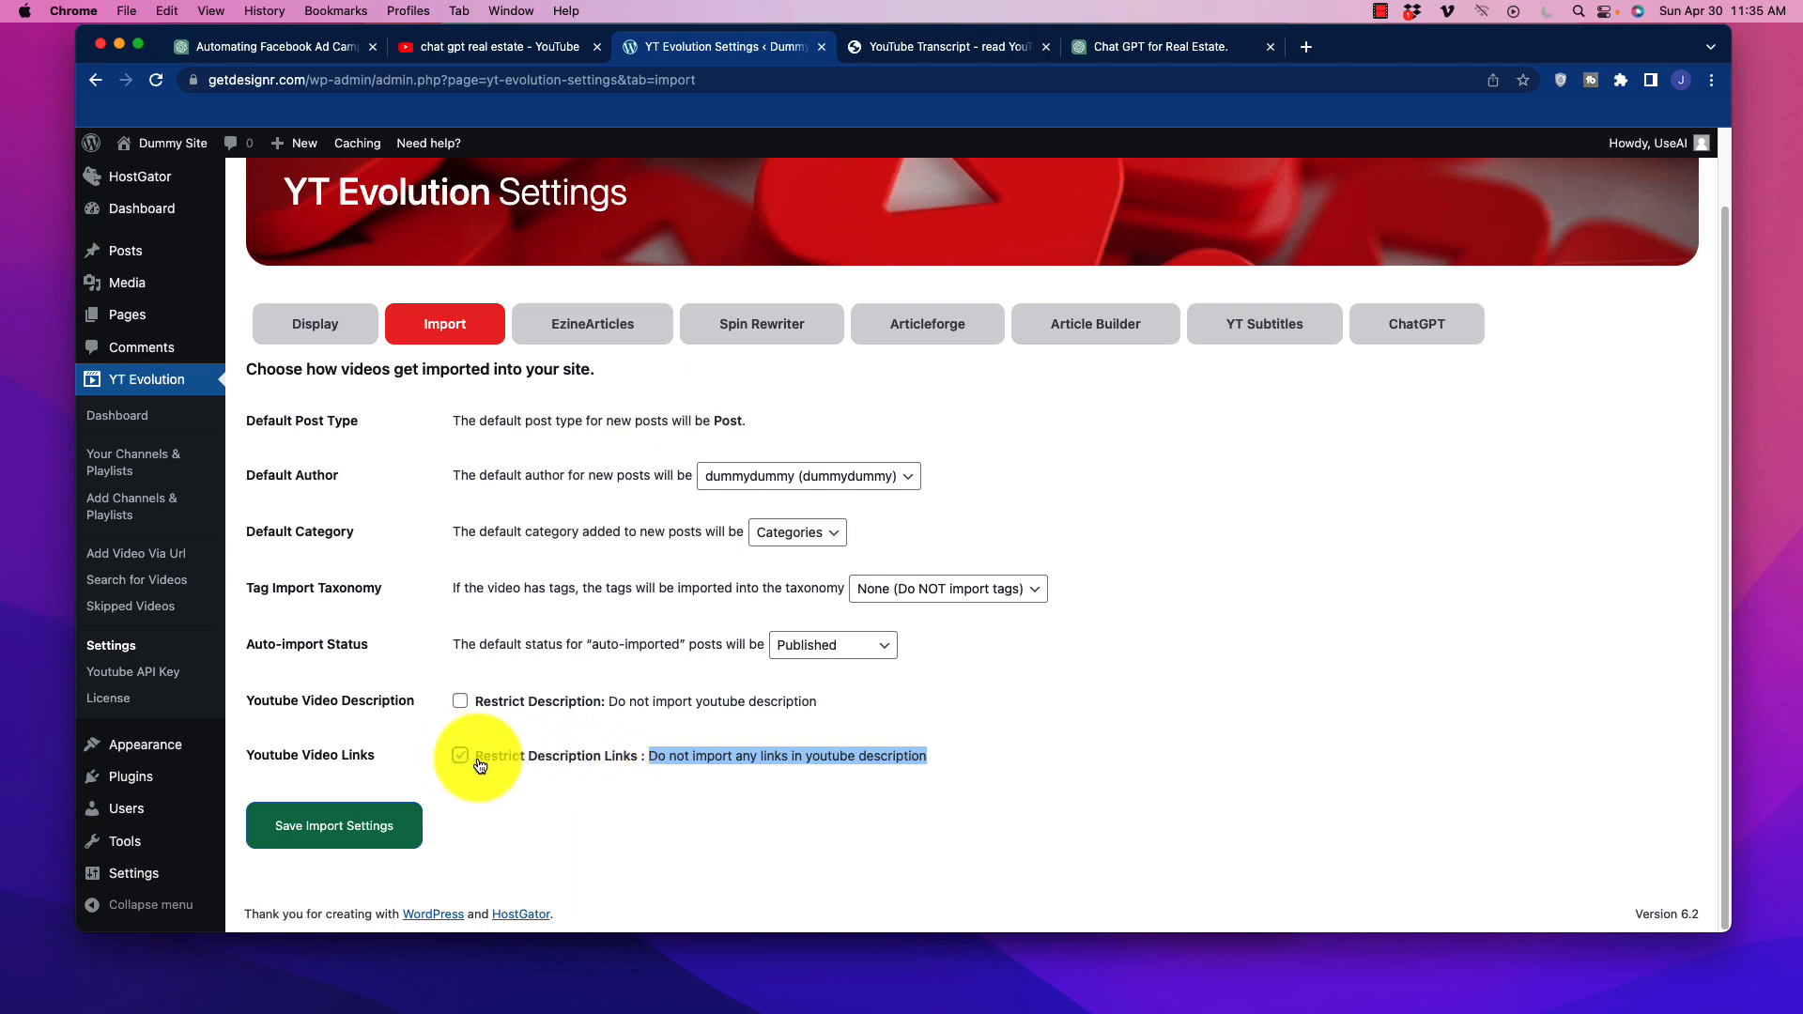
{"action": "left_click", "coordinate": [352, 830]}
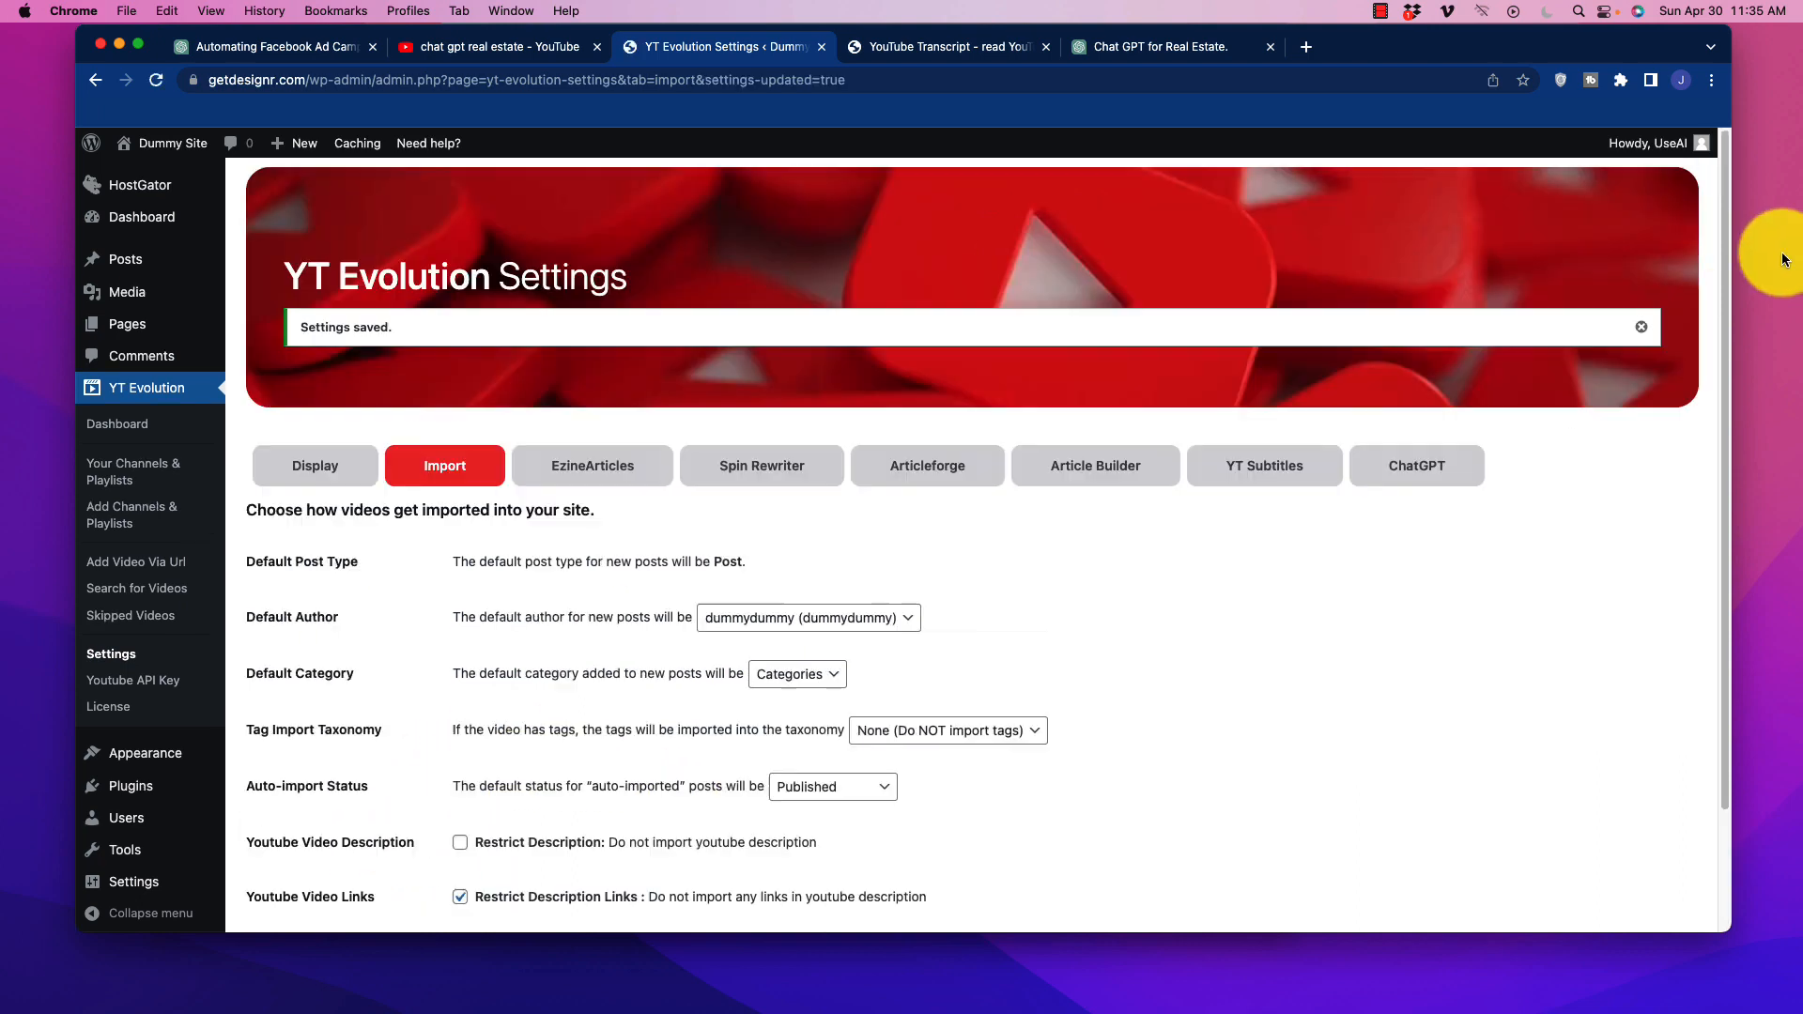
Step: Set the ChatGPT content length to 1500 Words - Very Long and save the ChatGPT settings
{"action": "left_click", "coordinate": [1390, 468]}
{"action": "scroll", "coordinate": [751, 699], "scroll_direction": "down", "scroll_amount": 5}
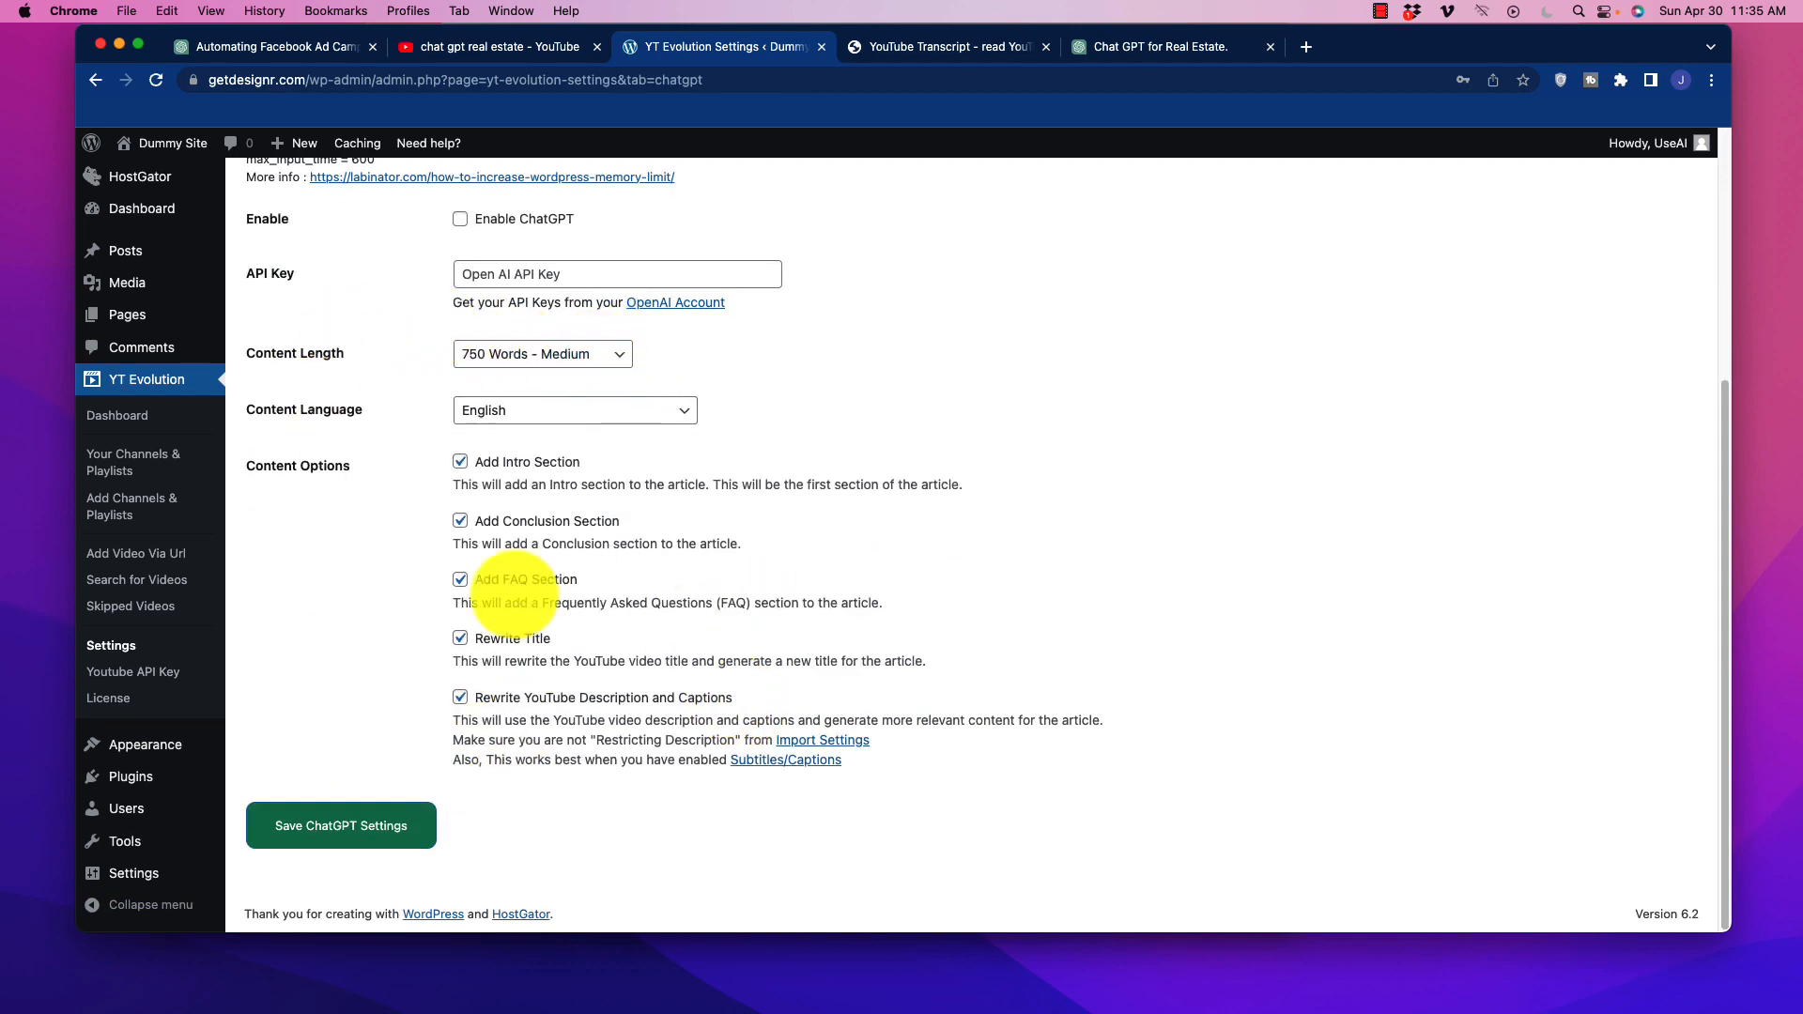
{"action": "scroll", "coordinate": [539, 546], "scroll_direction": "up", "scroll_amount": 5}
{"action": "scroll", "coordinate": [473, 651], "scroll_direction": "down", "scroll_amount": 3}
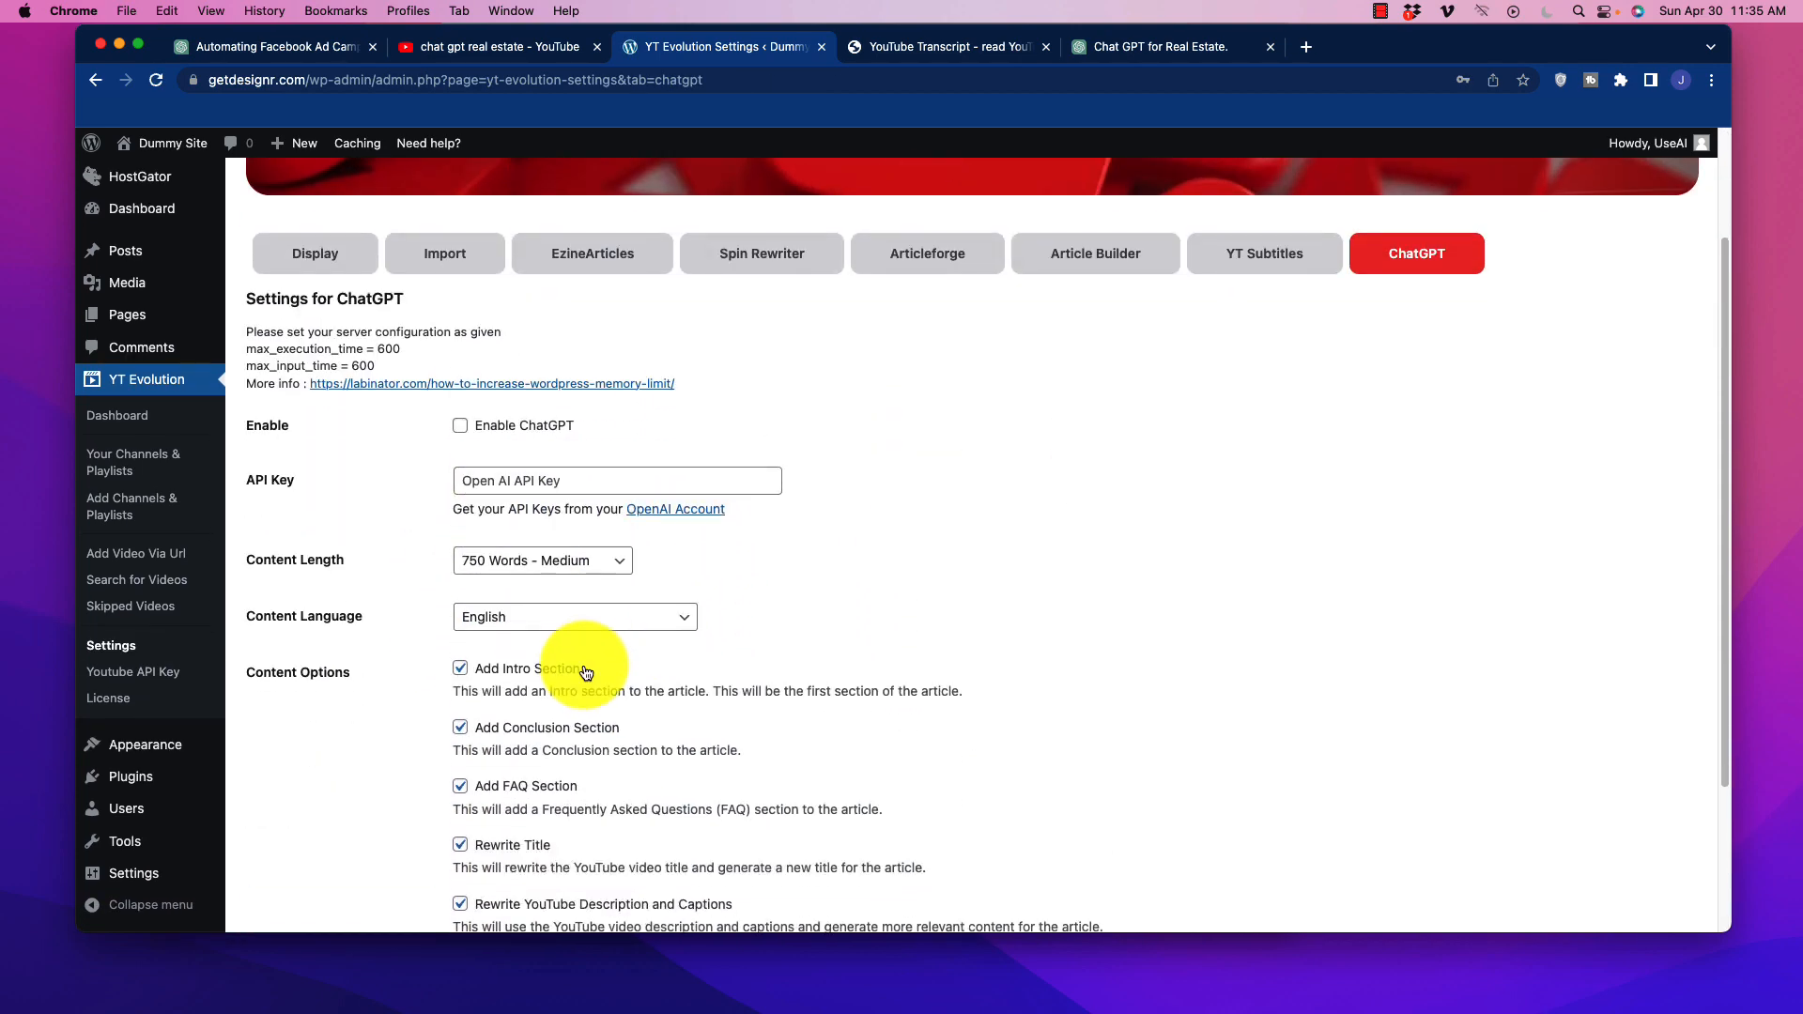
{"action": "left_click", "coordinate": [523, 561]}
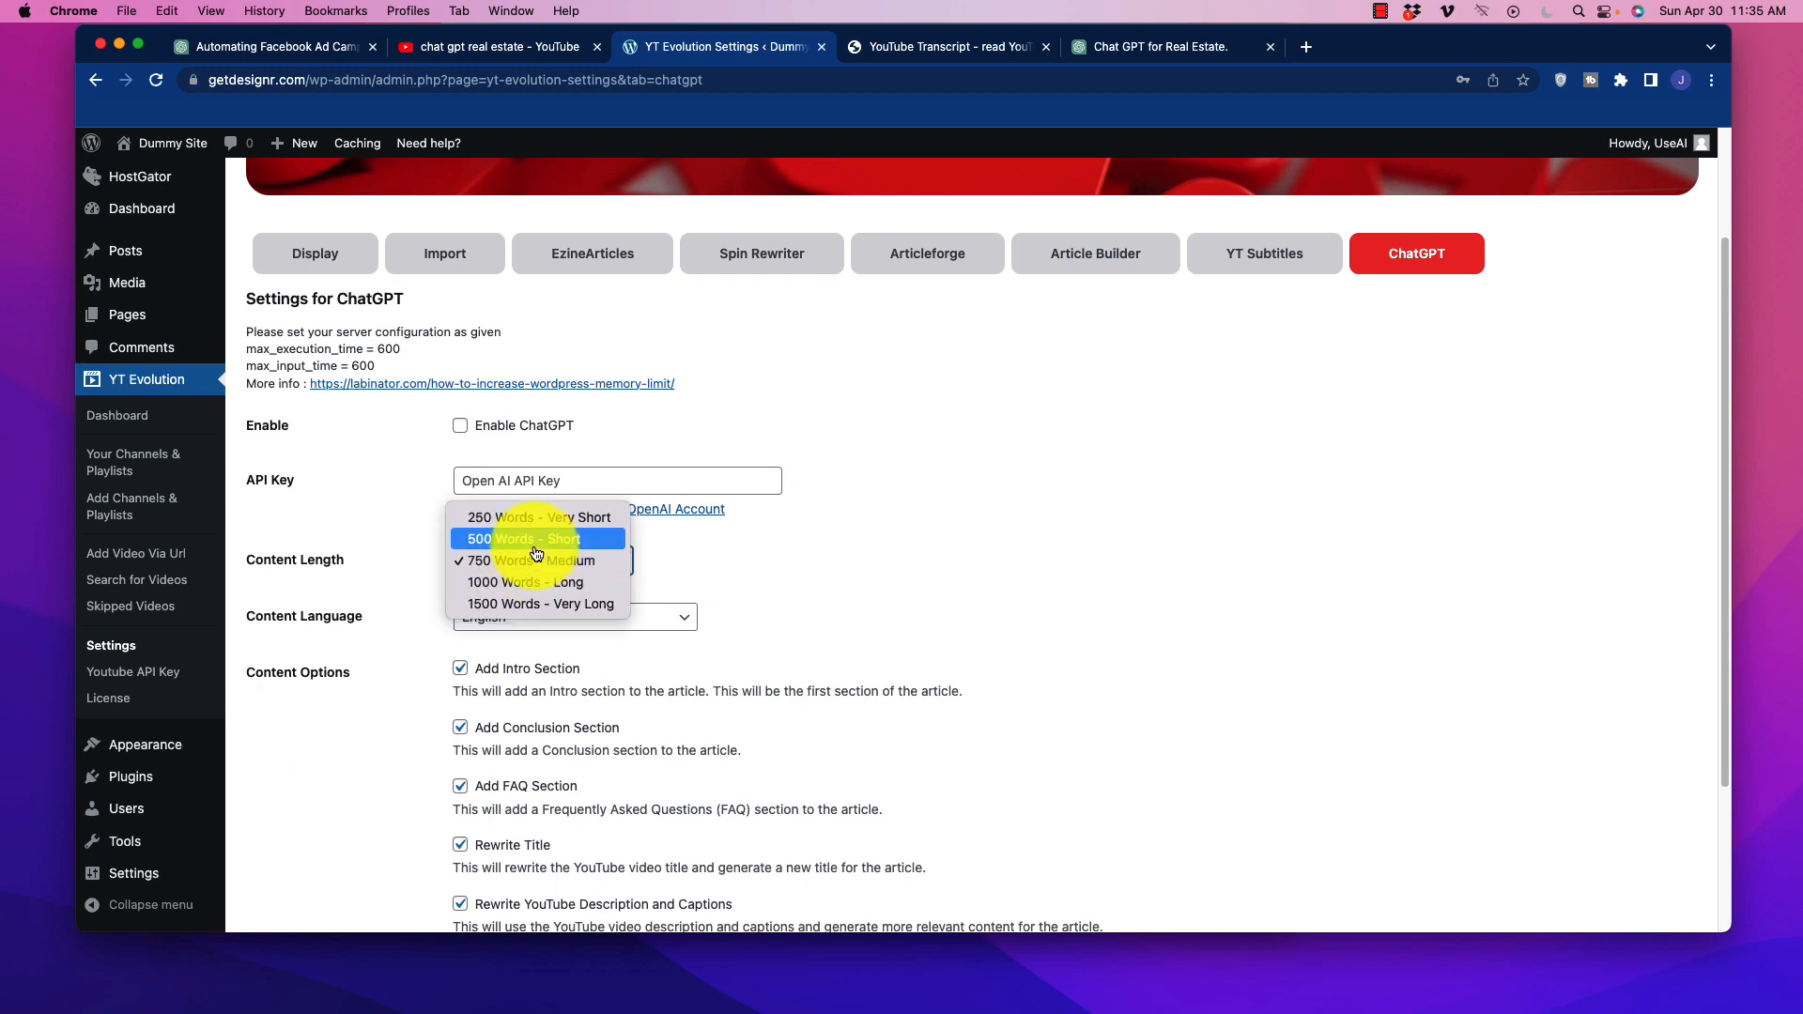
{"action": "left_click", "coordinate": [552, 604]}
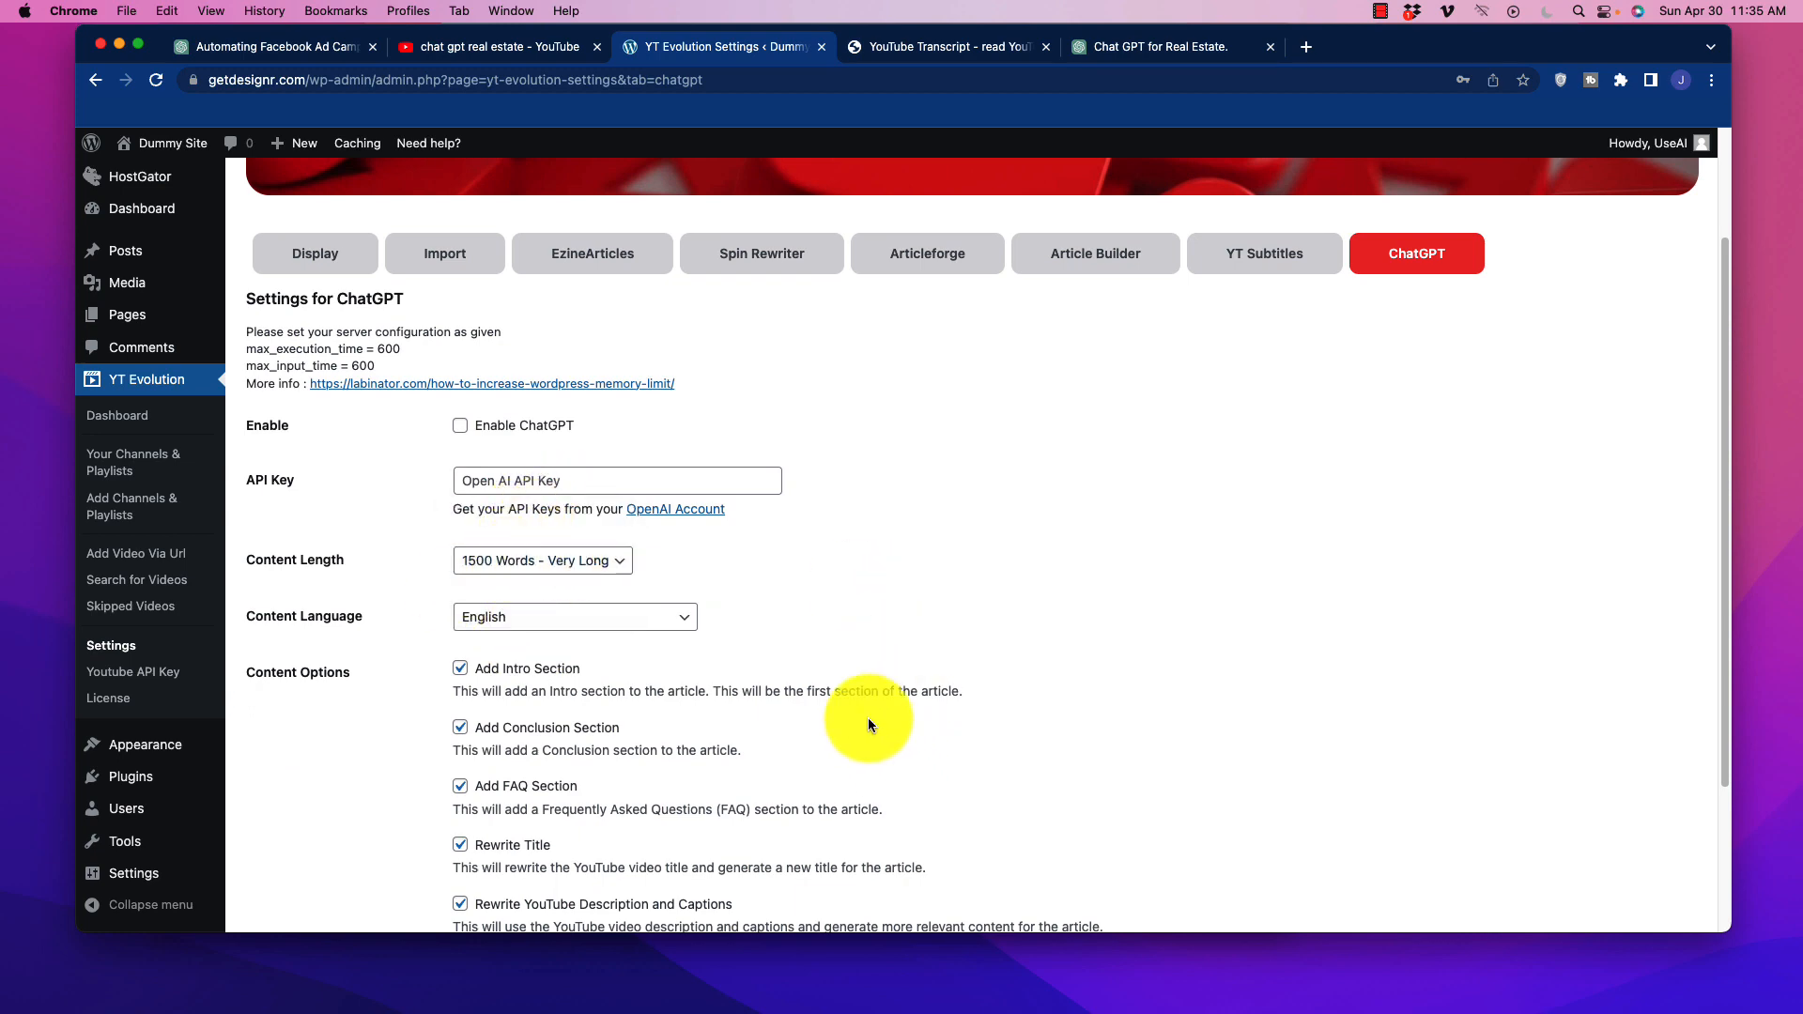
{"action": "scroll", "coordinate": [845, 701], "scroll_direction": "down", "scroll_amount": 4}
{"action": "left_click", "coordinate": [395, 828]}
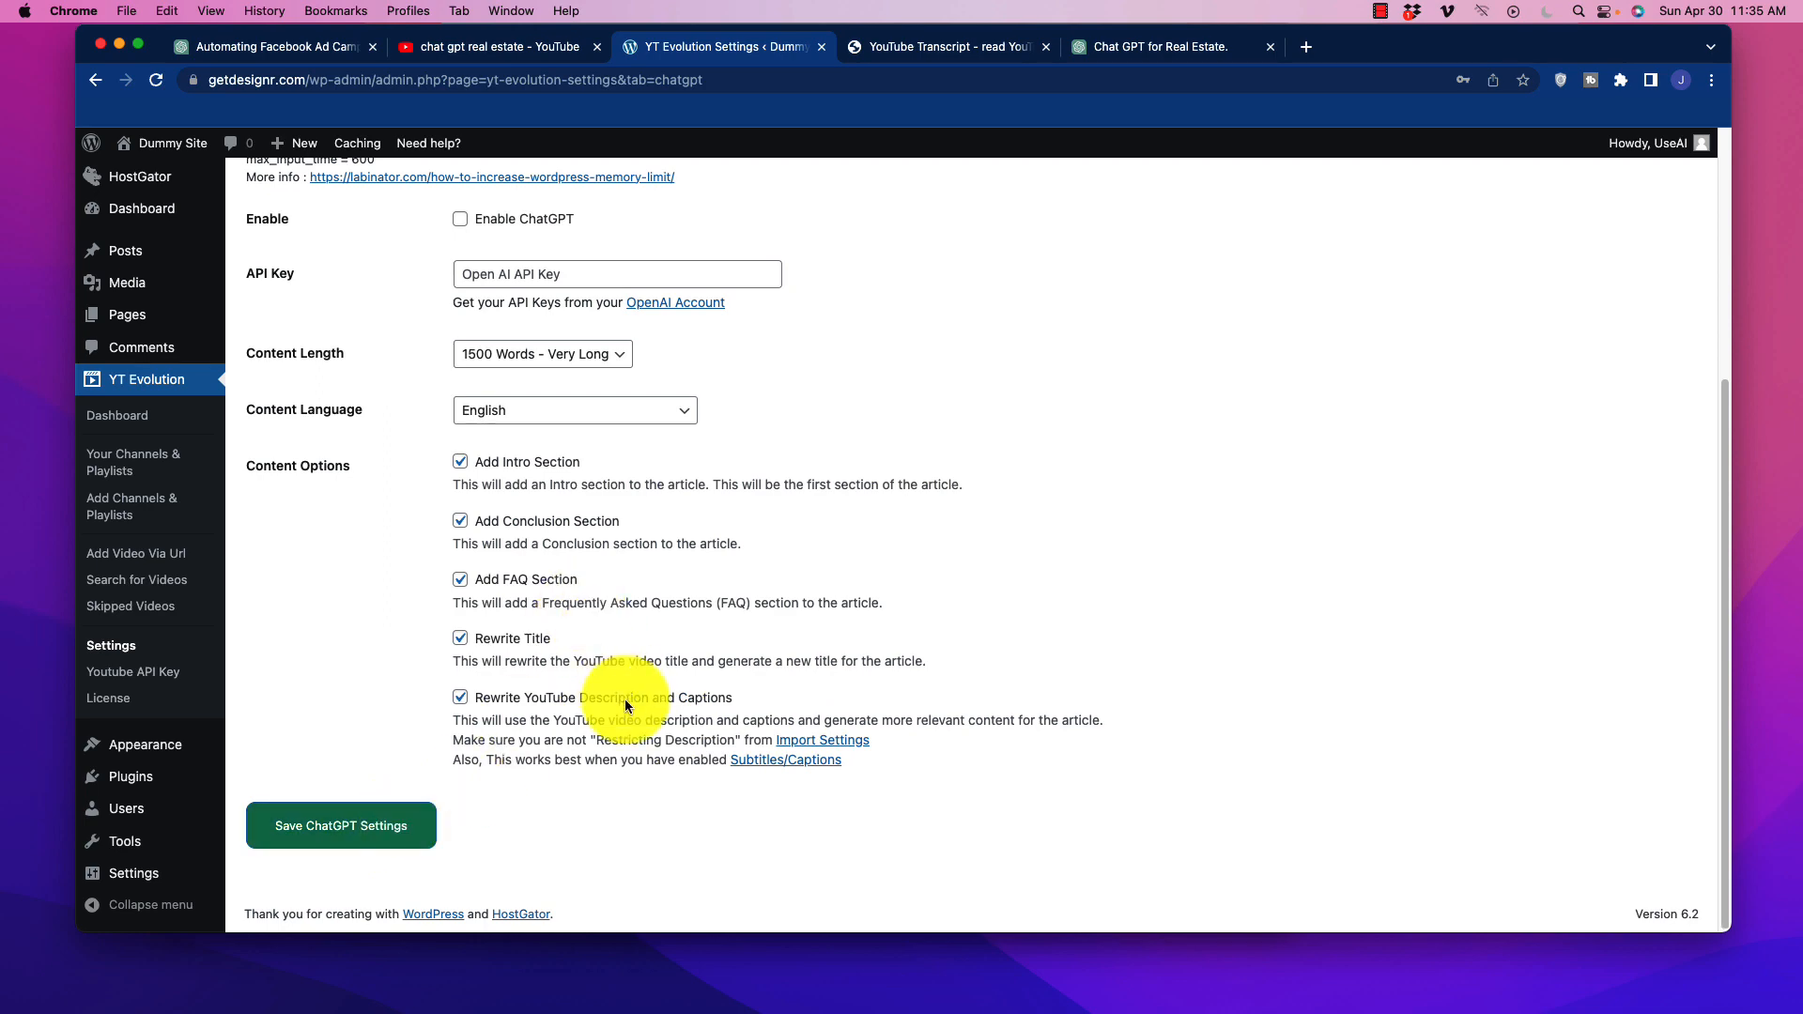
Step: Enable ChatGPT in the plugin's settings and save the change
{"action": "left_click", "coordinate": [460, 582]}
{"action": "scroll", "coordinate": [758, 730], "scroll_direction": "down", "scroll_amount": 1}
{"action": "scroll", "coordinate": [759, 736], "scroll_direction": "down", "scroll_amount": 5}
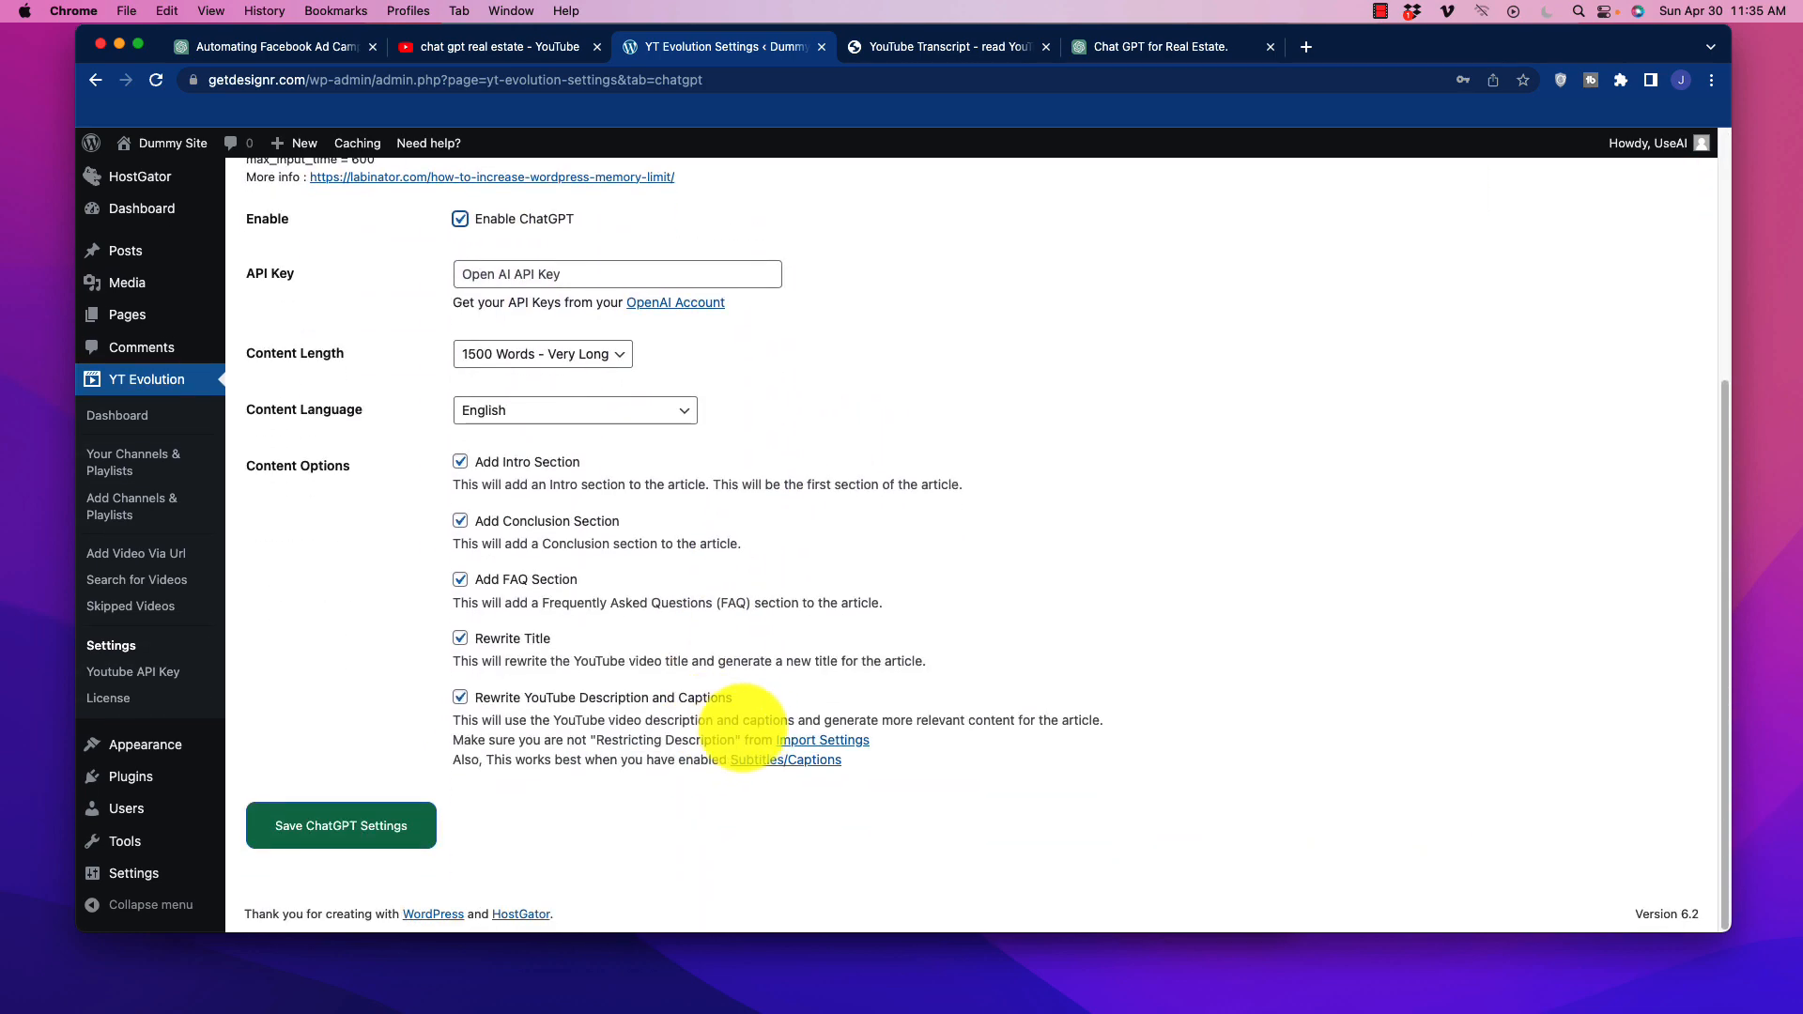
{"action": "left_click", "coordinate": [362, 826]}
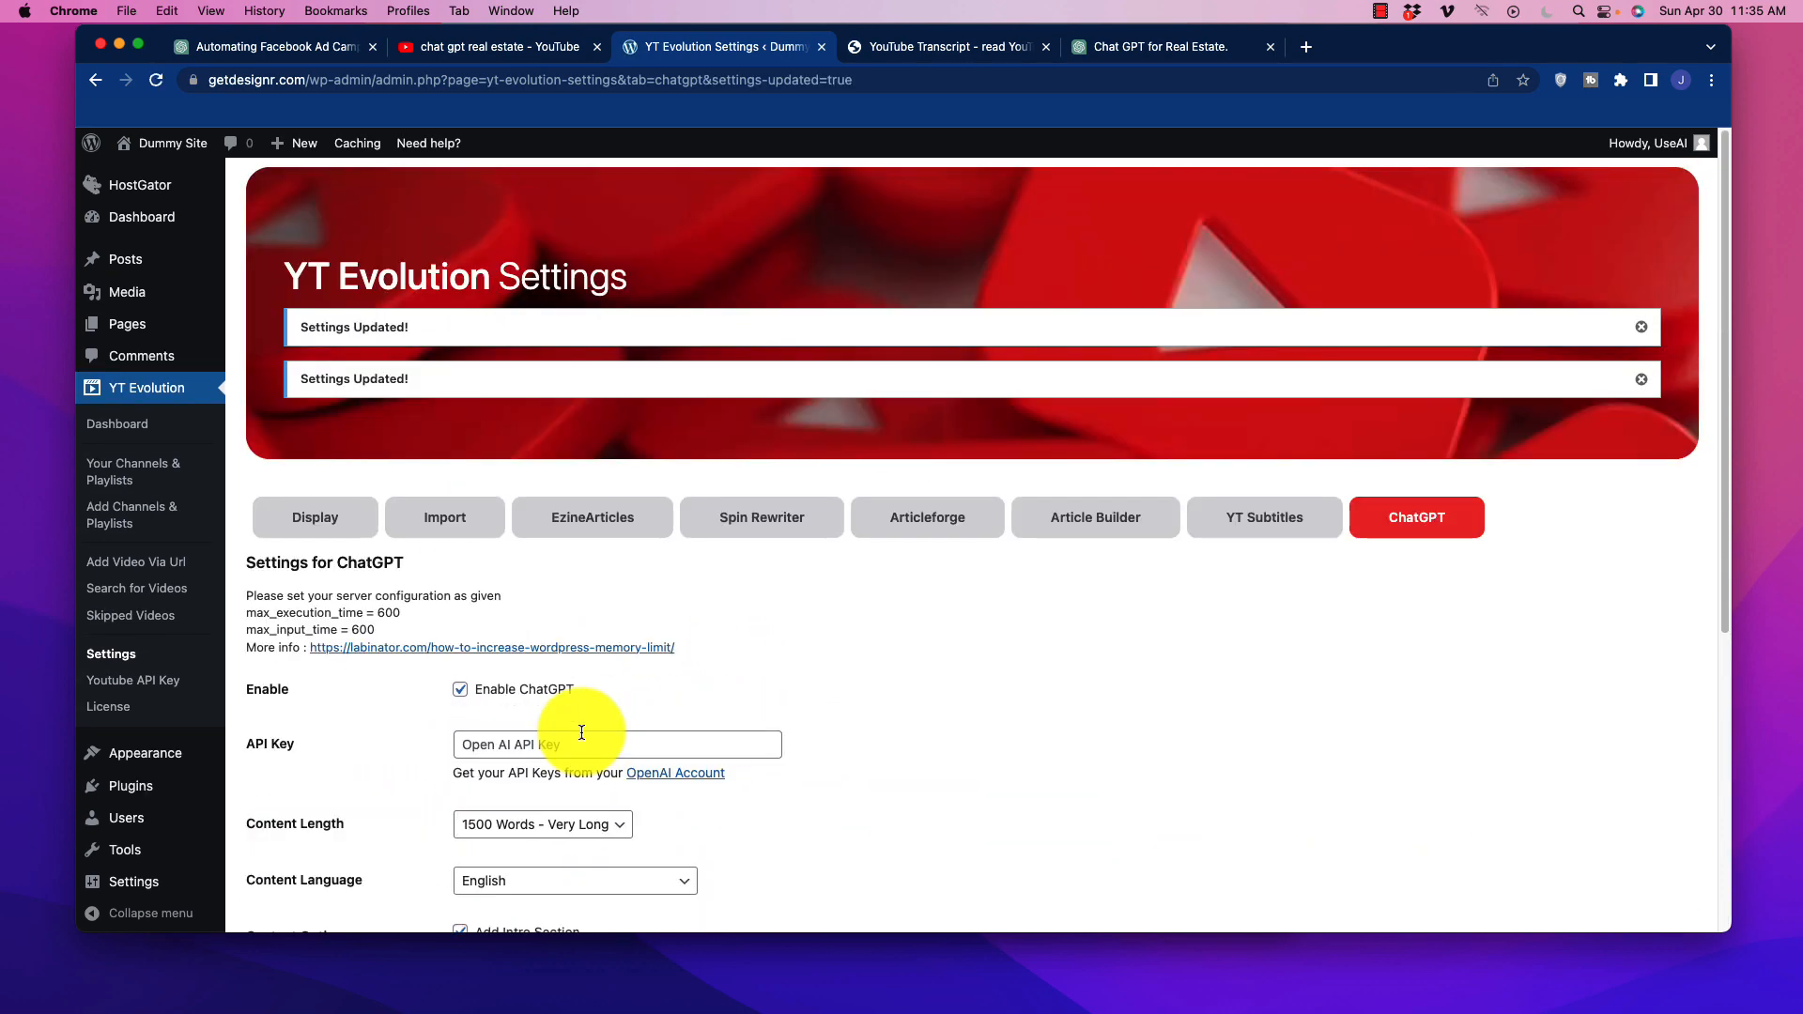
Step: Review YT Evolution's display and import settings, and look through the video search results for "chat gpt for real estate"
{"action": "left_click", "coordinate": [1269, 522]}
{"action": "left_click", "coordinate": [340, 423]}
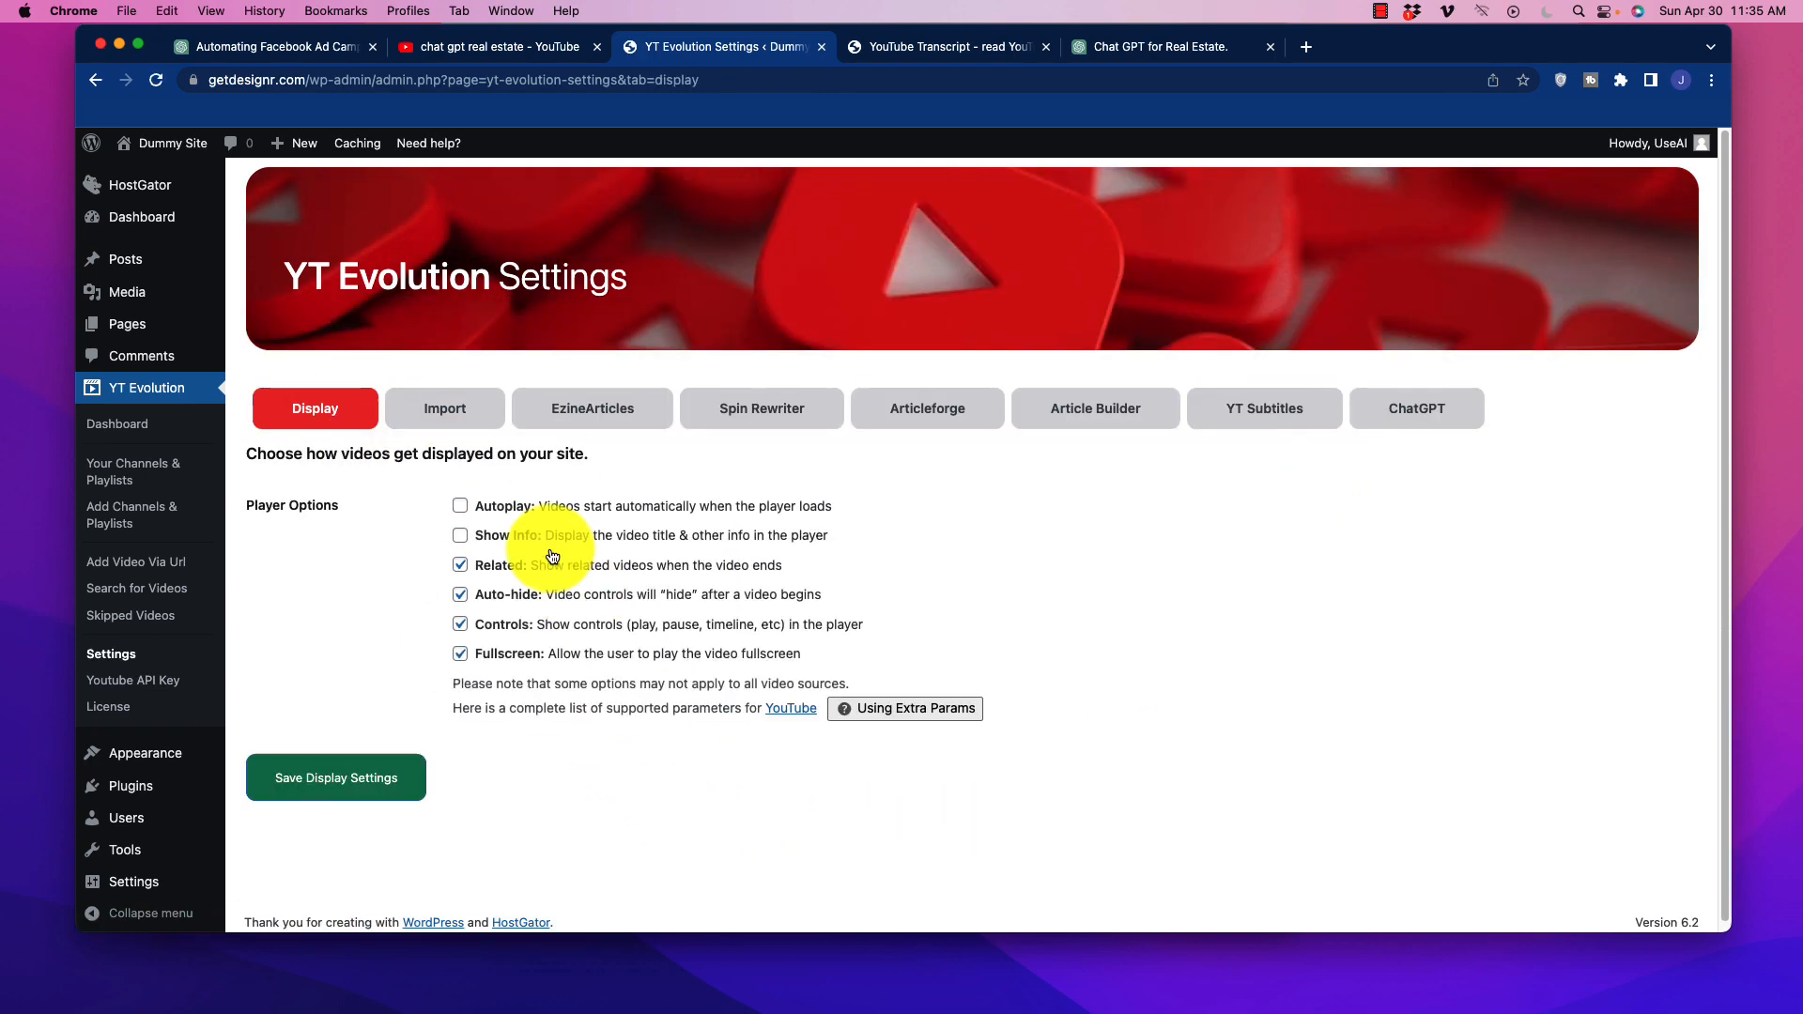
{"action": "left_click", "coordinate": [453, 406]}
{"action": "scroll", "coordinate": [654, 759], "scroll_direction": "down", "scroll_amount": 2}
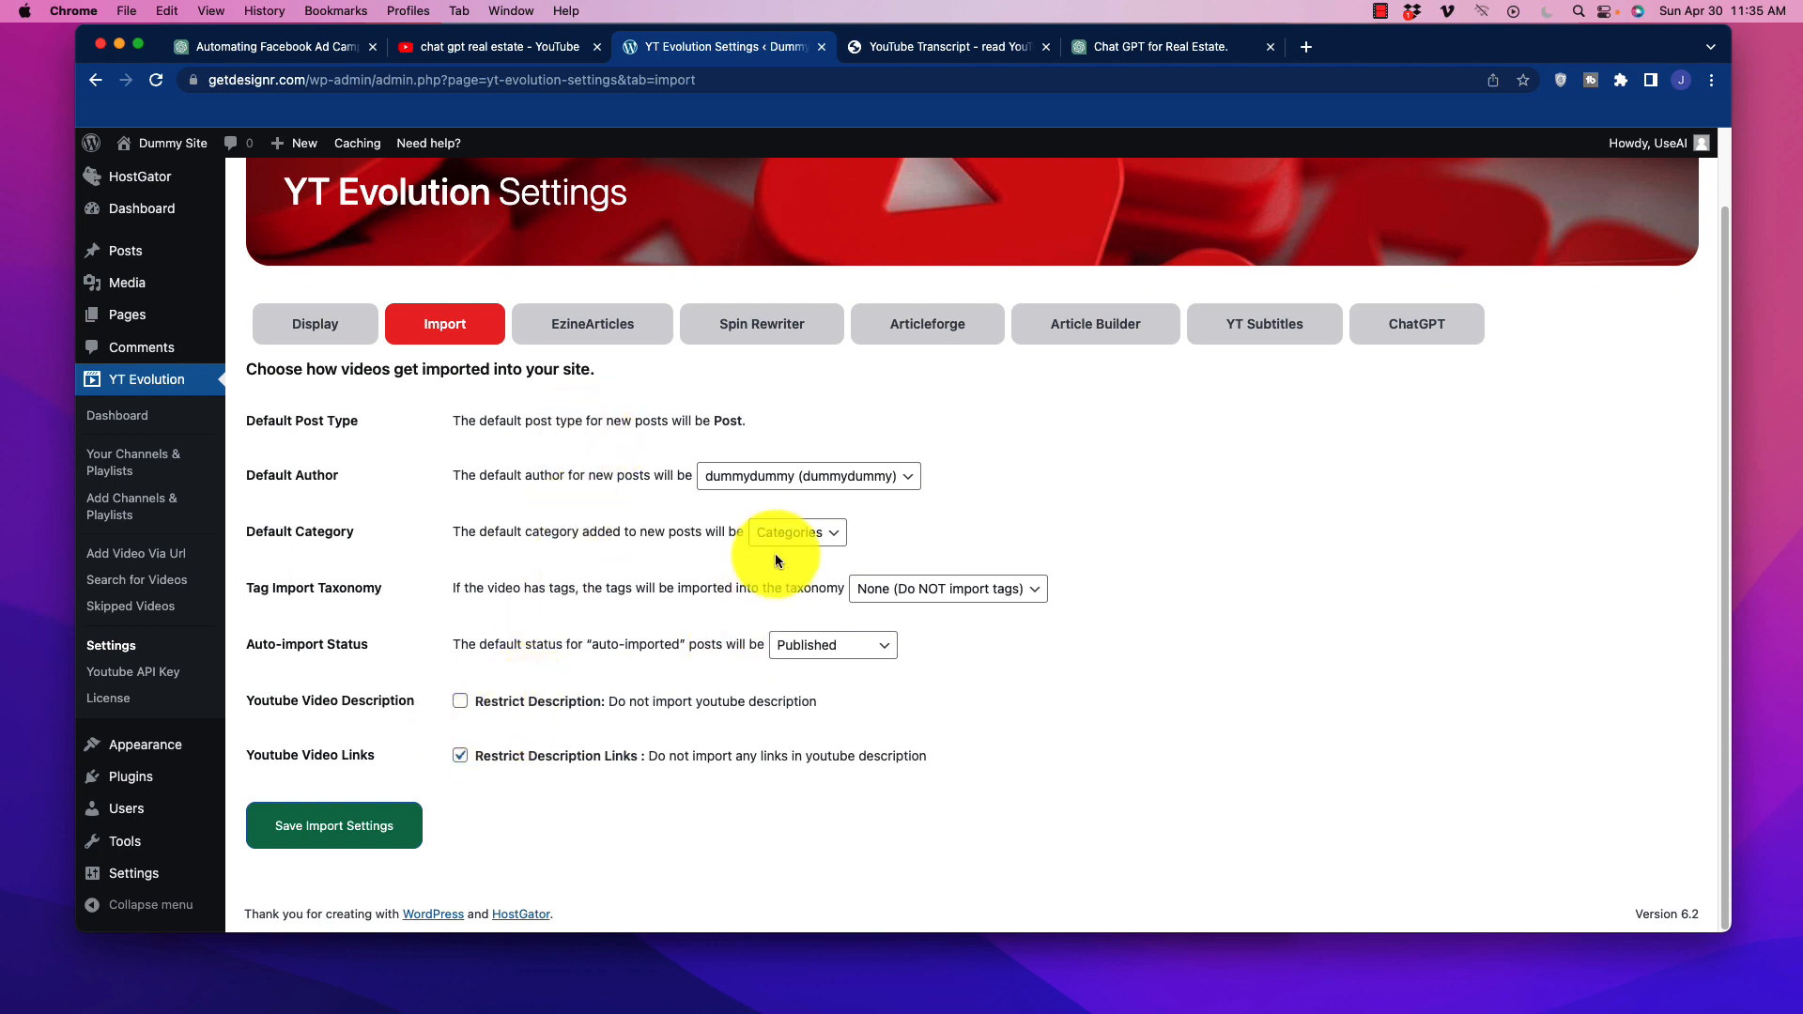
{"action": "double_click", "coordinate": [560, 531]}
{"action": "left_click_drag", "start_coordinate": [654, 529], "coordinate": [737, 531]}
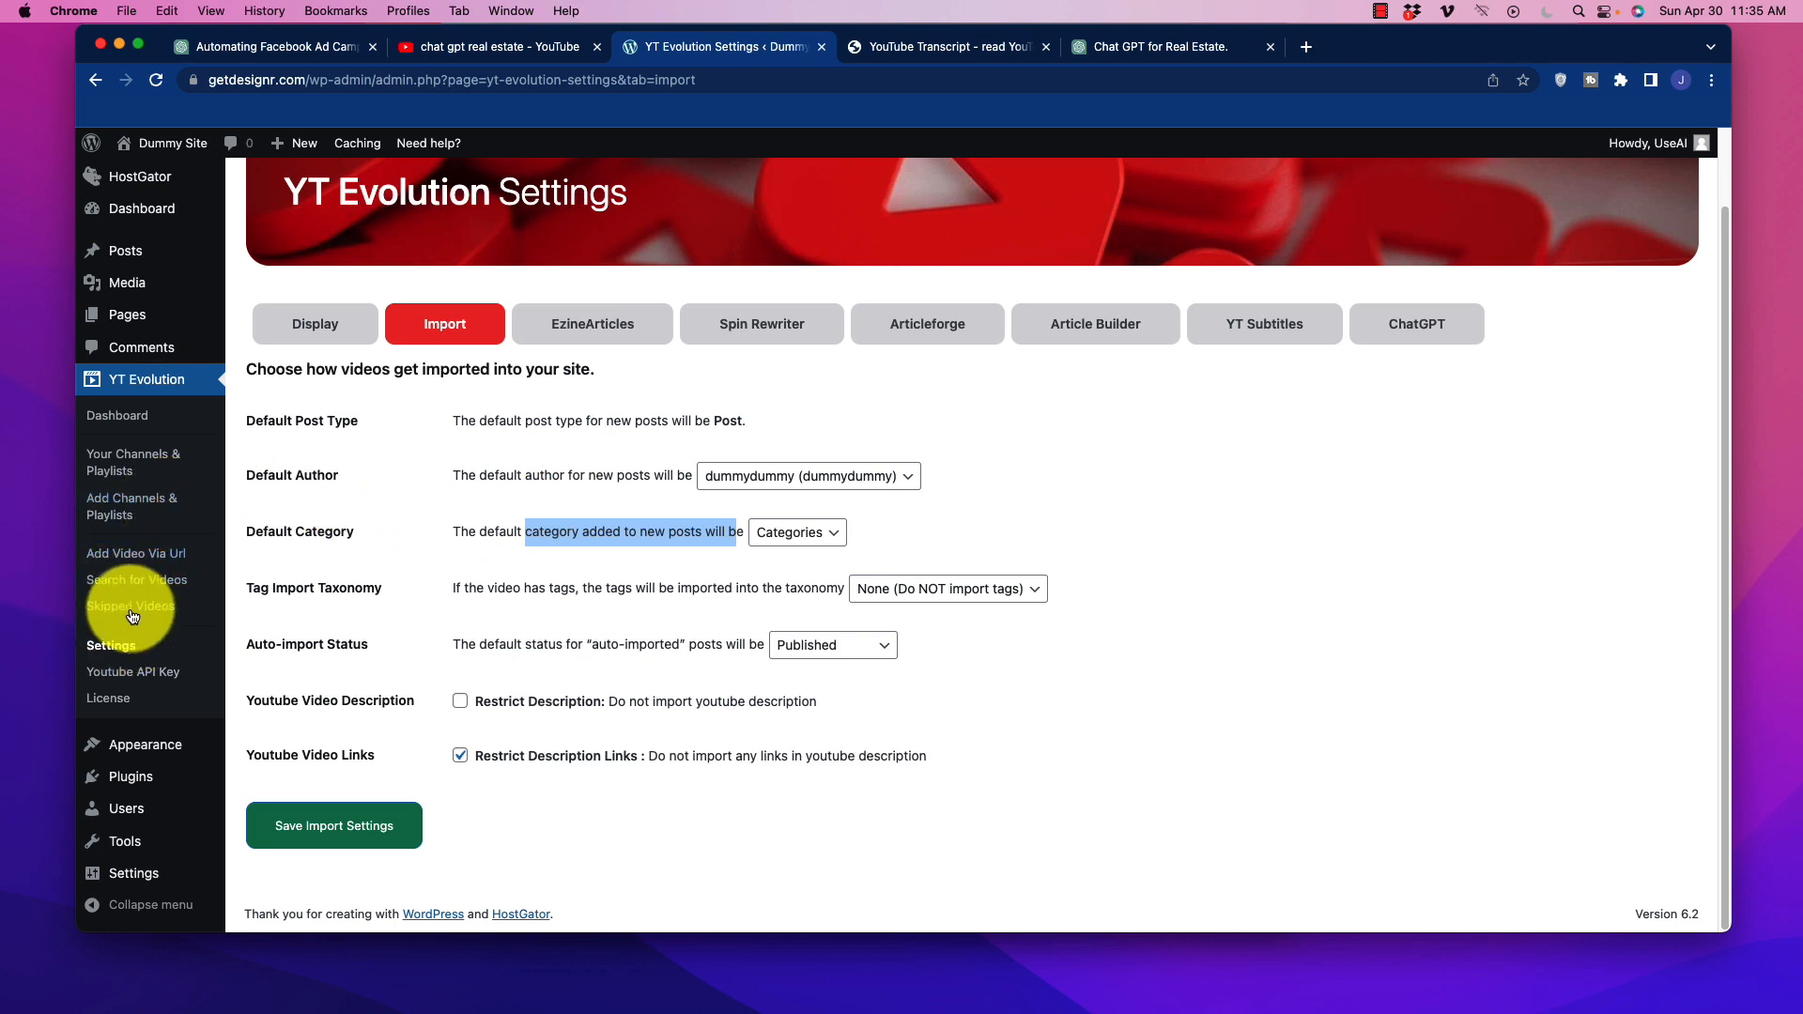
{"action": "left_click", "coordinate": [127, 506]}
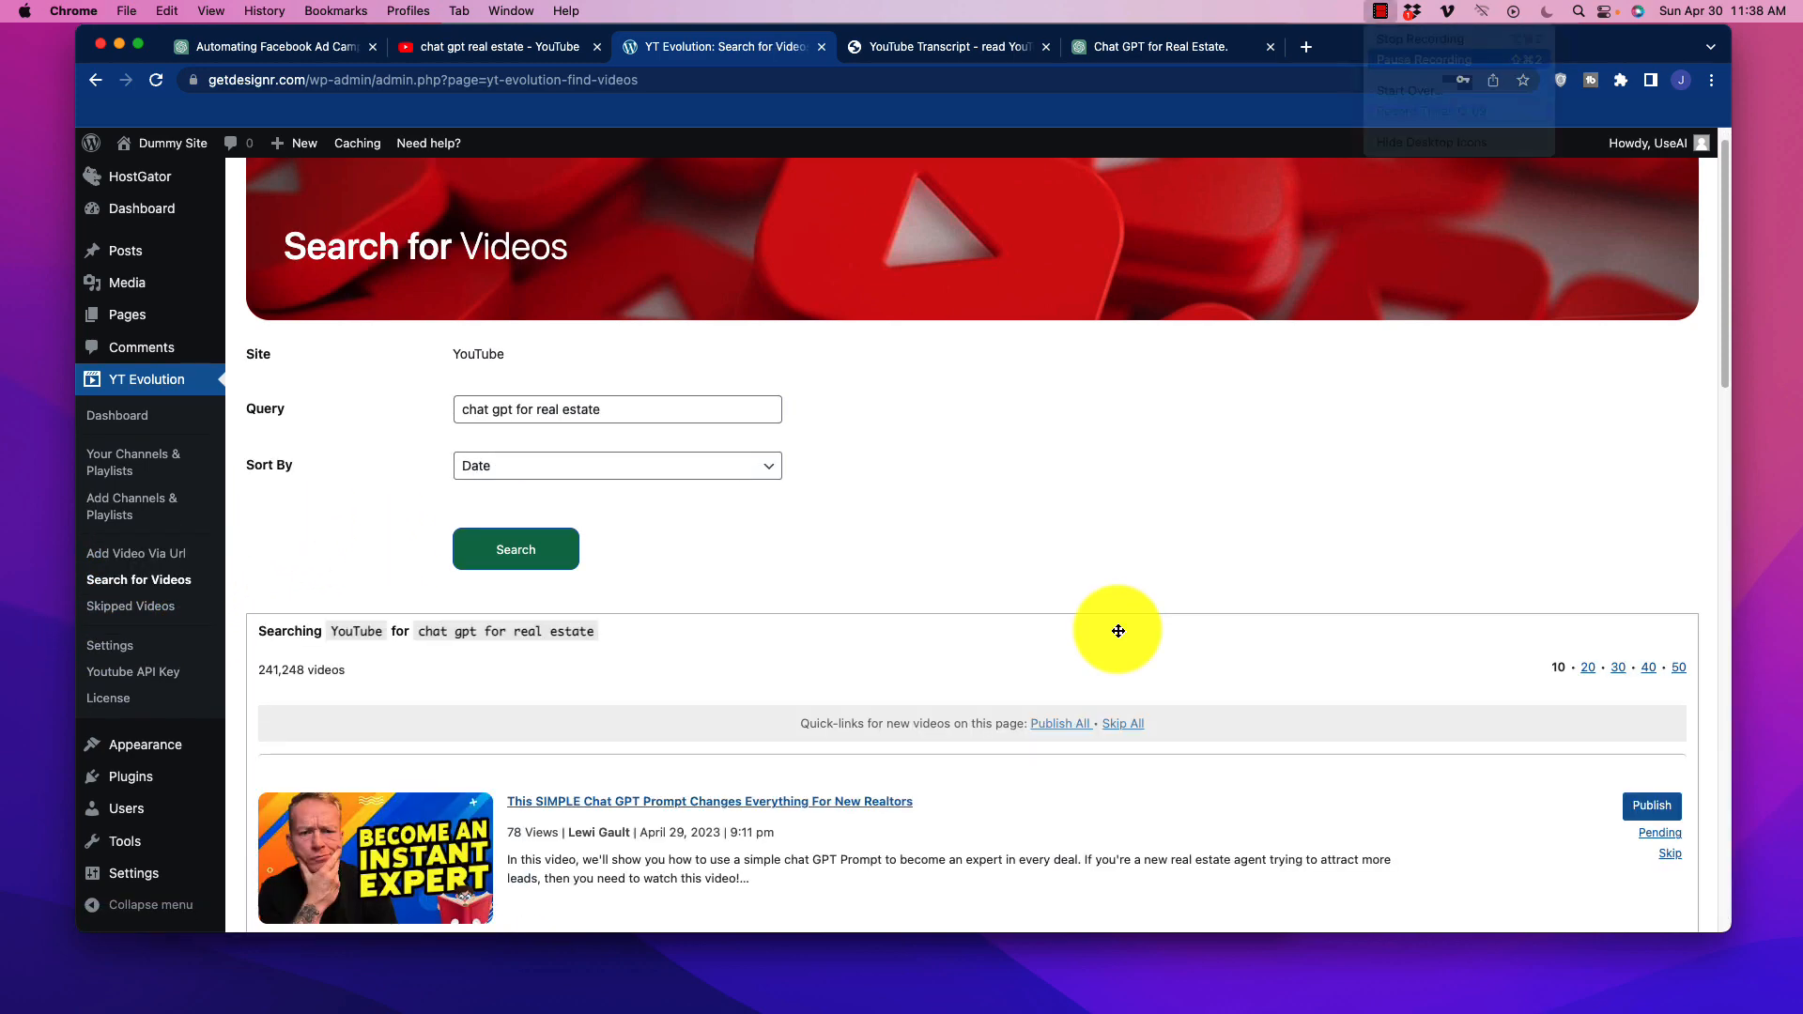
{"action": "scroll", "coordinate": [1118, 631], "scroll_direction": "down", "scroll_amount": 6}
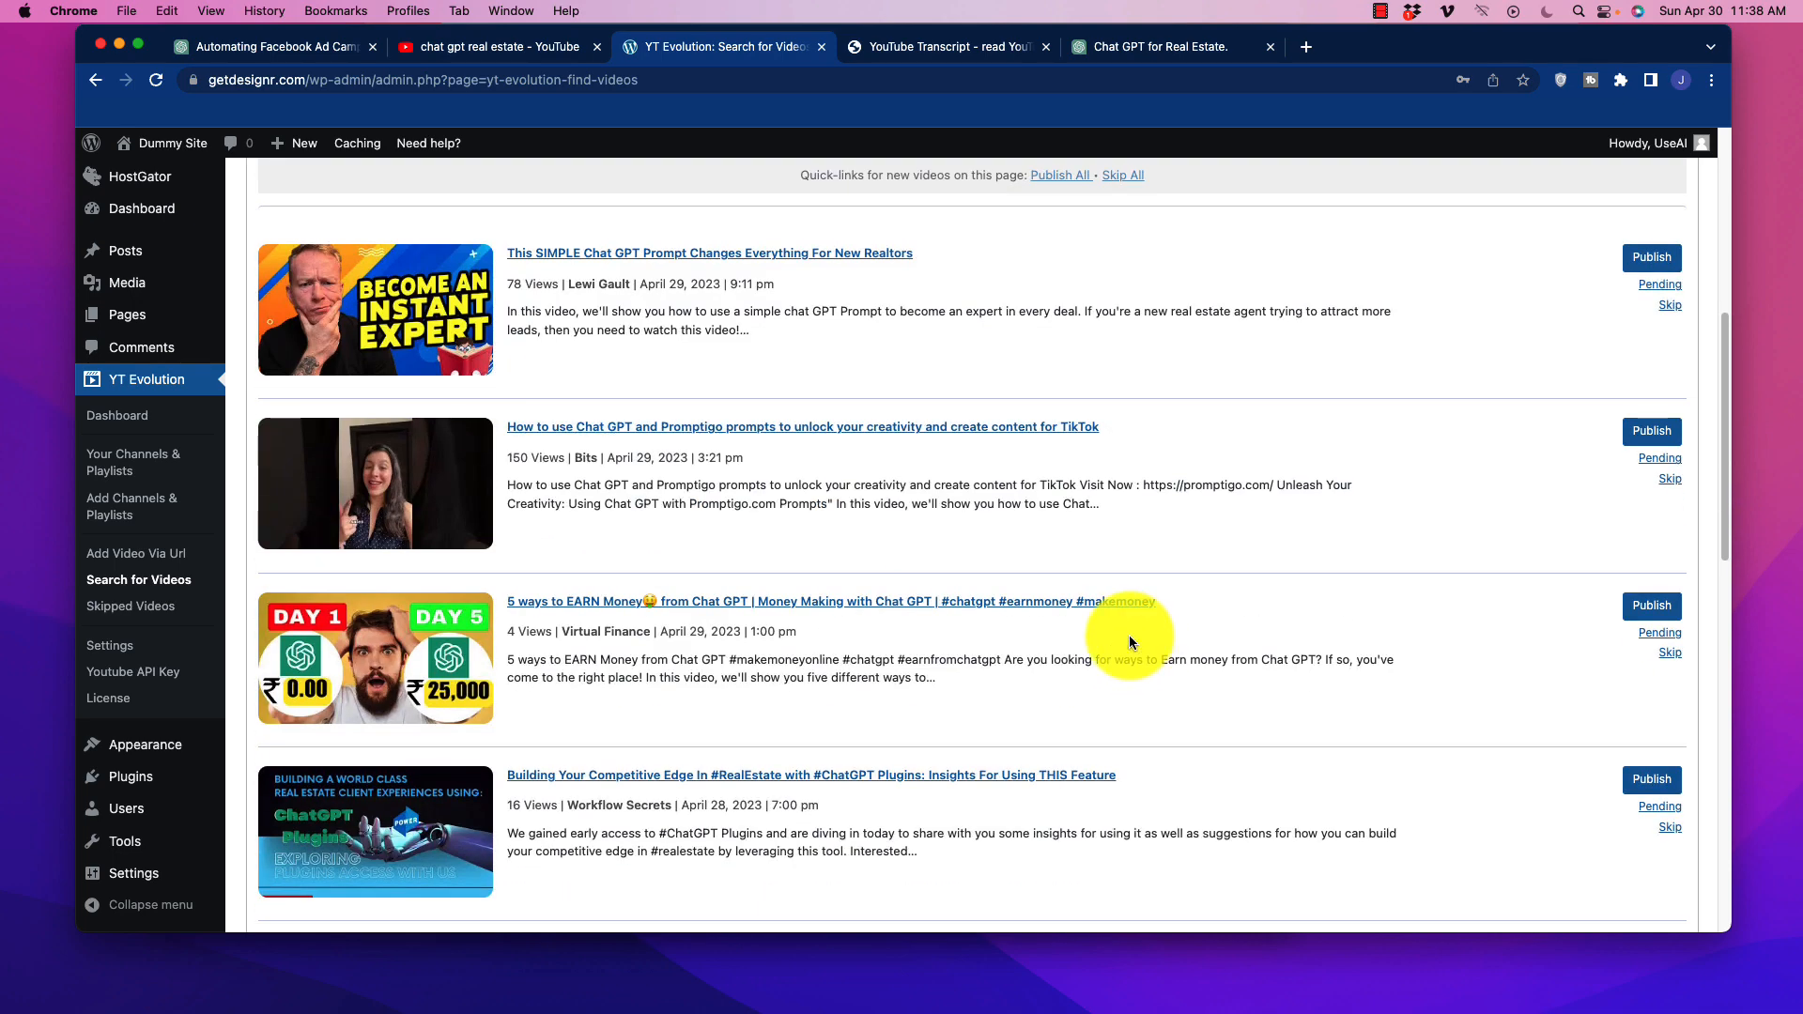
{"action": "scroll", "coordinate": [1128, 634], "scroll_direction": "up", "scroll_amount": 6}
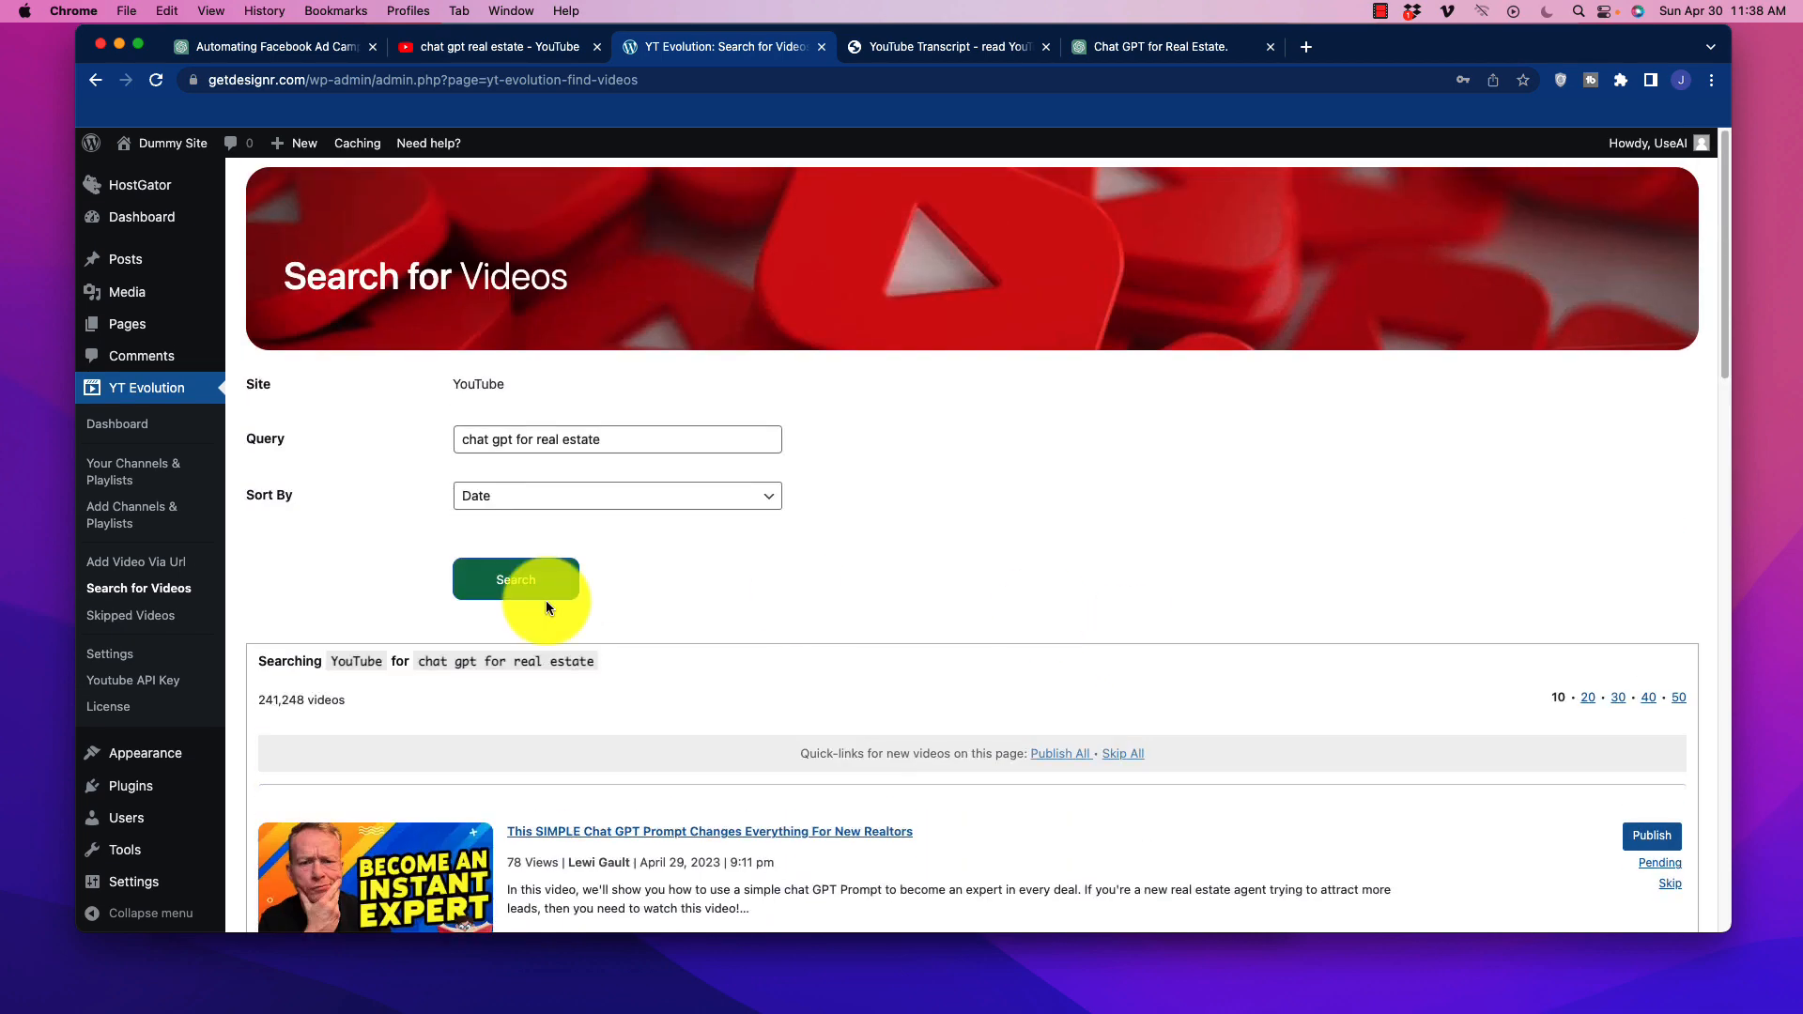
Step: Open the Add Video via URL page, and copy the link of "5 GENUIS ways real estate agents are using chatgpt" from the YouTube results
{"action": "left_click", "coordinate": [143, 565]}
{"action": "left_click", "coordinate": [526, 46]}
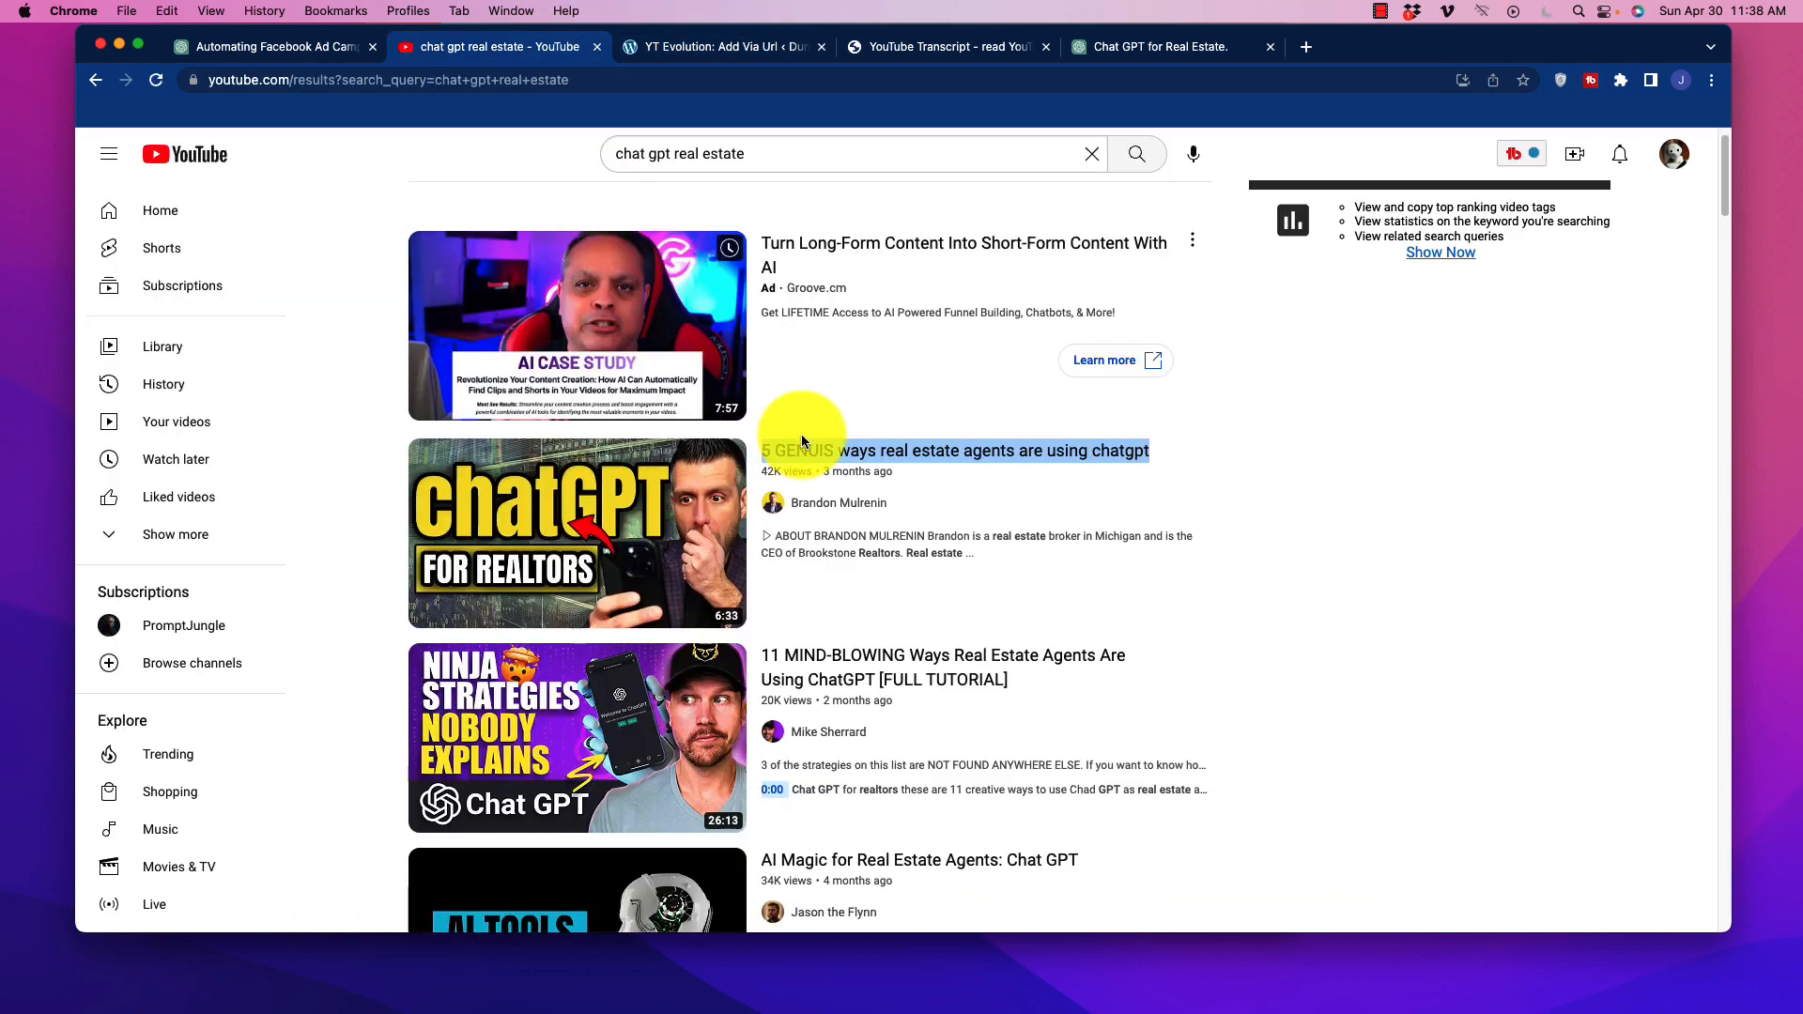
{"action": "right_click", "coordinate": [942, 456]}
{"action": "left_click", "coordinate": [1079, 571]}
Step: Find the video in YT Evolution using the copied URL and publish it as a post
{"action": "left_click", "coordinate": [765, 44]}
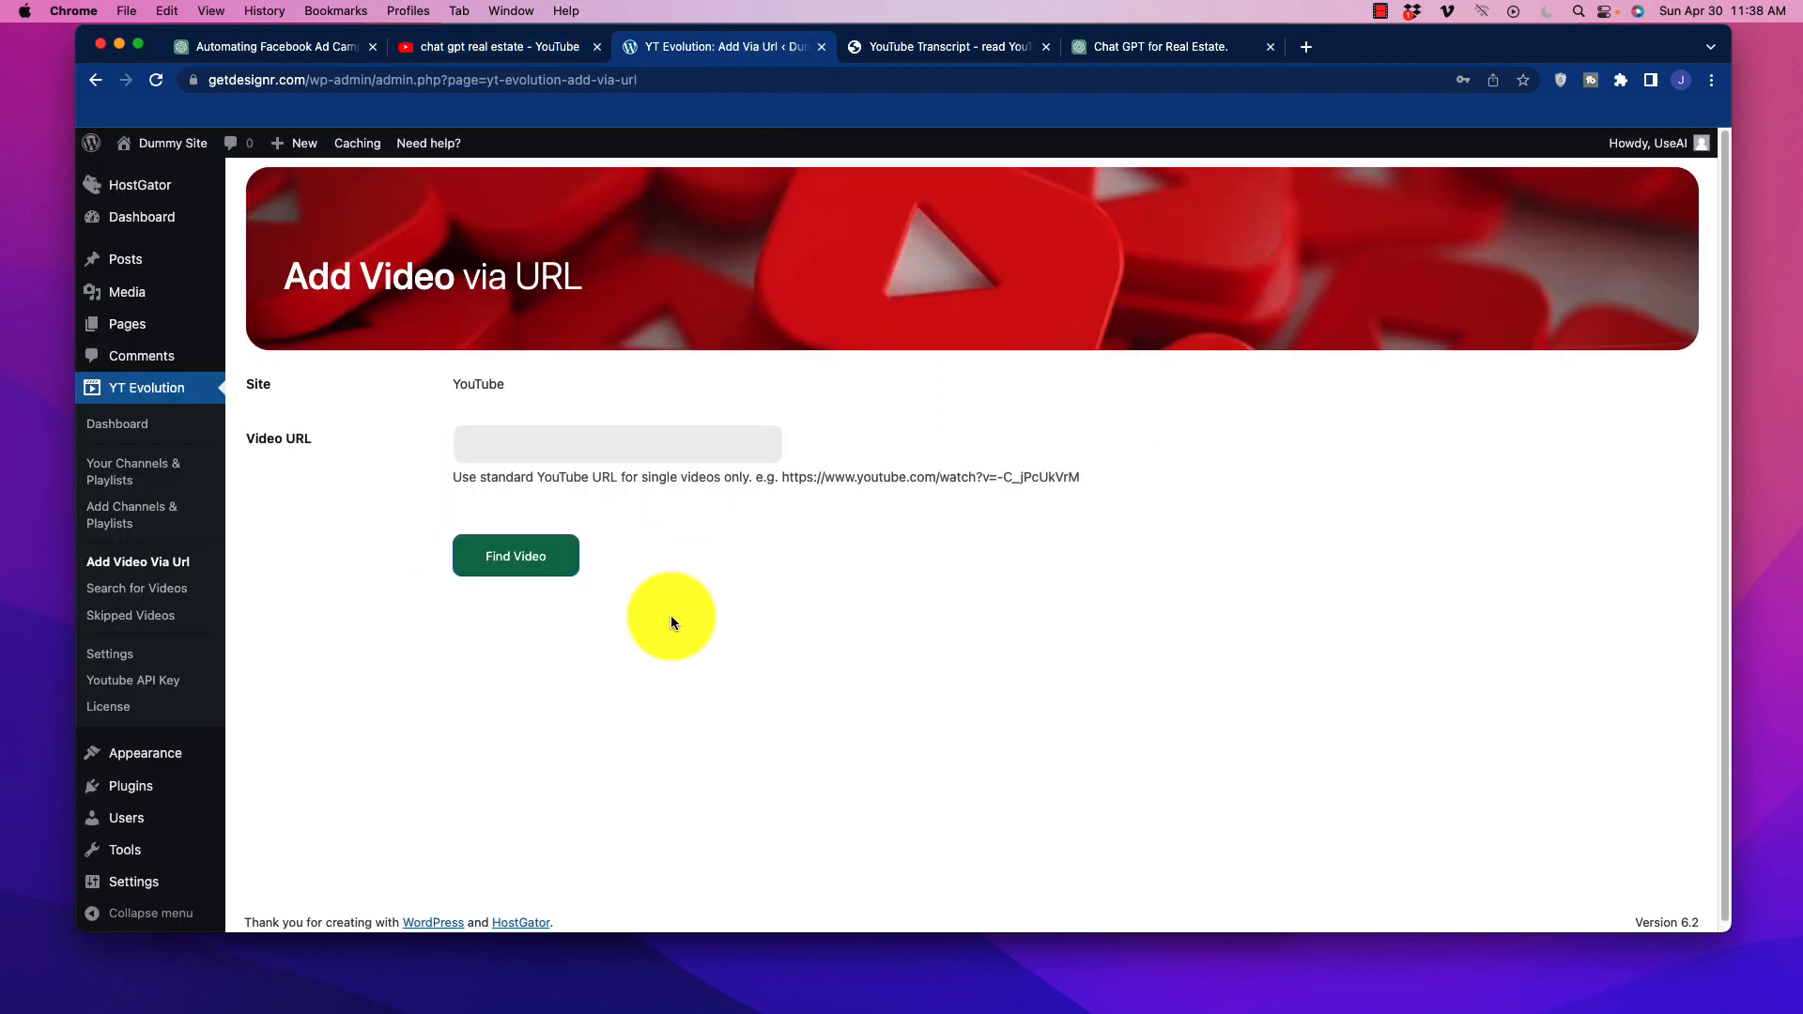
{"action": "left_click", "coordinate": [563, 442]}
{"action": "key", "text": "super+v"}
{"action": "left_click", "coordinate": [558, 559]}
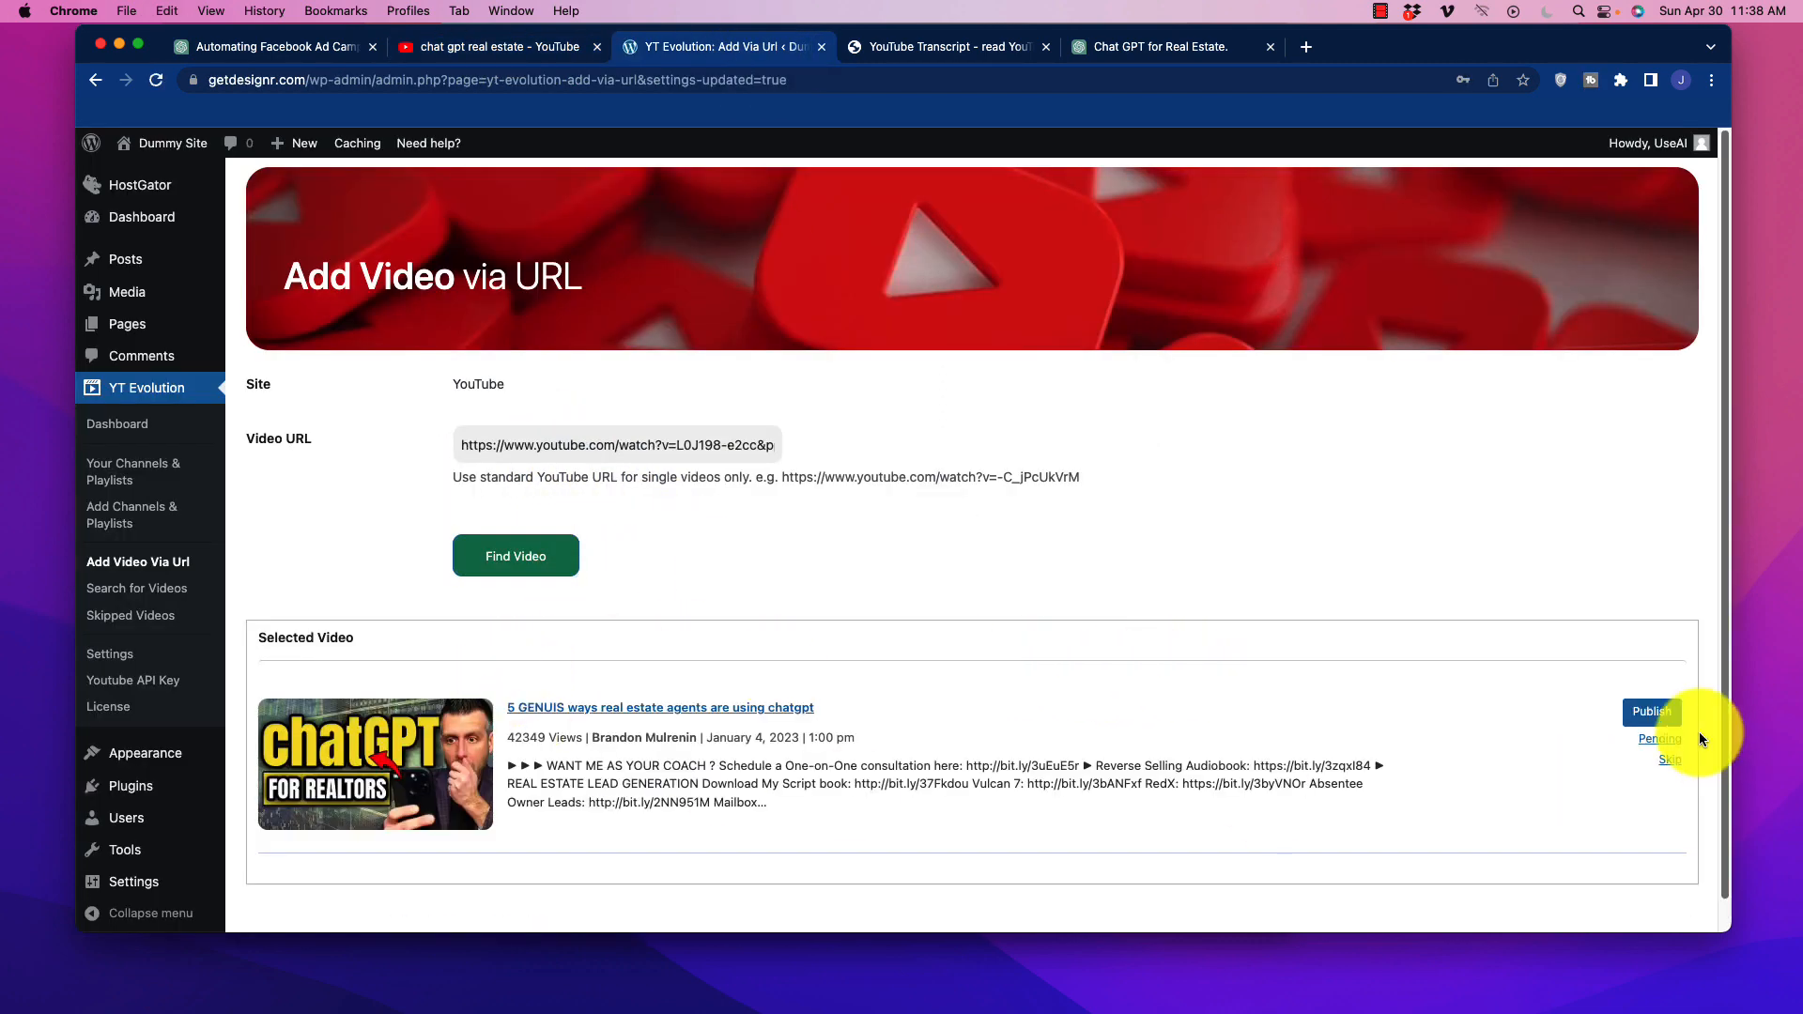
{"action": "left_click", "coordinate": [1668, 723]}
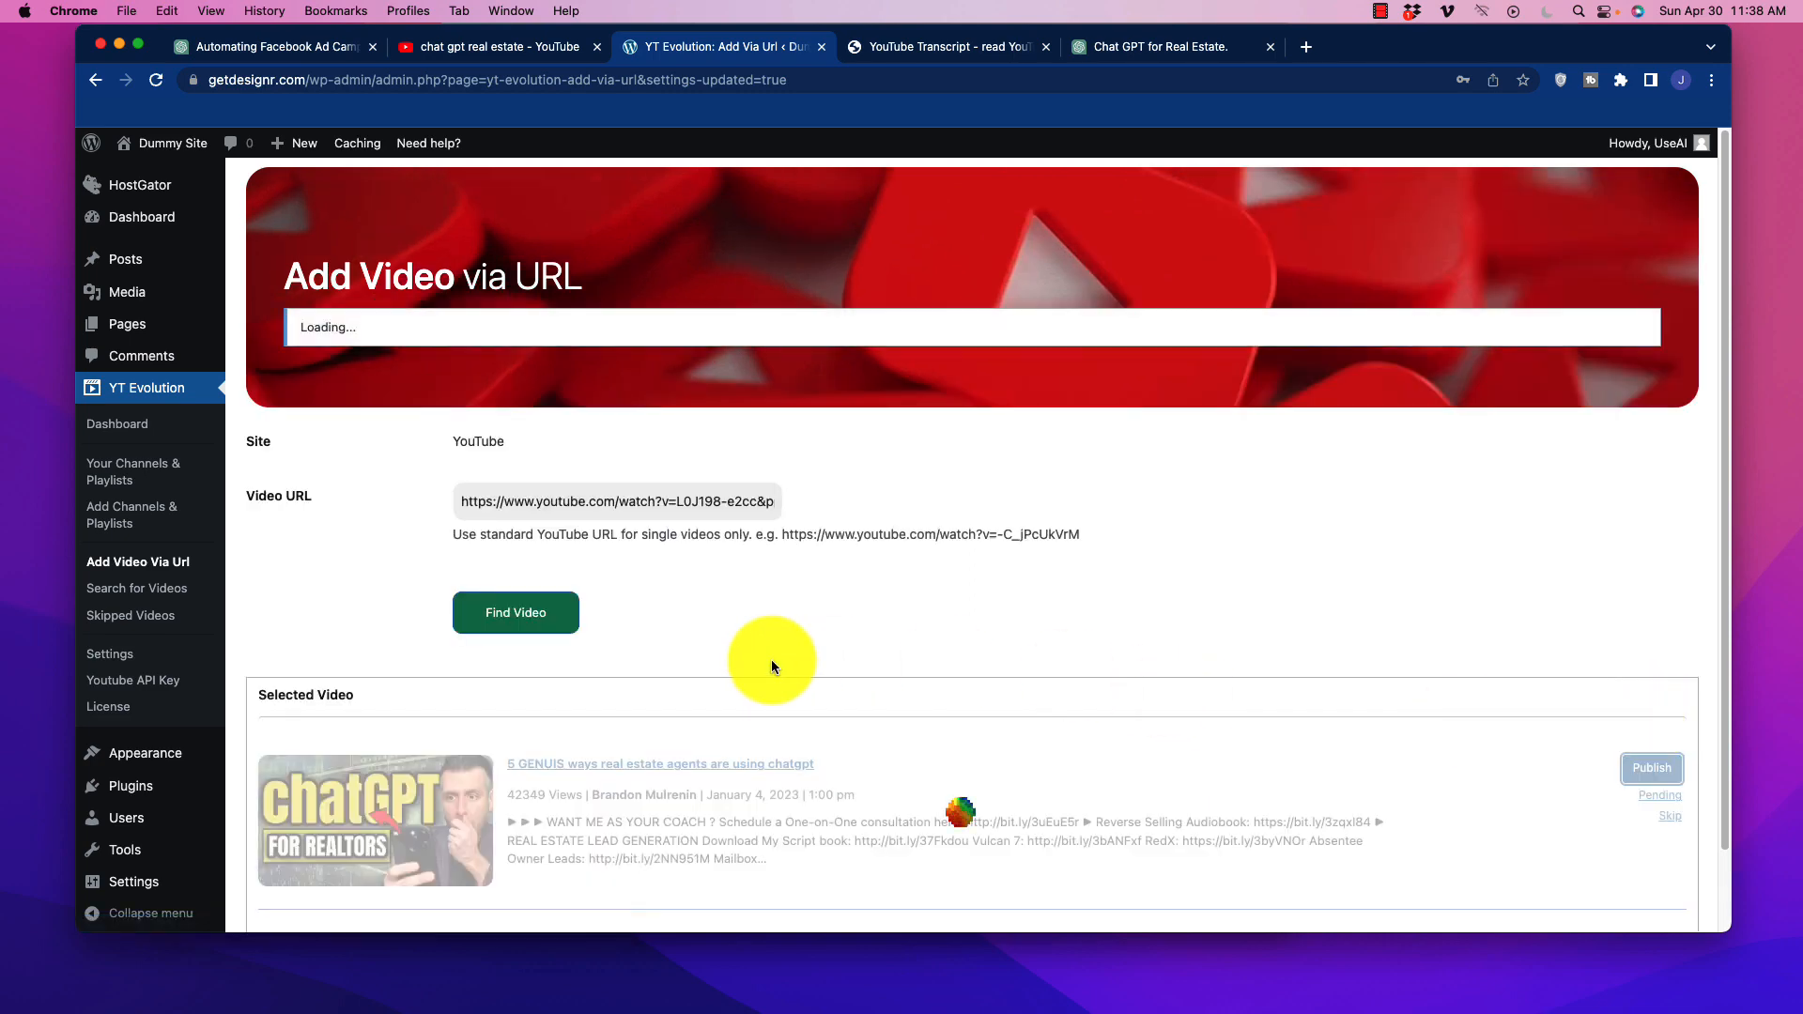
{"action": "scroll", "coordinate": [723, 638], "scroll_direction": "down", "scroll_amount": 2}
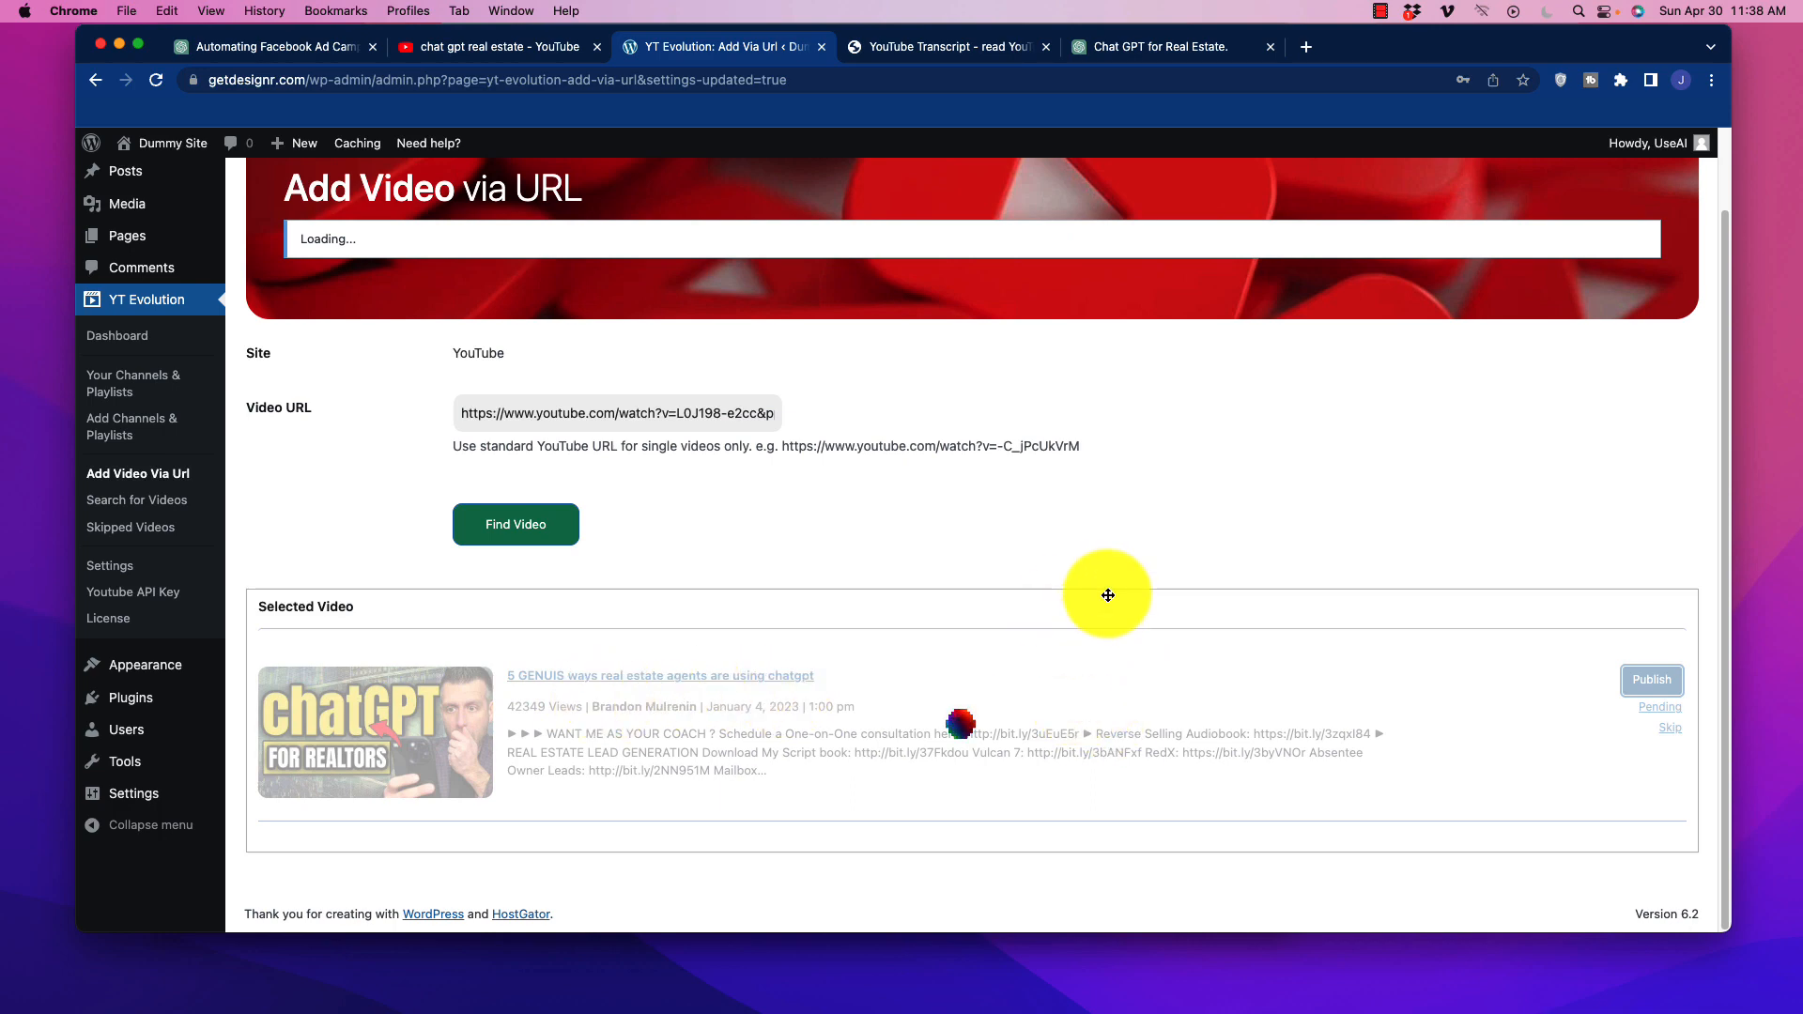
{"action": "left_click", "coordinate": [1381, 11]}
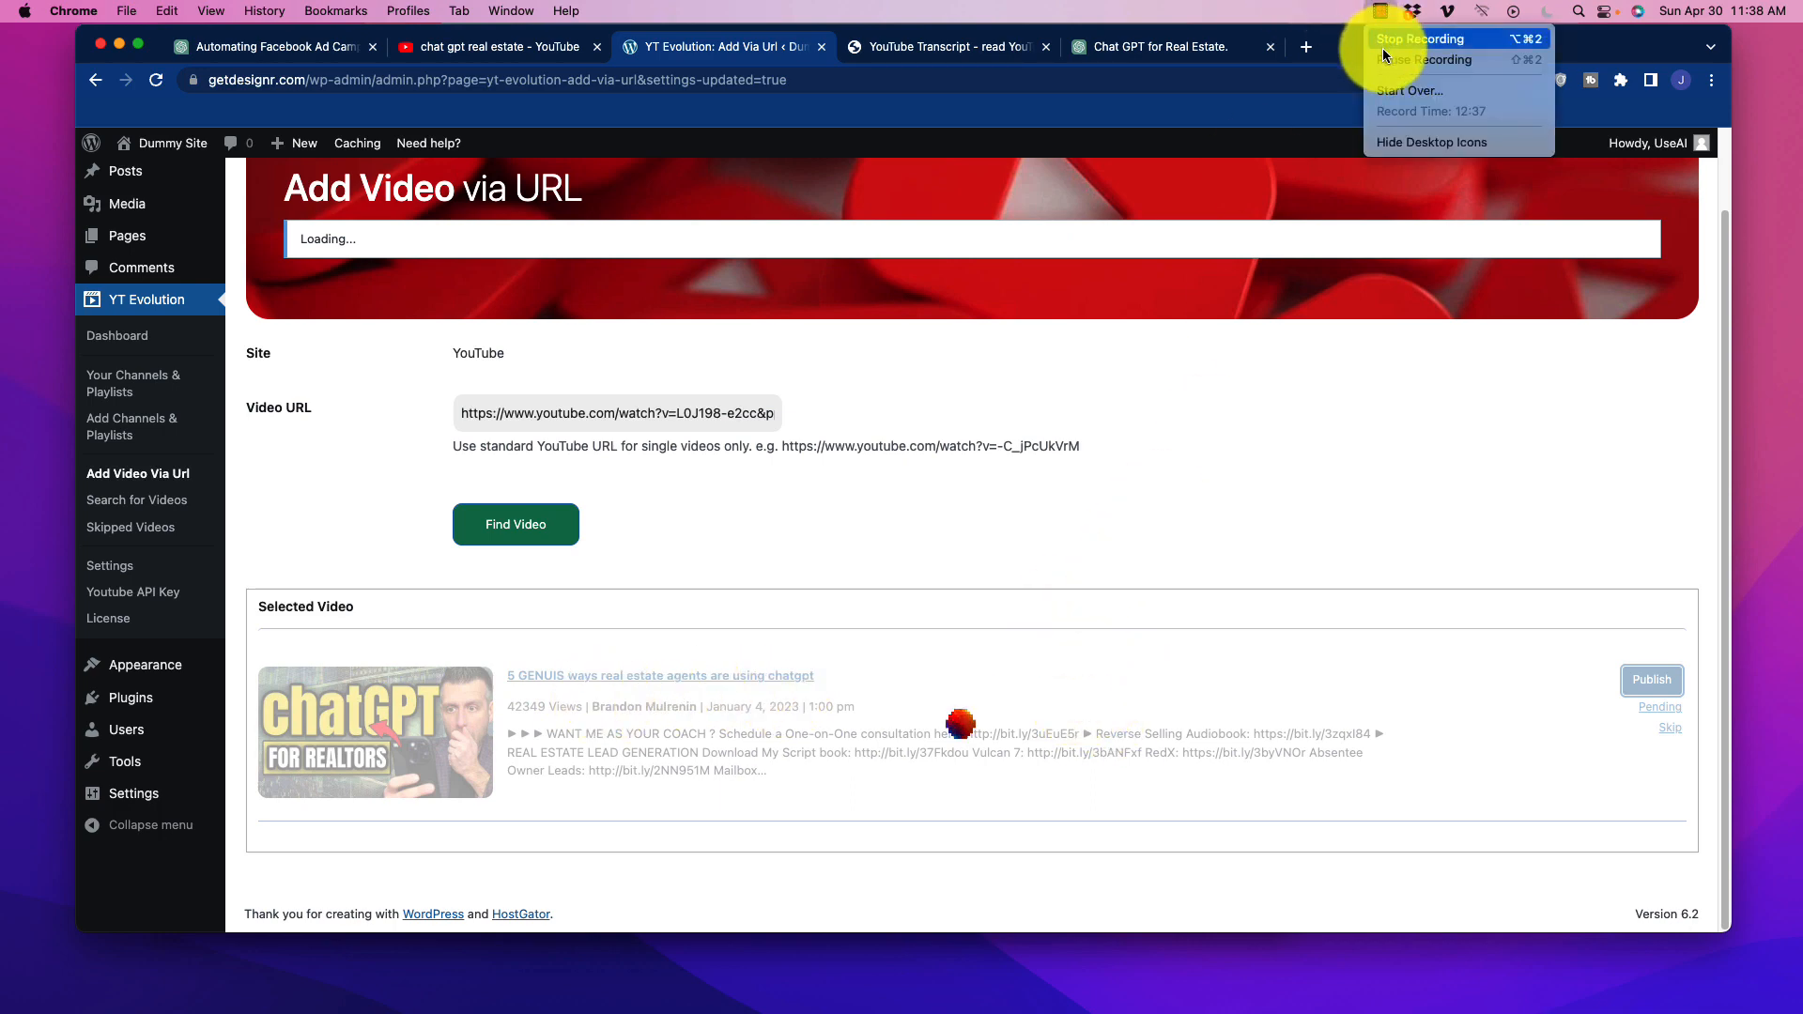
{"action": "left_click", "coordinate": [1385, 58]}
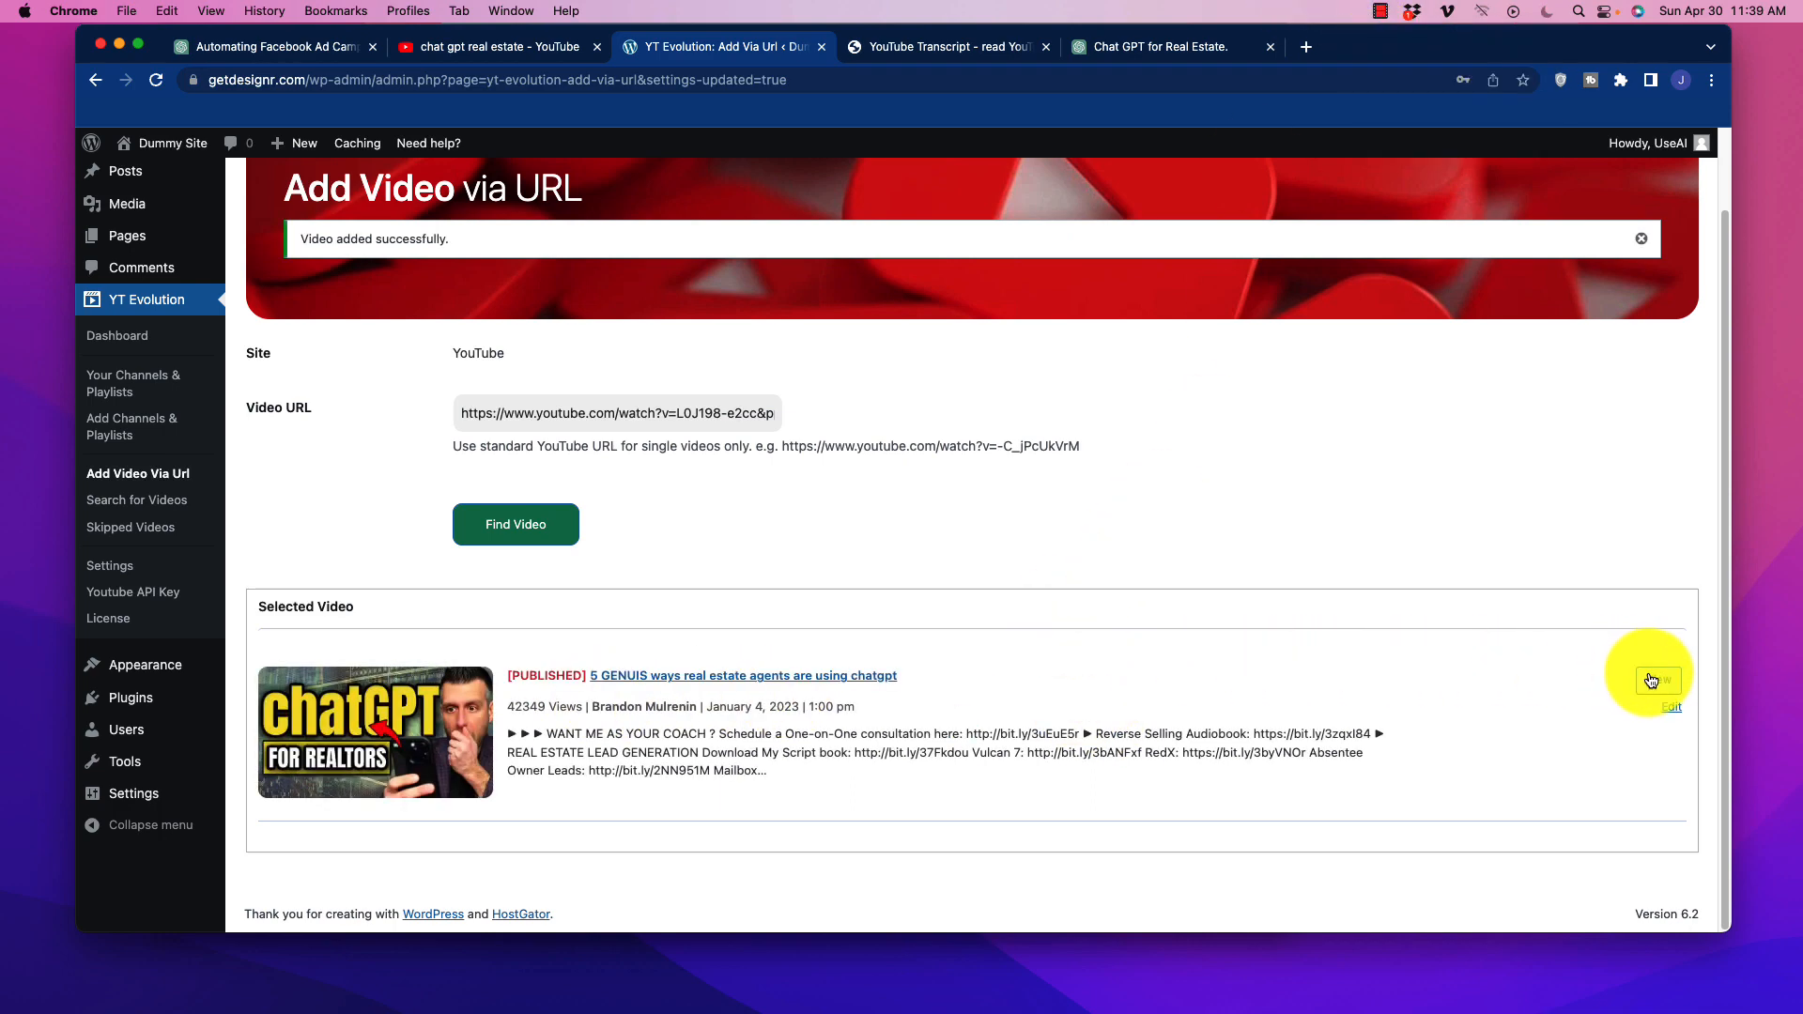
Step: Open the published video post on the site and examine its generated title and the opening paragraph above the video
{"action": "left_click", "coordinate": [1650, 680]}
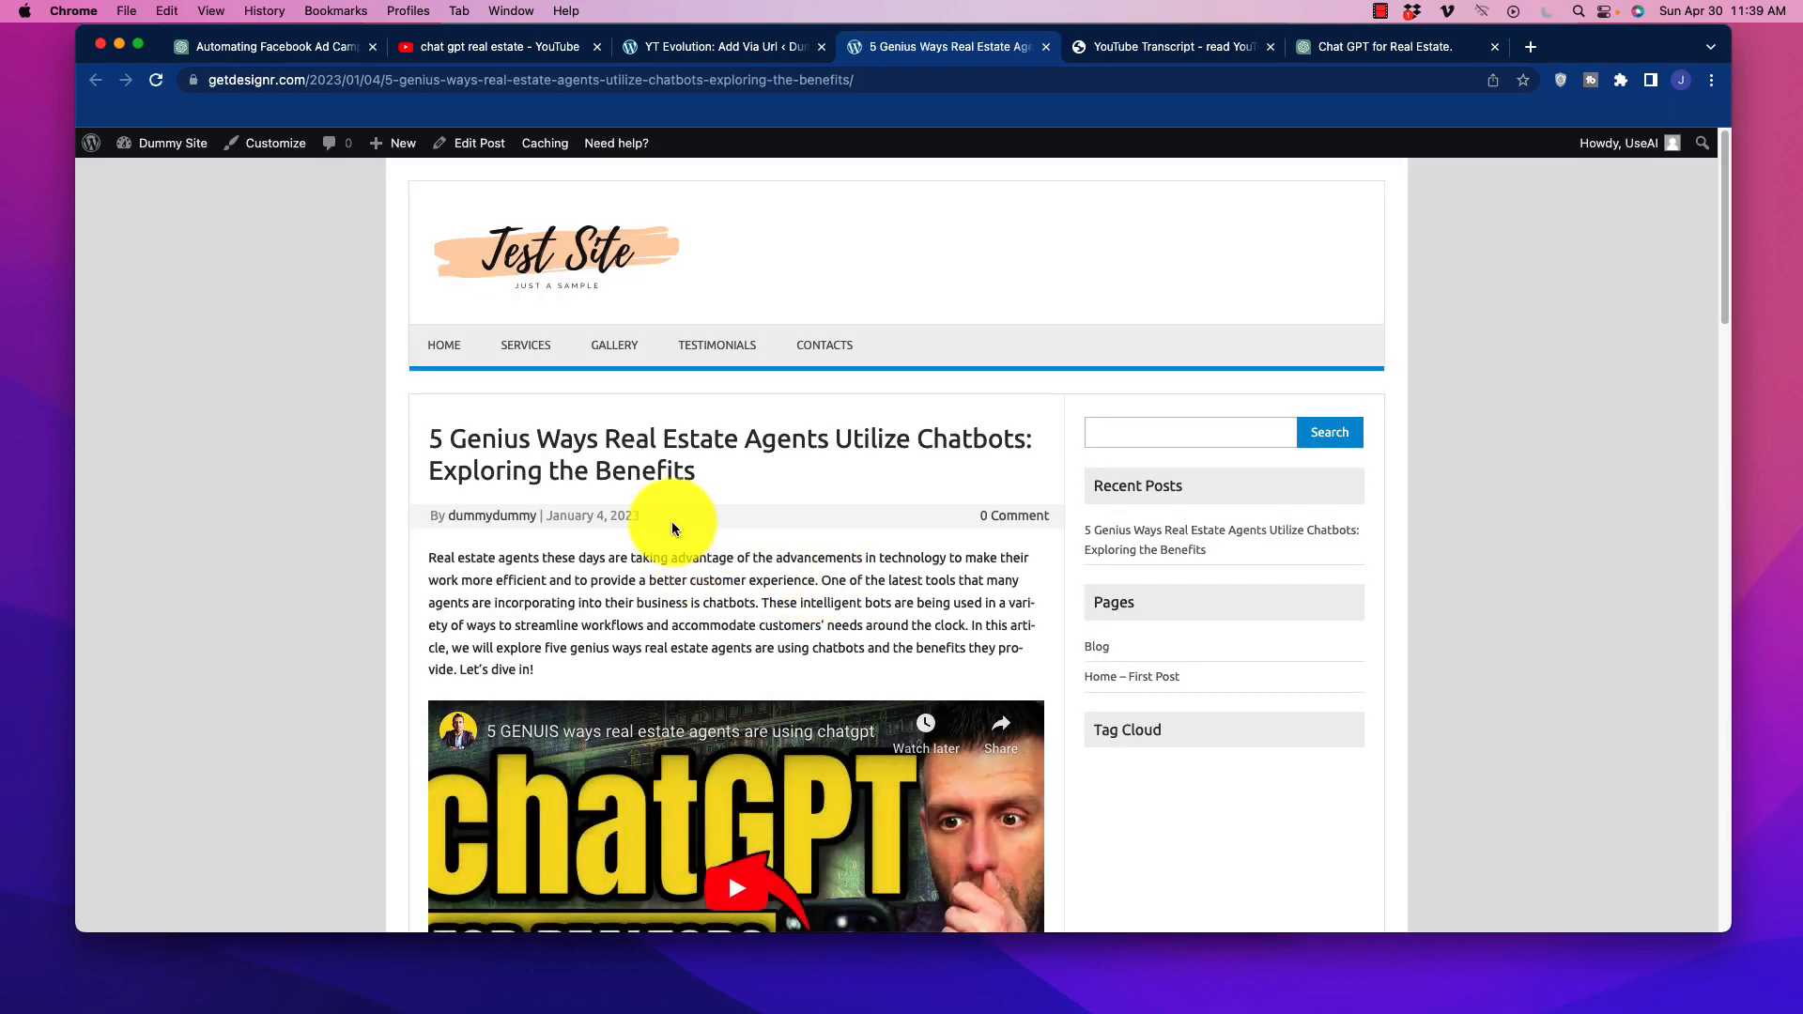
{"action": "scroll", "coordinate": [670, 523], "scroll_direction": "down", "scroll_amount": 3}
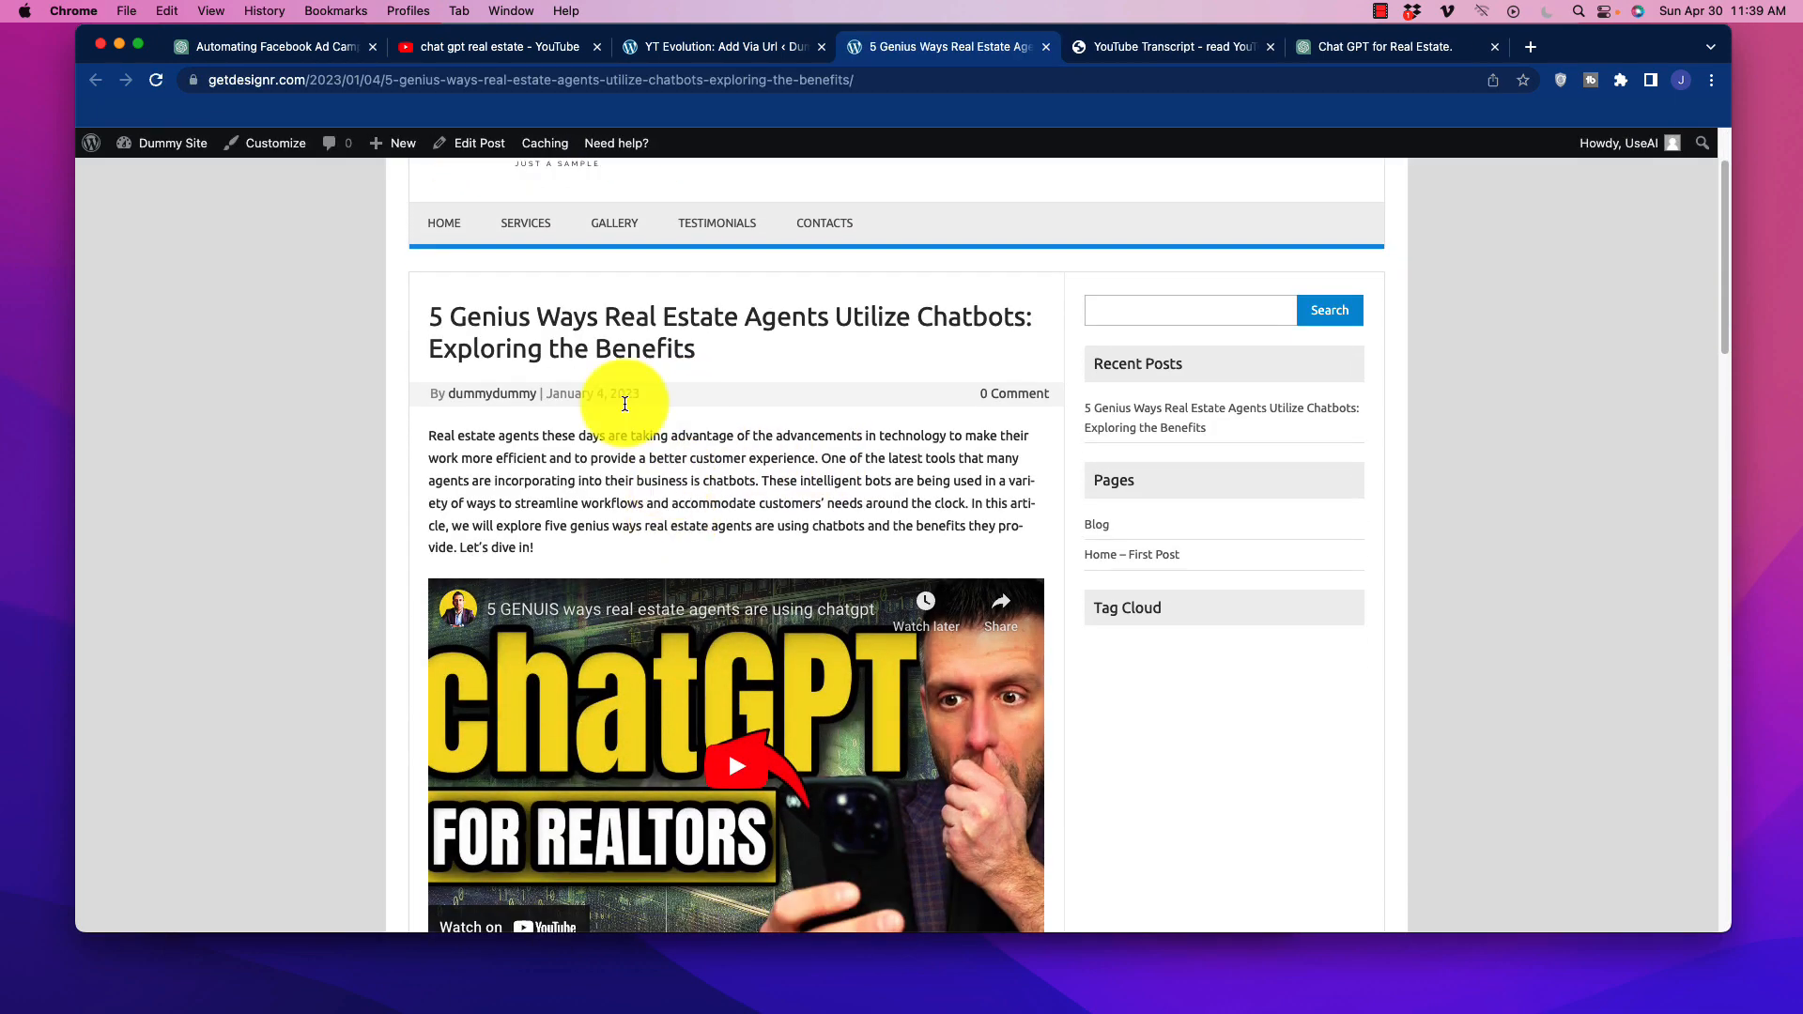
{"action": "left_click_drag", "start_coordinate": [430, 315], "coordinate": [917, 351]}
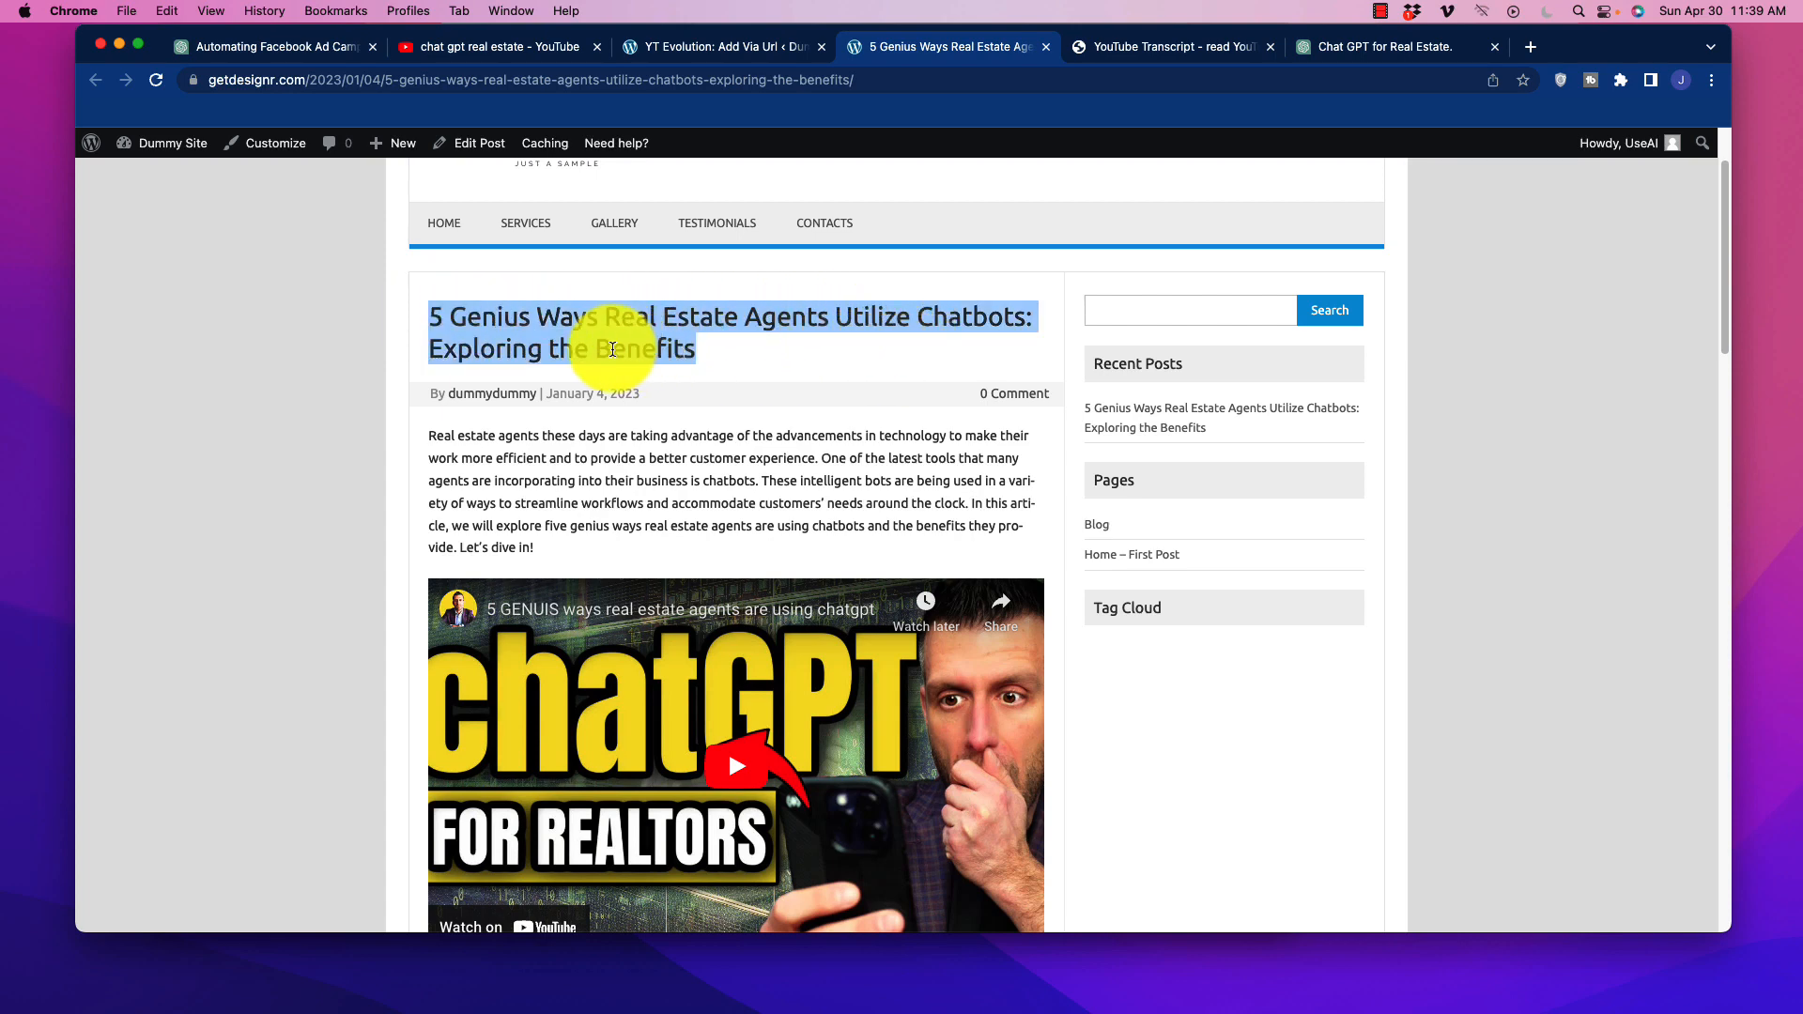
{"action": "left_click", "coordinate": [684, 402]}
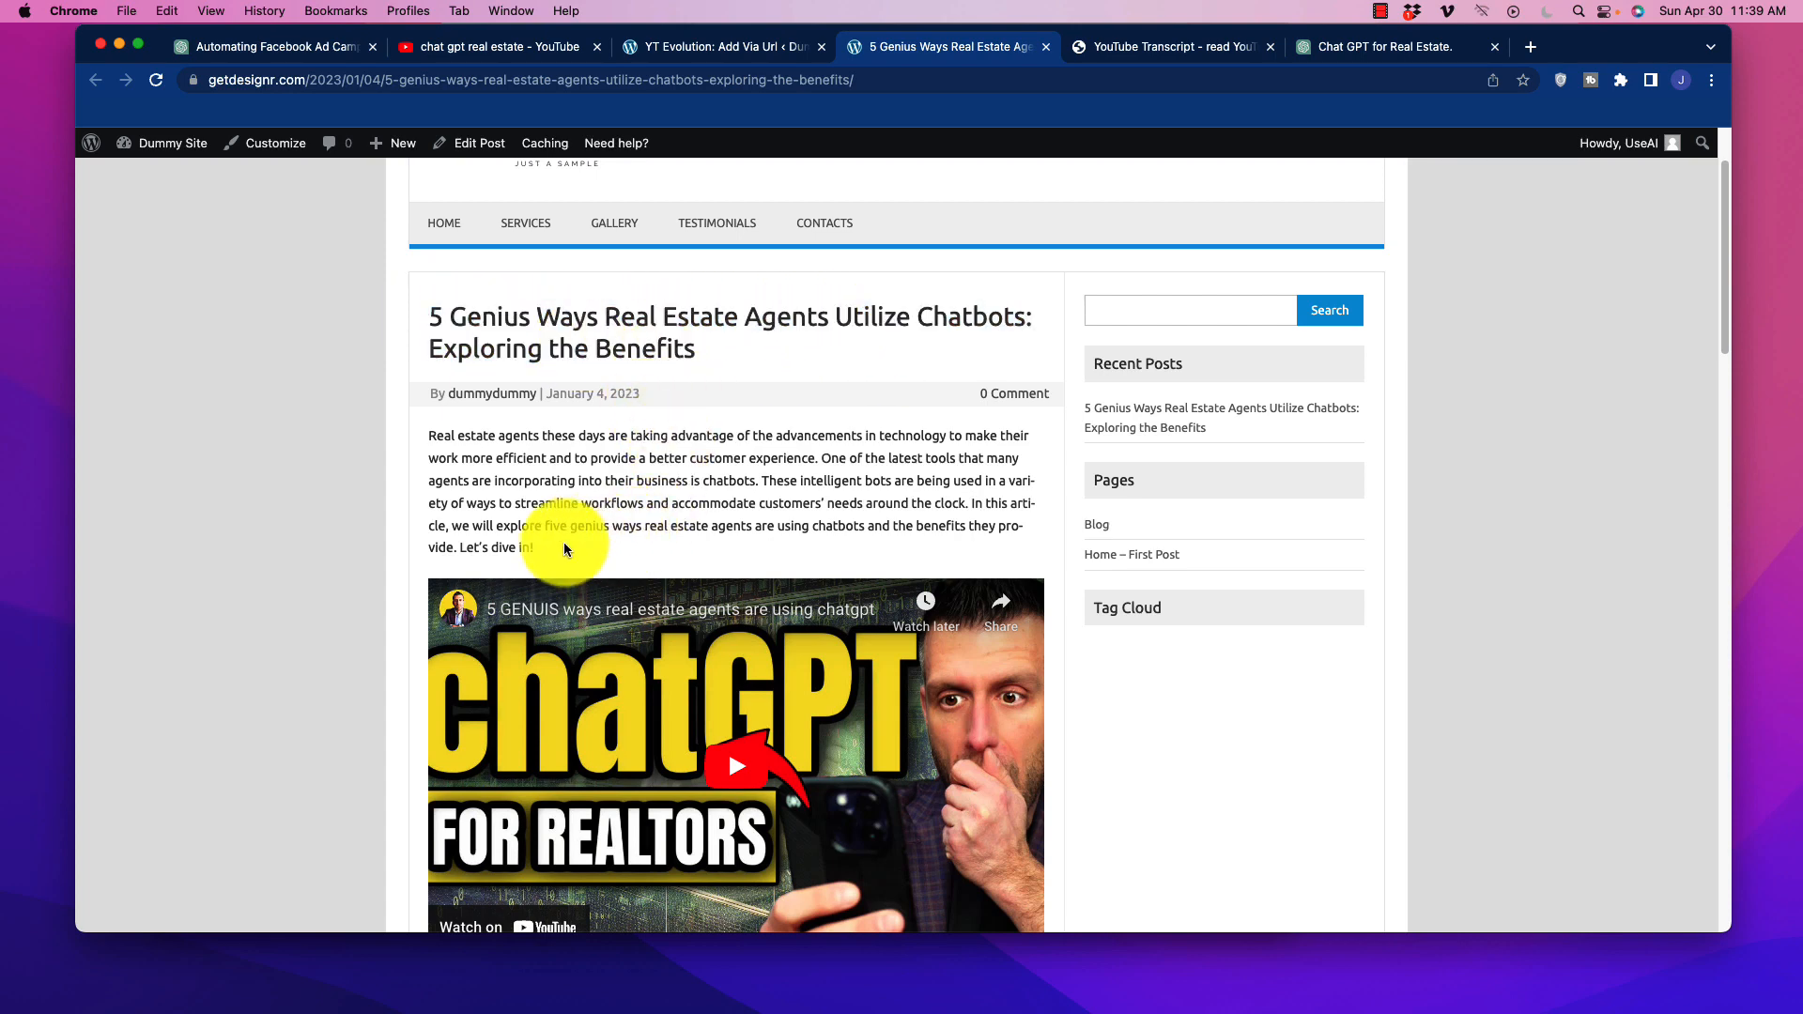
{"action": "left_click_drag", "start_coordinate": [537, 549], "coordinate": [434, 439]}
{"action": "scroll", "coordinate": [734, 592], "scroll_direction": "down", "scroll_amount": 5}
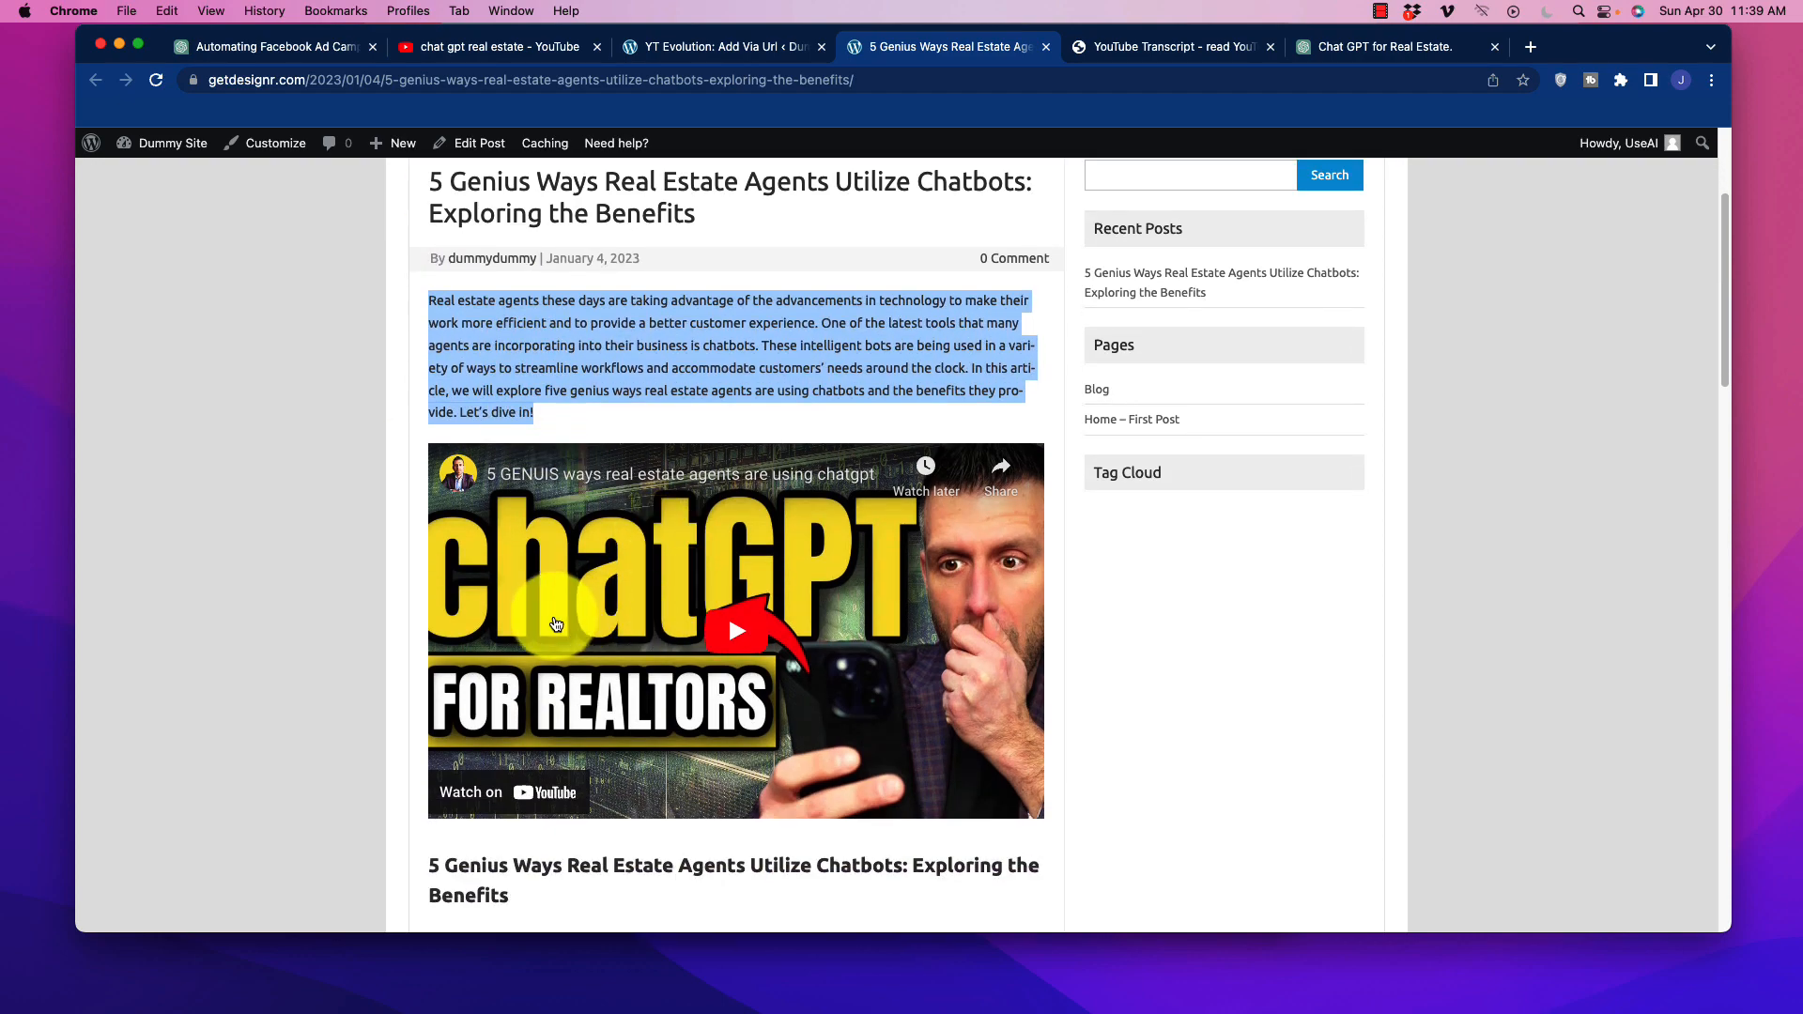
Step: Read the article below the embedded video, from its heading and introduction through the benefit sections to the conclusion and FAQs
{"action": "scroll", "coordinate": [735, 591], "scroll_direction": "down", "scroll_amount": 3}
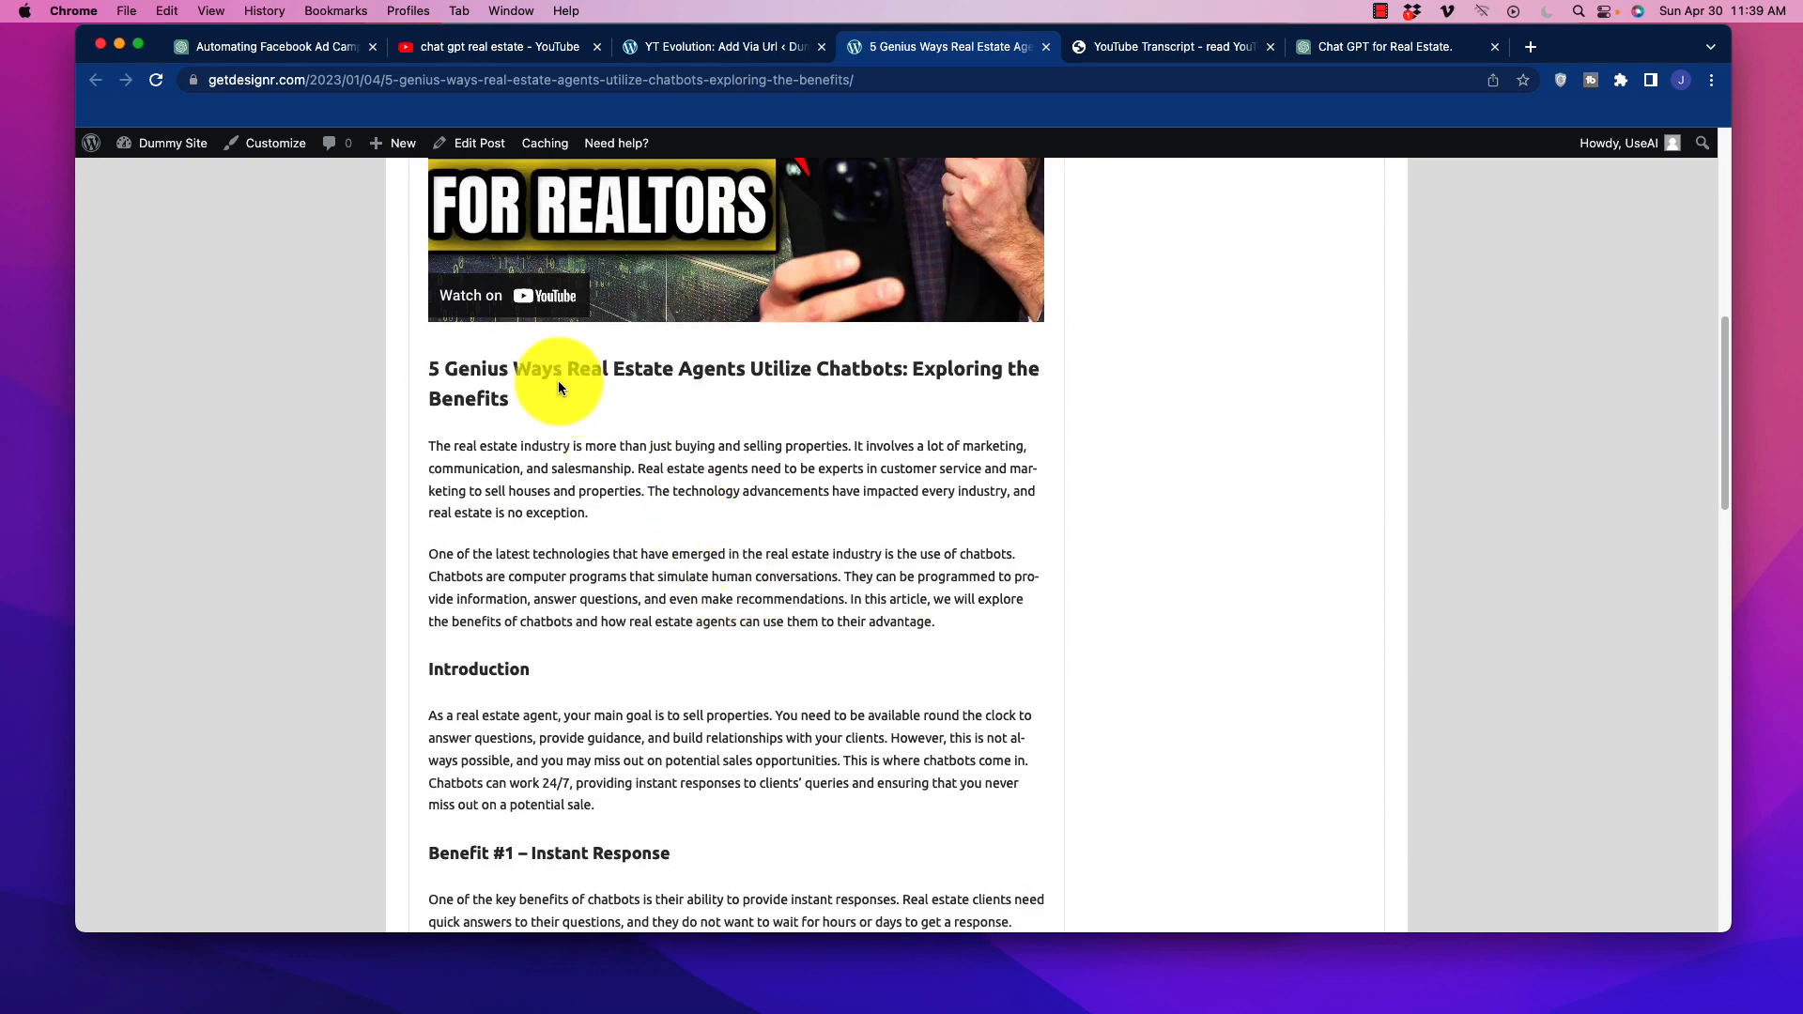
{"action": "left_click_drag", "start_coordinate": [561, 380], "coordinate": [692, 748]}
{"action": "left_click", "coordinate": [729, 559]}
{"action": "scroll", "coordinate": [651, 569], "scroll_direction": "down", "scroll_amount": 4}
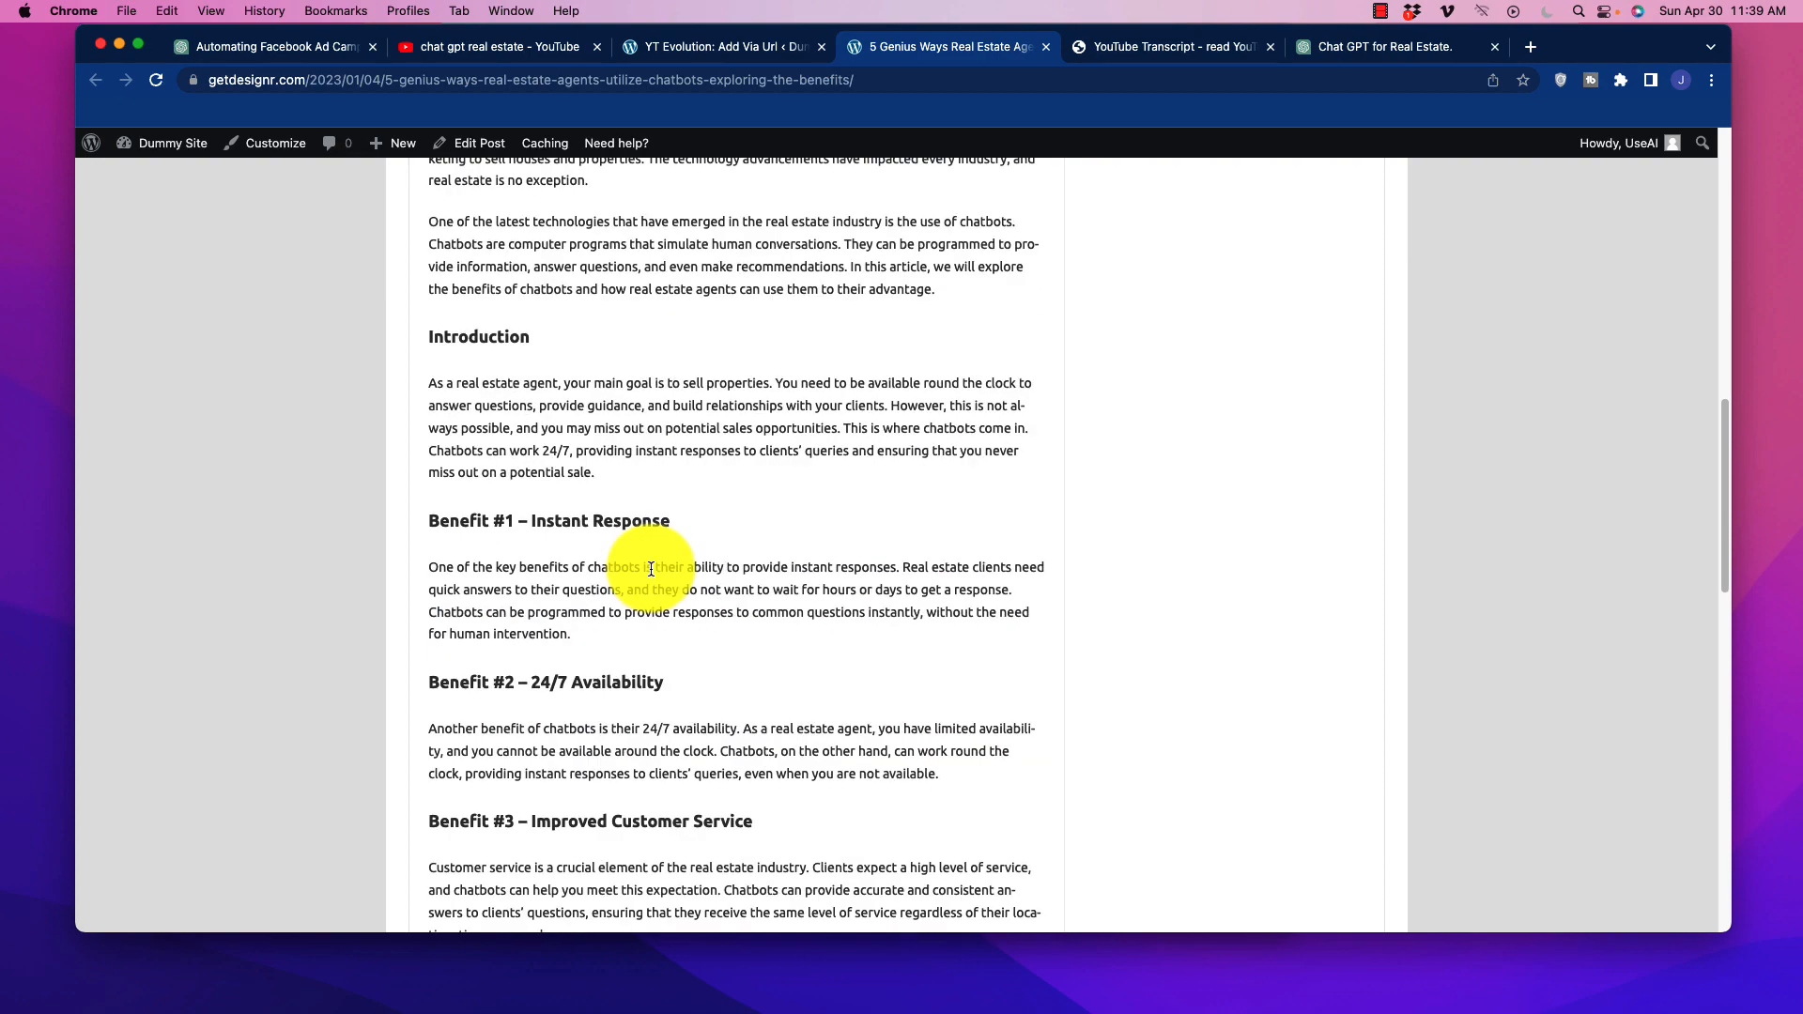
{"action": "scroll", "coordinate": [662, 580], "scroll_direction": "up", "scroll_amount": 8}
{"action": "scroll", "coordinate": [573, 694], "scroll_direction": "down", "scroll_amount": 7}
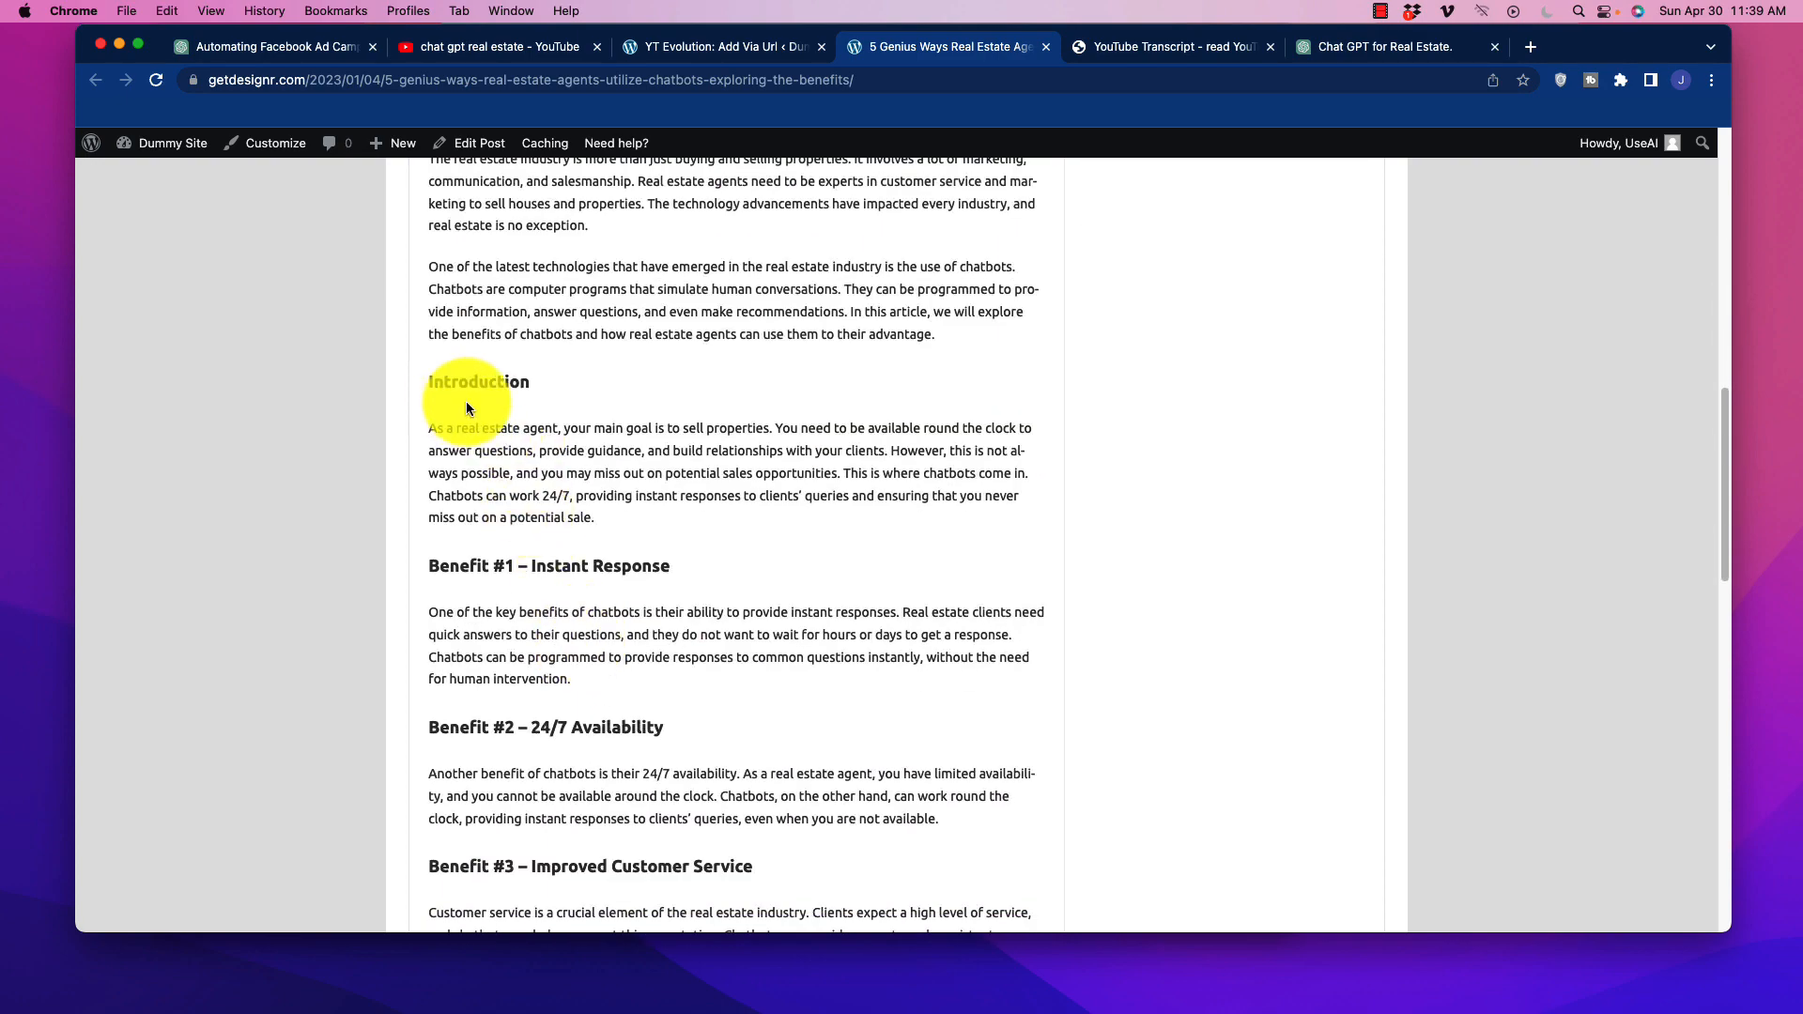
{"action": "scroll", "coordinate": [706, 631], "scroll_direction": "down", "scroll_amount": 7}
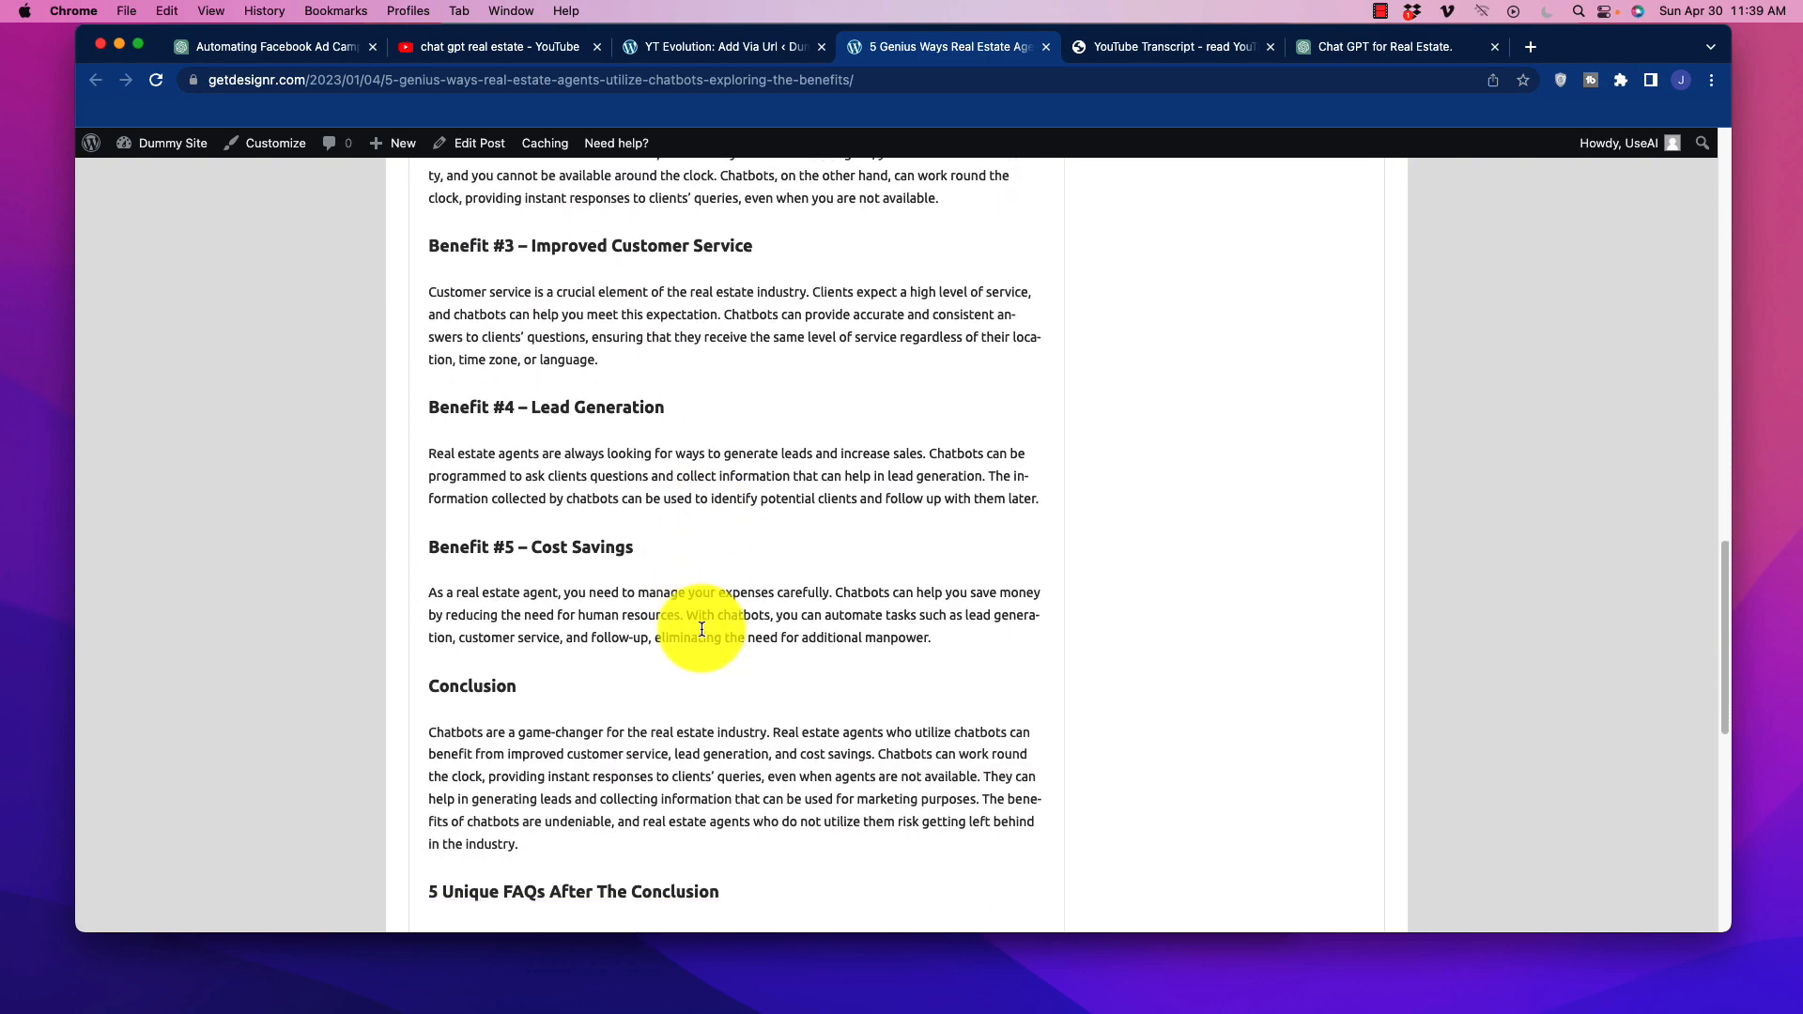
{"action": "scroll", "coordinate": [701, 629], "scroll_direction": "down", "scroll_amount": 4}
{"action": "left_click_drag", "start_coordinate": [432, 580], "coordinate": [765, 589]}
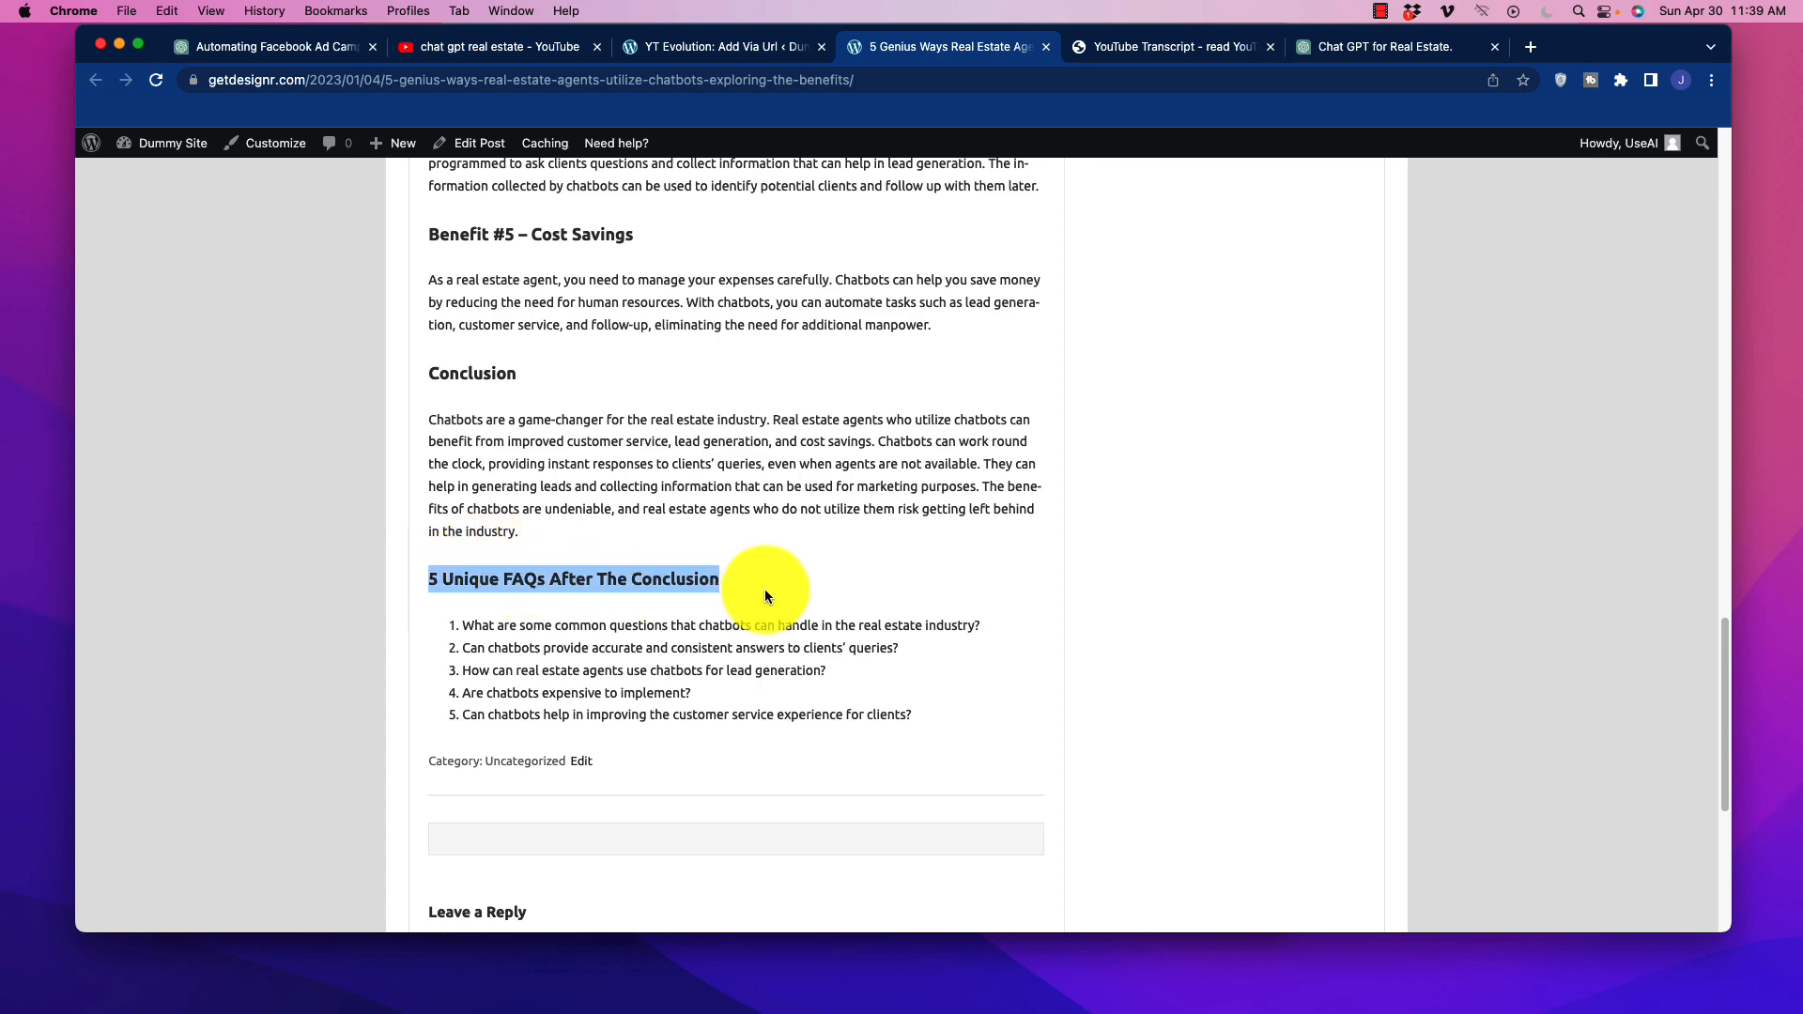
Step: Look over the whole post again, checking how the title, embedded video, section headings and FAQs are laid out
{"action": "scroll", "coordinate": [650, 599], "scroll_direction": "up", "scroll_amount": 18}
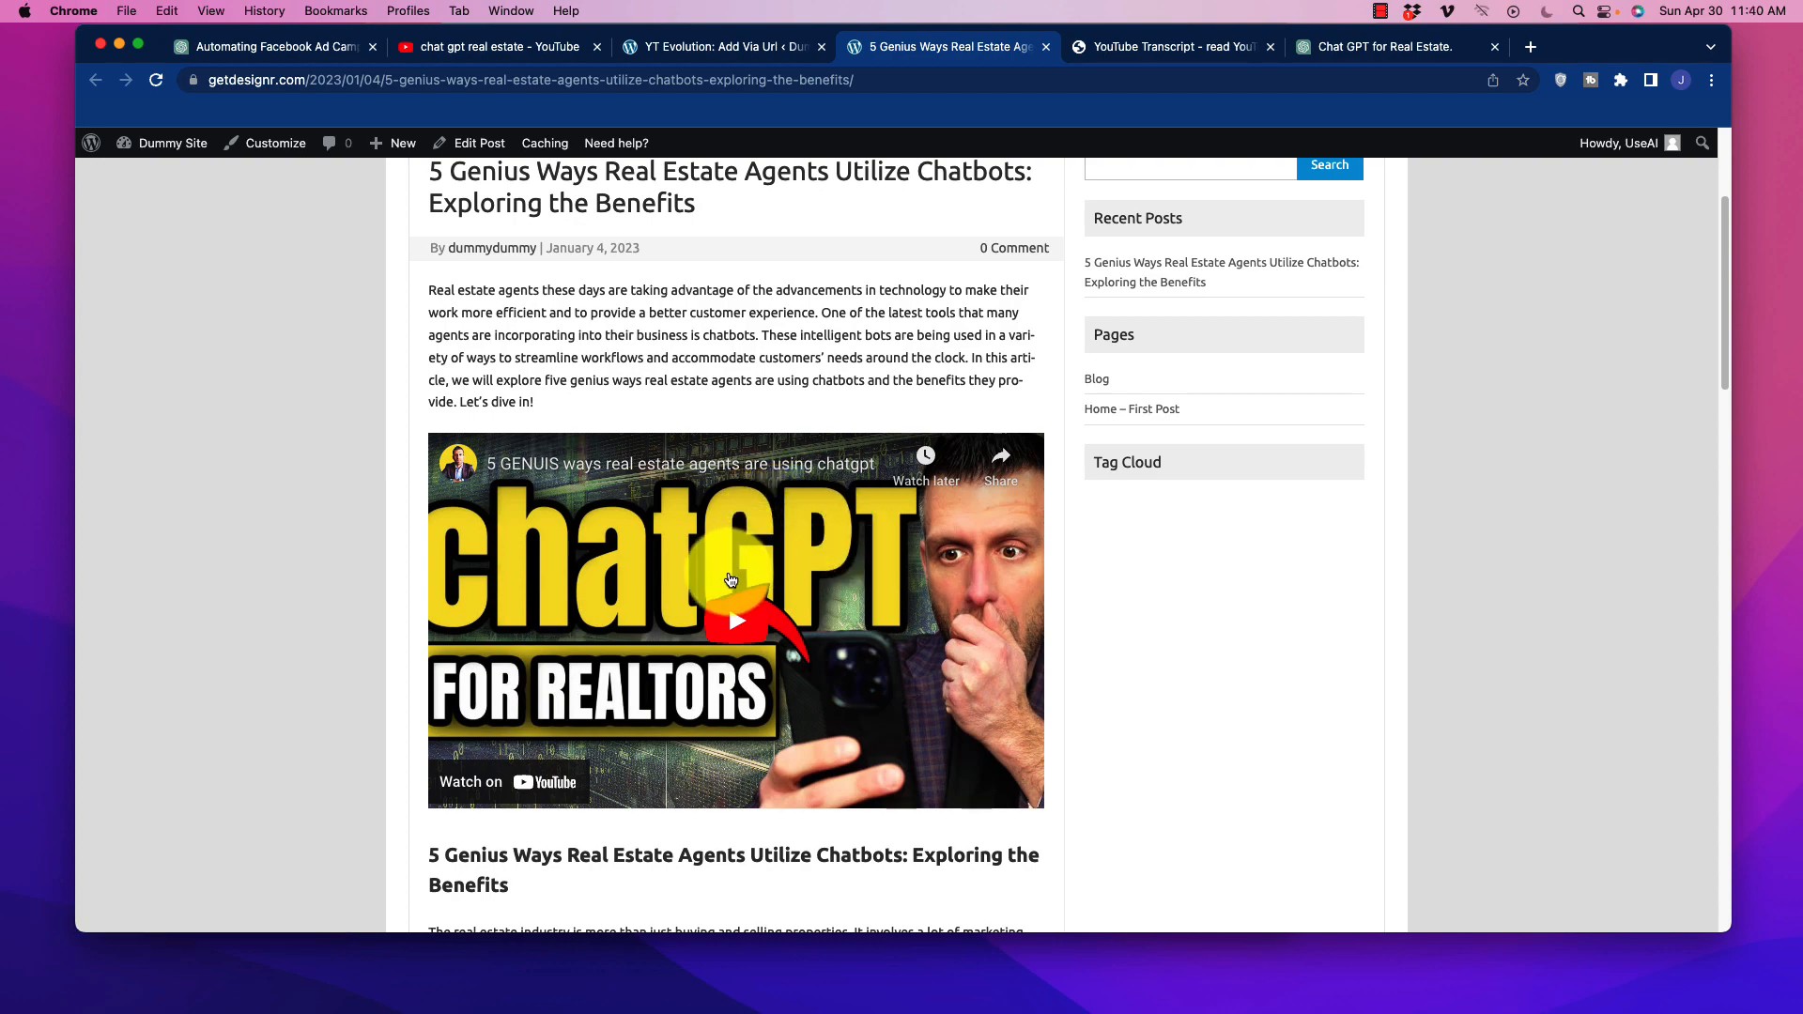
{"action": "scroll", "coordinate": [731, 574], "scroll_direction": "down", "scroll_amount": 4}
{"action": "scroll", "coordinate": [731, 574], "scroll_direction": "down", "scroll_amount": 5}
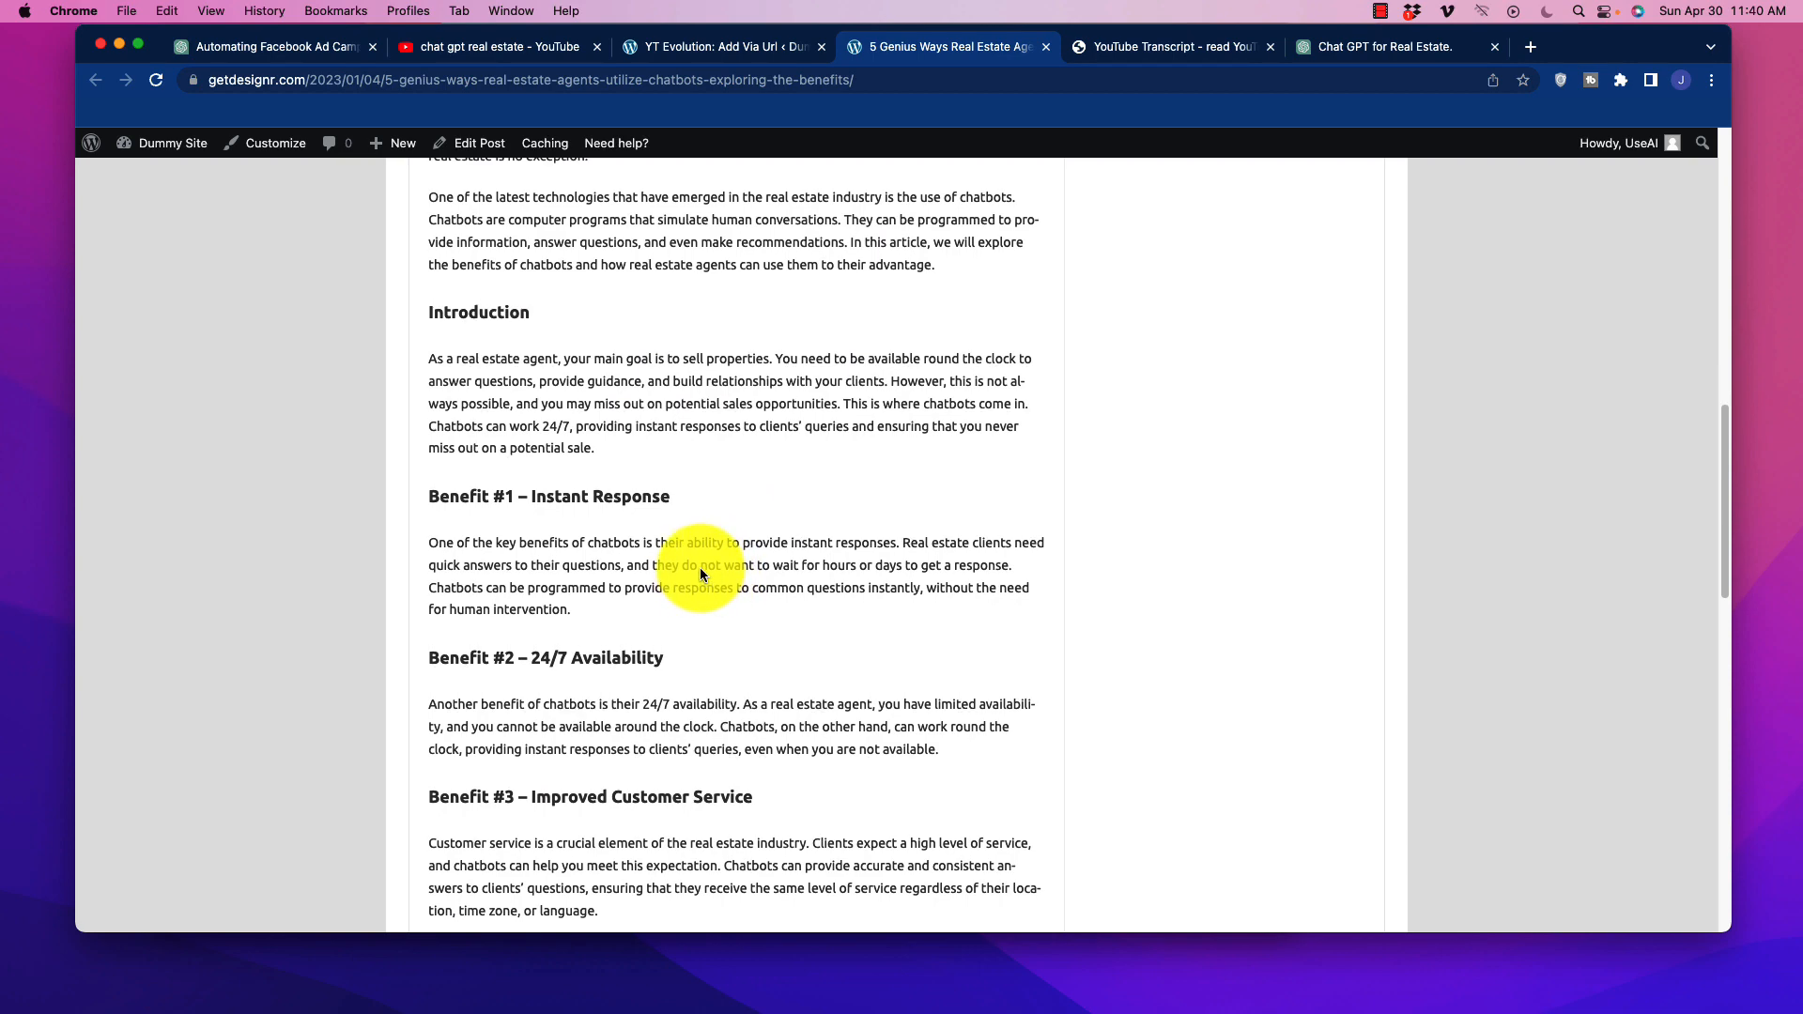
{"action": "scroll", "coordinate": [700, 567], "scroll_direction": "up", "scroll_amount": 10}
{"action": "scroll", "coordinate": [719, 567], "scroll_direction": "down", "scroll_amount": 2}
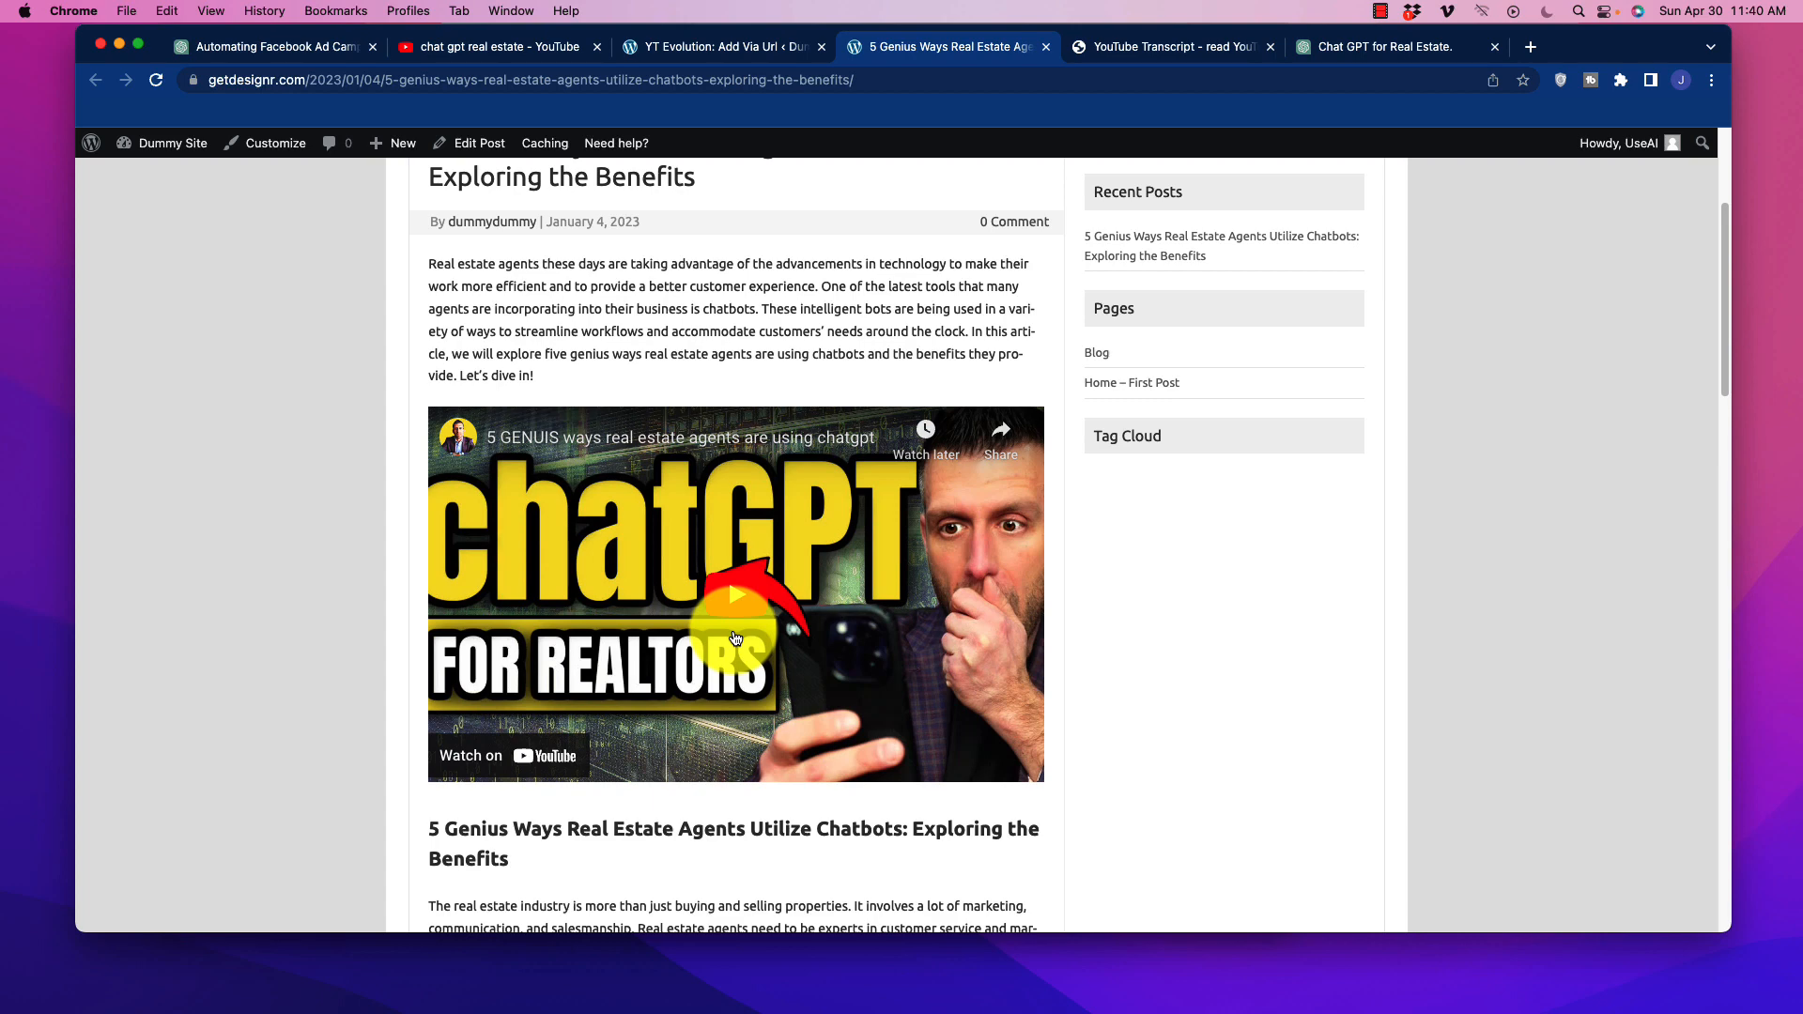
{"action": "scroll", "coordinate": [735, 629], "scroll_direction": "down", "scroll_amount": 1}
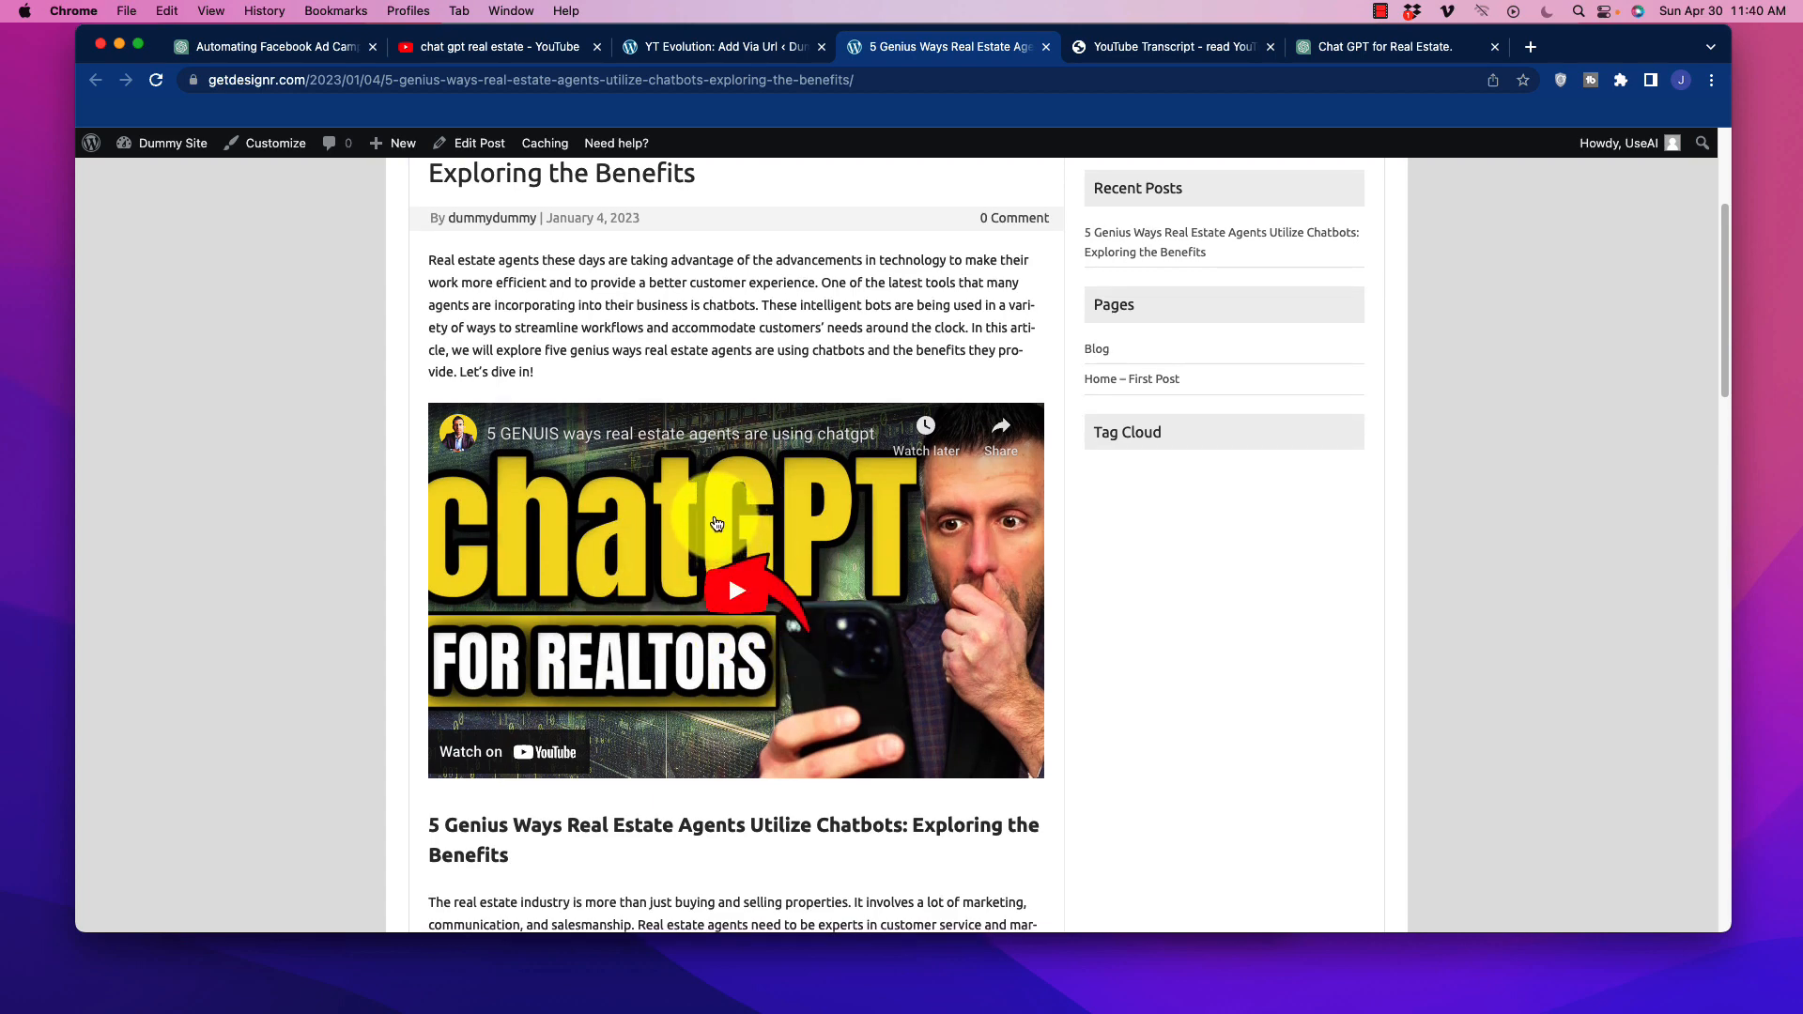
{"action": "scroll", "coordinate": [694, 526], "scroll_direction": "down", "scroll_amount": 1}
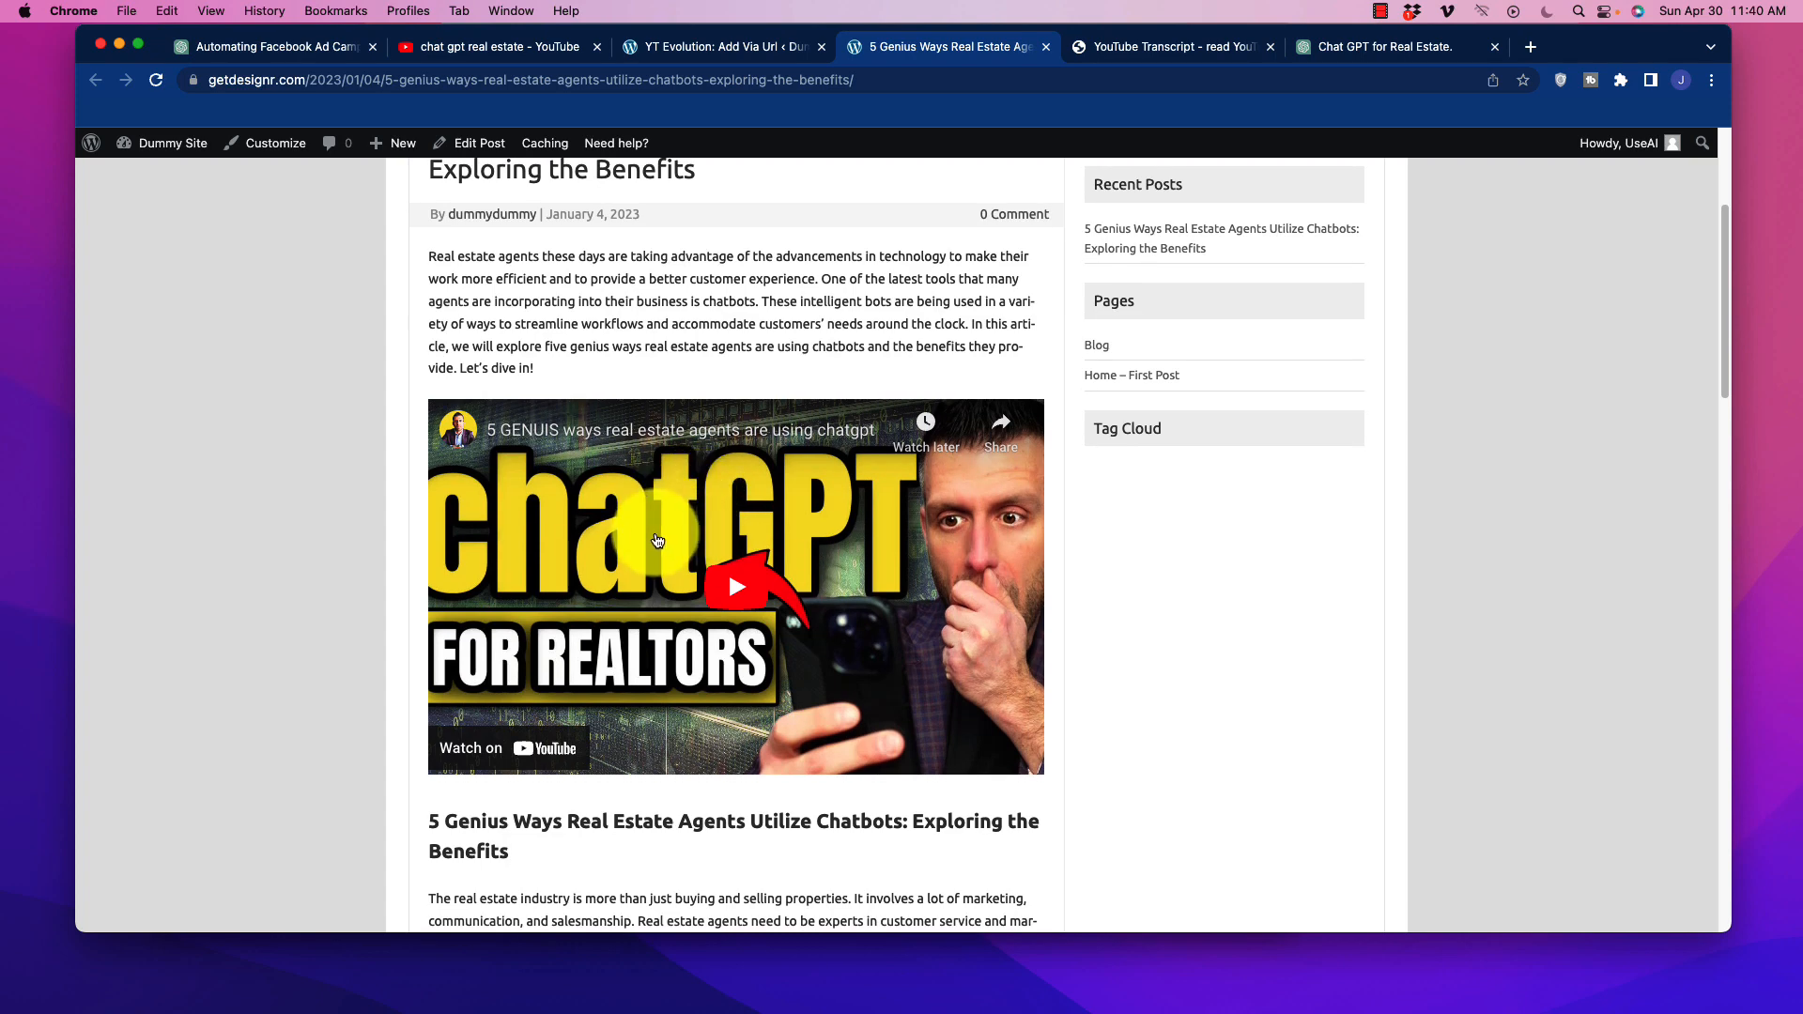
{"action": "scroll", "coordinate": [689, 554], "scroll_direction": "down", "scroll_amount": 10}
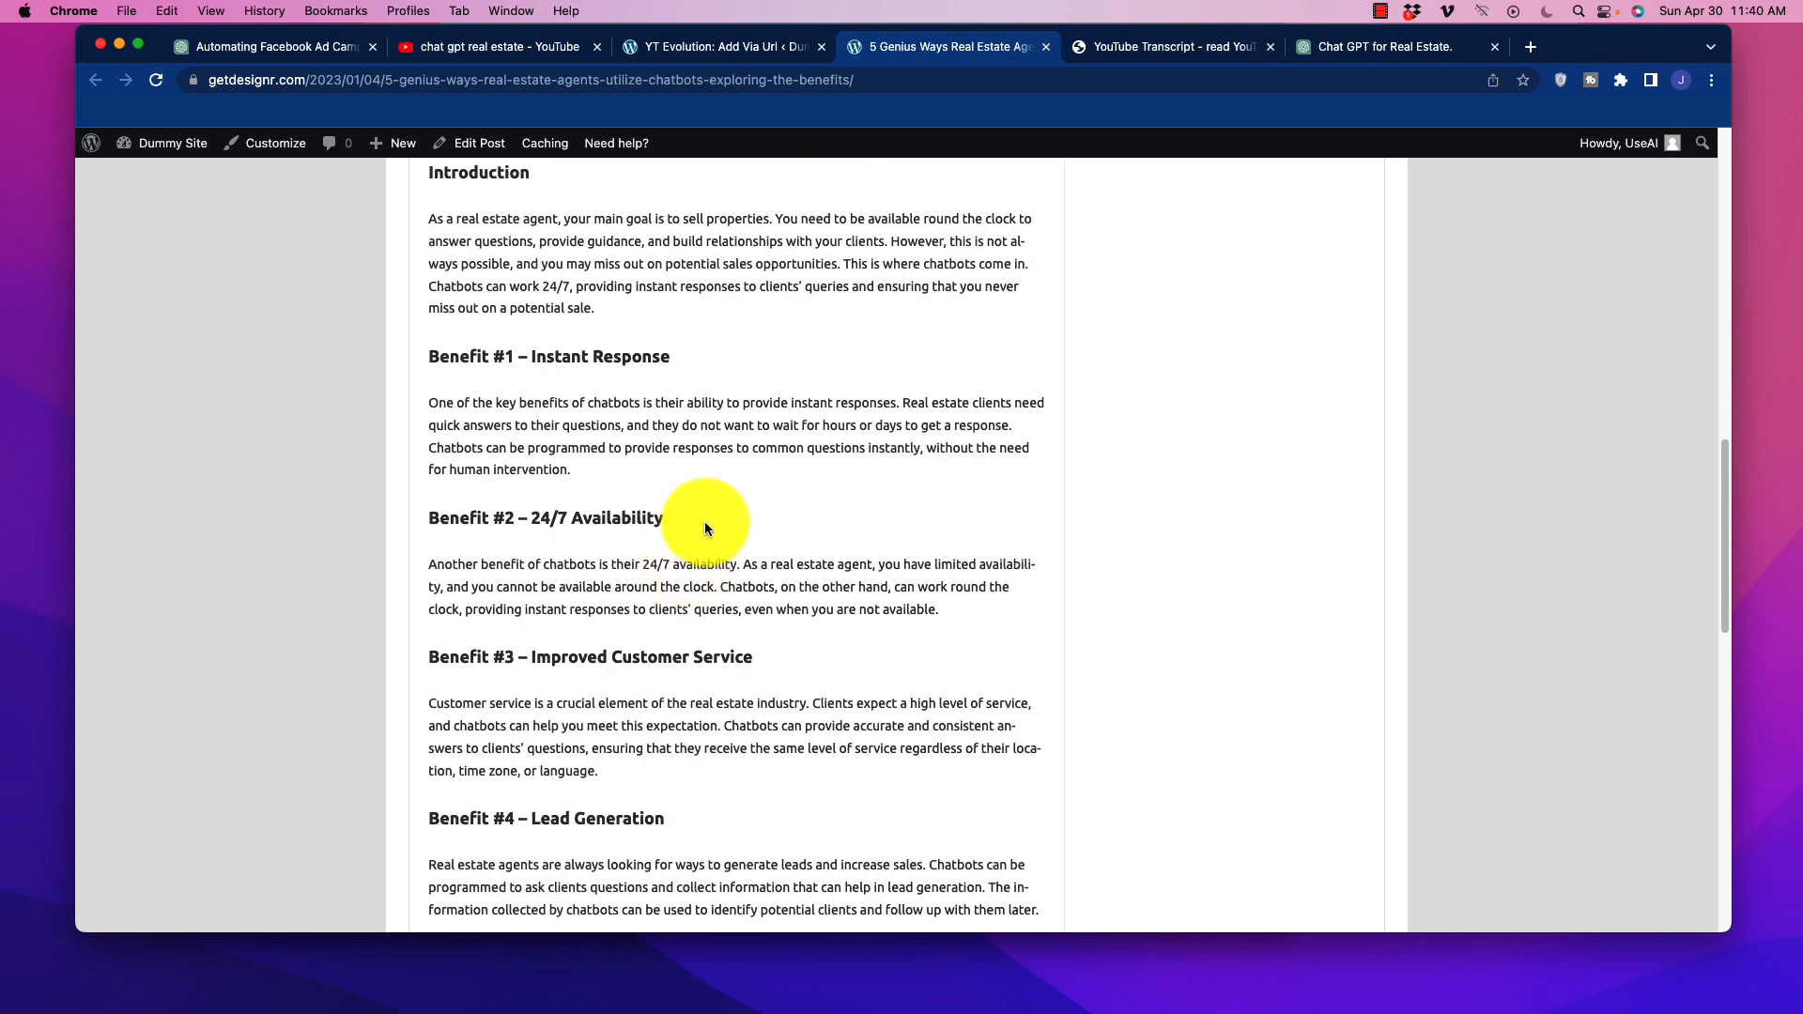
{"action": "scroll", "coordinate": [702, 535], "scroll_direction": "down", "scroll_amount": 5}
{"action": "scroll", "coordinate": [695, 661], "scroll_direction": "down", "scroll_amount": 8}
{"action": "scroll", "coordinate": [695, 581], "scroll_direction": "up", "scroll_amount": 20}
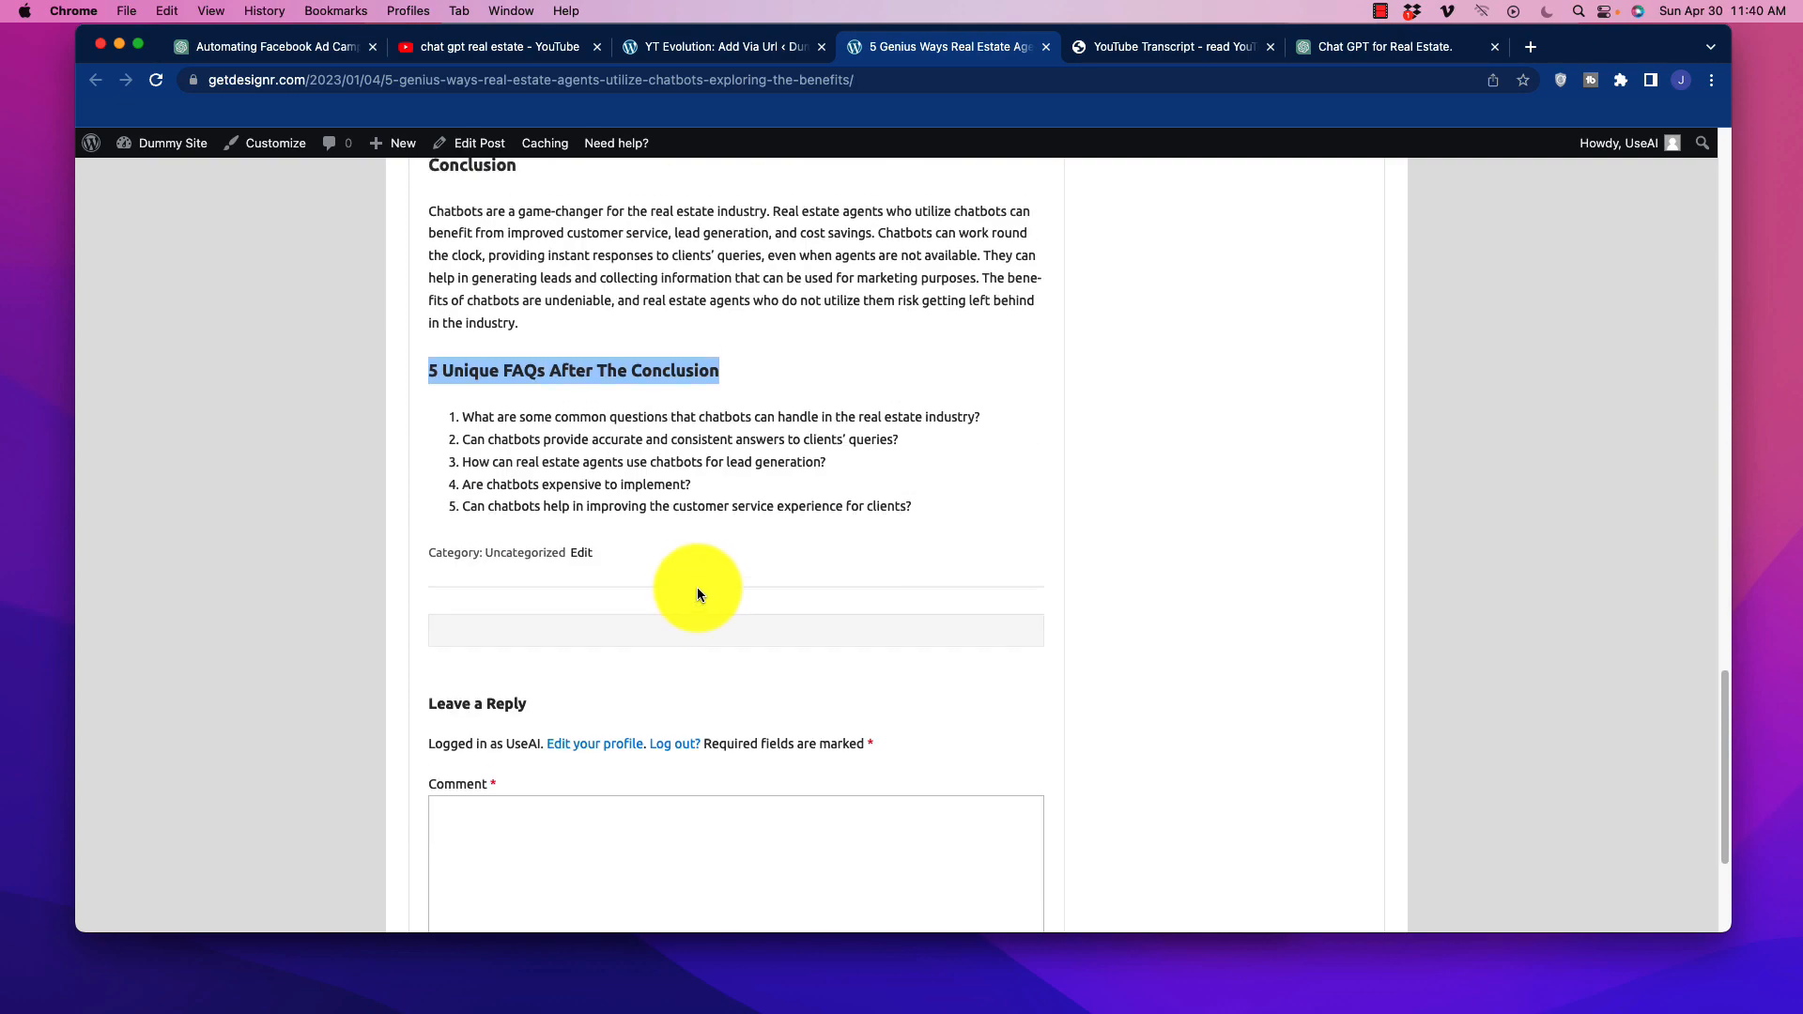
{"action": "scroll", "coordinate": [695, 582], "scroll_direction": "down", "scroll_amount": 8}
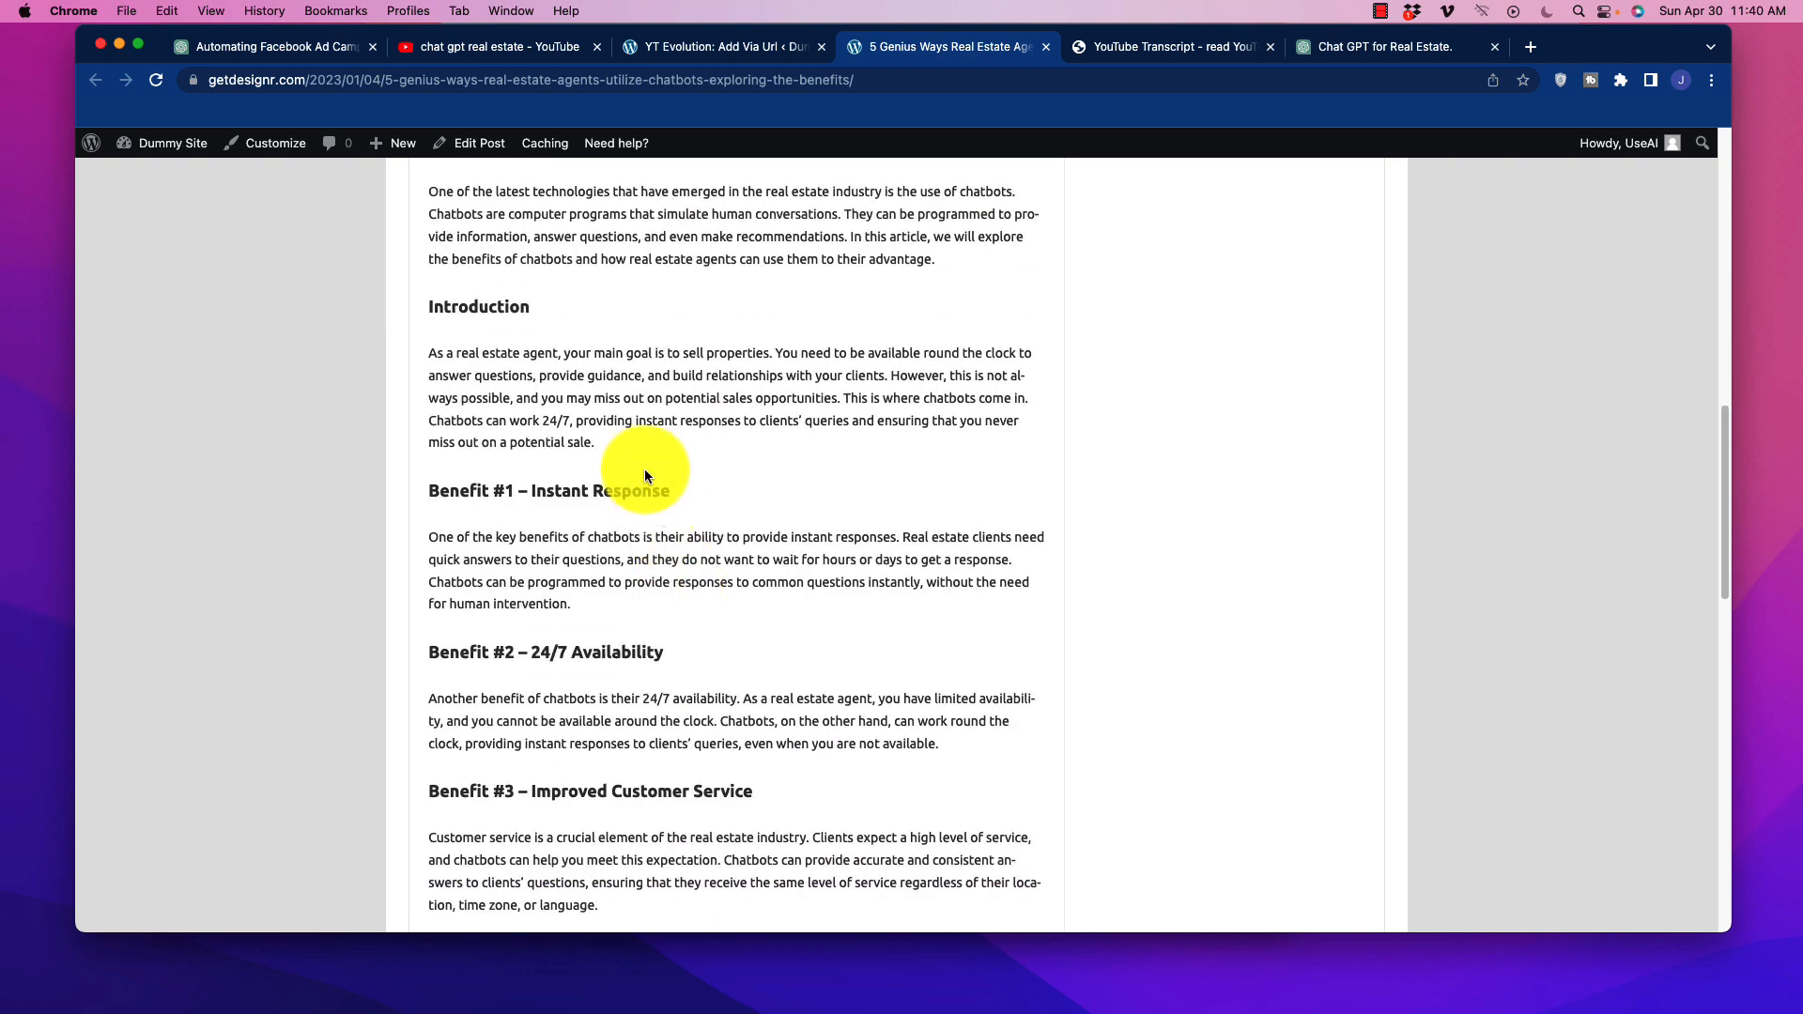
{"action": "scroll", "coordinate": [655, 464], "scroll_direction": "up", "scroll_amount": 6}
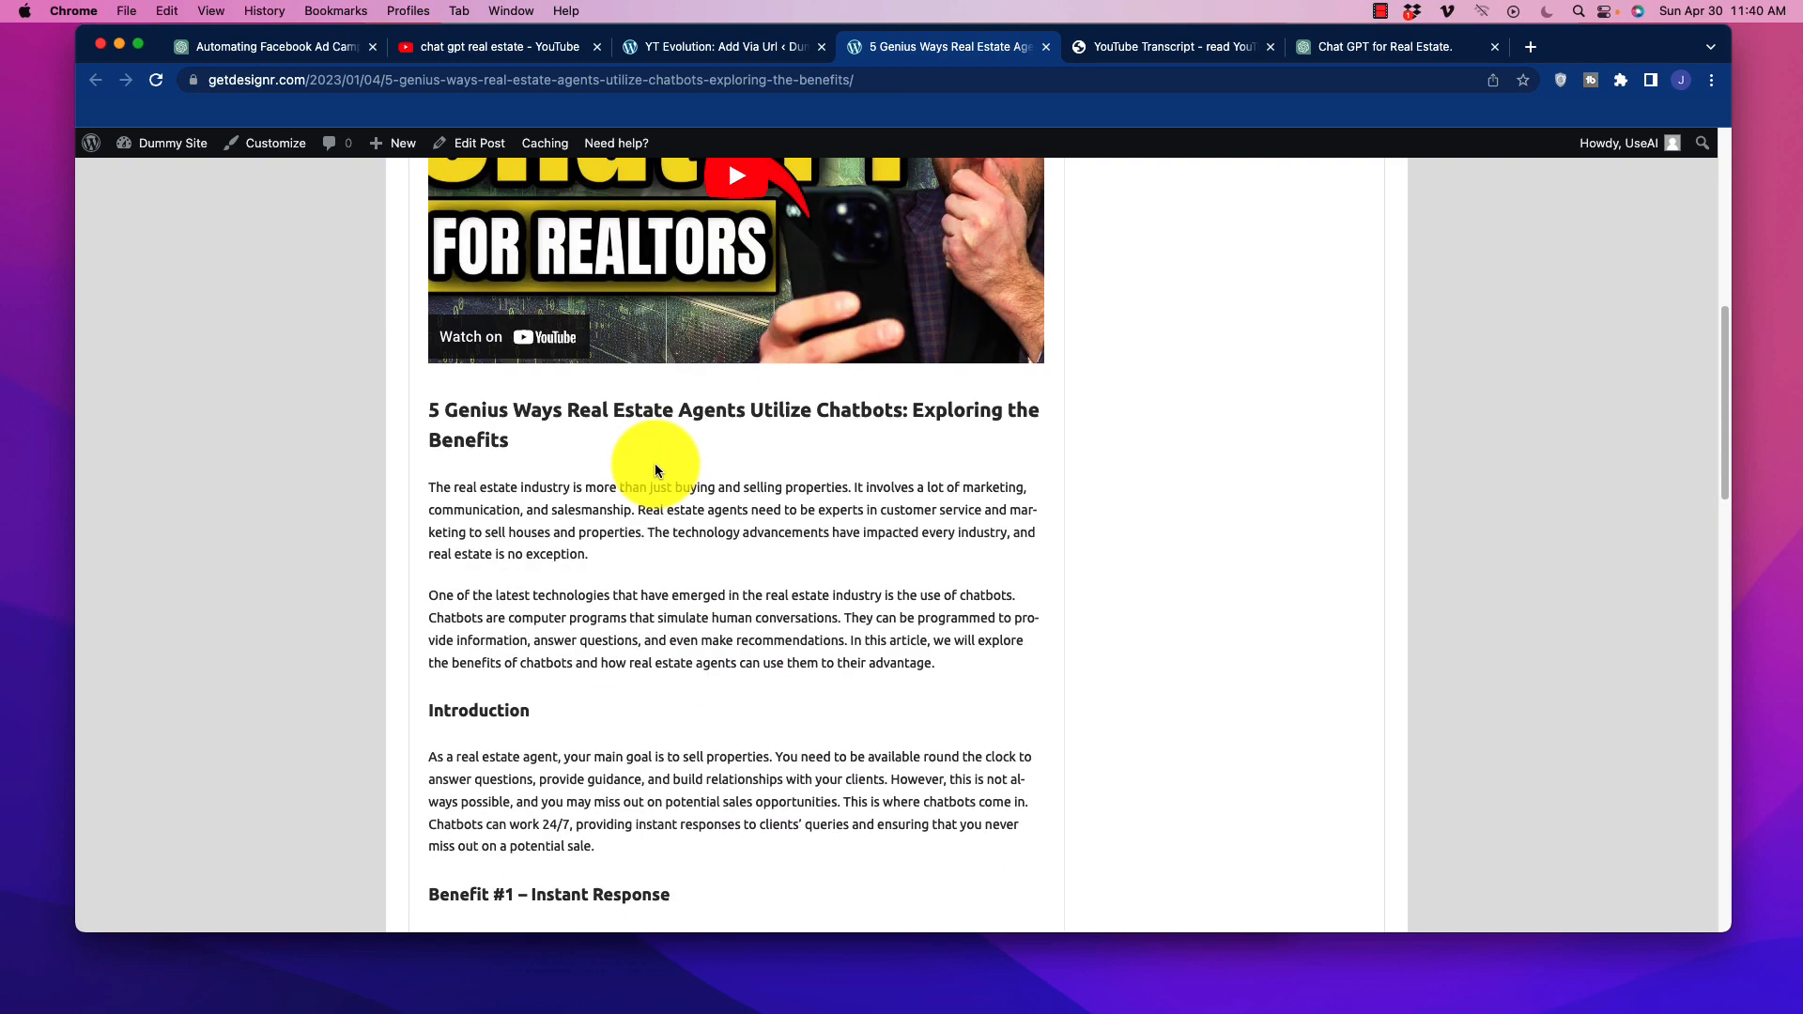
{"action": "scroll", "coordinate": [680, 502], "scroll_direction": "down", "scroll_amount": 2}
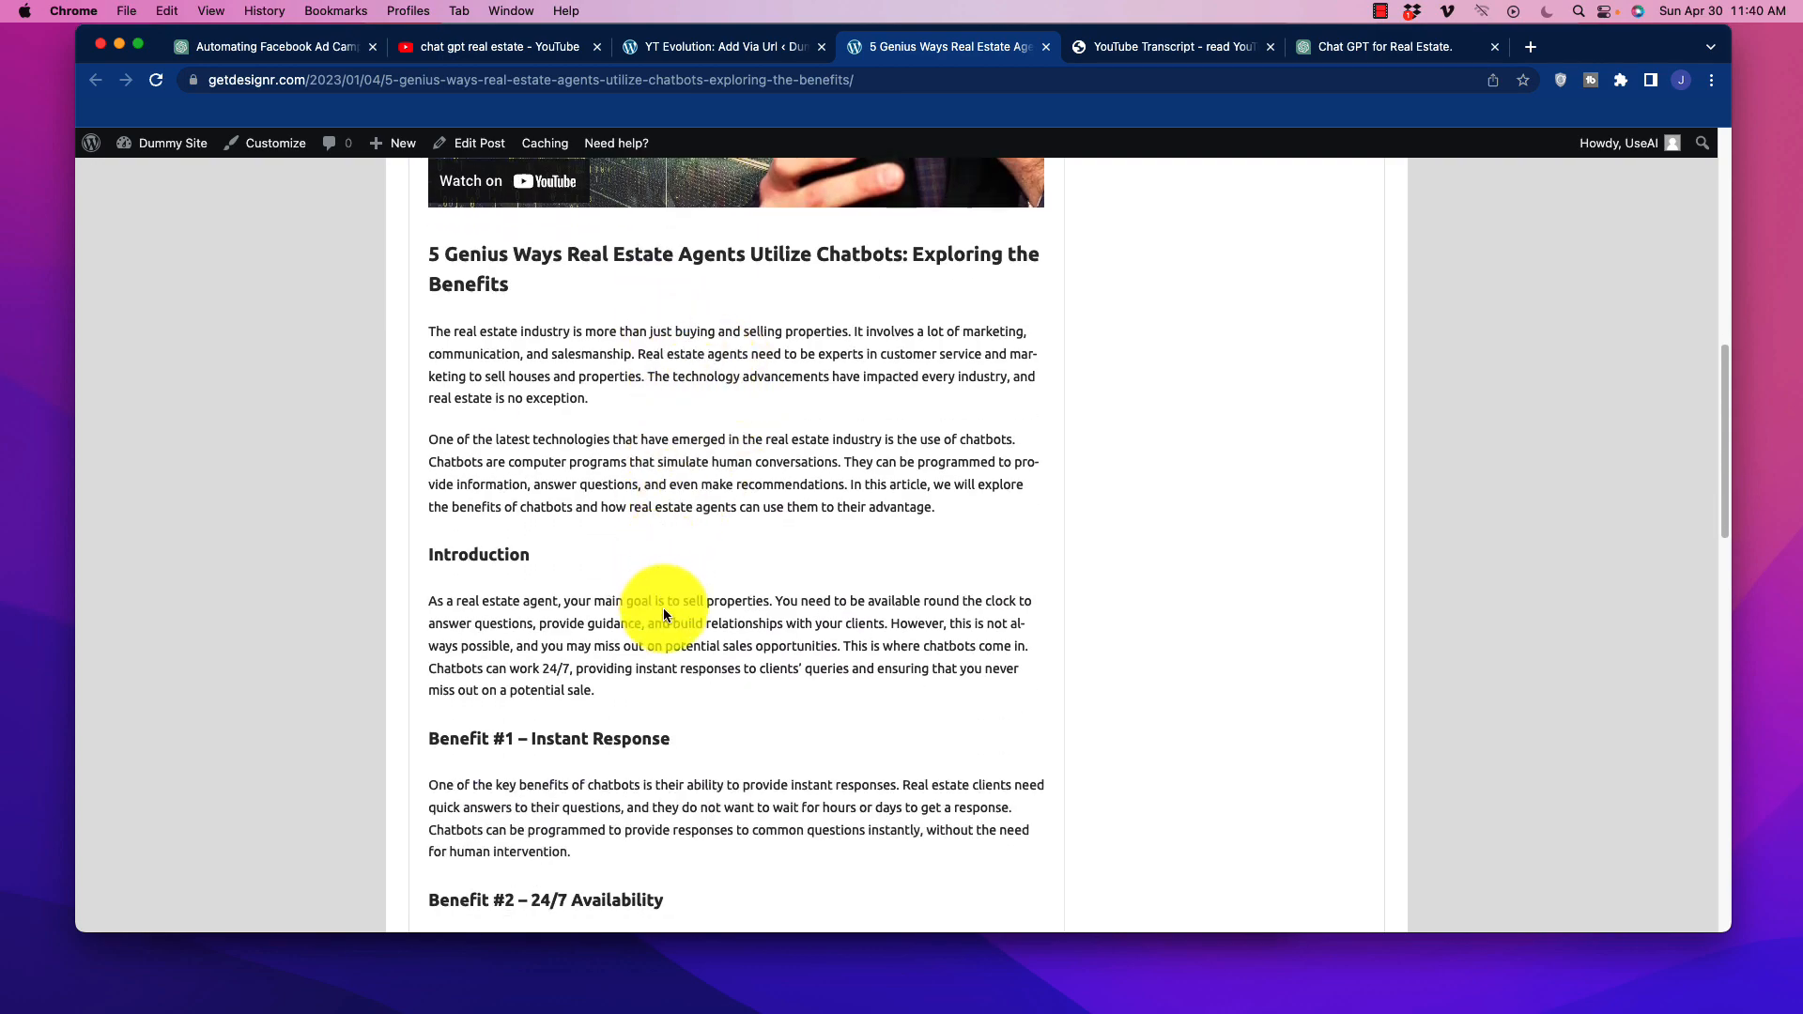
{"action": "scroll", "coordinate": [762, 518], "scroll_direction": "down", "scroll_amount": 20}
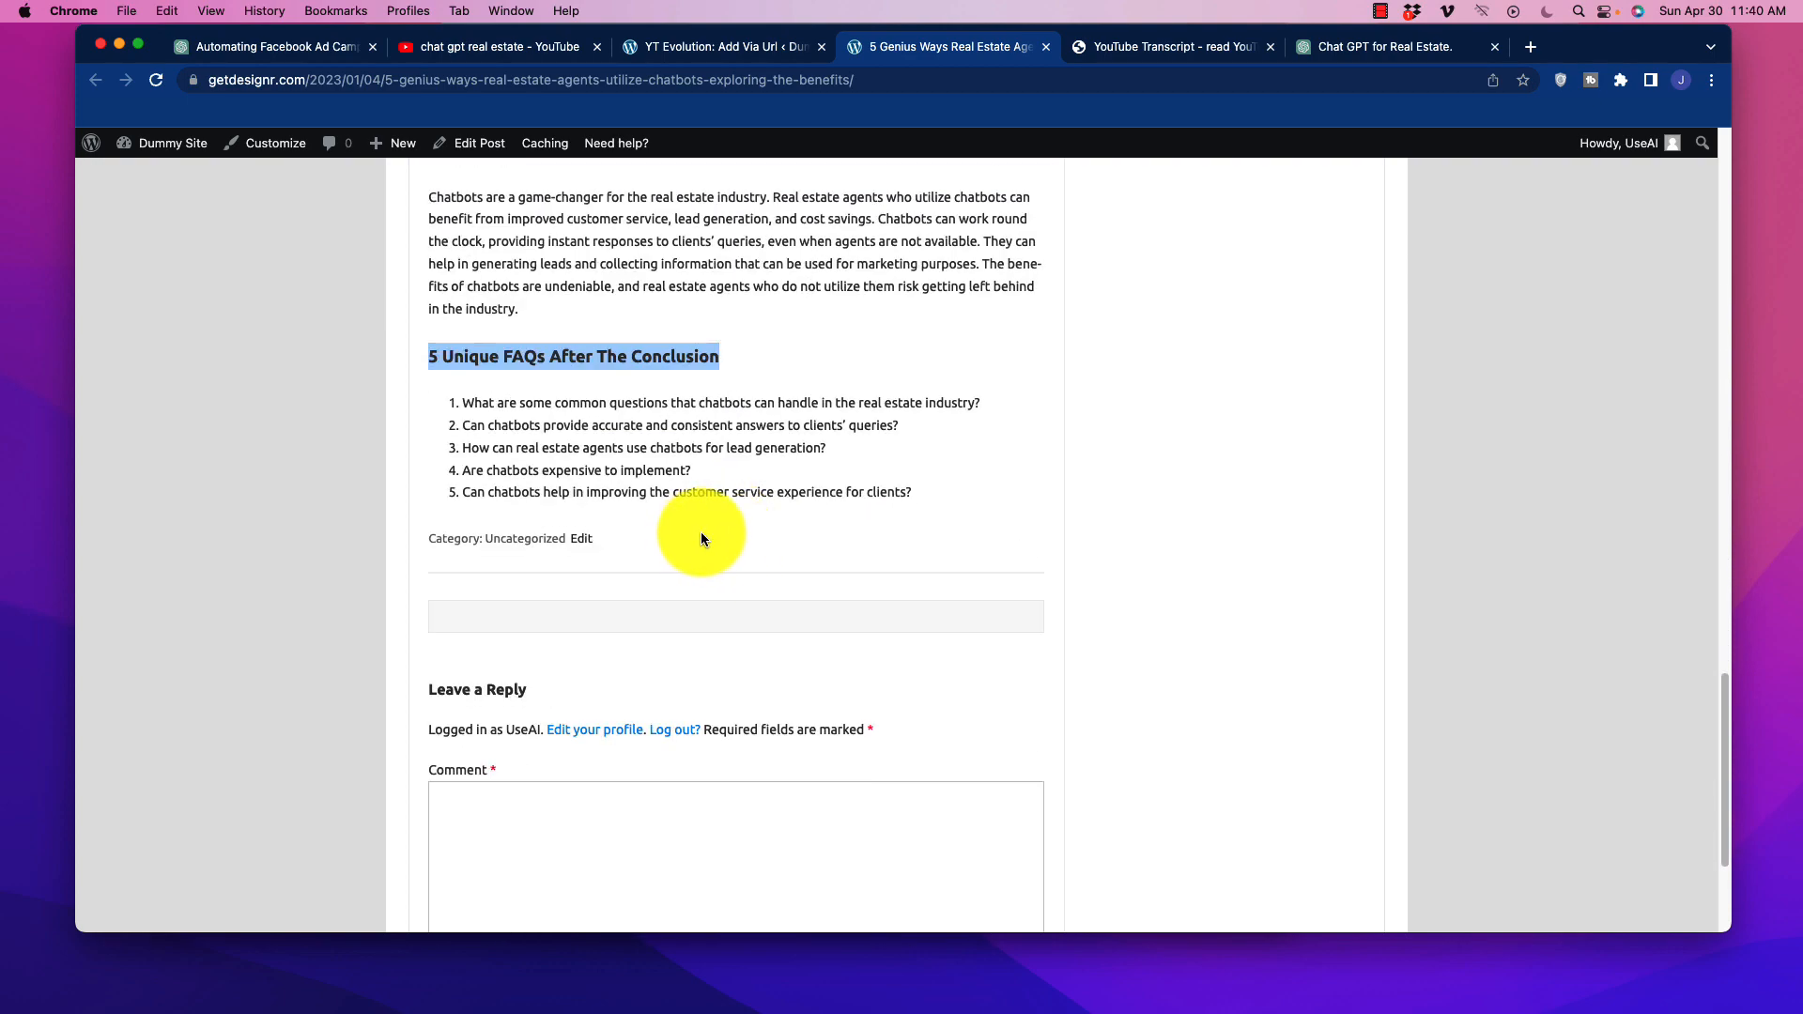
{"action": "scroll", "coordinate": [698, 528], "scroll_direction": "up", "scroll_amount": 20}
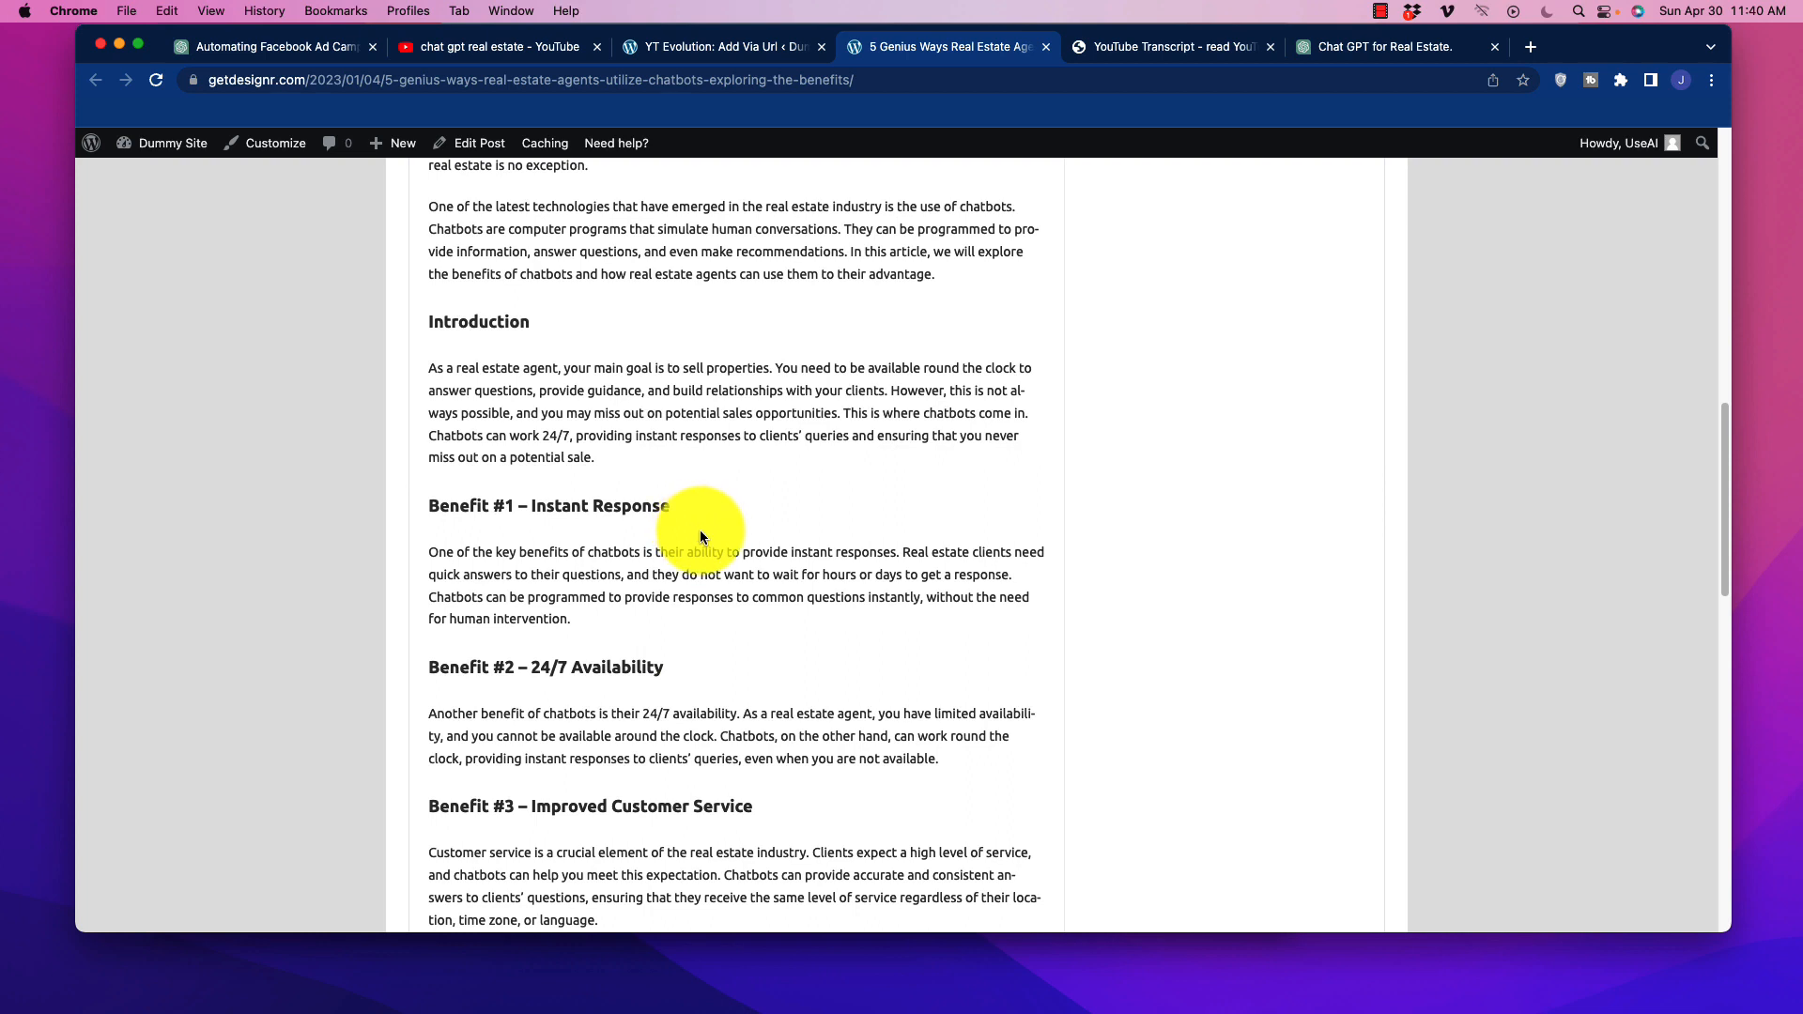
{"action": "scroll", "coordinate": [703, 535], "scroll_direction": "up", "scroll_amount": 5}
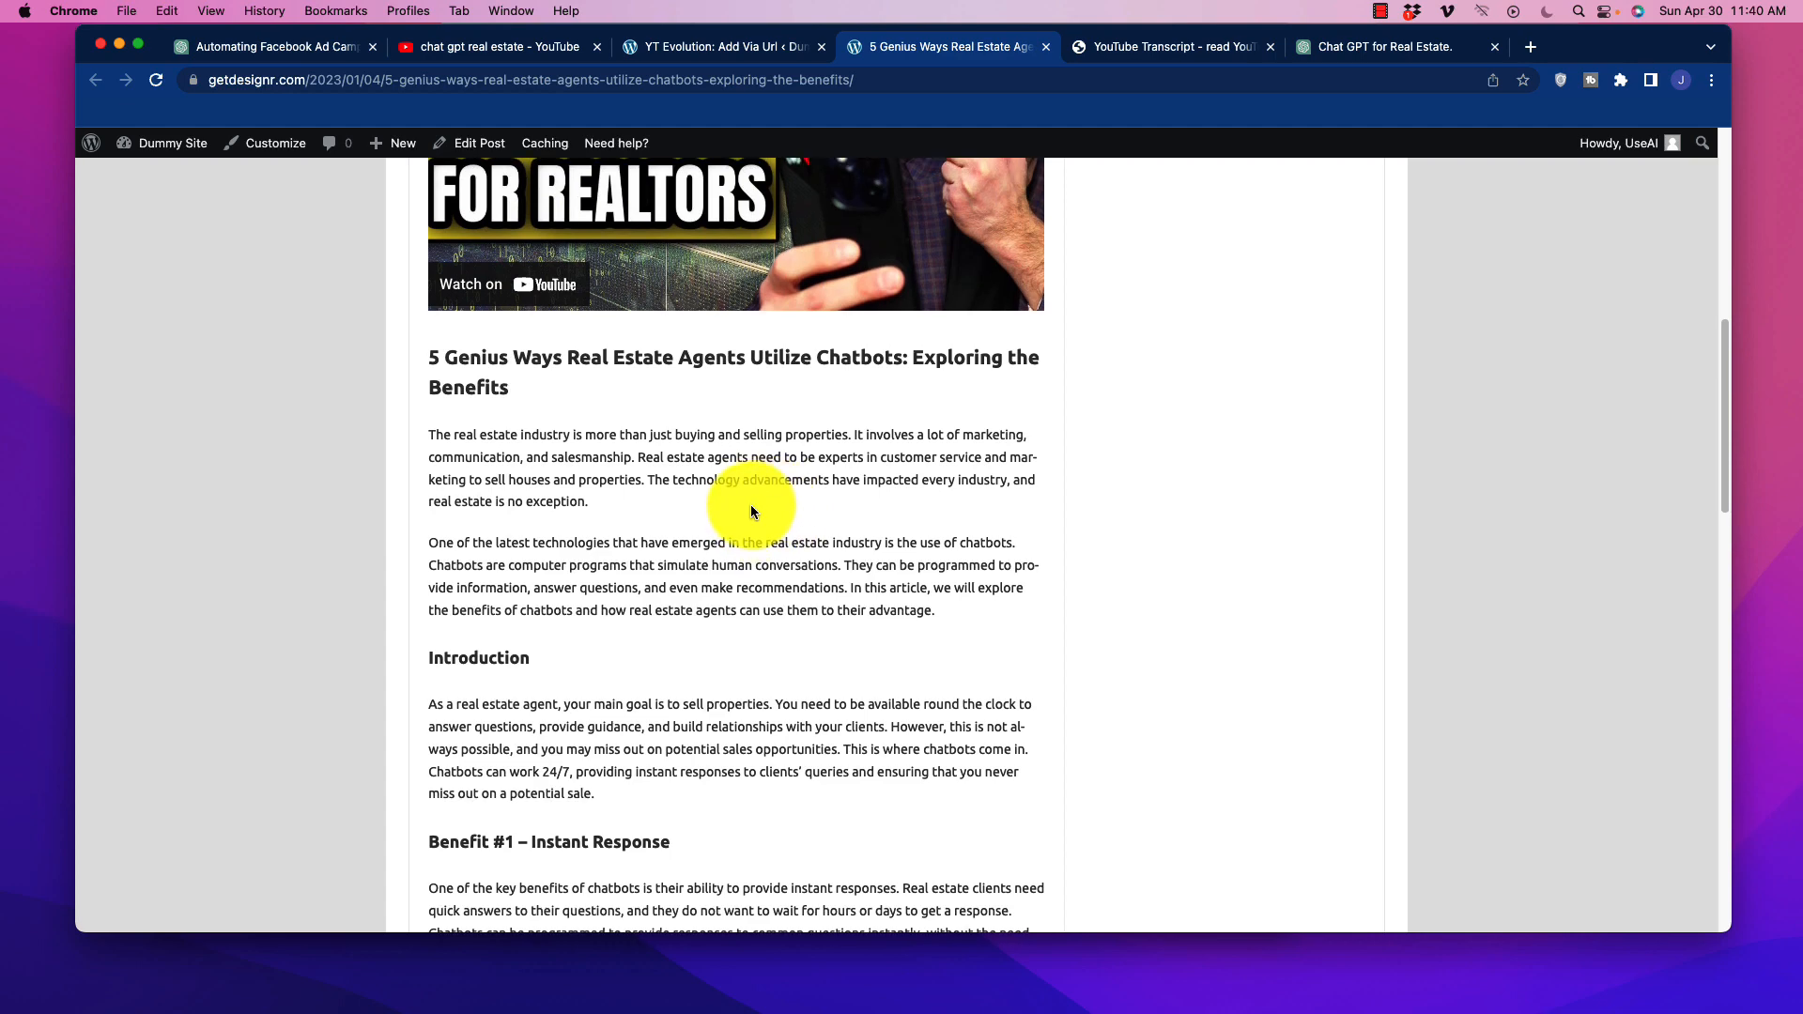
{"action": "scroll", "coordinate": [751, 509], "scroll_direction": "up", "scroll_amount": 10}
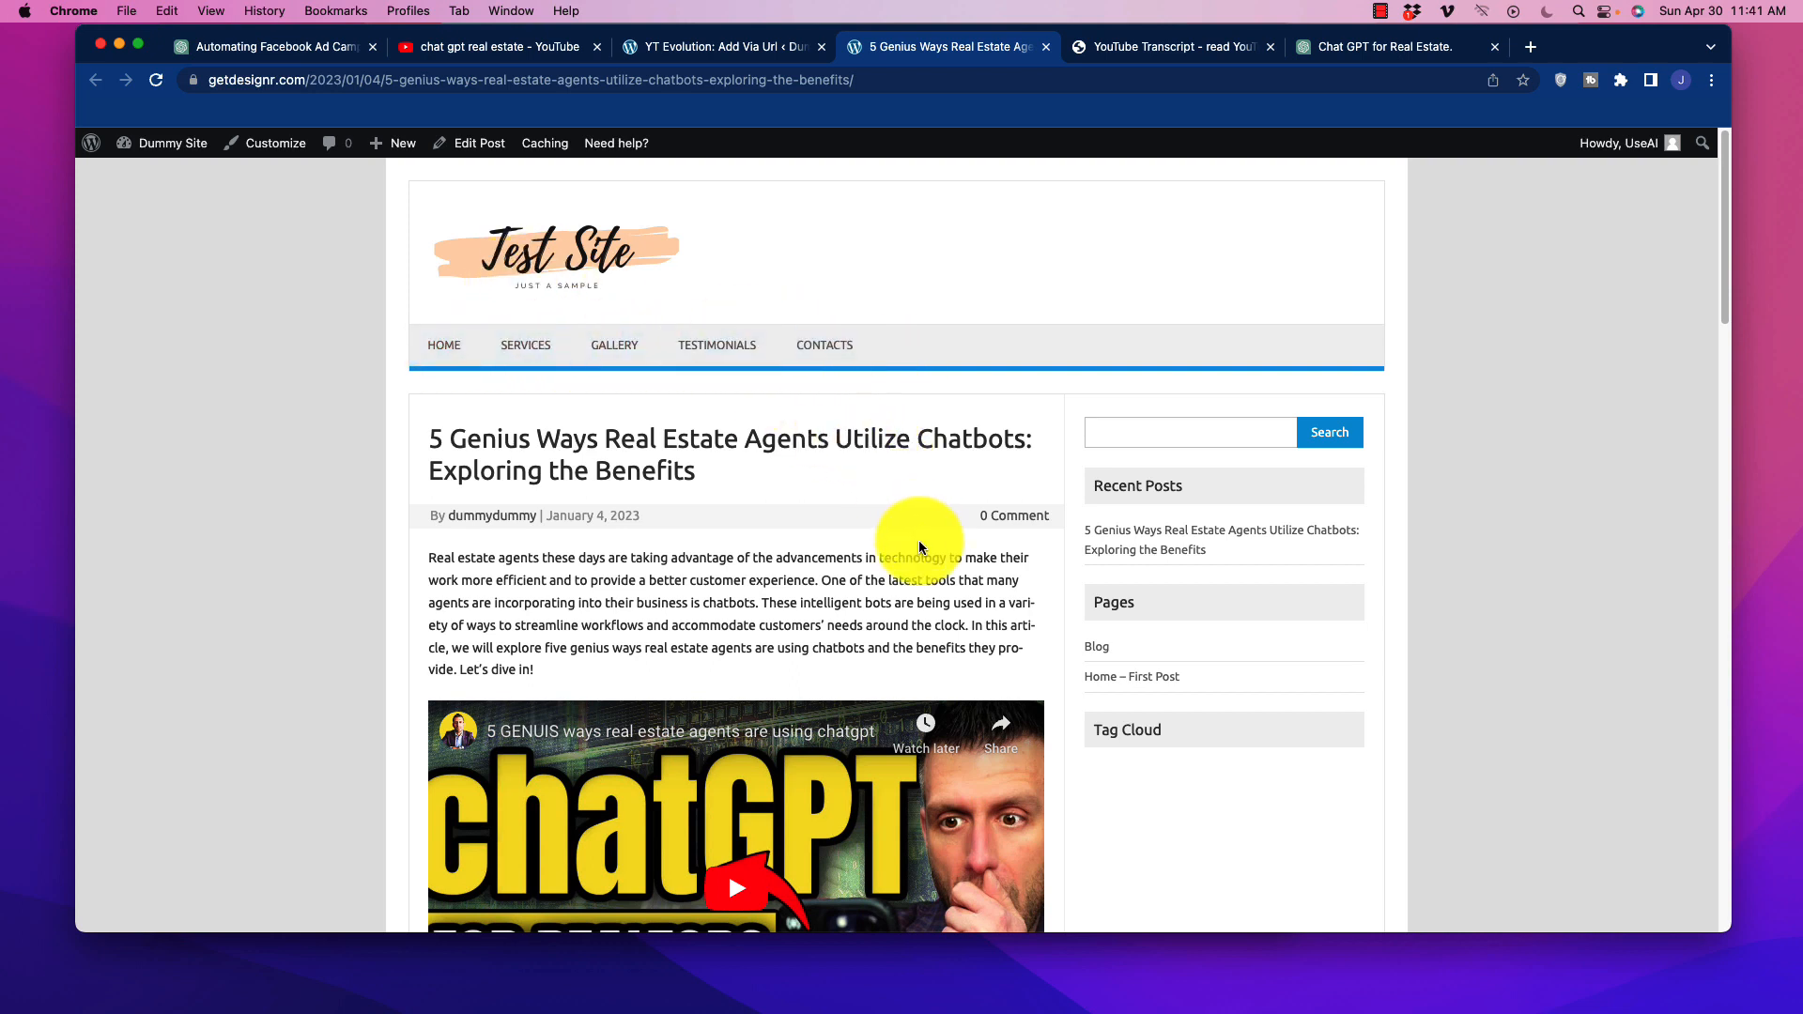
{"action": "scroll", "coordinate": [904, 550], "scroll_direction": "down", "scroll_amount": 5}
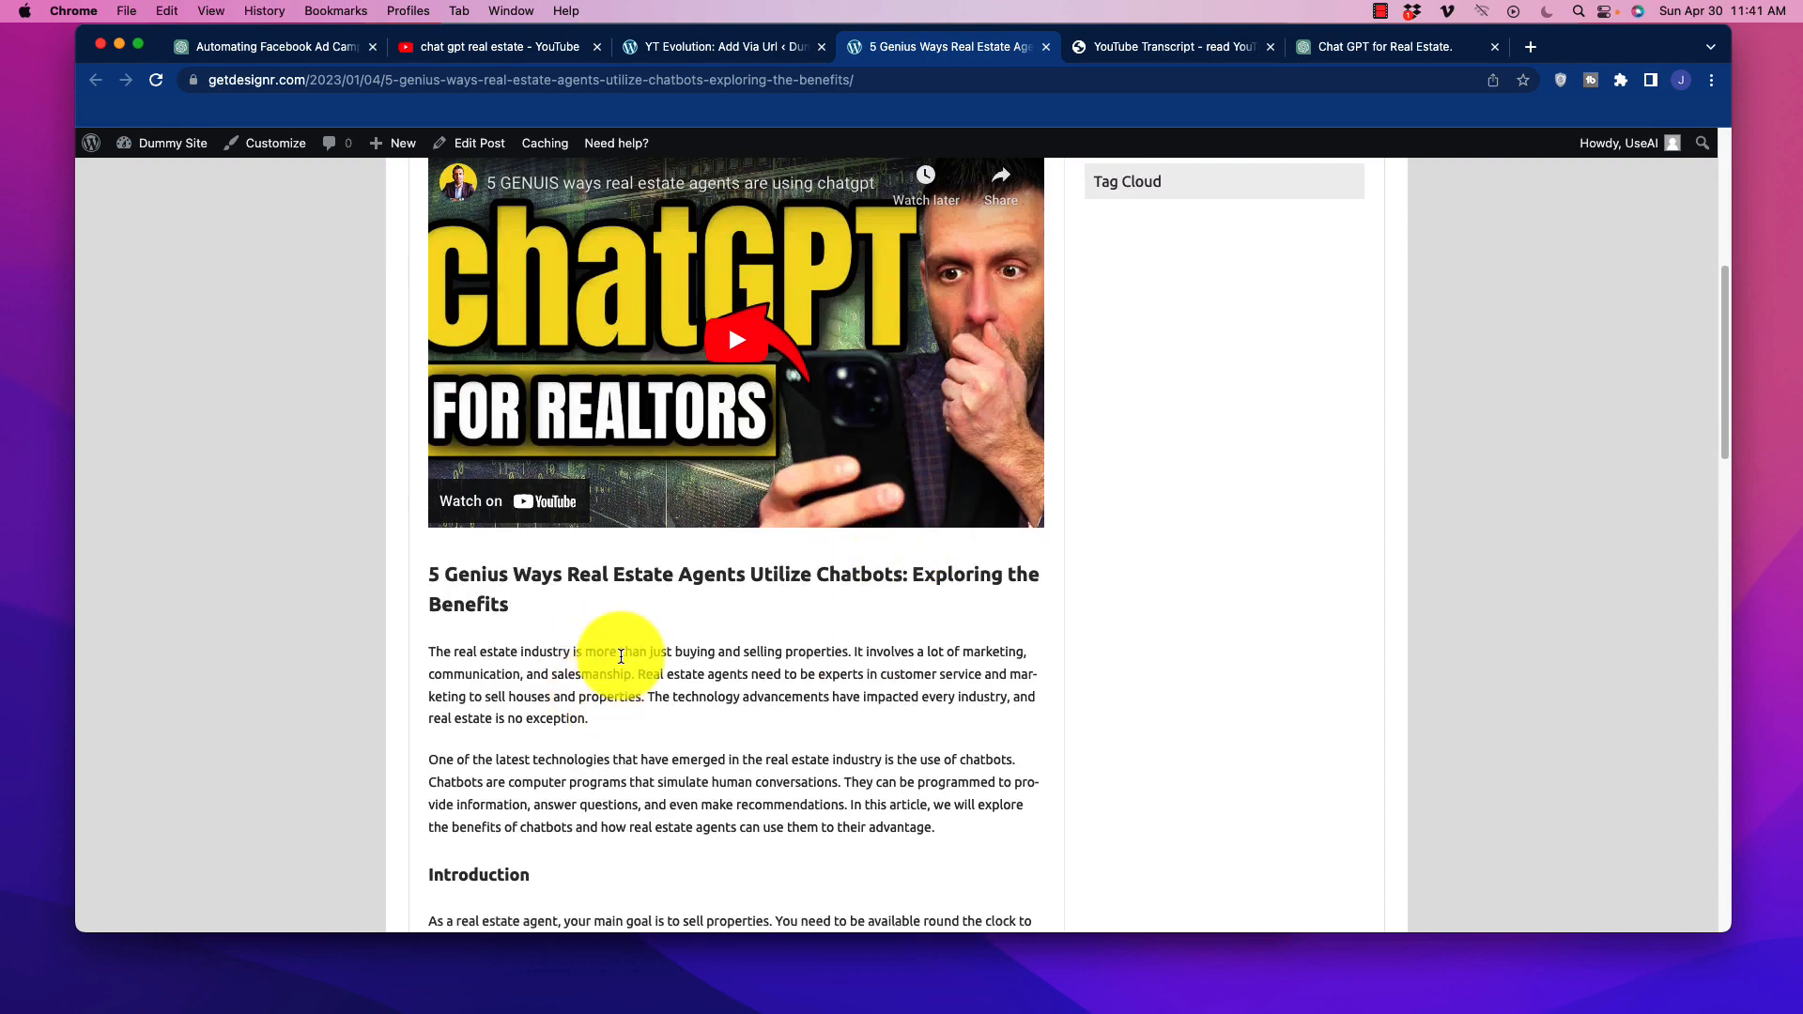
{"action": "scroll", "coordinate": [687, 654], "scroll_direction": "down", "scroll_amount": 3}
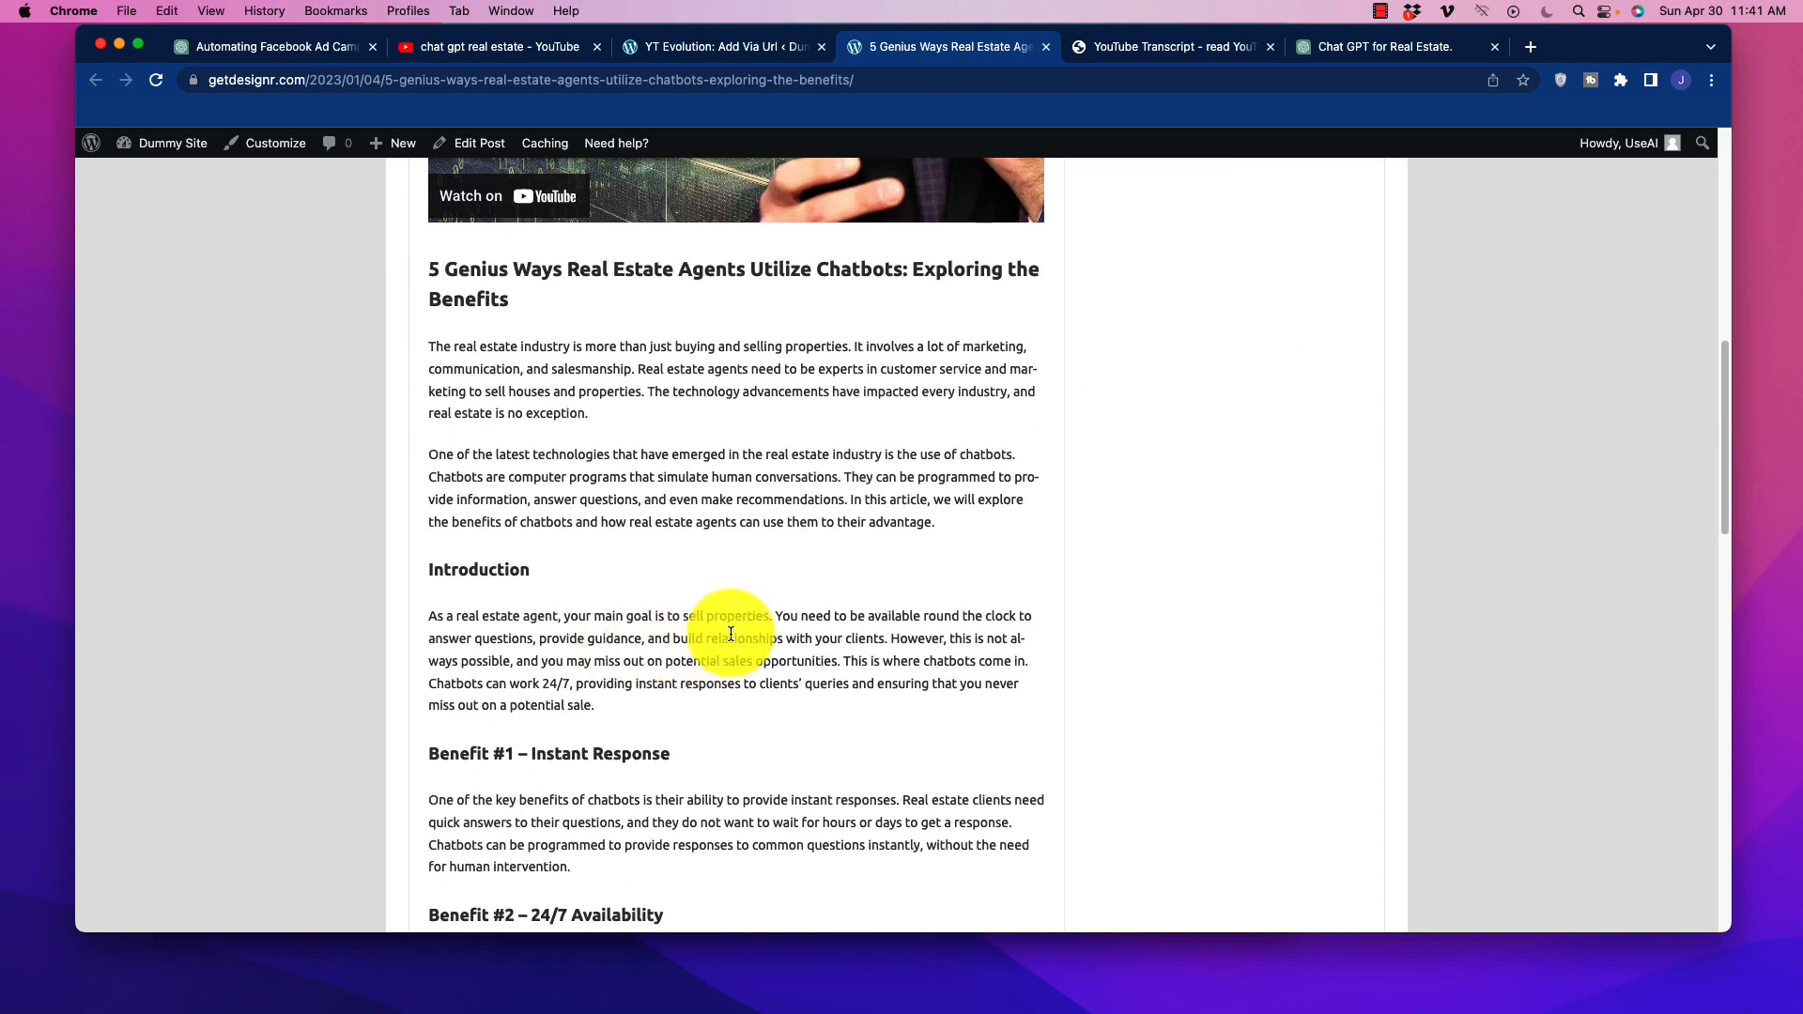
{"action": "scroll", "coordinate": [728, 638], "scroll_direction": "down", "scroll_amount": 6}
{"action": "scroll", "coordinate": [742, 627], "scroll_direction": "down", "scroll_amount": 3}
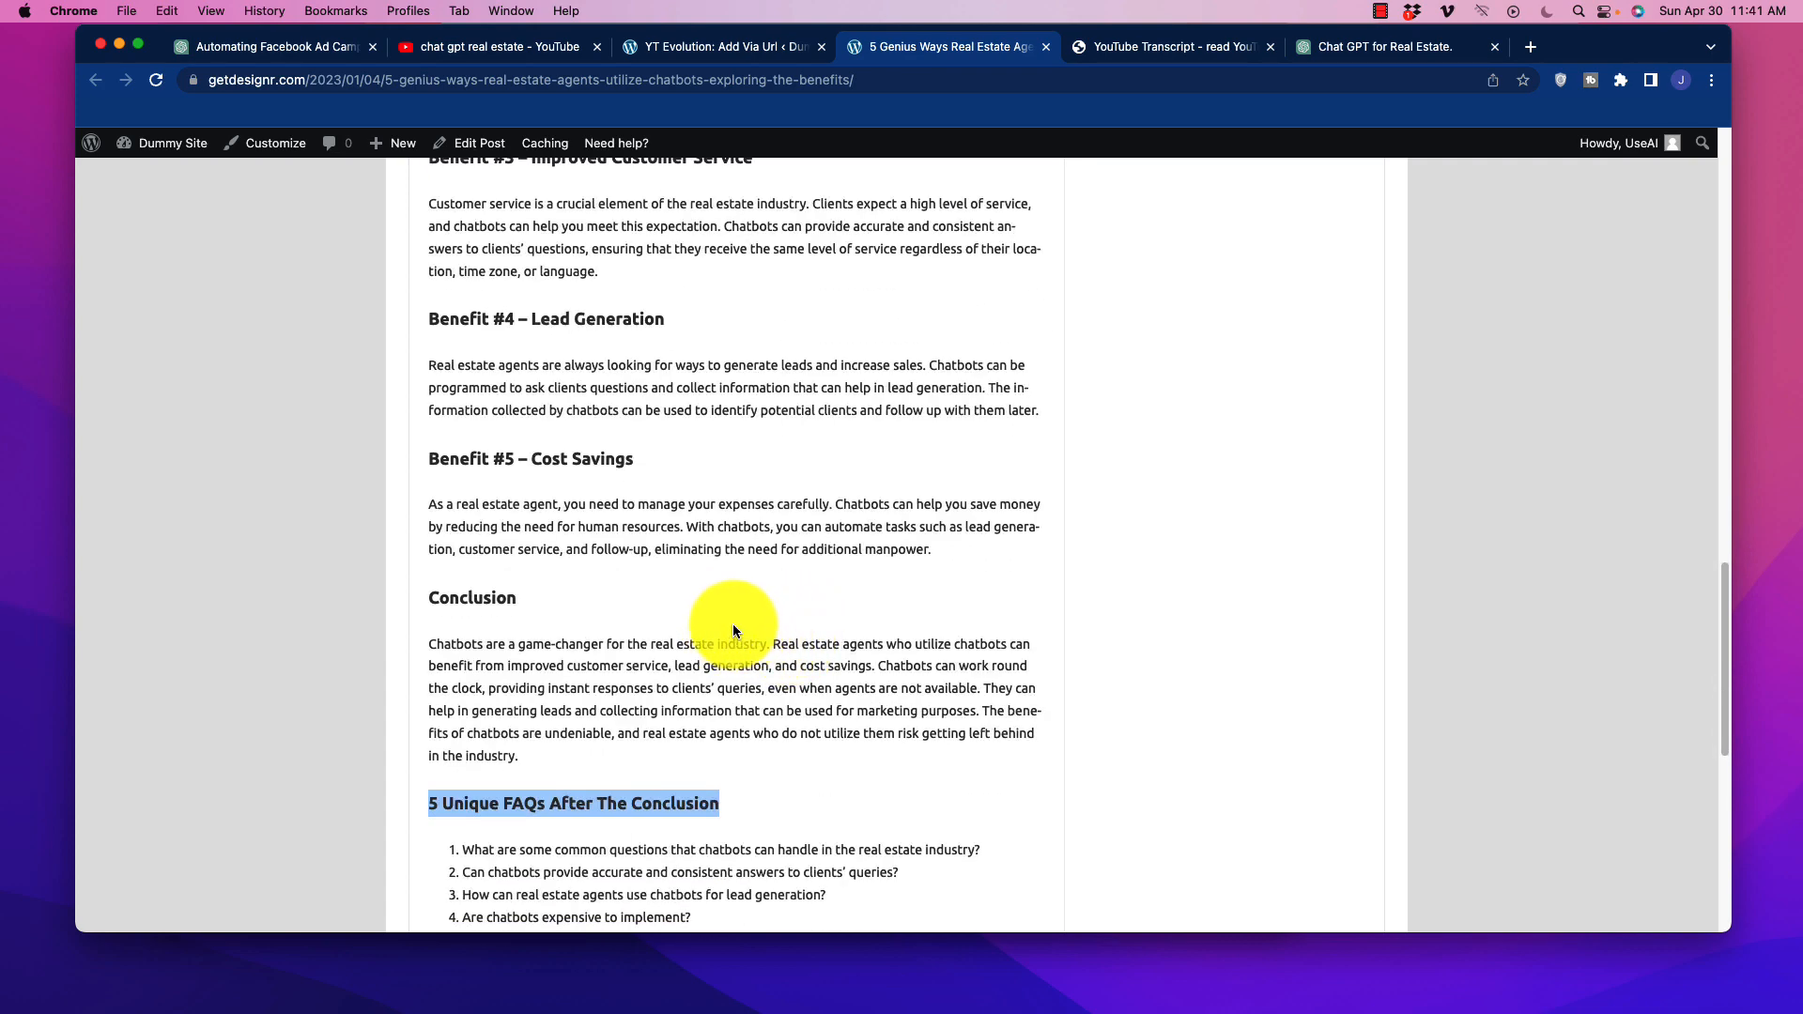
{"action": "scroll", "coordinate": [736, 620], "scroll_direction": "up", "scroll_amount": 15}
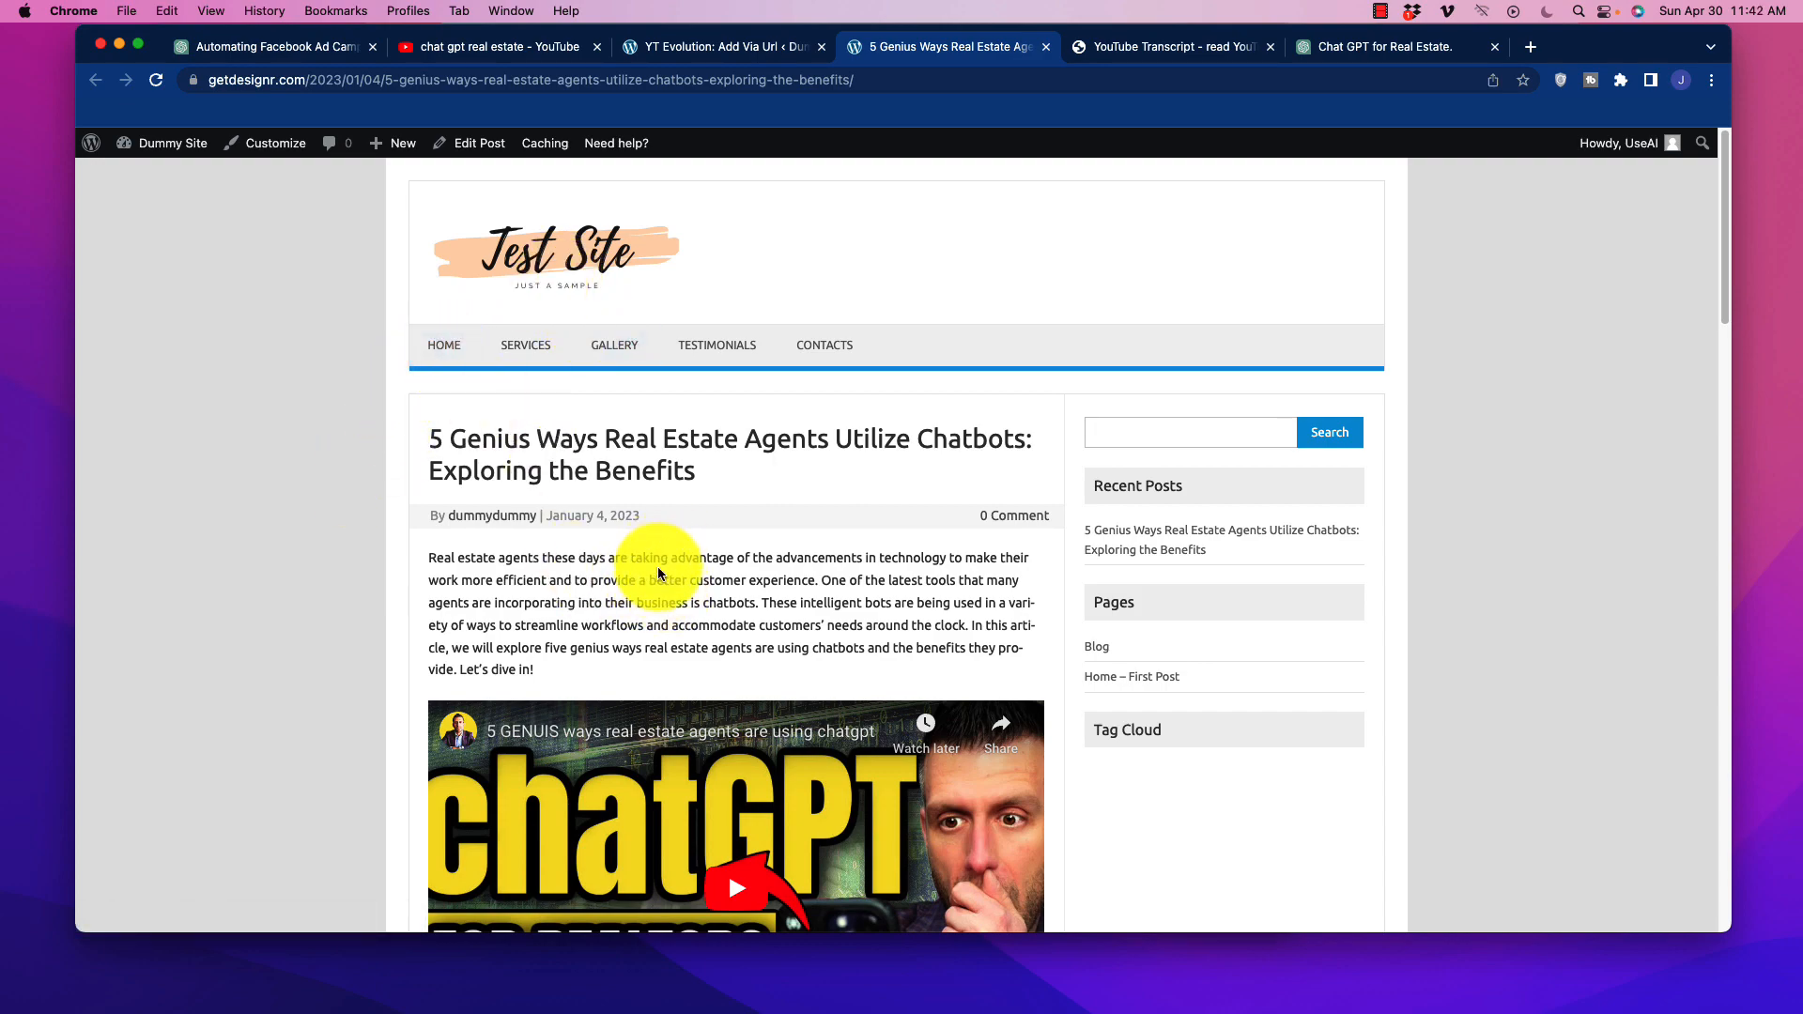
{"action": "scroll", "coordinate": [658, 571], "scroll_direction": "down", "scroll_amount": 7}
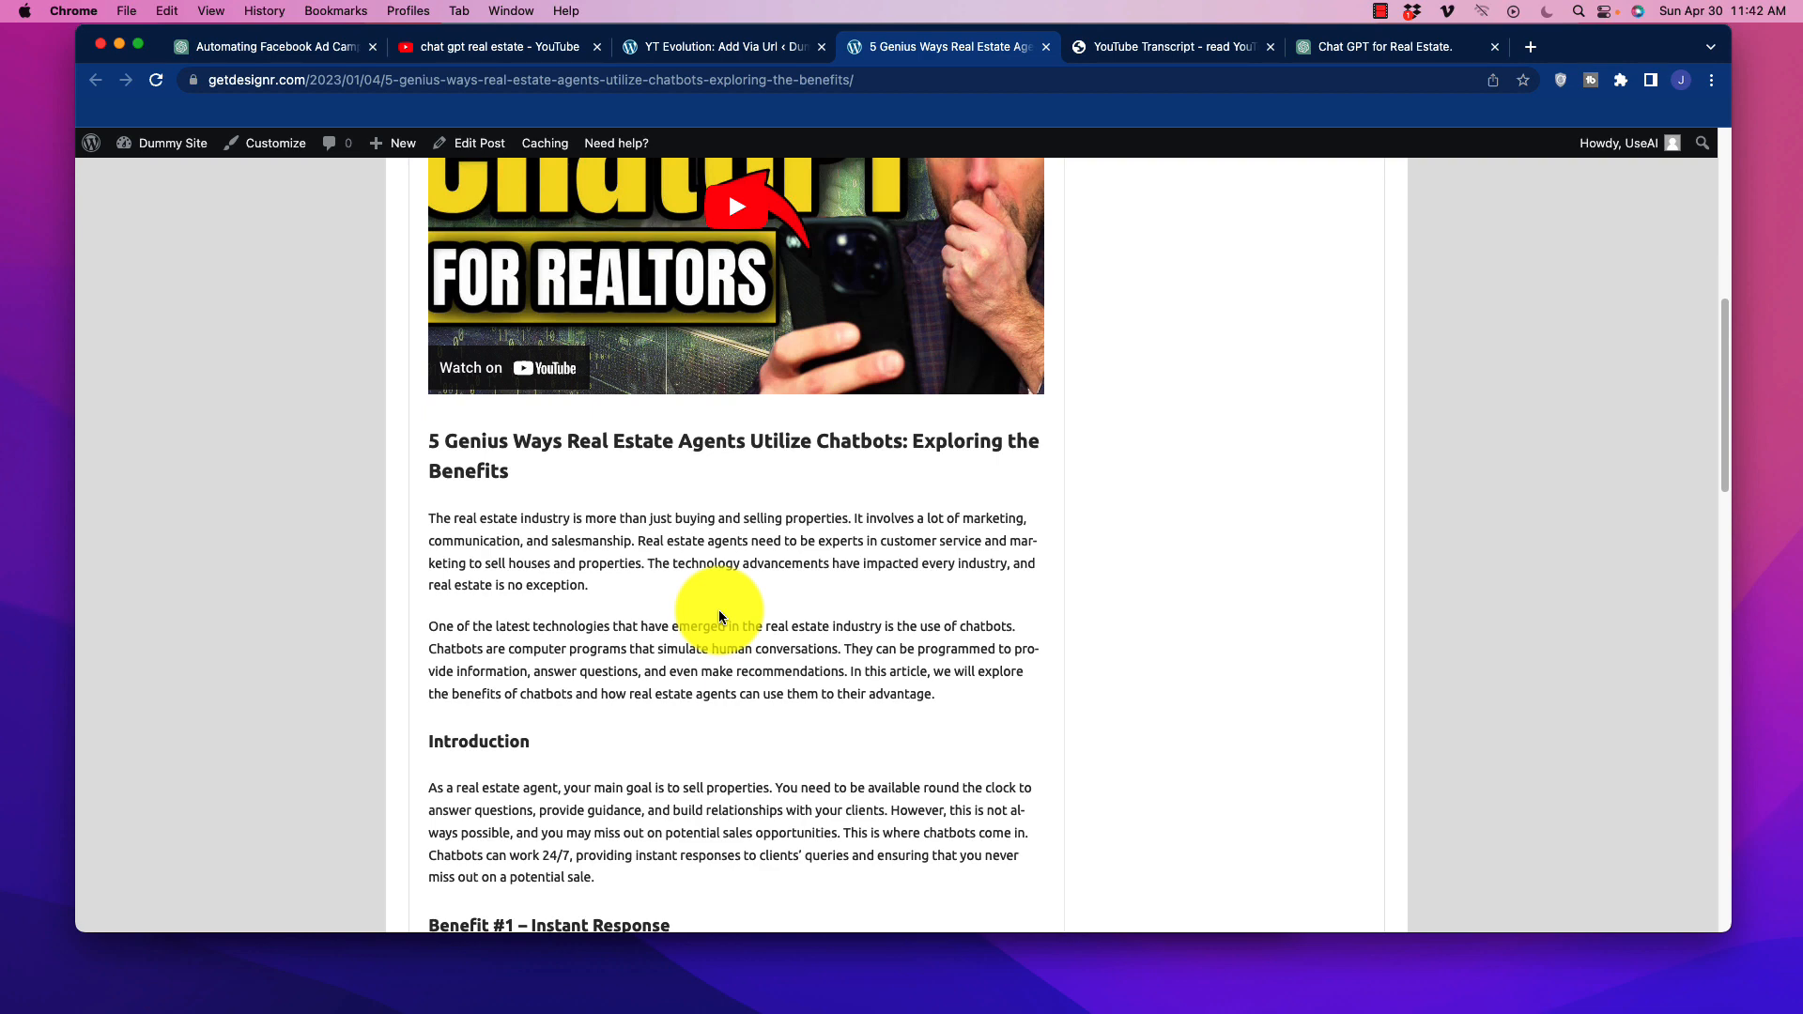
{"action": "scroll", "coordinate": [709, 615], "scroll_direction": "up", "scroll_amount": 7}
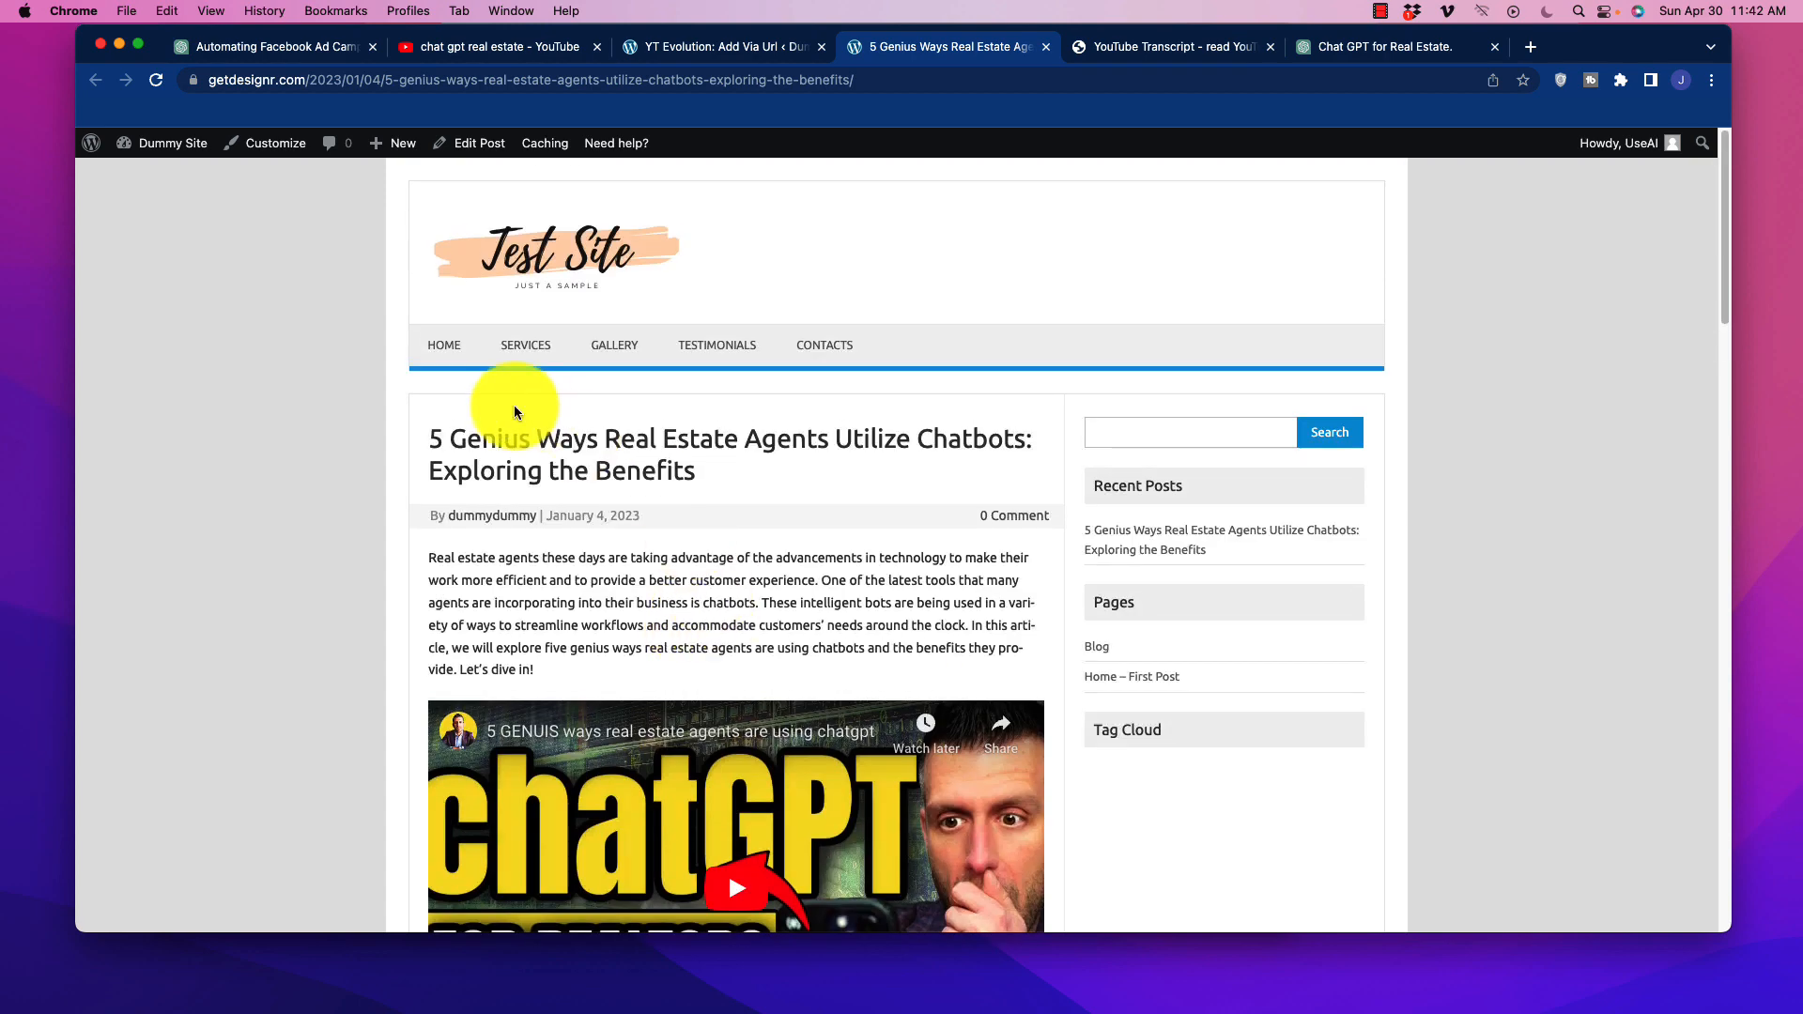